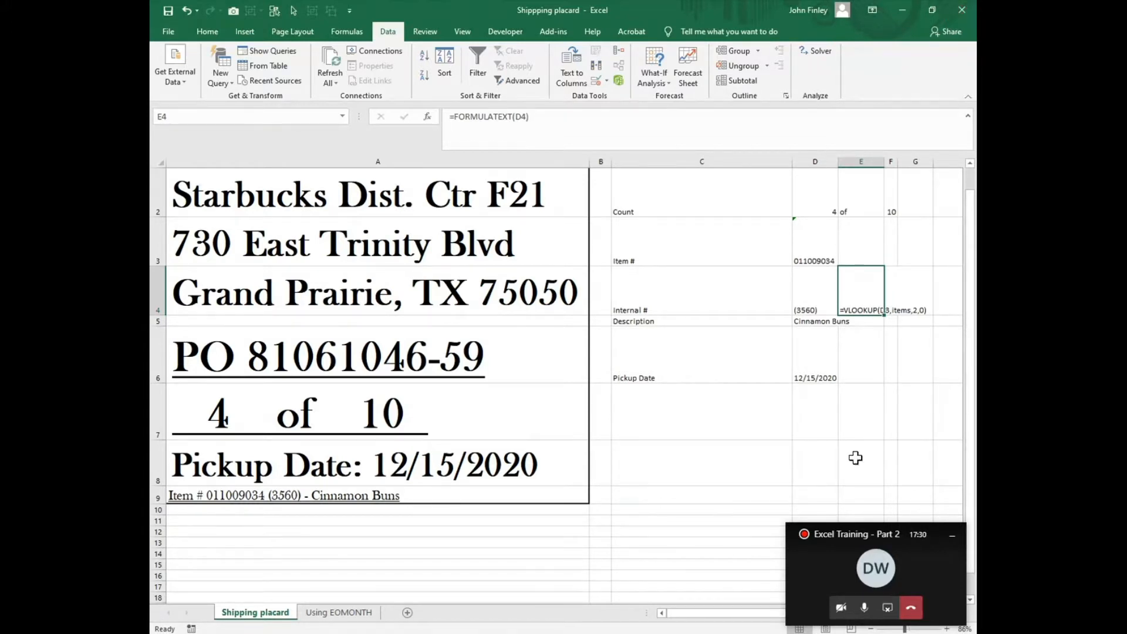
Step: Fill the FORMULATEXT formula from E4 down through E6, and clear the extra copy in E6
{"action": "left_click", "coordinate": [872, 394]}
{"action": "left_click", "coordinate": [872, 312]}
{"action": "left_click_drag", "start_coordinate": [884, 318], "coordinate": [870, 379]}
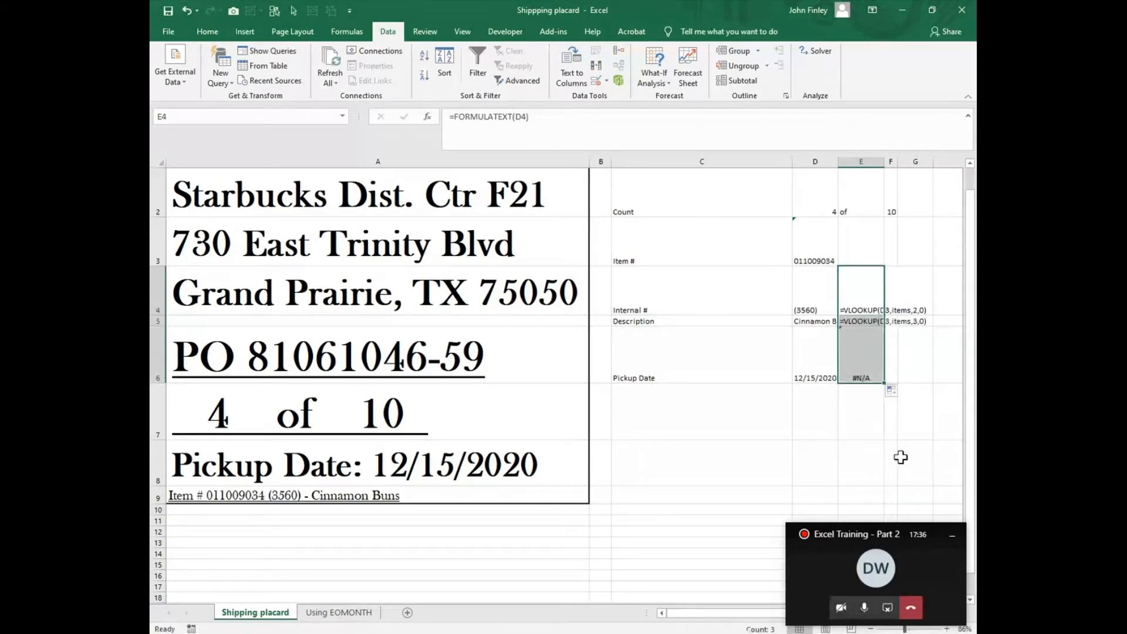
{"action": "left_click", "coordinate": [864, 375]}
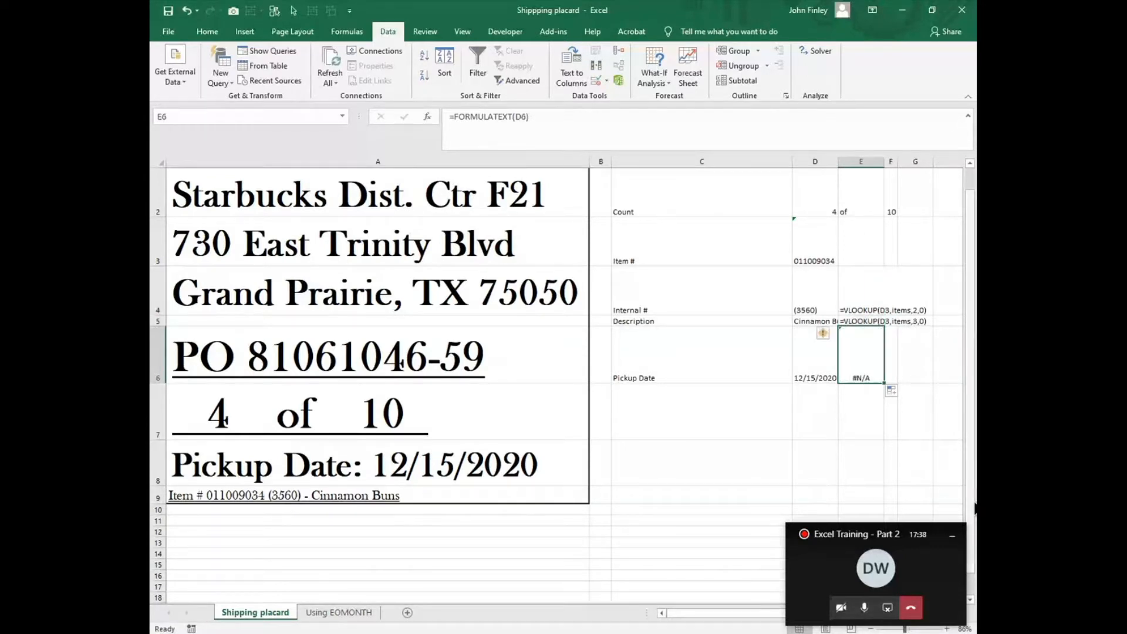
{"action": "key", "text": "End"}
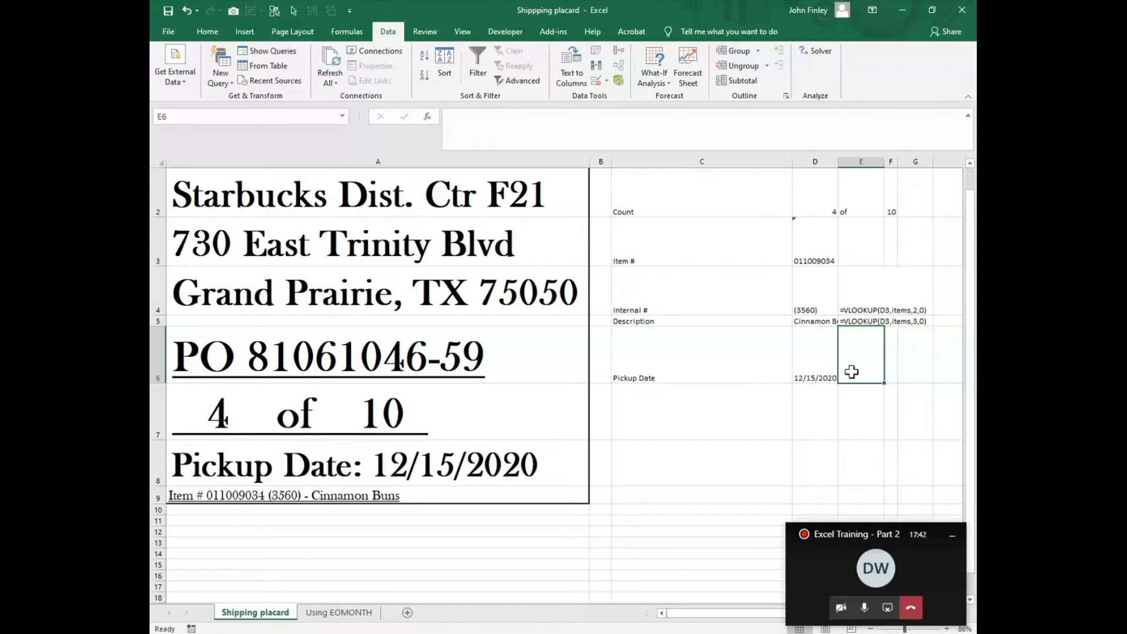
Step: Examine the VLOOKUP formulas behind Internal # and Description and the Item # cell they look up
{"action": "left_click", "coordinate": [875, 309]}
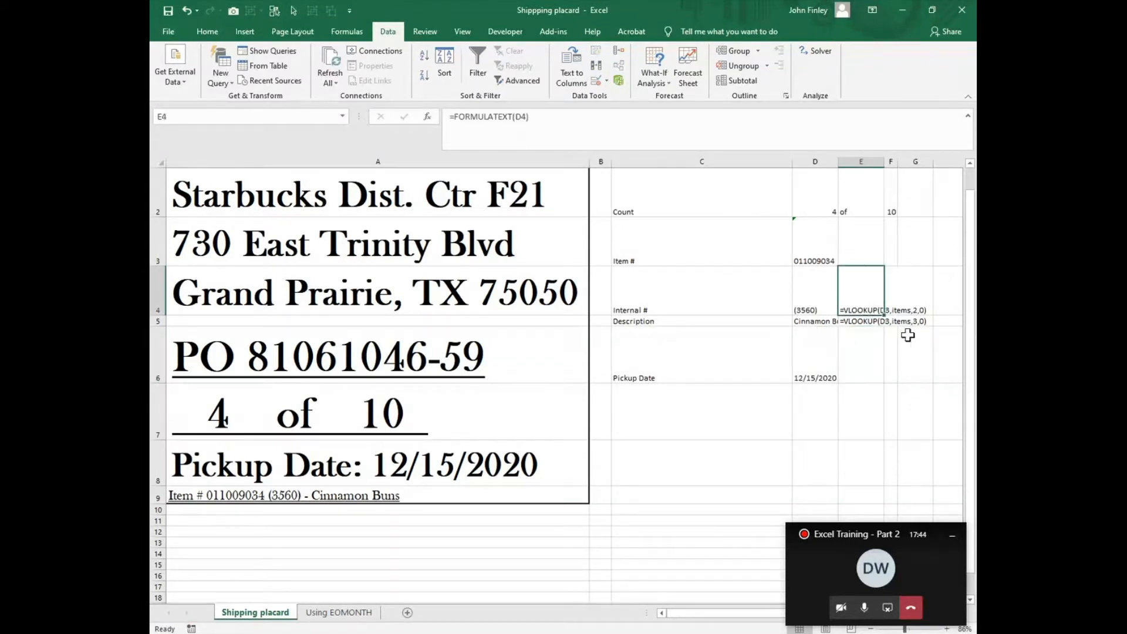
{"action": "left_click", "coordinate": [809, 308]}
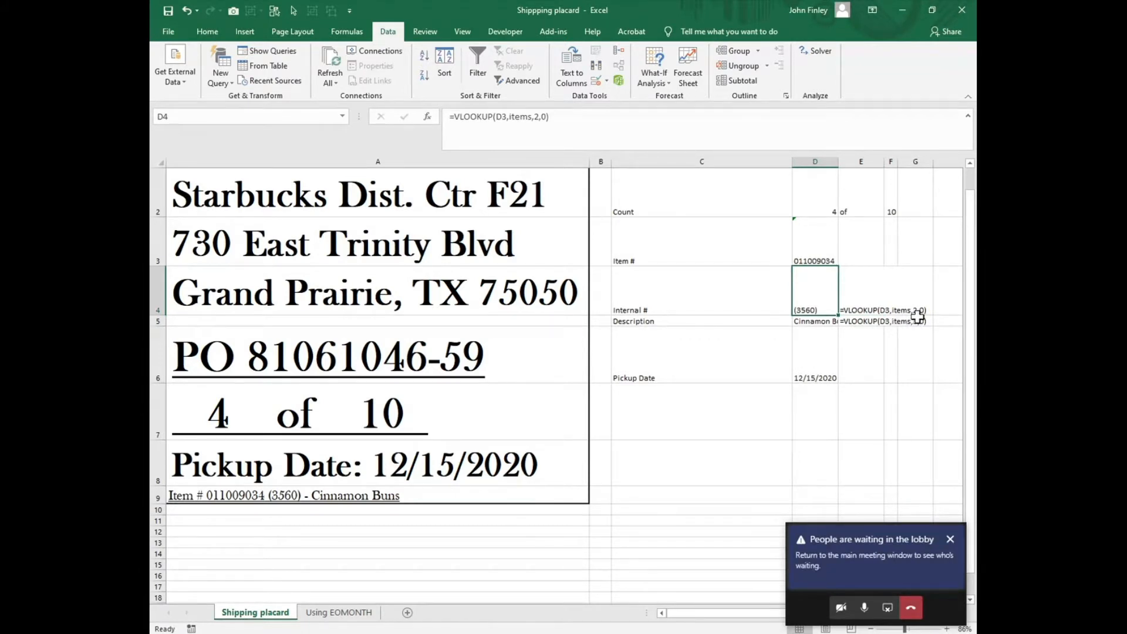
{"action": "left_click", "coordinate": [813, 252]}
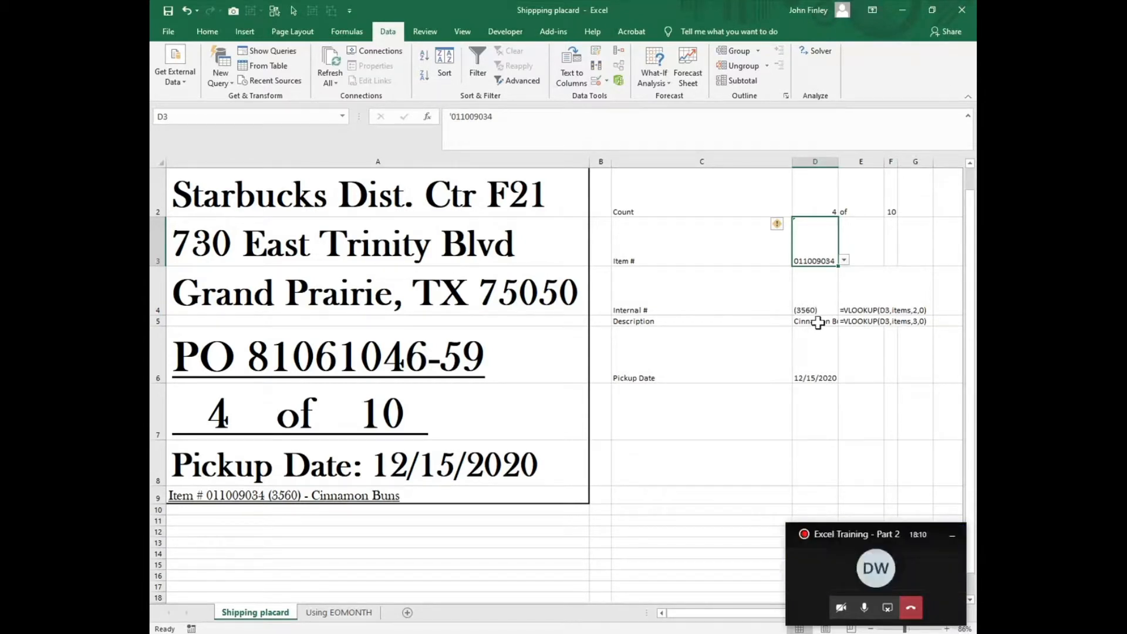
{"action": "left_click", "coordinate": [815, 322]}
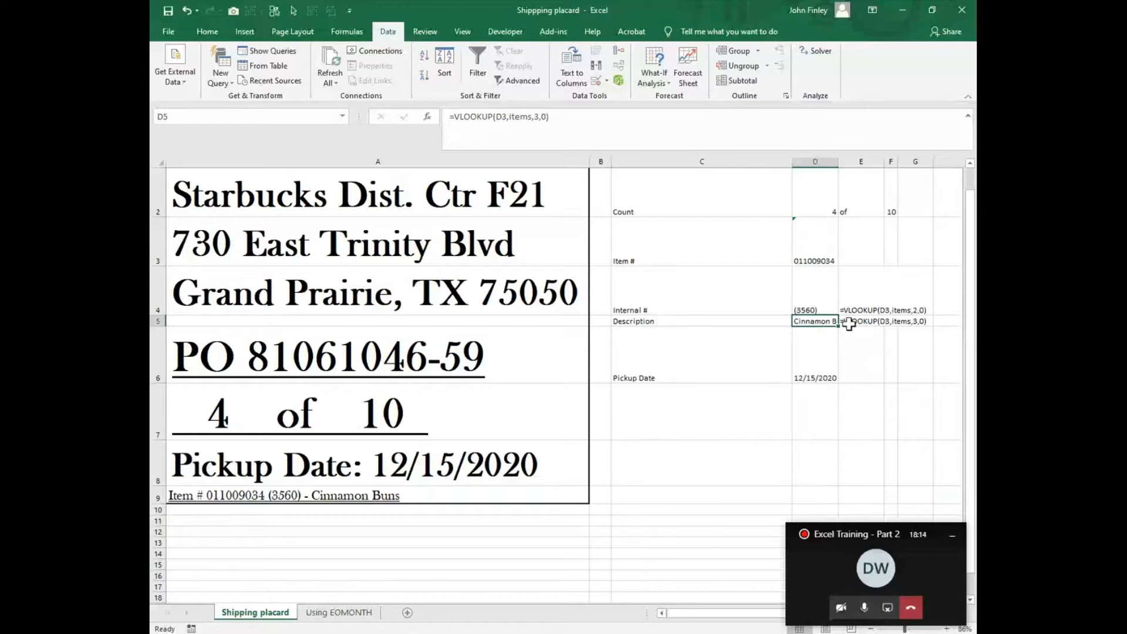
{"action": "left_click", "coordinate": [819, 257]}
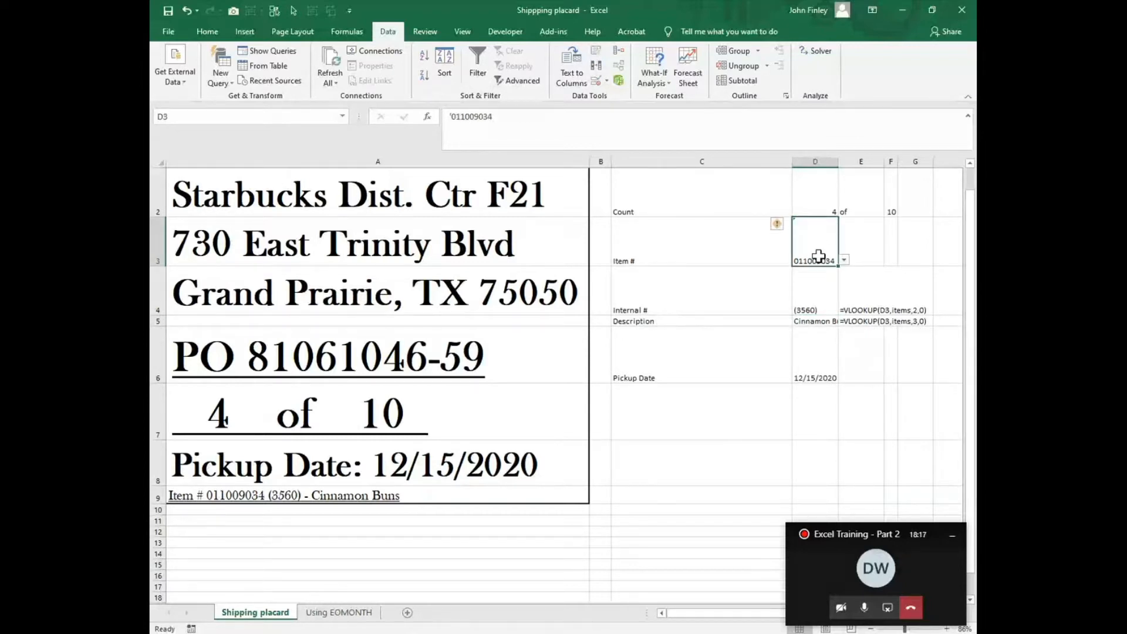
{"action": "left_click", "coordinate": [902, 323]}
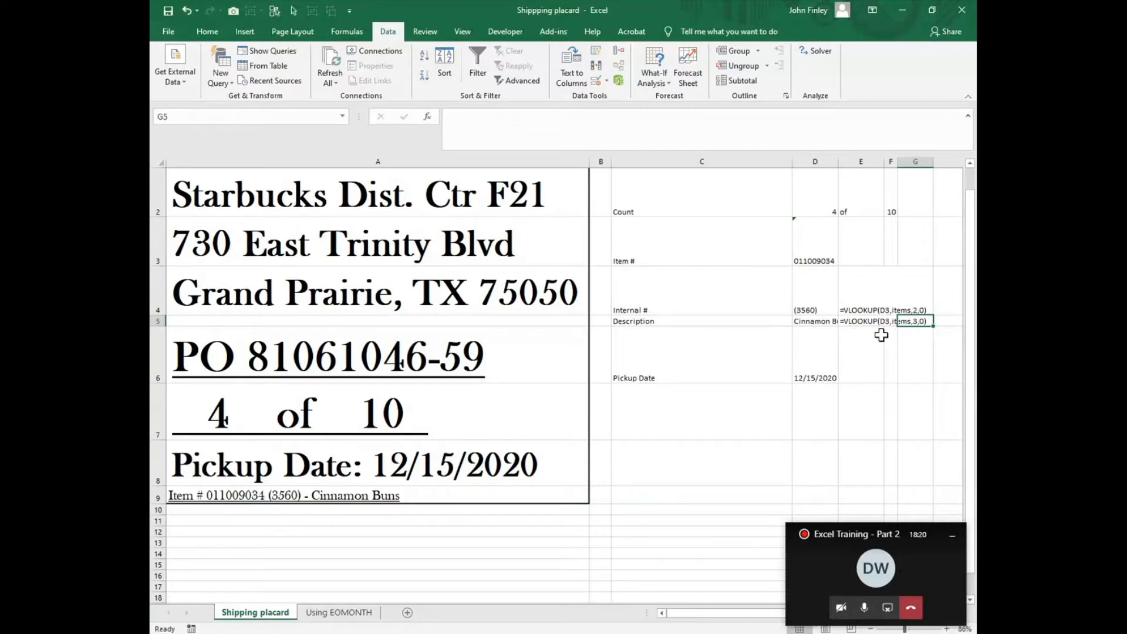
{"action": "left_click", "coordinate": [804, 313]}
{"action": "left_click", "coordinate": [844, 321]}
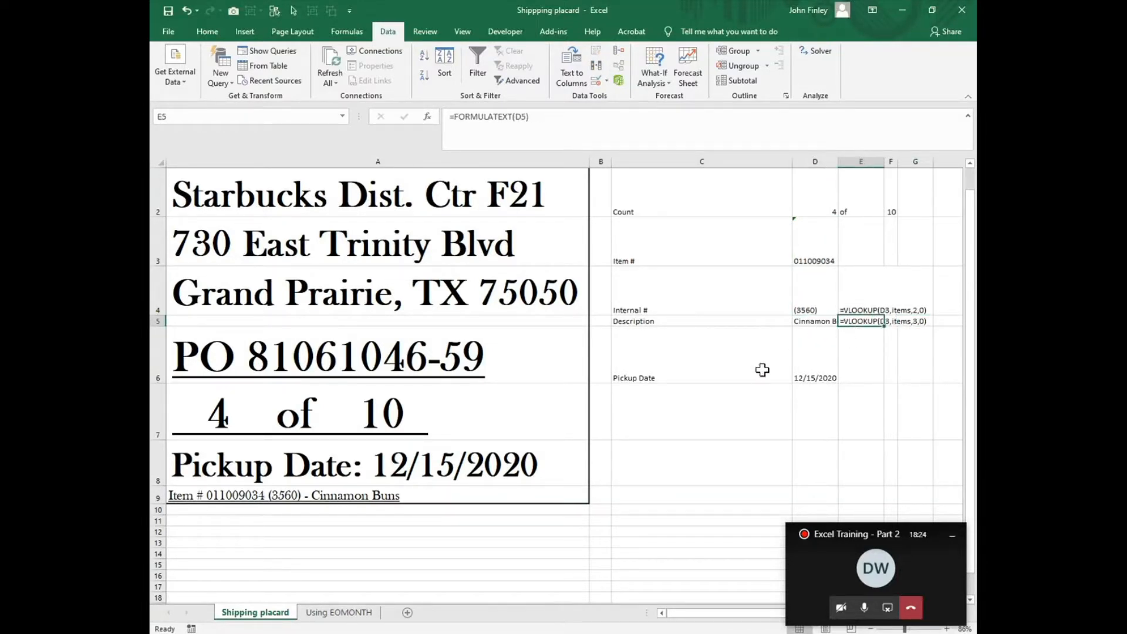
Step: Inspect the Cinnamon Buns row's internal number and description in the items lookup table in columns Z to AB
{"action": "left_click_drag", "start_coordinate": [705, 617], "coordinate": [894, 626]}
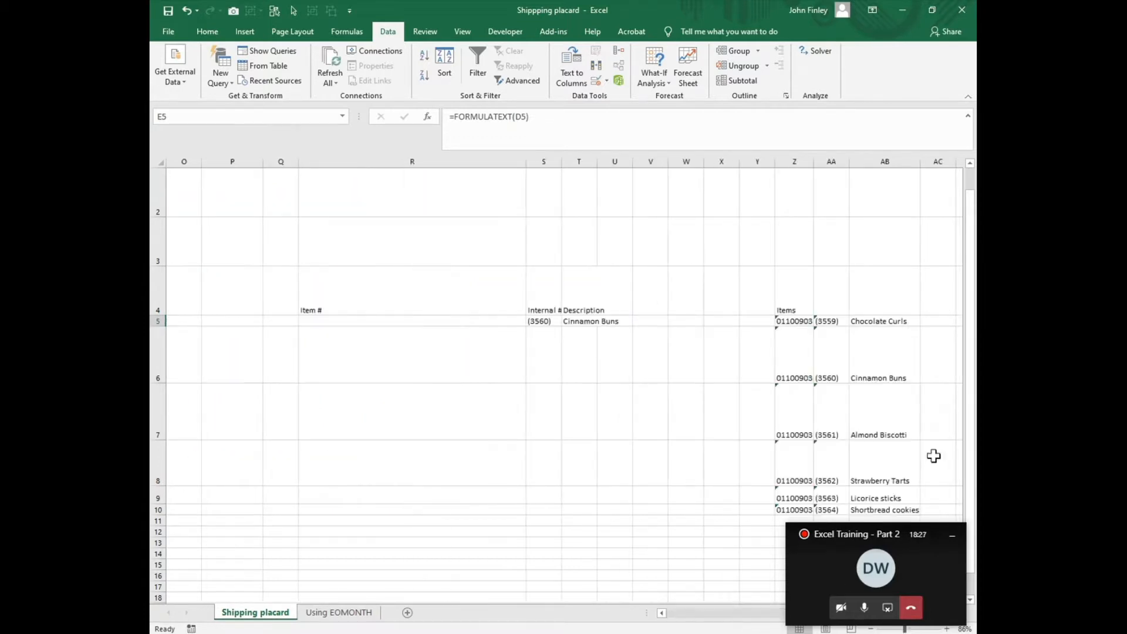
{"action": "left_click", "coordinate": [833, 378]}
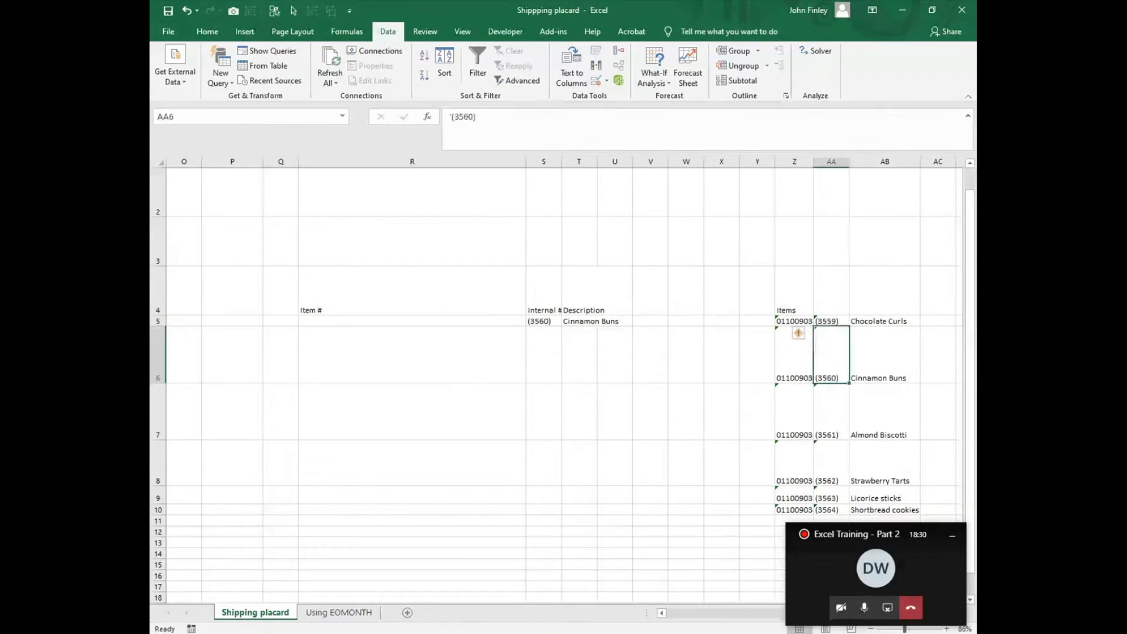
{"action": "left_click", "coordinate": [877, 377]}
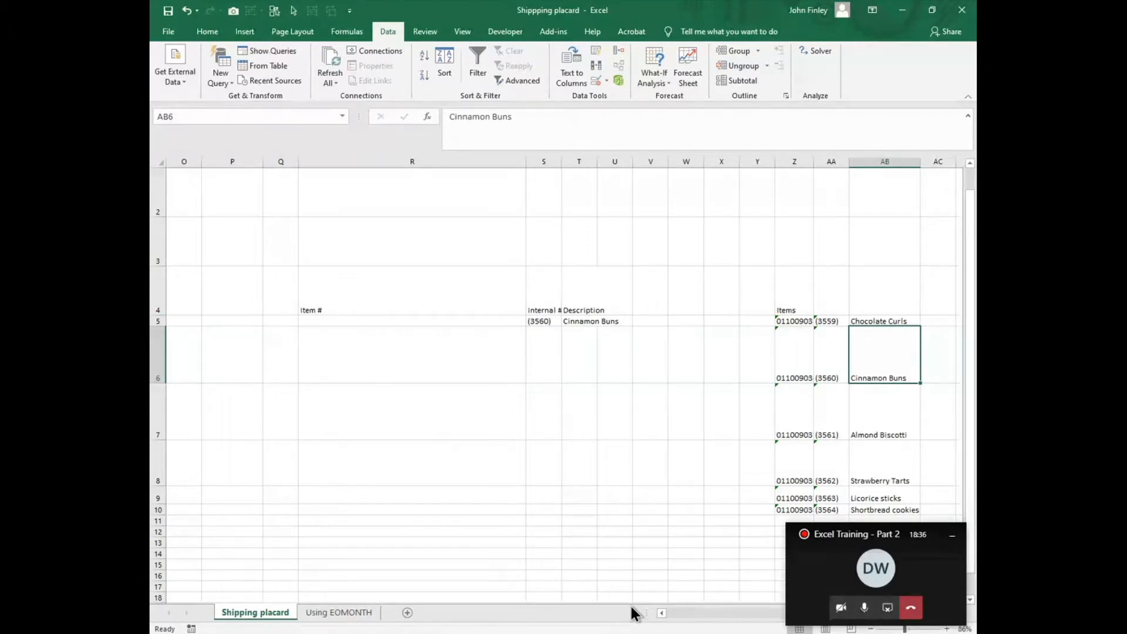
Step: Return to the start of the sheet and autofit the width of column D
{"action": "key", "text": "ctrl+Home"}
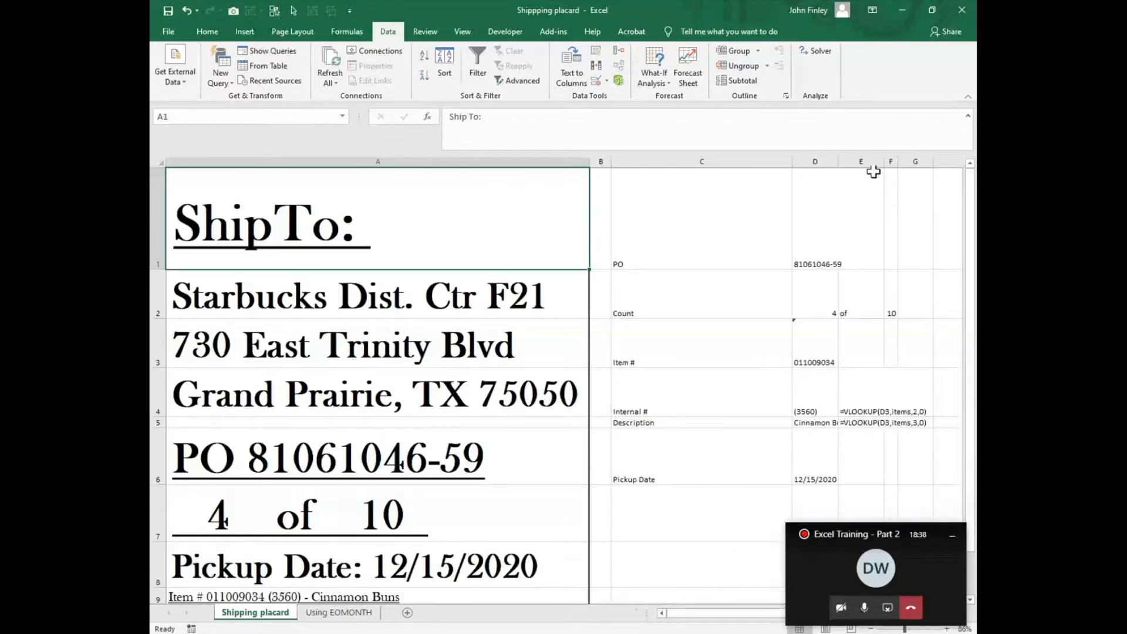
{"action": "double_click", "coordinate": [839, 161]}
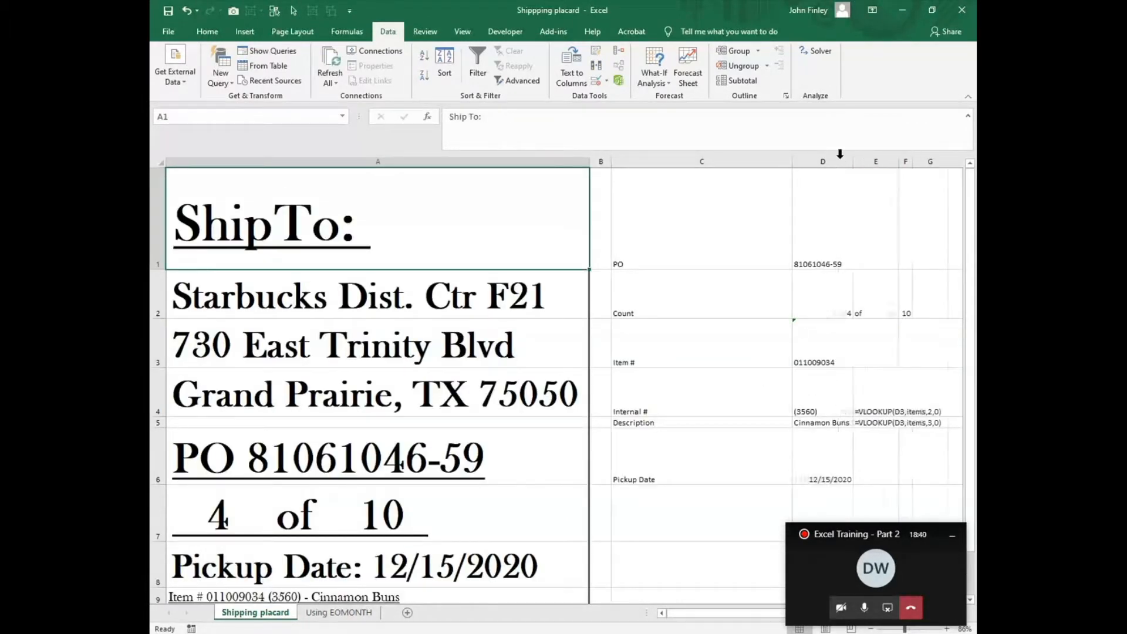
Step: Examine the concatenation formula in A9 that builds the placard's item line from D3, D4 and D5
{"action": "scroll", "coordinate": [299, 511], "scroll_direction": "down", "scroll_amount": 1}
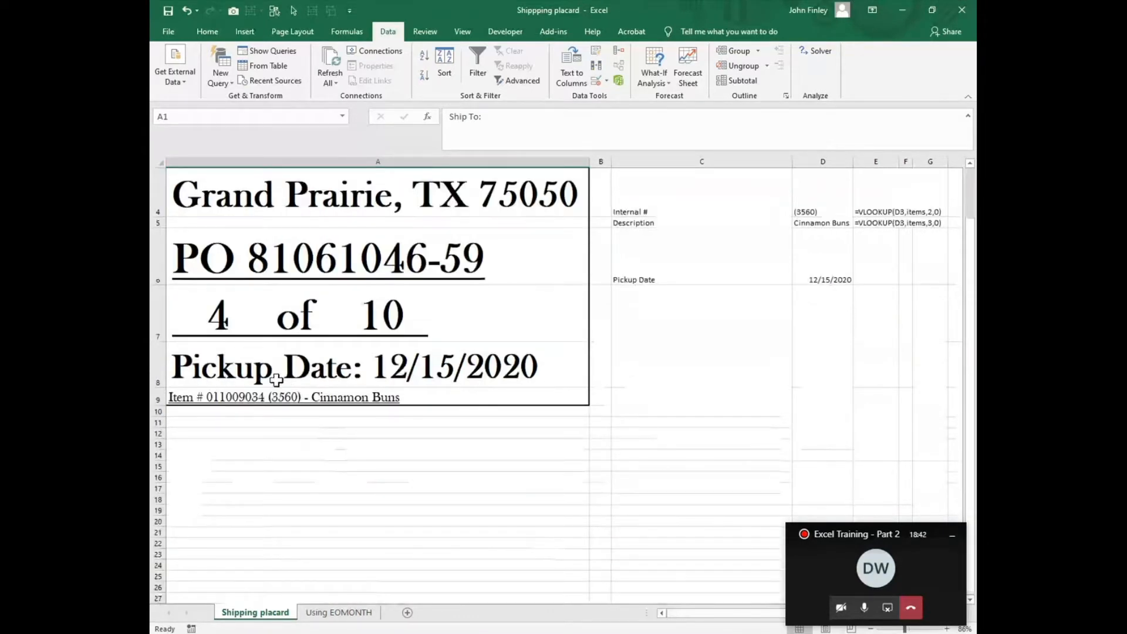
{"action": "left_click", "coordinate": [179, 397]}
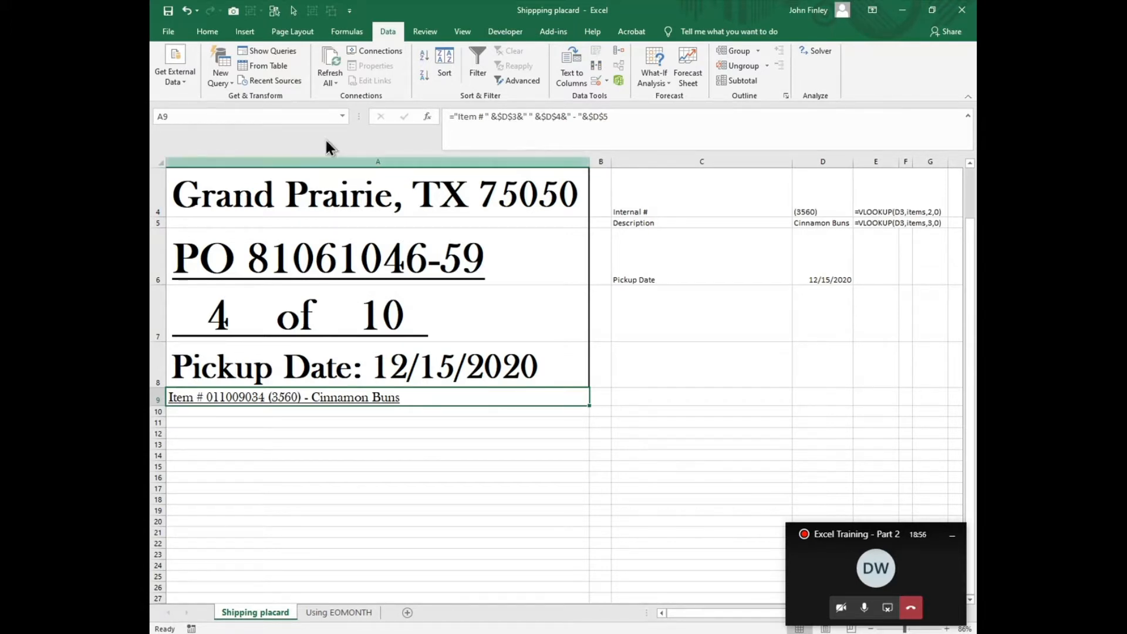
{"action": "scroll", "coordinate": [759, 297], "scroll_direction": "up", "scroll_amount": 1}
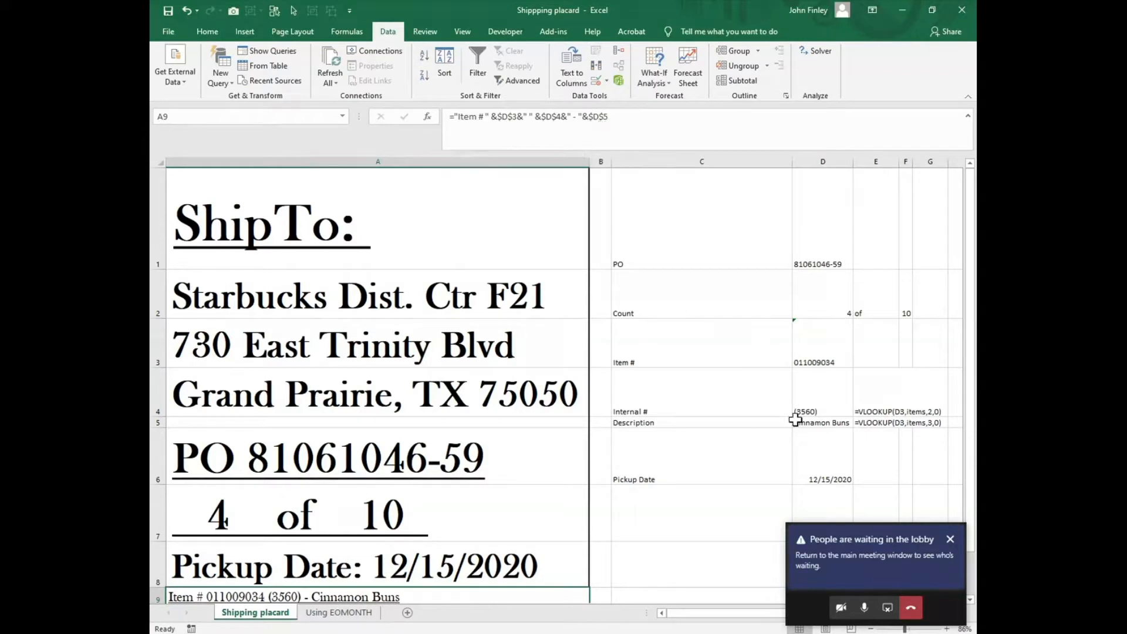
{"action": "left_click", "coordinate": [578, 156]}
{"action": "scroll", "coordinate": [605, 587], "scroll_direction": "down", "scroll_amount": 3}
{"action": "scroll", "coordinate": [603, 555], "scroll_direction": "up", "scroll_amount": 2}
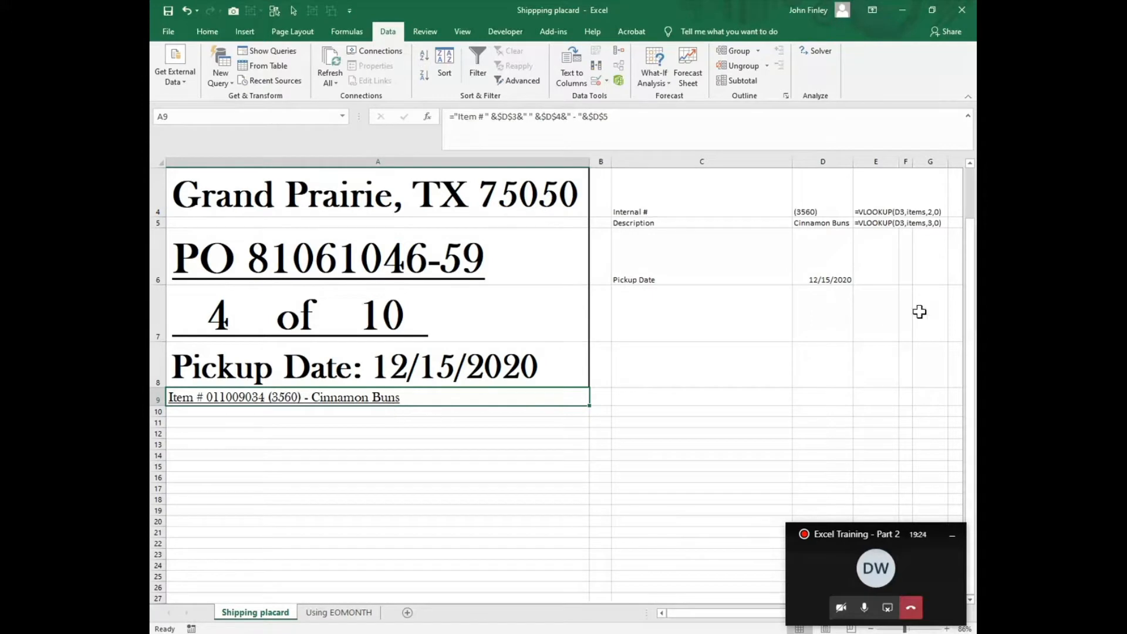
Step: Choose 011009033 as the Item # in D3 and check the placard's item line
{"action": "scroll", "coordinate": [864, 324], "scroll_direction": "up", "scroll_amount": 1}
{"action": "left_click", "coordinate": [843, 336]}
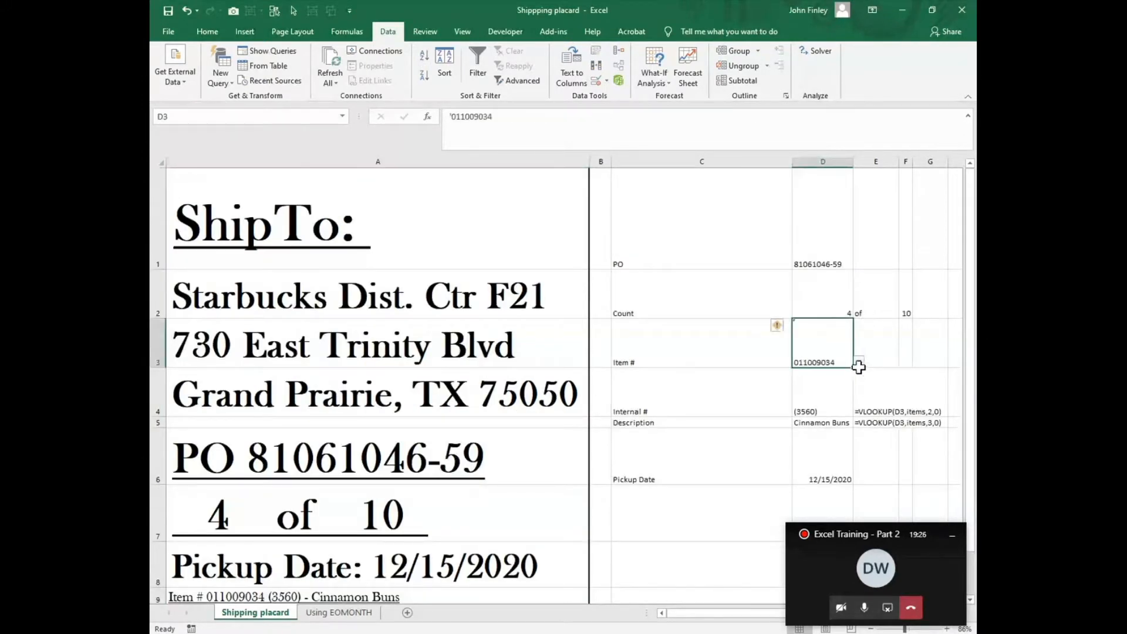
{"action": "left_click", "coordinate": [858, 362]}
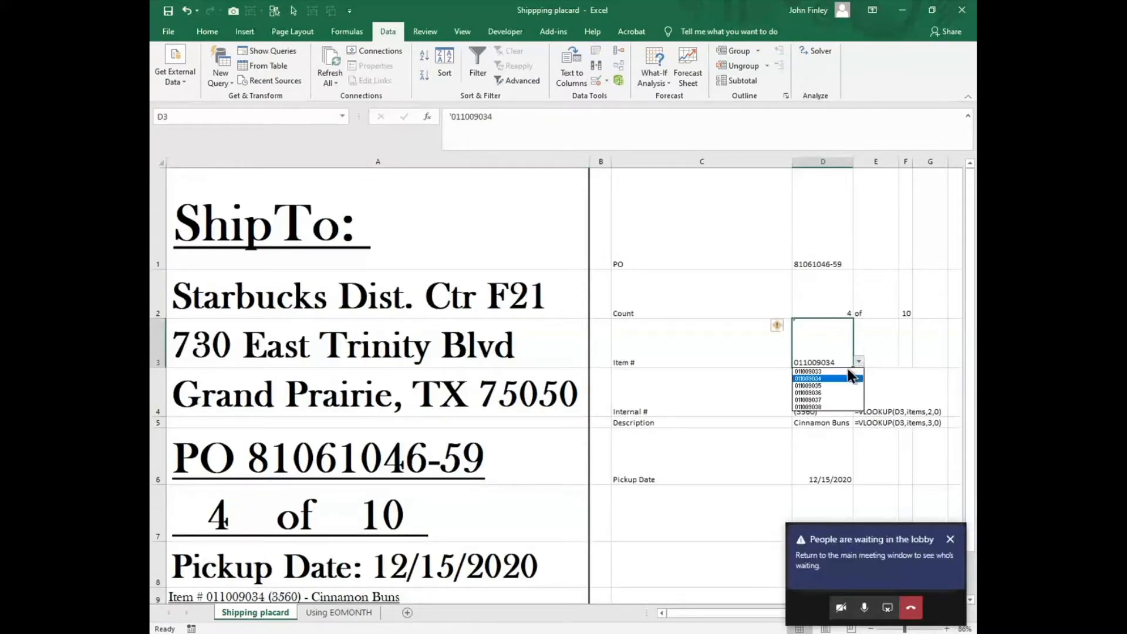
{"action": "left_click", "coordinate": [812, 372]}
{"action": "scroll", "coordinate": [680, 463], "scroll_direction": "down", "scroll_amount": 2}
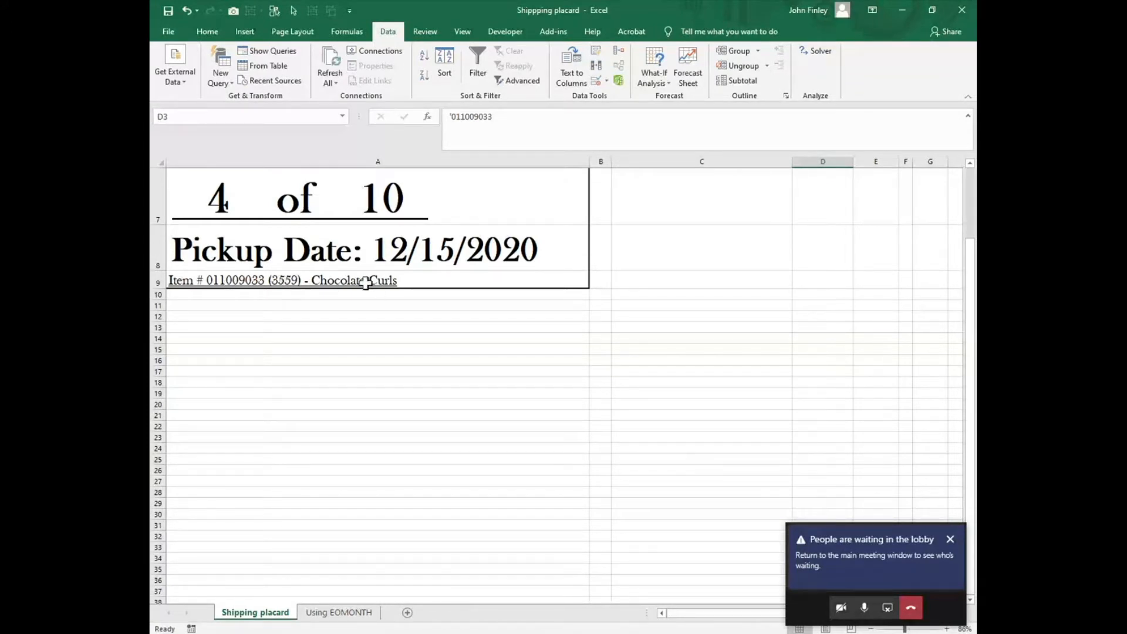
{"action": "scroll", "coordinate": [679, 343], "scroll_direction": "up", "scroll_amount": 1}
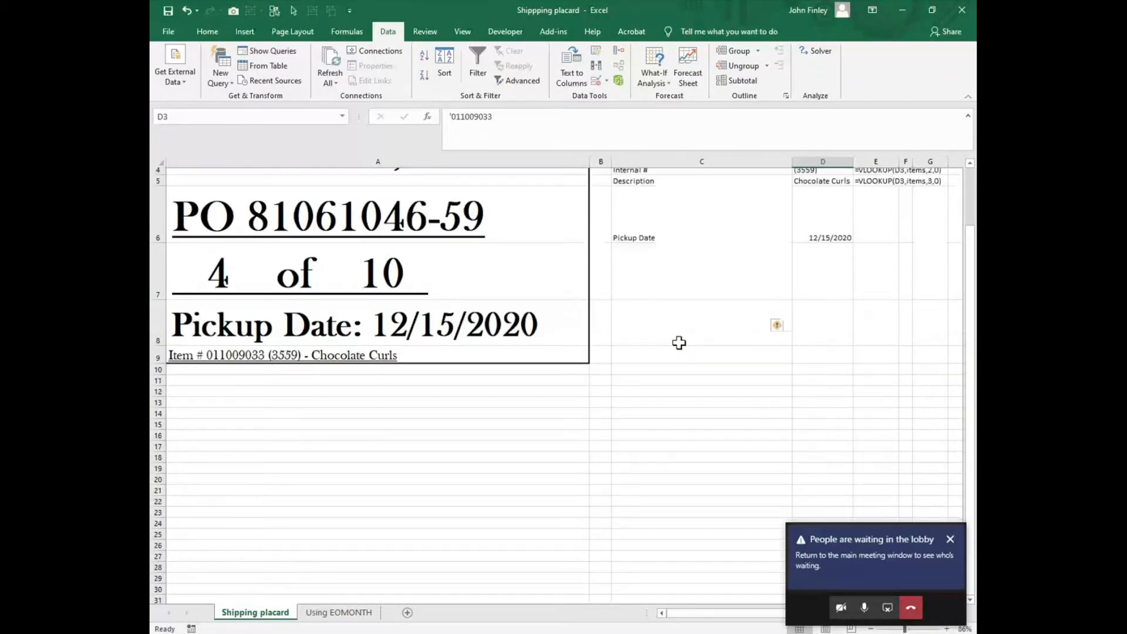
{"action": "scroll", "coordinate": [679, 343], "scroll_direction": "up", "scroll_amount": 1}
Step: Replace the TEXT function in A8's pickup date formula with a plain reference to D6
{"action": "left_click", "coordinate": [269, 370]}
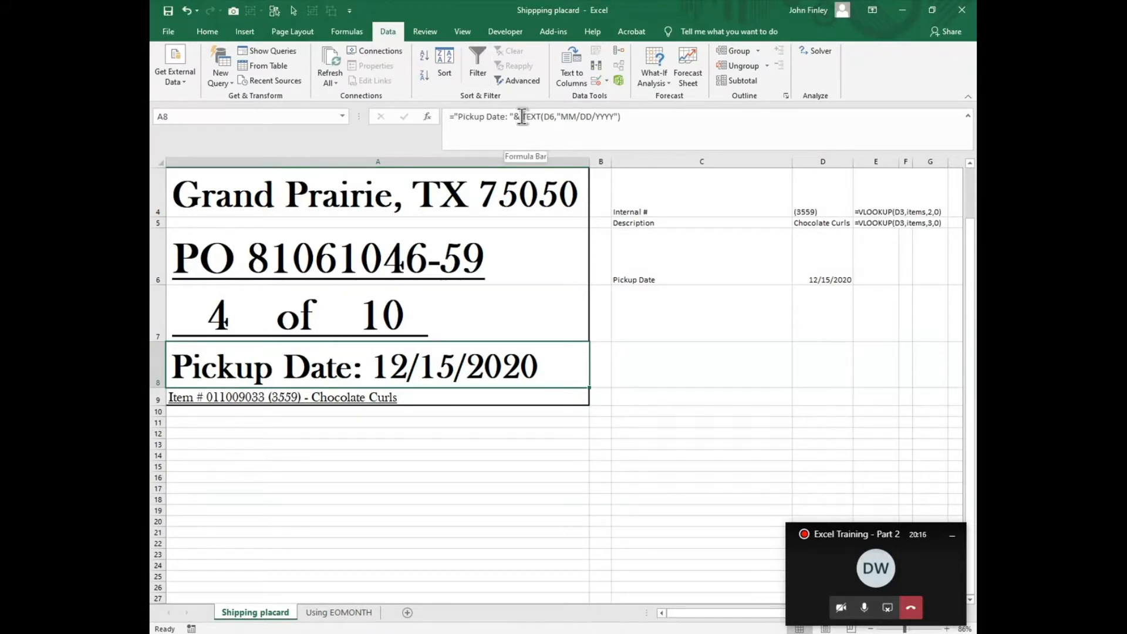
{"action": "left_click_drag", "start_coordinate": [522, 117], "coordinate": [644, 158]}
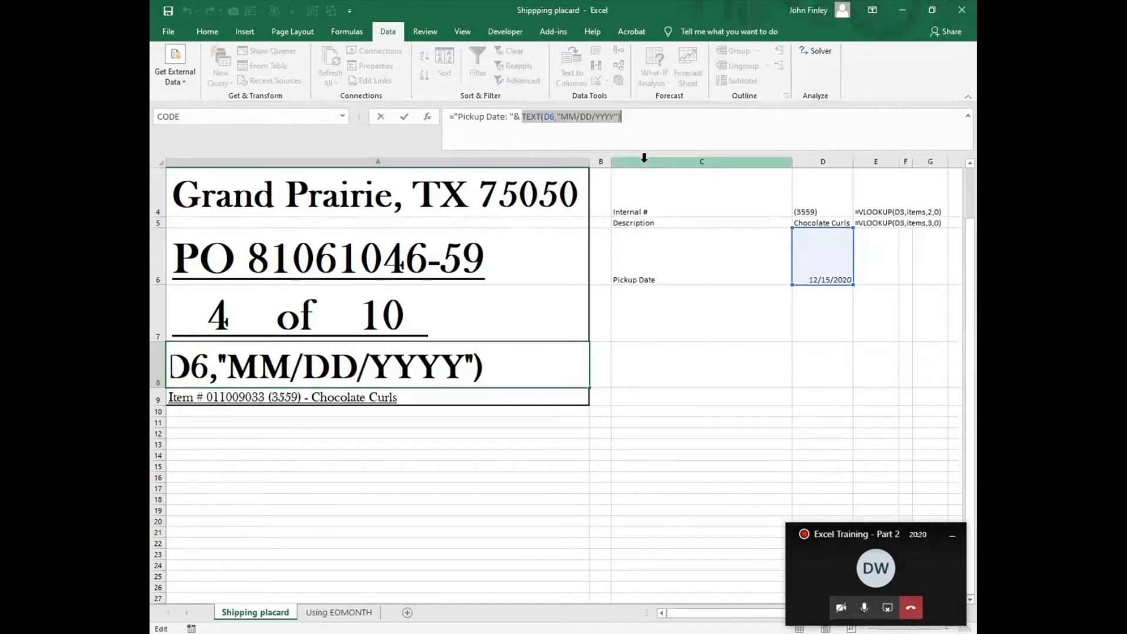
{"action": "type", "text": "D6"}
{"action": "key", "text": "Return"}
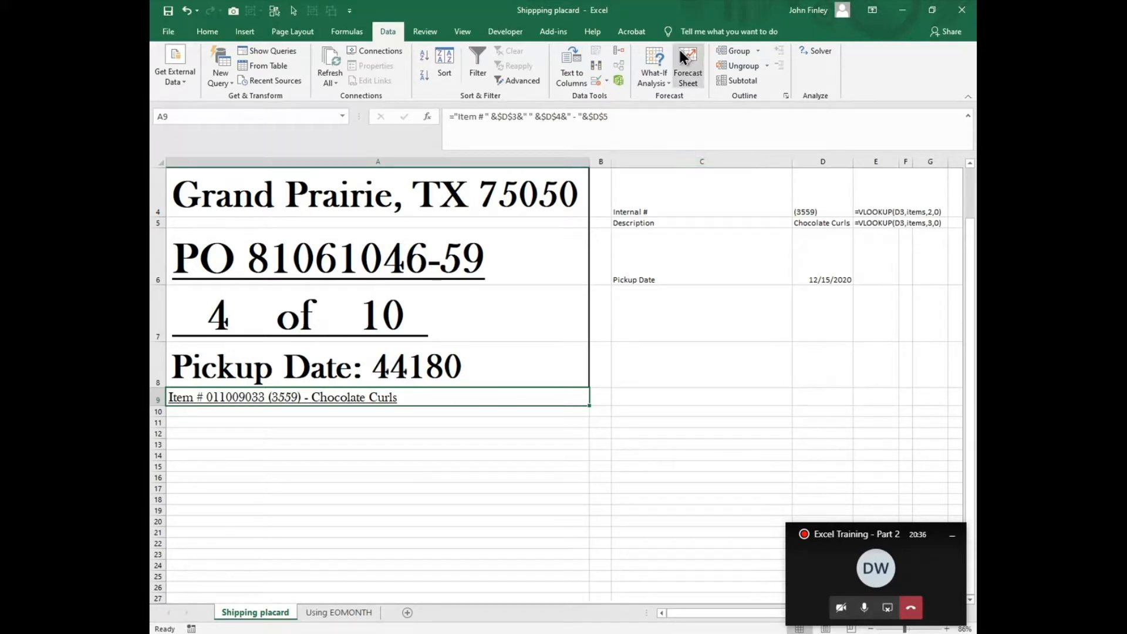
Step: Wrap the D6 reference in A8's pickup date formula in a TEXT function
{"action": "left_click", "coordinate": [383, 367]}
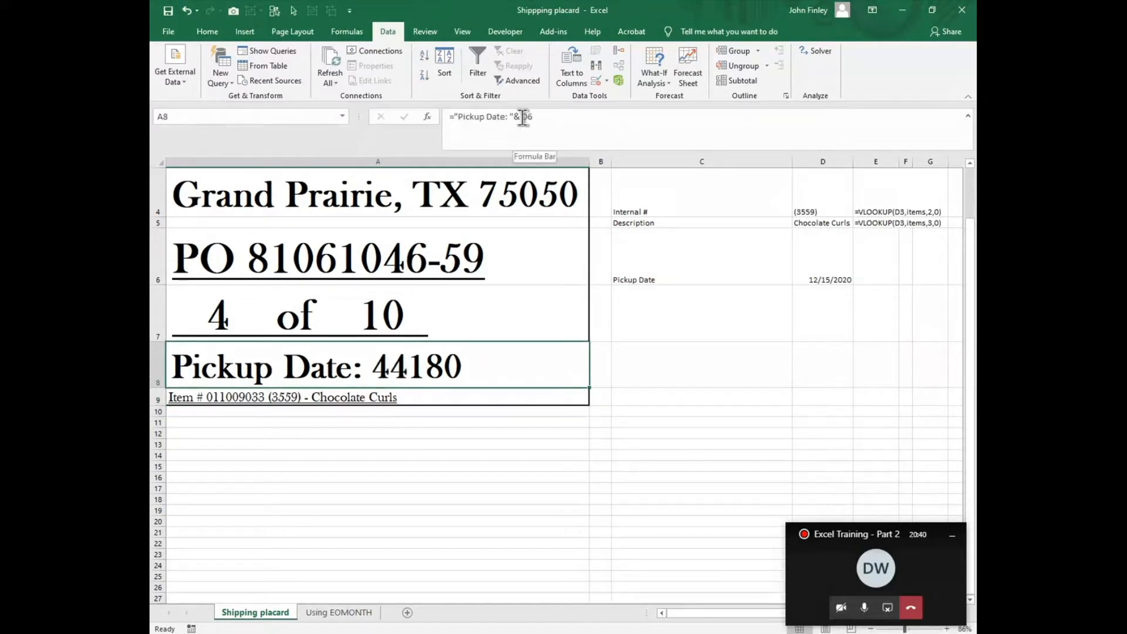
{"action": "left_click", "coordinate": [590, 118]}
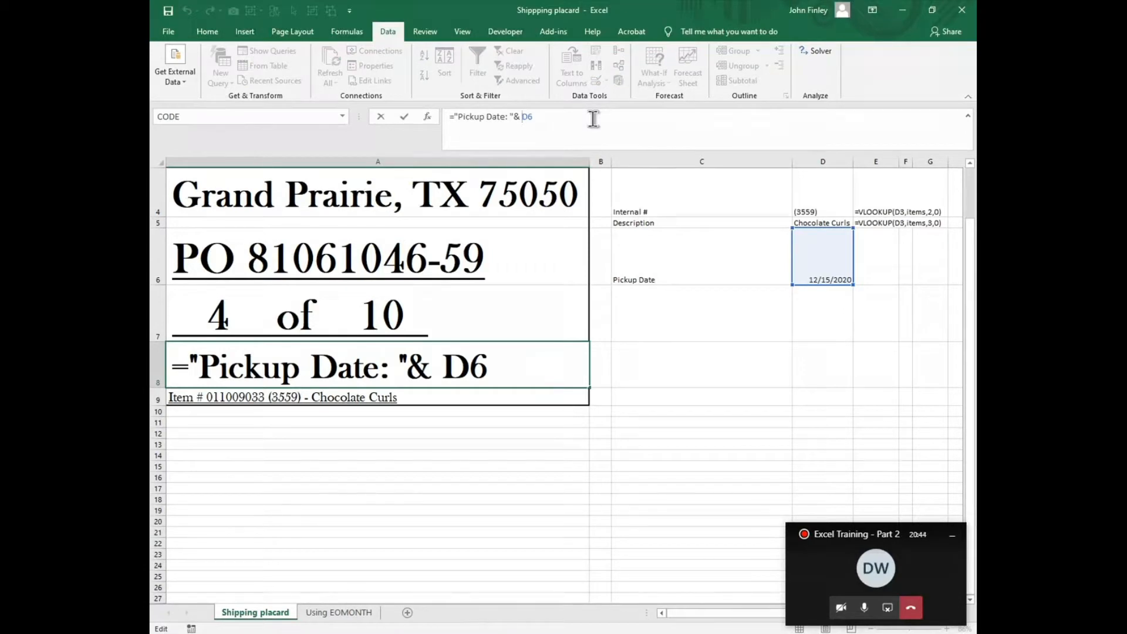
{"action": "type", "text": "T"}
{"action": "type", "text": "t"}
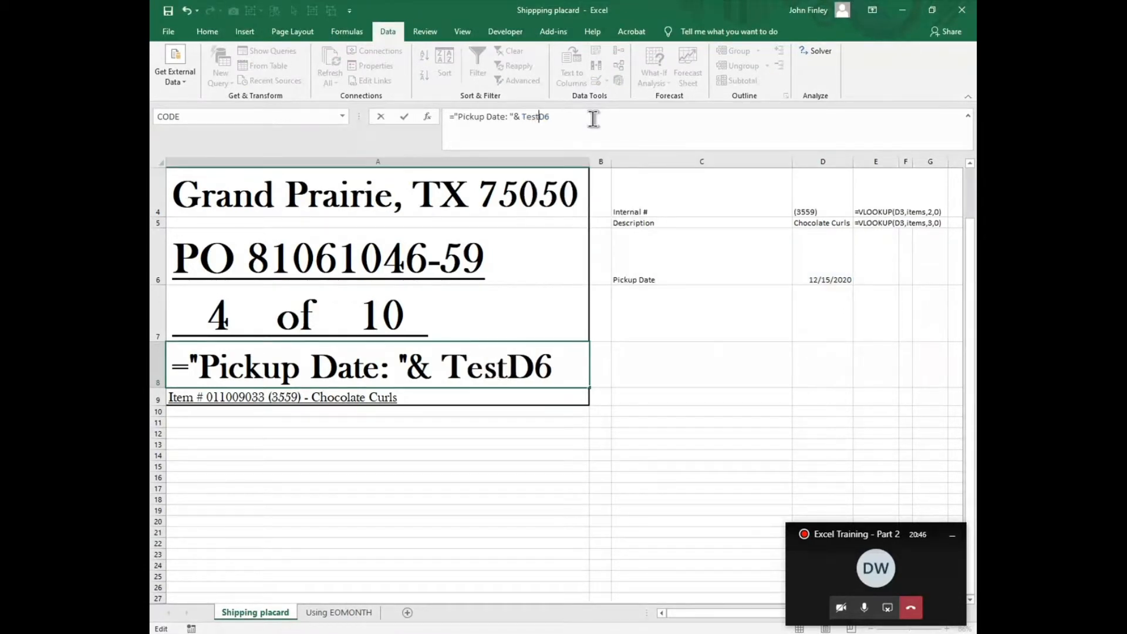
{"action": "key", "text": "BackSpace"}
{"action": "key", "text": "BackSpace"}
{"action": "type", "text": "xt"}
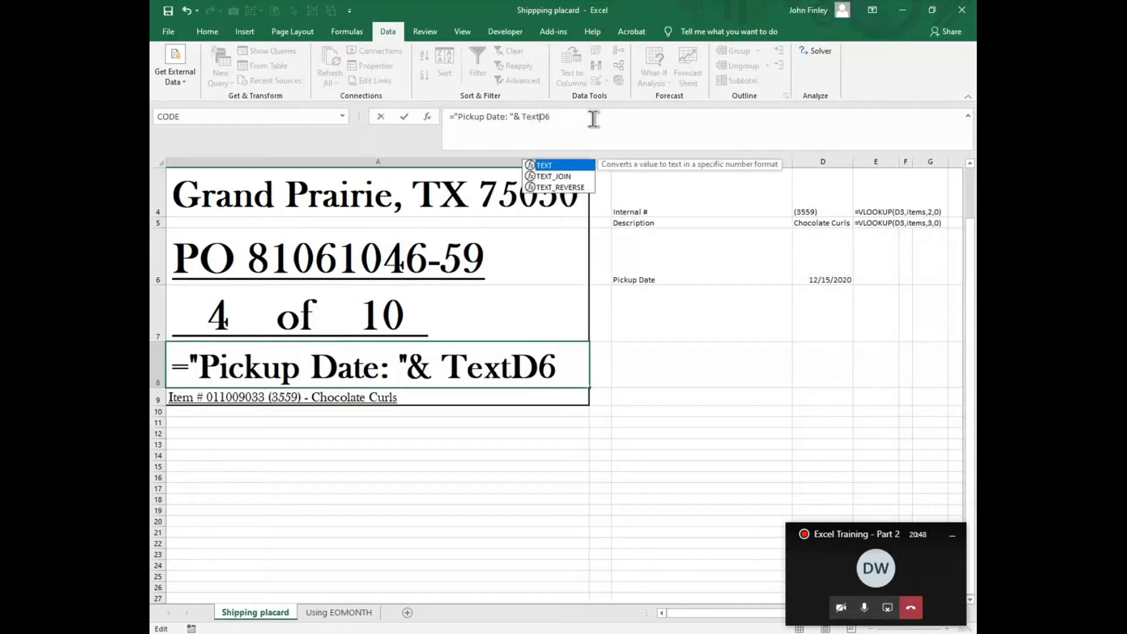
{"action": "type", "text": "(D6"}
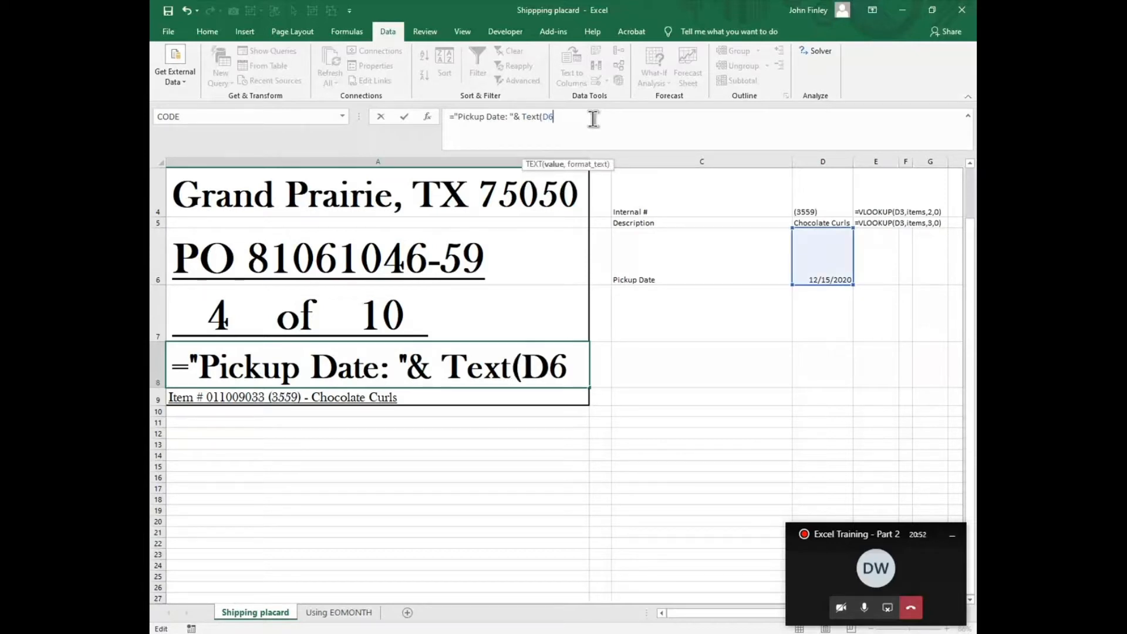
{"action": "type", "text": ",\"MM"}
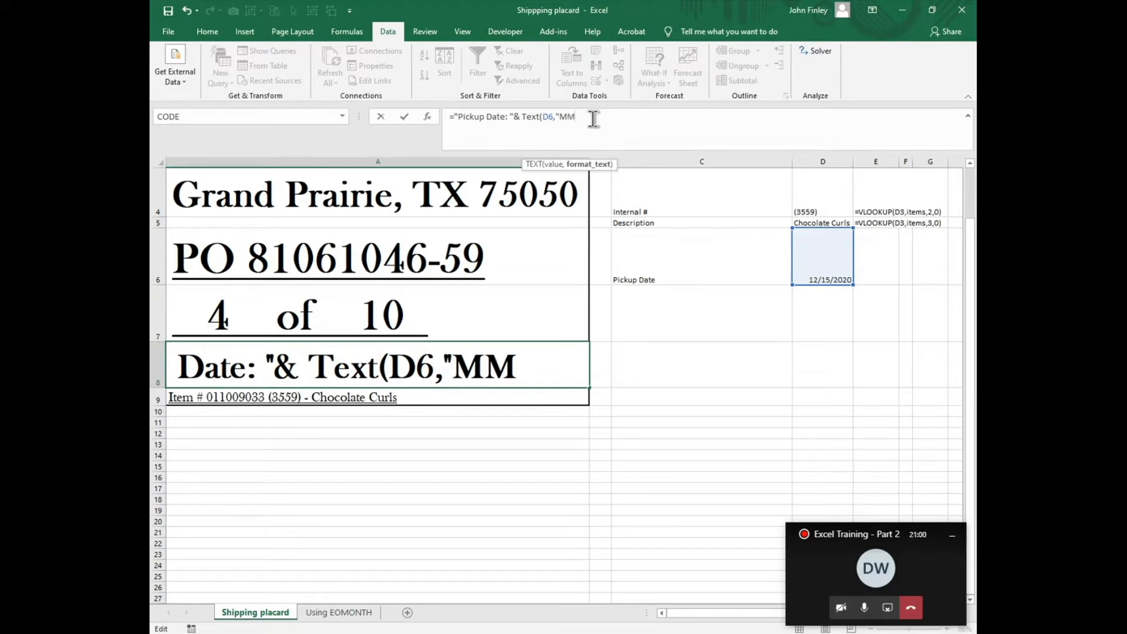
{"action": "type", "text": "/DD"}
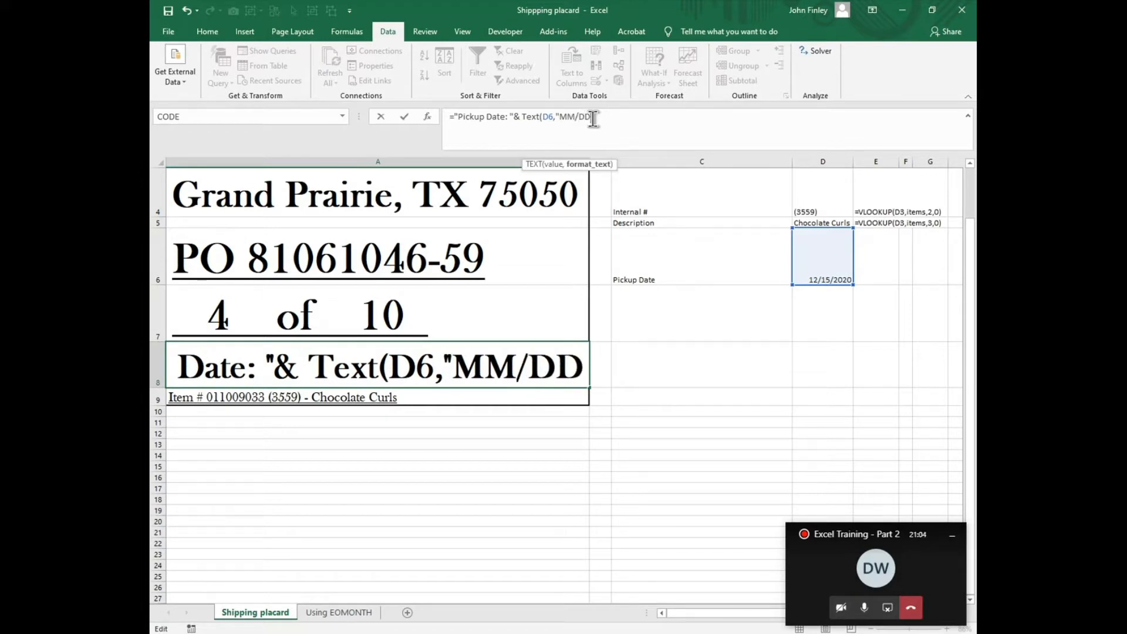
{"action": "type", "text": "/"}
{"action": "type", "text": "YYY"}
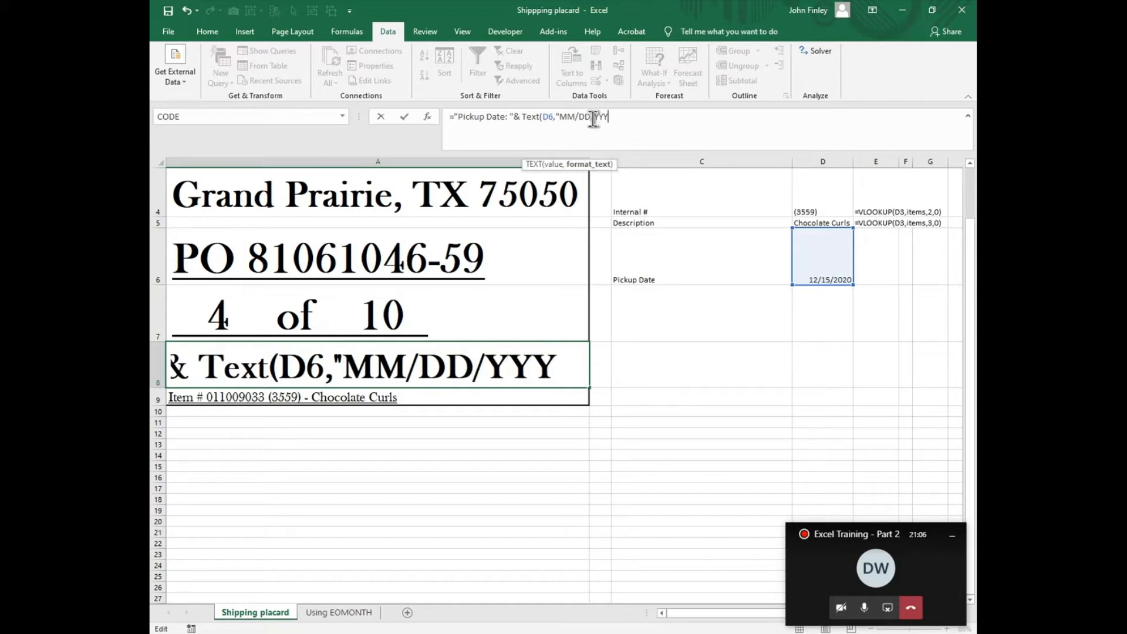
{"action": "type", "text": "Y\")"}
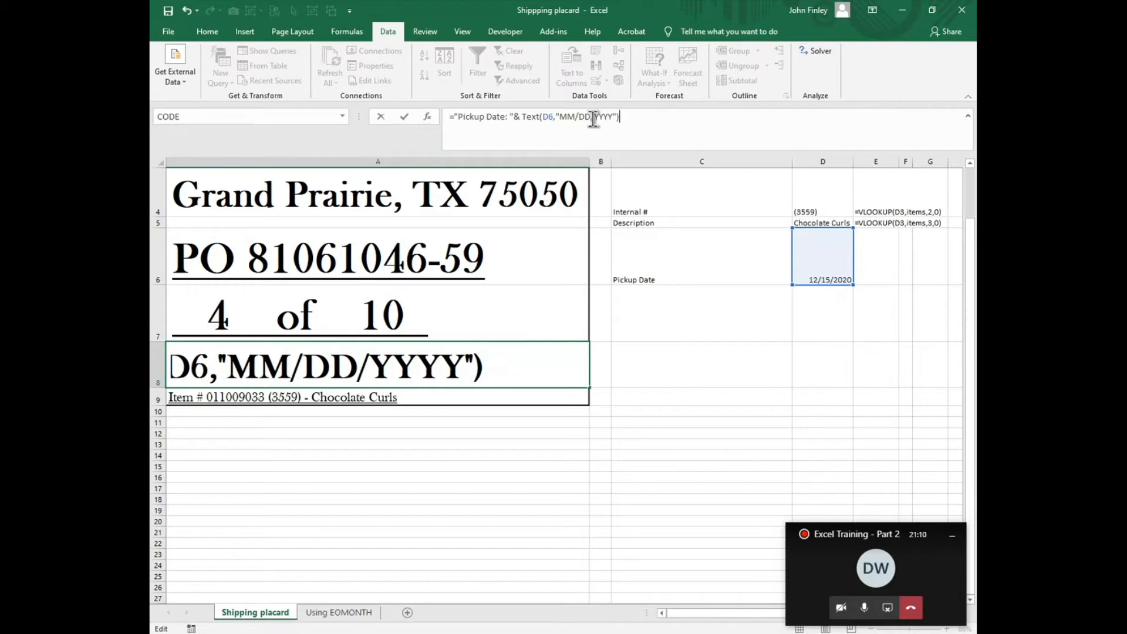
Step: Give A8's TEXT function the format "MM/DD/YYYY" and complete the formula
{"action": "key", "text": "Return"}
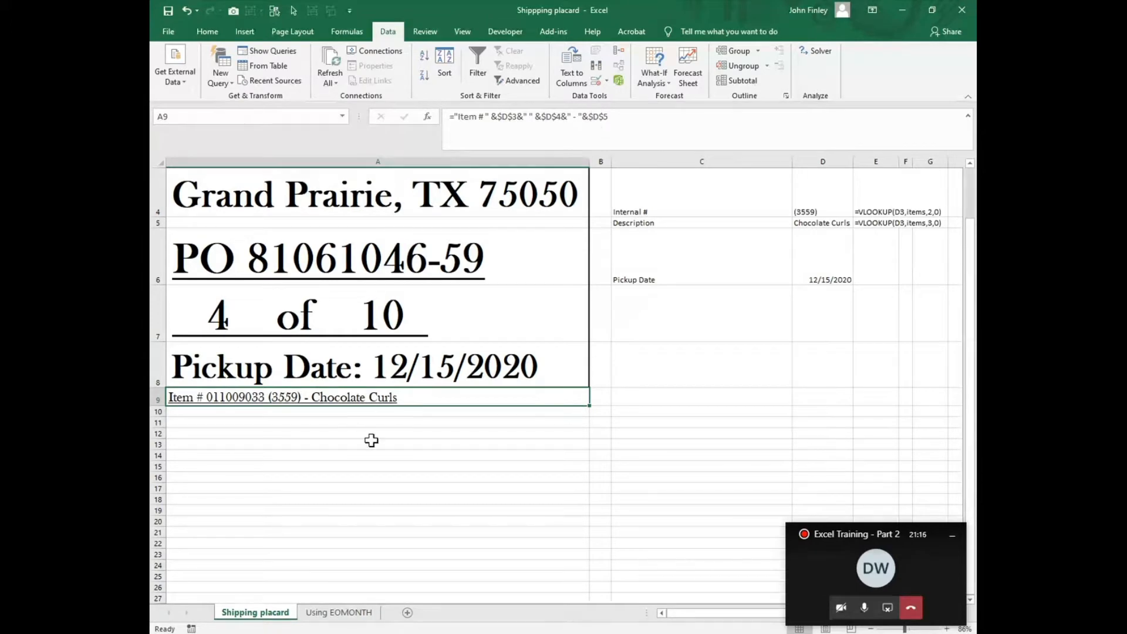
Step: Set the placard range A1:A9 as the print area
{"action": "scroll", "coordinate": [370, 440], "scroll_direction": "up", "scroll_amount": 1}
{"action": "scroll", "coordinate": [462, 358], "scroll_direction": "down", "scroll_amount": 1}
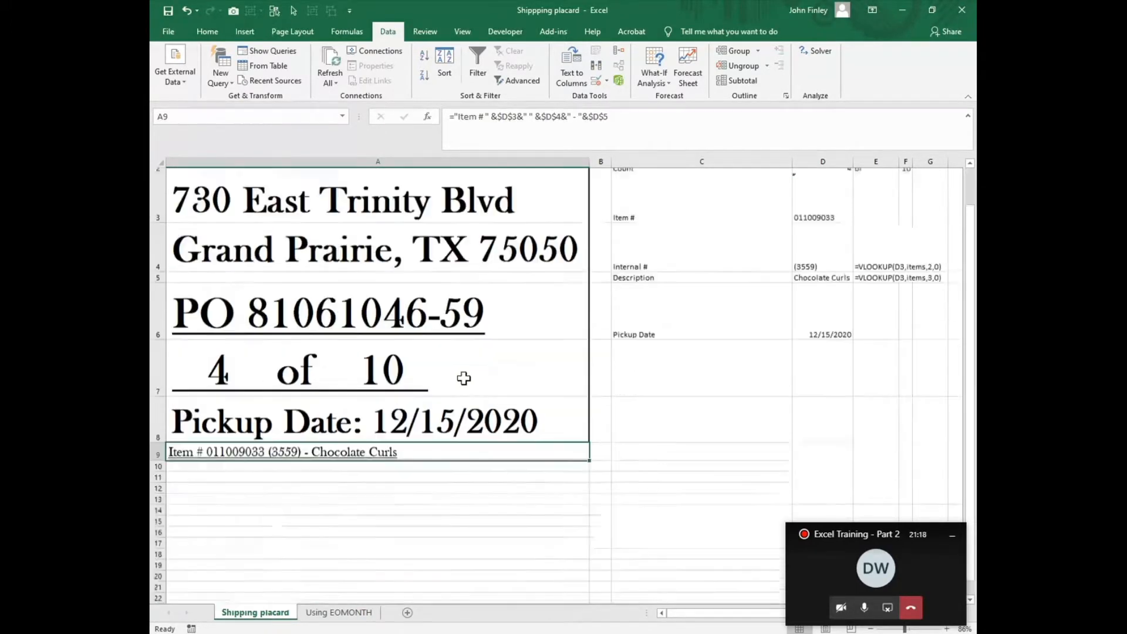
{"action": "scroll", "coordinate": [453, 378], "scroll_direction": "up", "scroll_amount": 1}
{"action": "left_click_drag", "start_coordinate": [180, 175], "coordinate": [309, 495]}
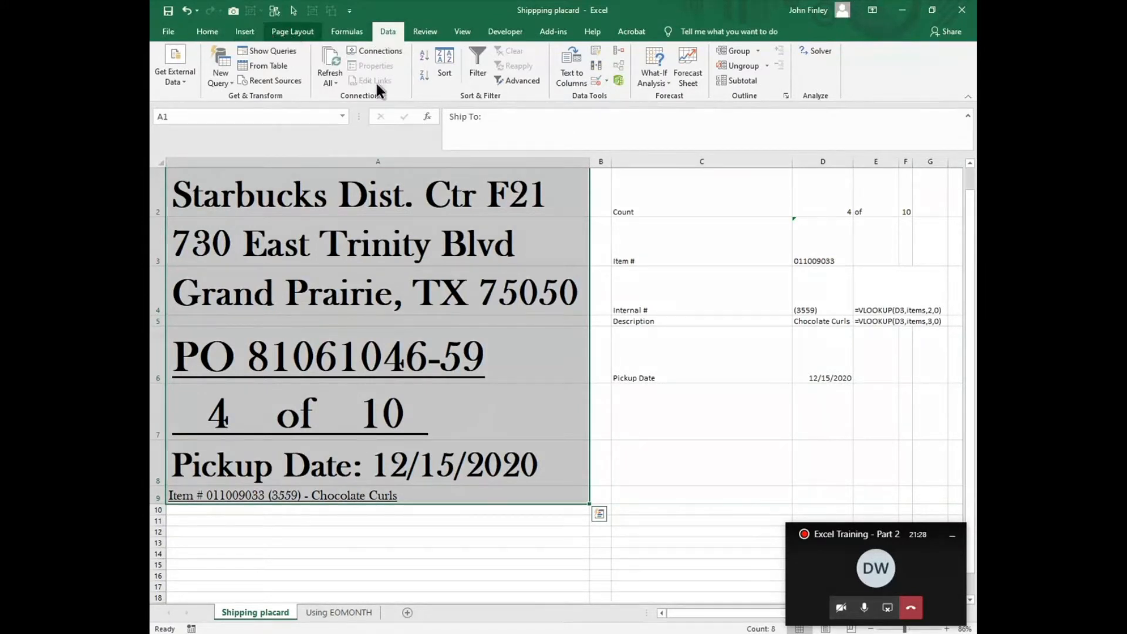
{"action": "left_click", "coordinate": [293, 31]}
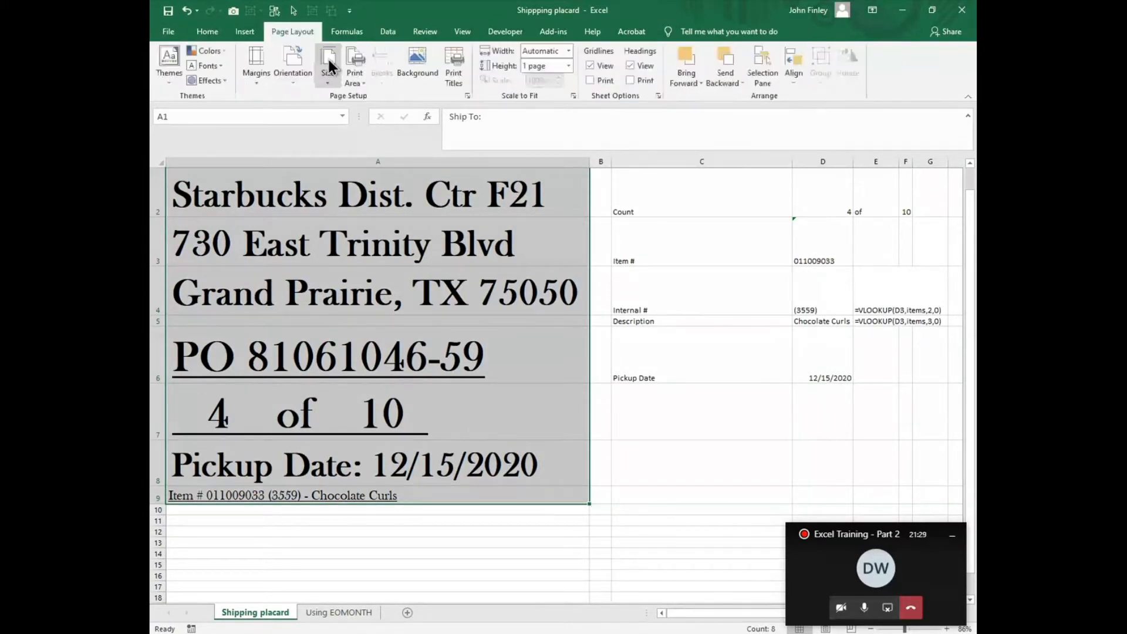
{"action": "left_click", "coordinate": [356, 82]}
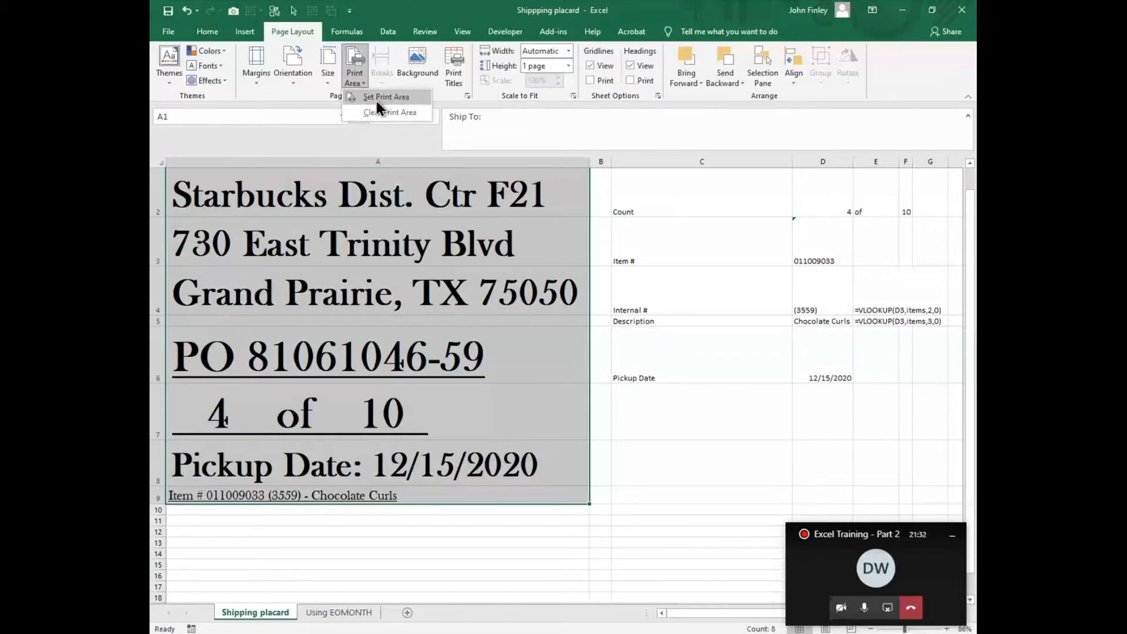
{"action": "left_click", "coordinate": [376, 97]}
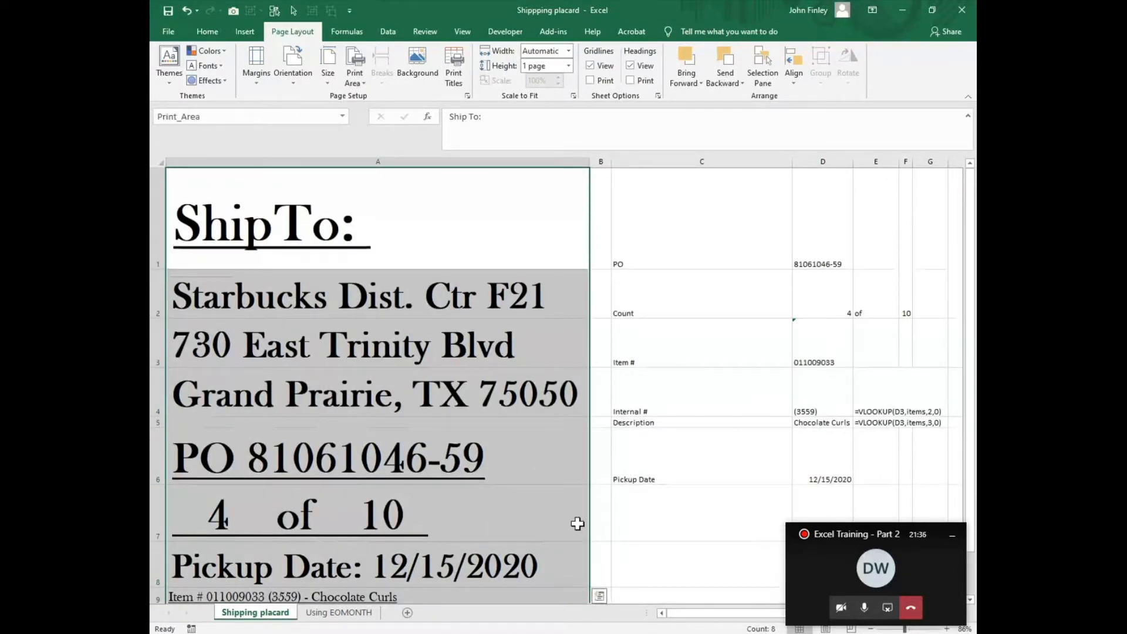
Step: Check the placard in the print preview and return to the sheet
{"action": "left_click", "coordinate": [169, 30]}
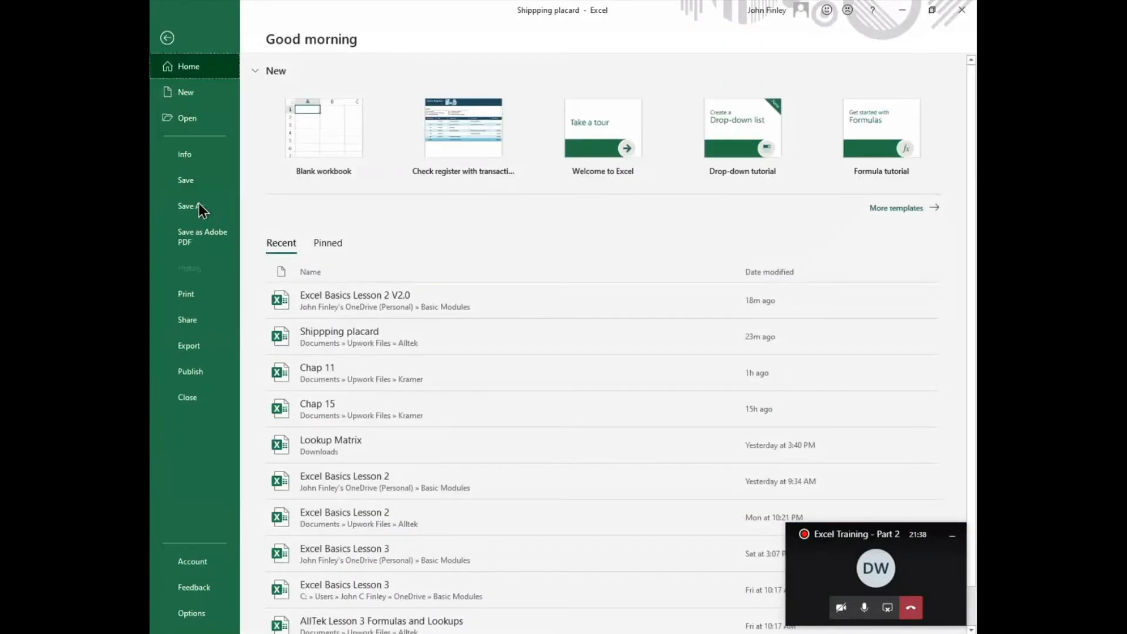
{"action": "left_click", "coordinate": [179, 301]}
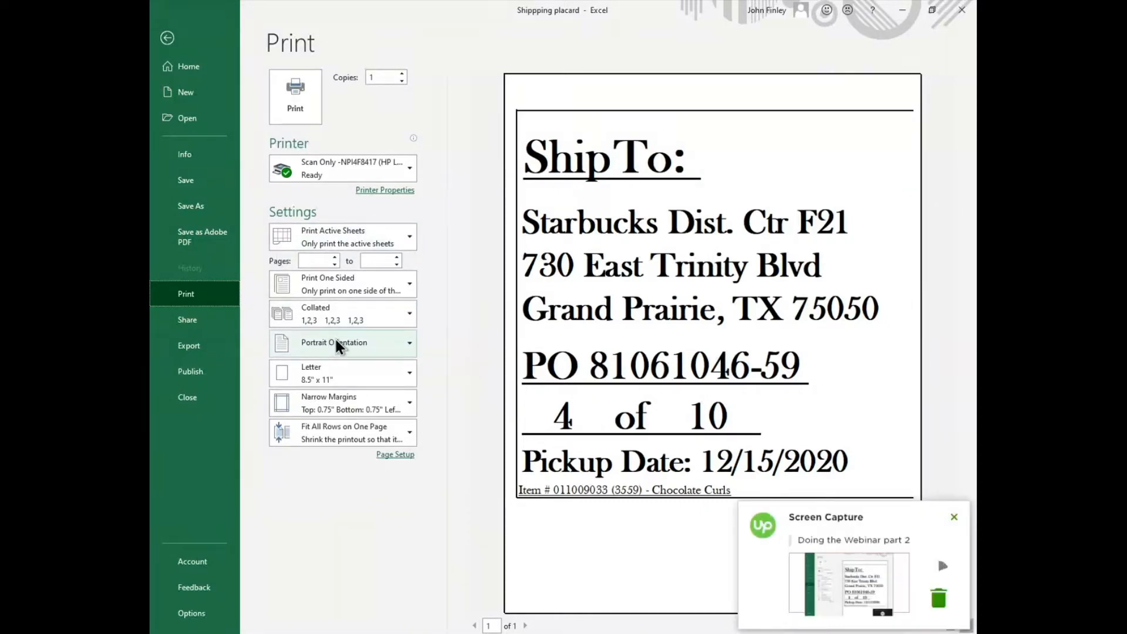
{"action": "left_click", "coordinate": [168, 38]}
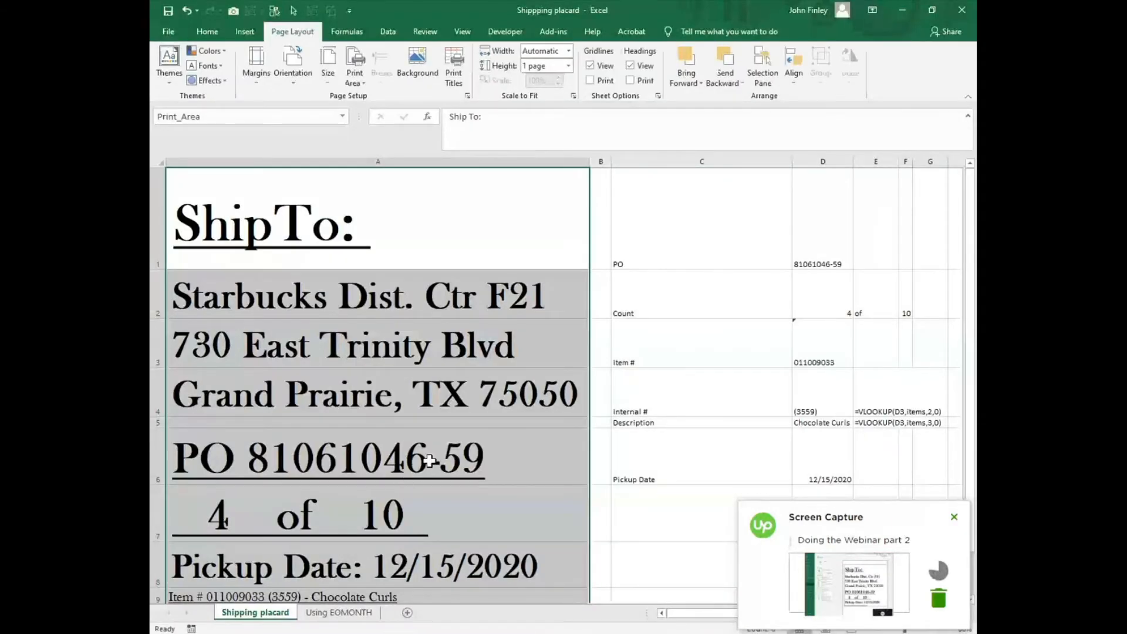
{"action": "scroll", "coordinate": [410, 512], "scroll_direction": "down", "scroll_amount": 1}
{"action": "scroll", "coordinate": [370, 529], "scroll_direction": "up", "scroll_amount": 1}
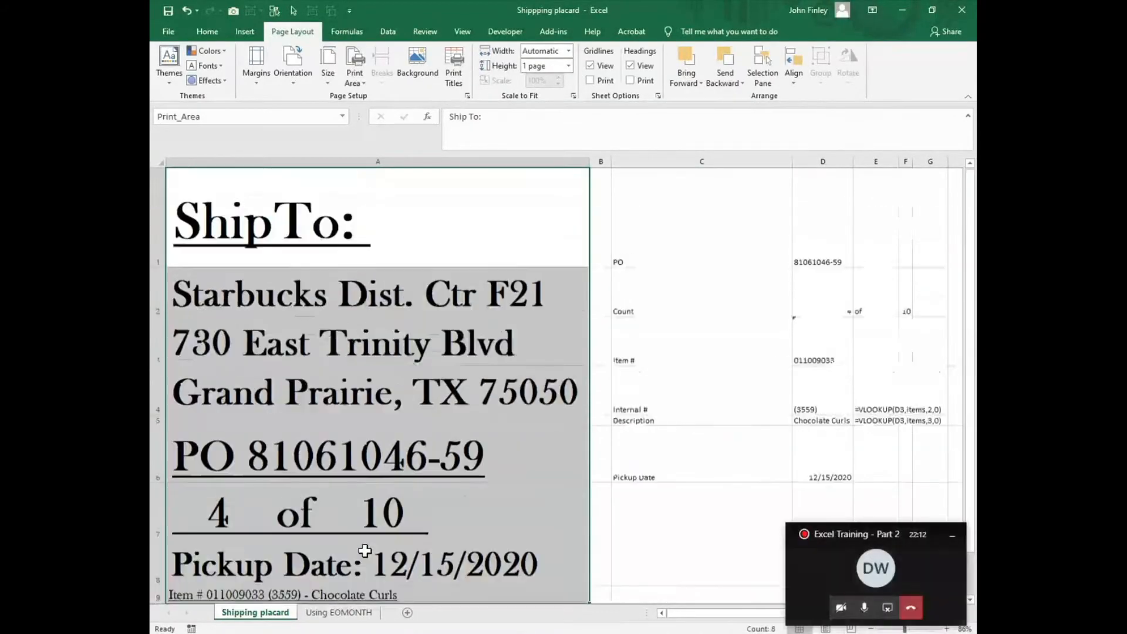
Step: On the Using EOMONTH sheet, examine the dates in A3 and A7 and the day-count formulas in B3 and B7
{"action": "left_click", "coordinate": [339, 615]}
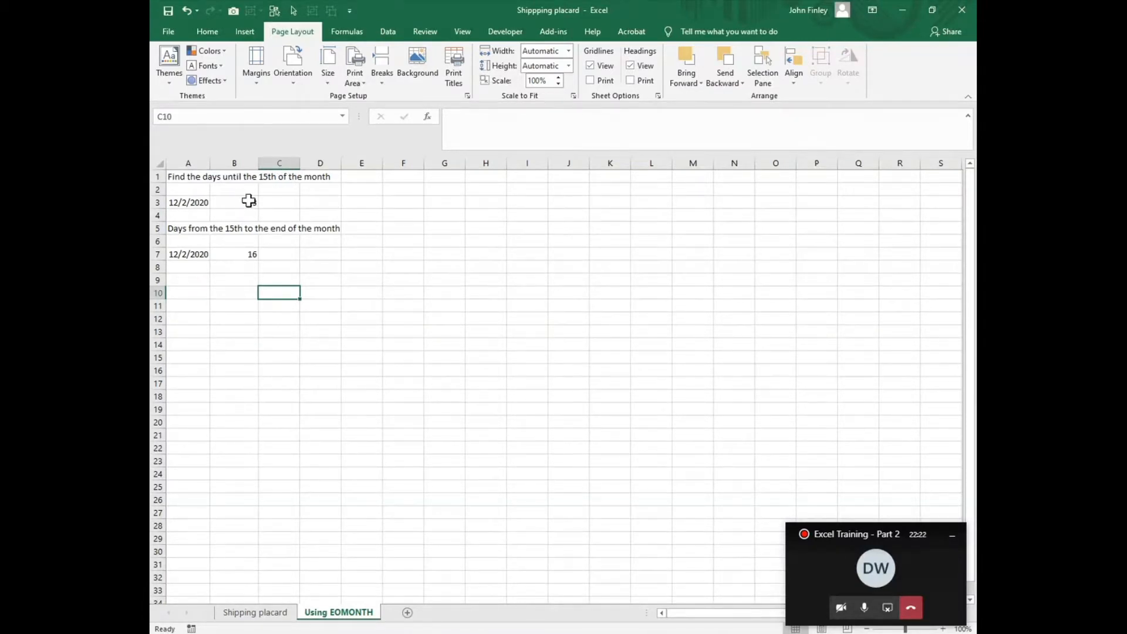
{"action": "left_click", "coordinate": [204, 205]}
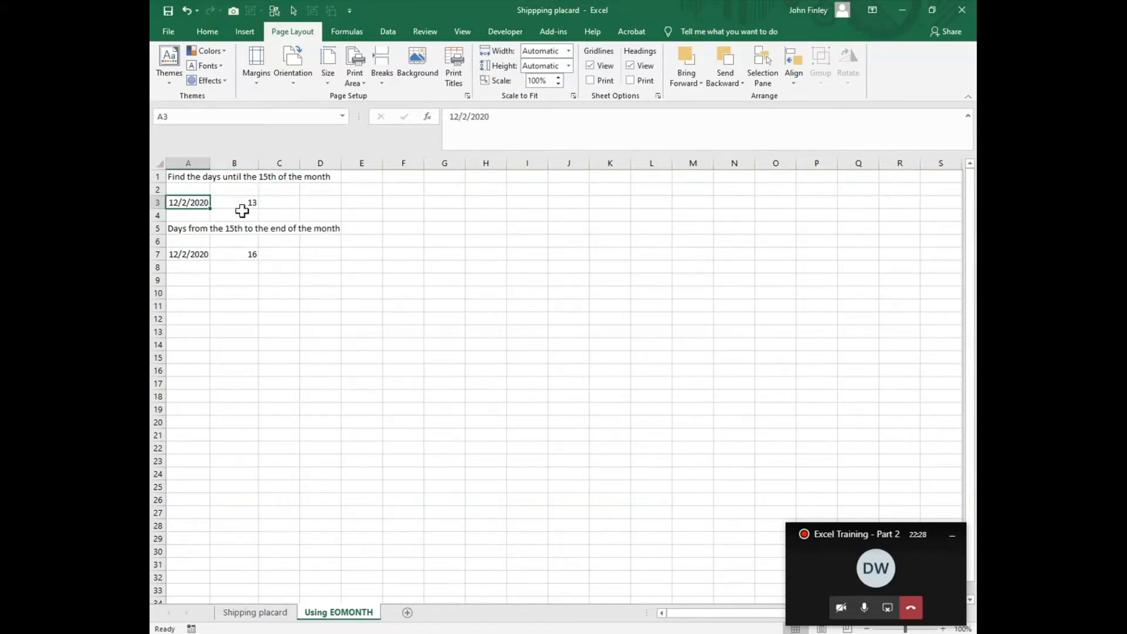
{"action": "left_click", "coordinate": [244, 203]}
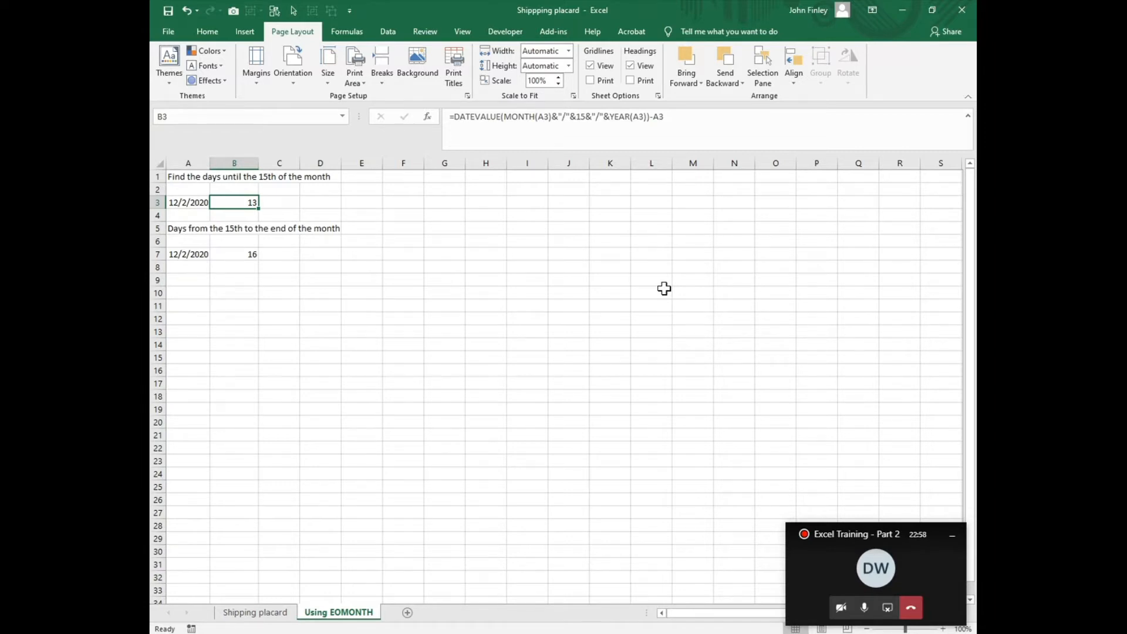
{"action": "left_click", "coordinate": [234, 251]}
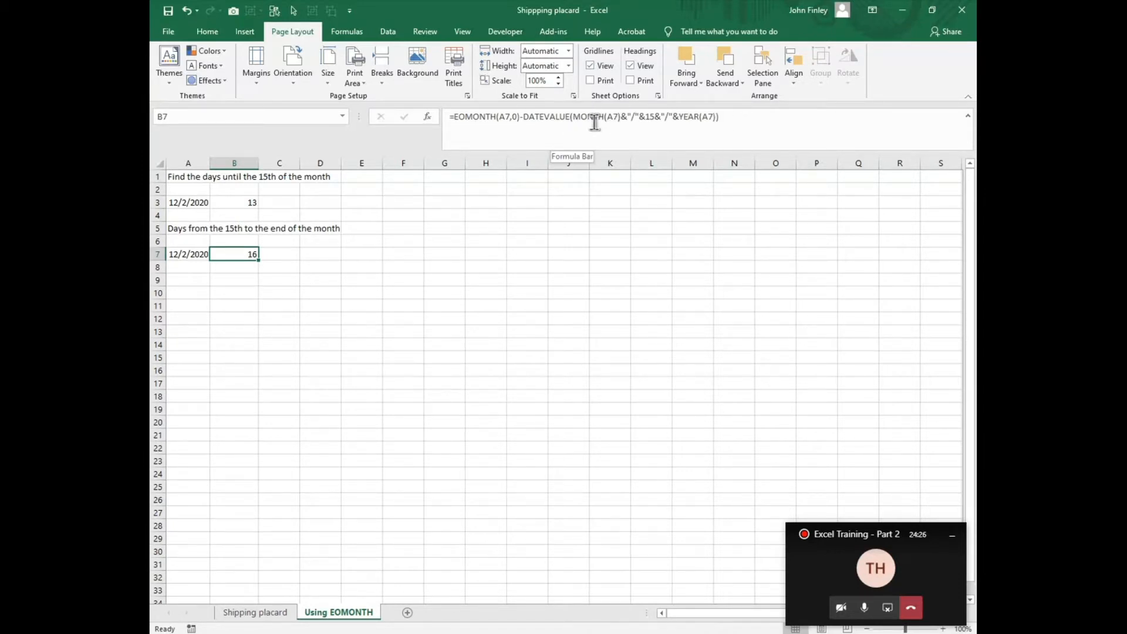
{"action": "left_click", "coordinate": [176, 258]}
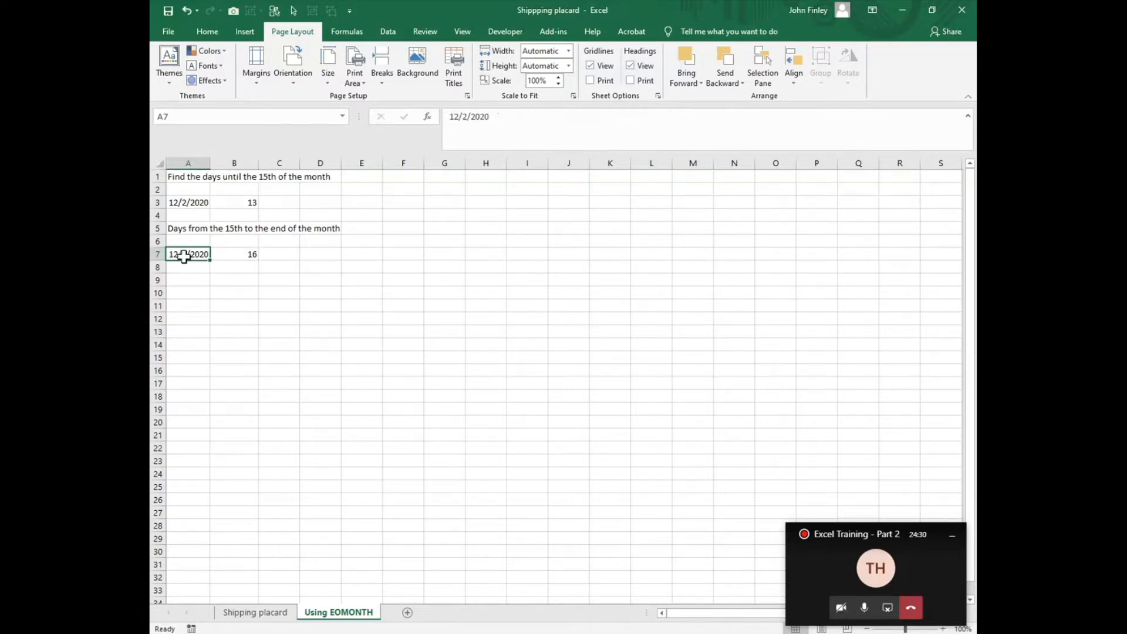
Step: Step through B7's EOMONTH and DATEVALUE formula with Evaluate Formula up to its final result, and close the evaluation
{"action": "left_click", "coordinate": [240, 256]}
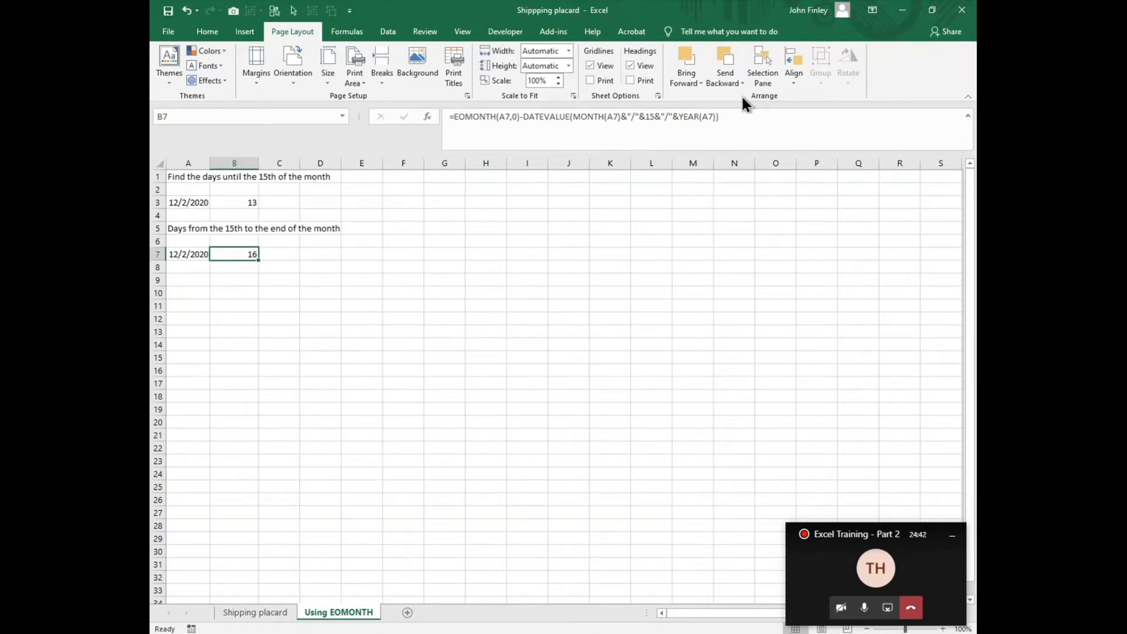
{"action": "left_click", "coordinate": [350, 33]}
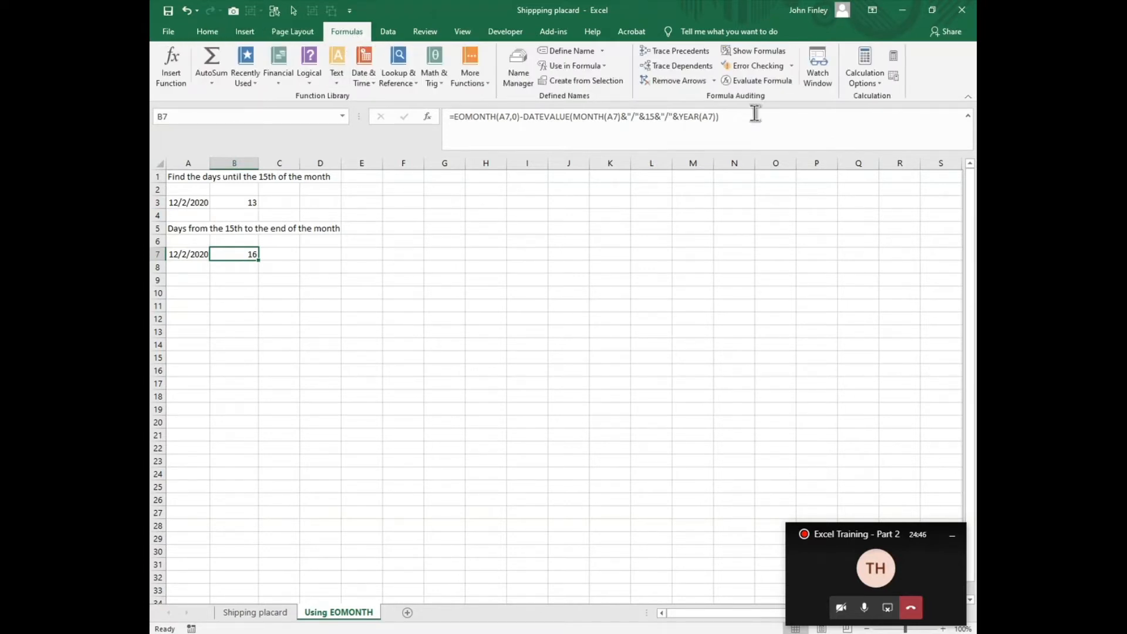
{"action": "left_click", "coordinate": [754, 81]}
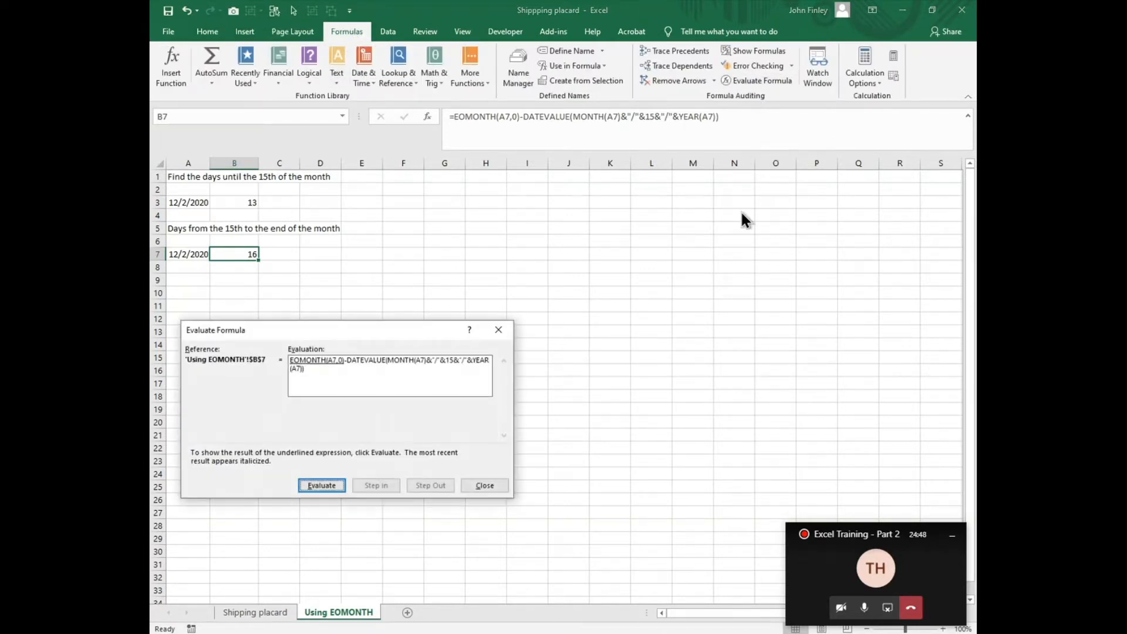
{"action": "left_click", "coordinate": [325, 486]}
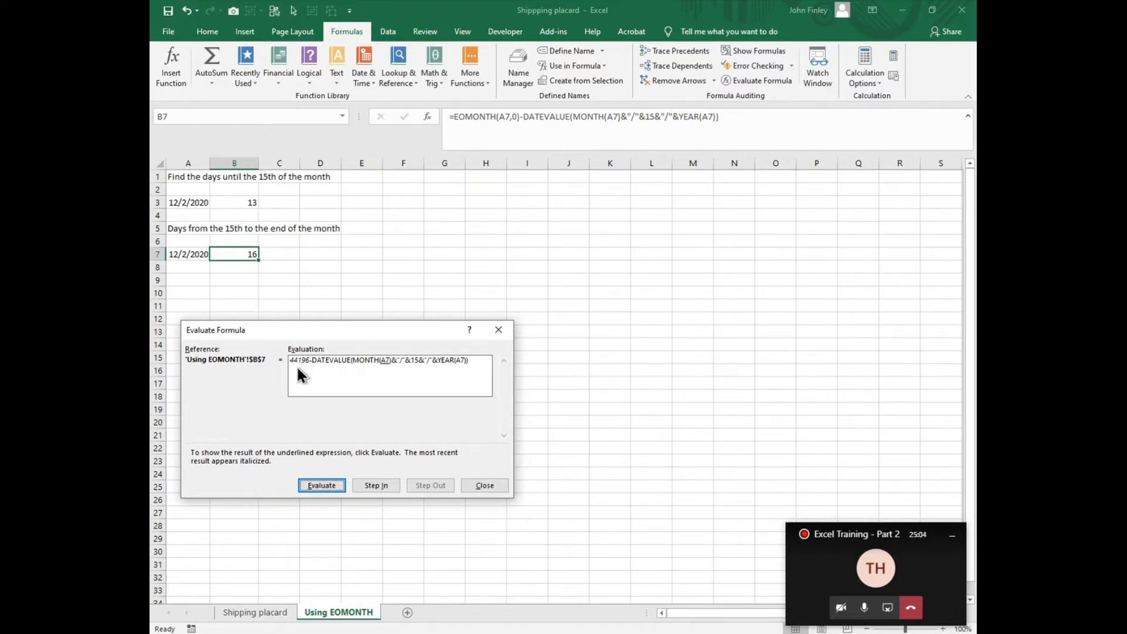
{"action": "left_click", "coordinate": [322, 485]}
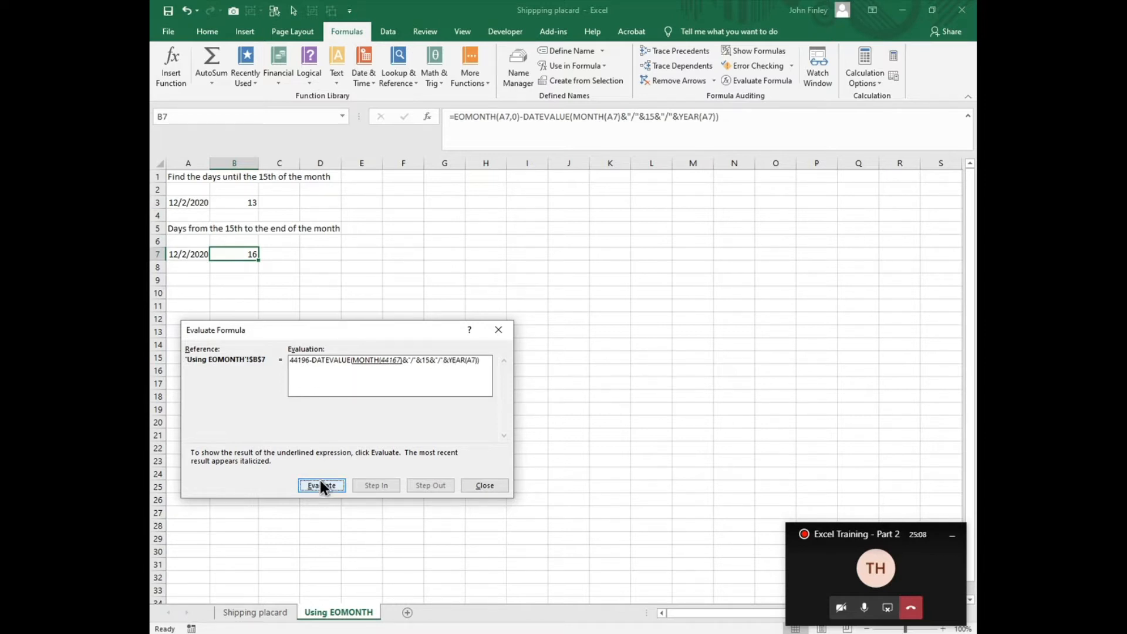
{"action": "left_click", "coordinate": [322, 486]}
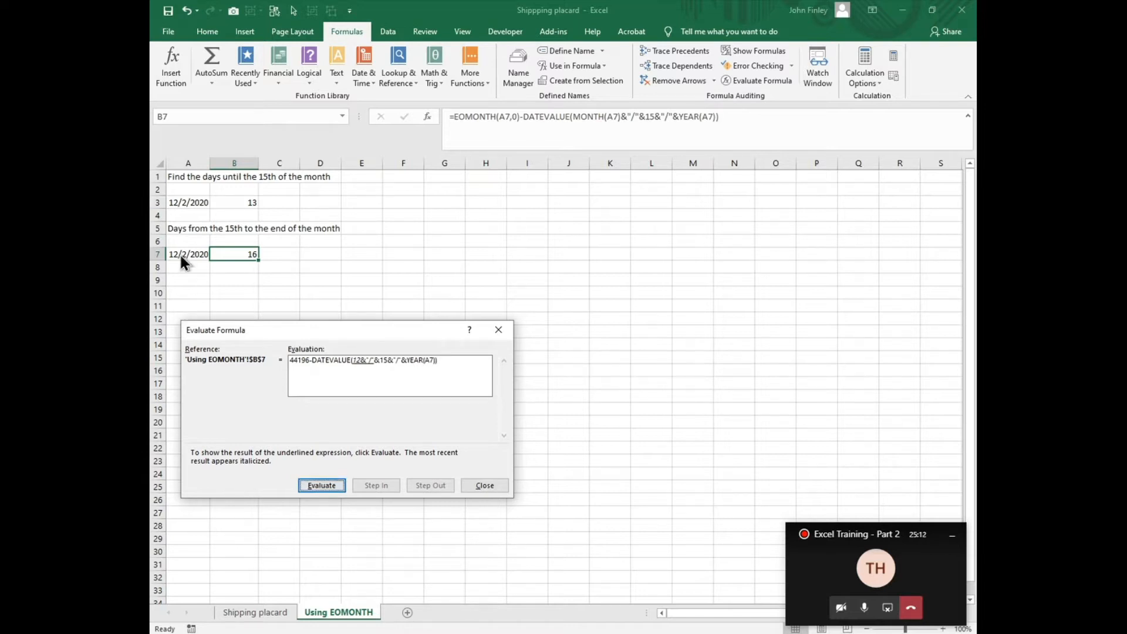
{"action": "left_click", "coordinate": [322, 486]}
{"action": "left_click", "coordinate": [322, 486]}
{"action": "left_click", "coordinate": [322, 485]}
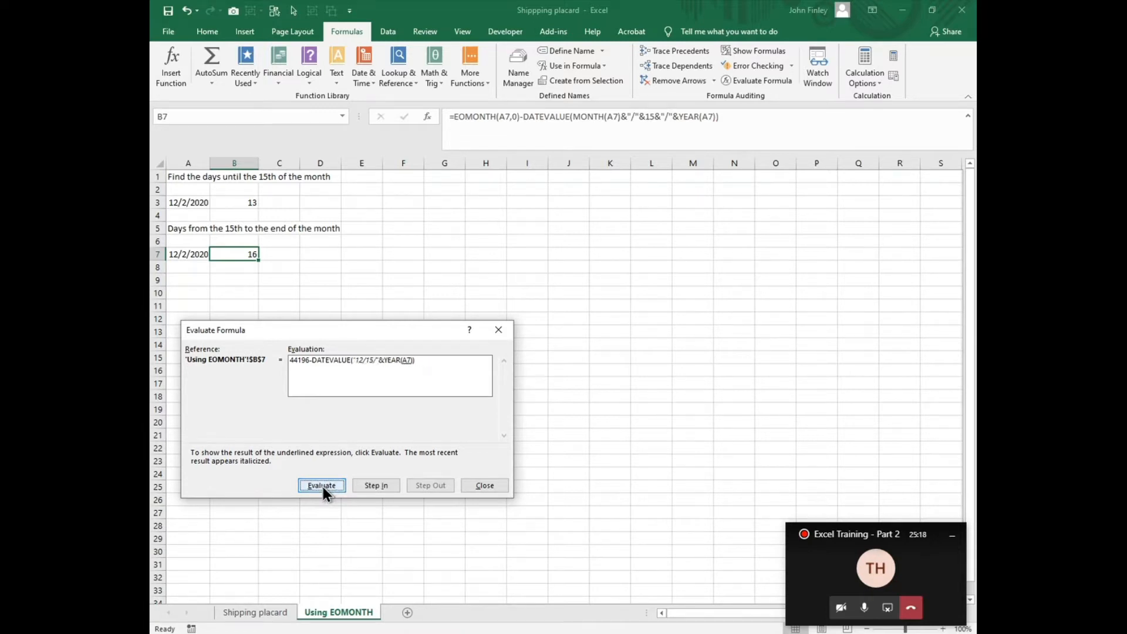
{"action": "left_click", "coordinate": [322, 486]}
{"action": "left_click", "coordinate": [322, 485]}
{"action": "left_click", "coordinate": [321, 485]}
{"action": "left_click", "coordinate": [323, 487]}
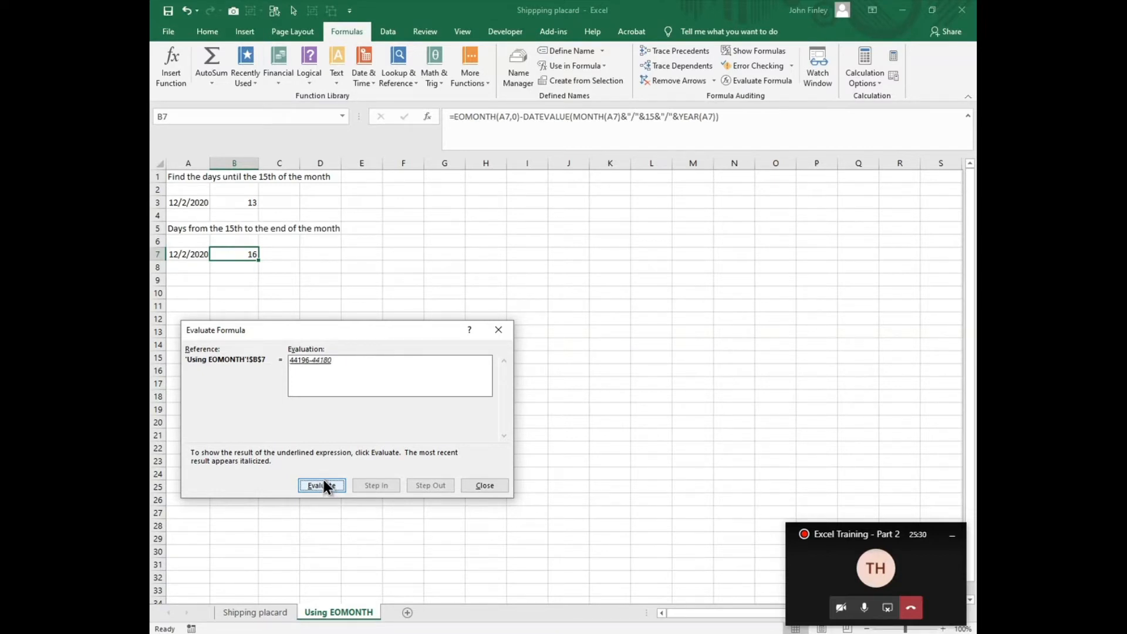
{"action": "left_click", "coordinate": [323, 485]}
{"action": "left_click", "coordinate": [485, 486]}
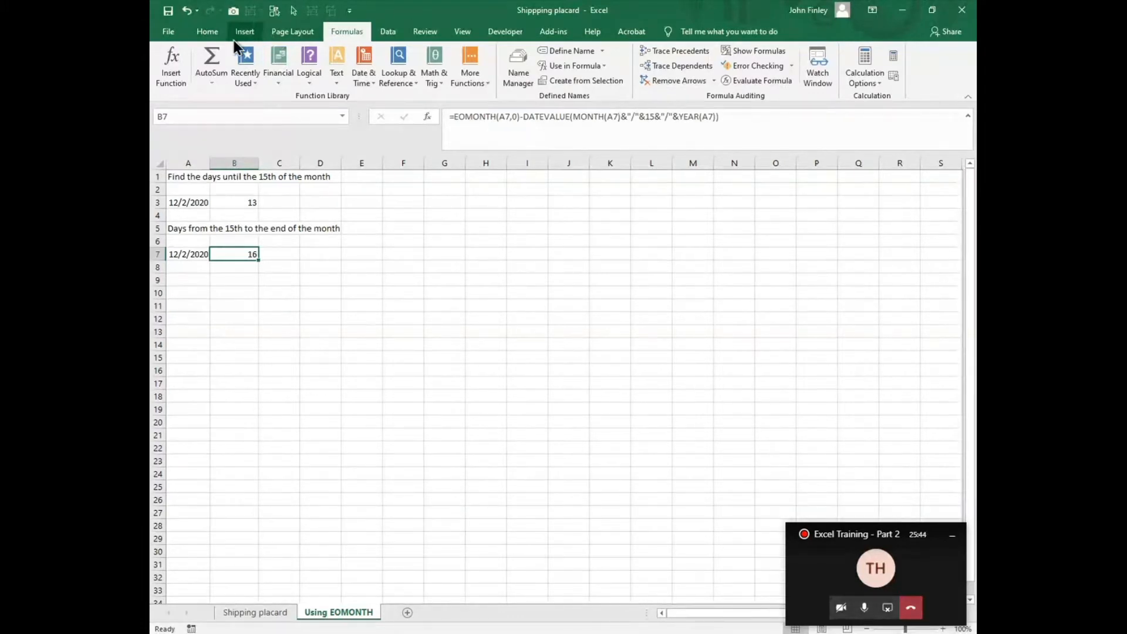
Step: Try the Short Date number format on B7 and set the cell back to General
{"action": "left_click", "coordinate": [206, 33]}
{"action": "left_click", "coordinate": [546, 57]}
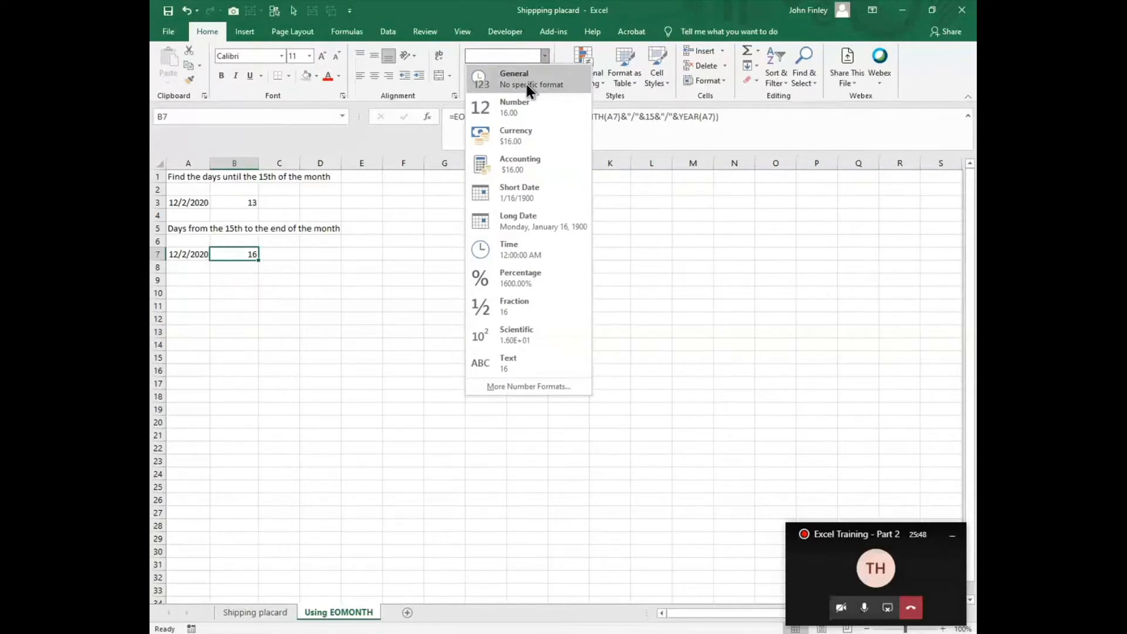
{"action": "left_click", "coordinate": [512, 192]}
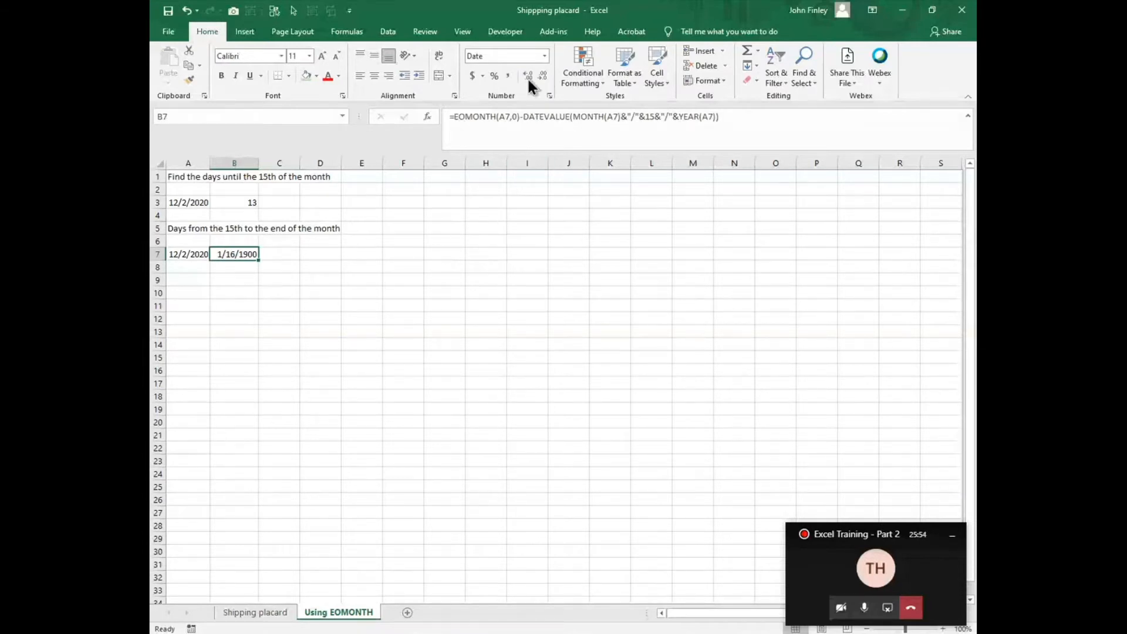
{"action": "left_click", "coordinate": [544, 57]}
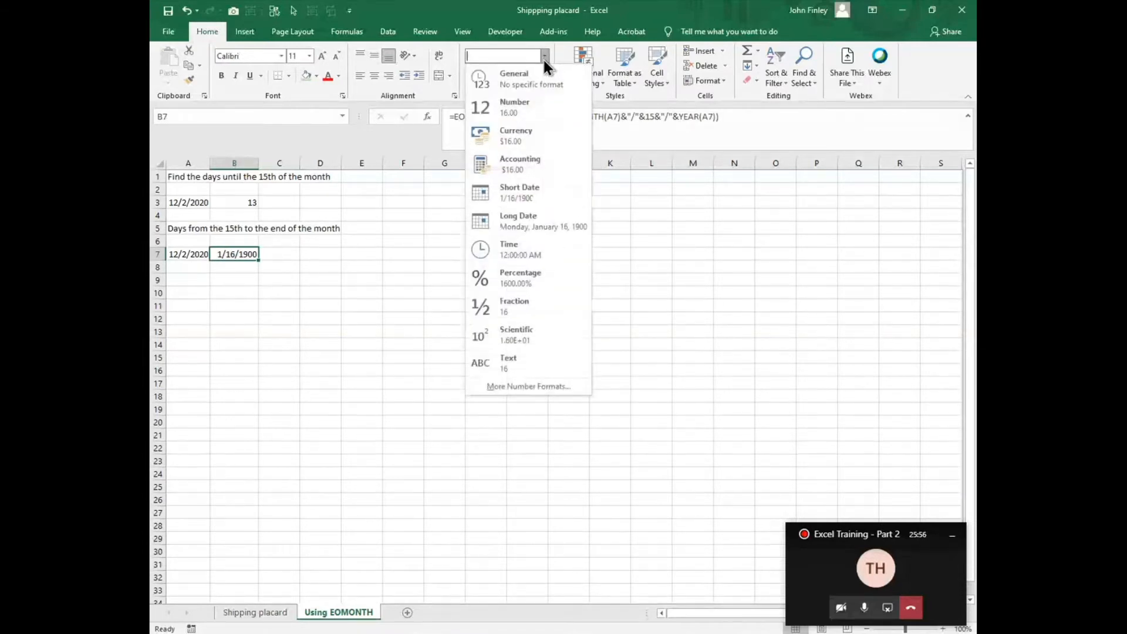
{"action": "left_click", "coordinate": [524, 82]}
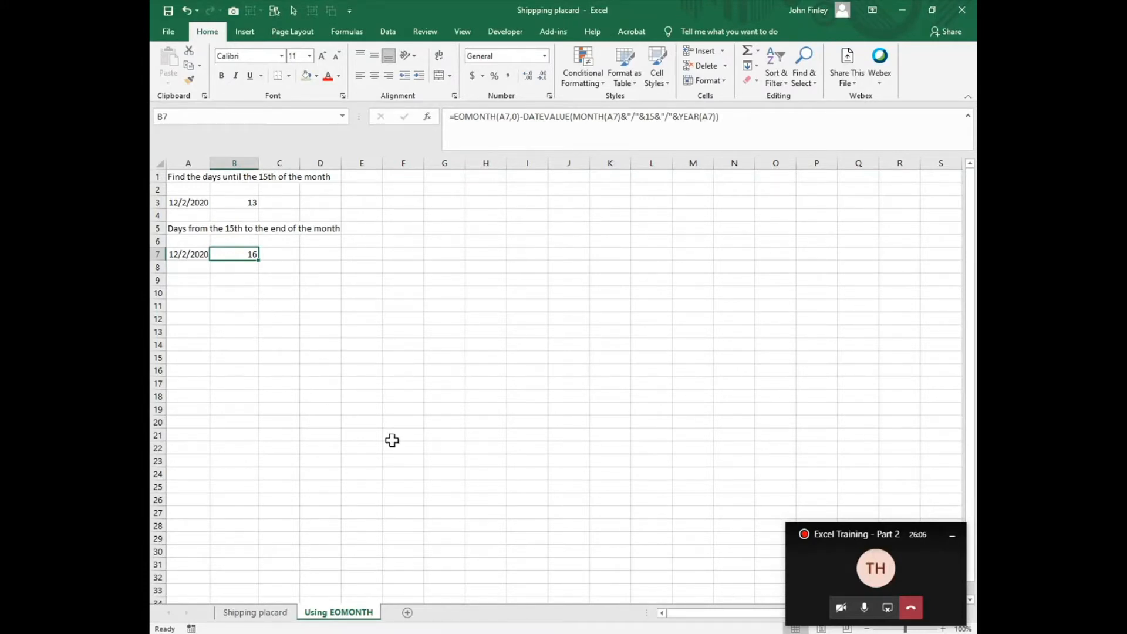
Step: Return to the Shipping placard sheet and switch to the Excel Basics Lesson 2 presentation in PowerPoint
{"action": "left_click", "coordinate": [226, 613]}
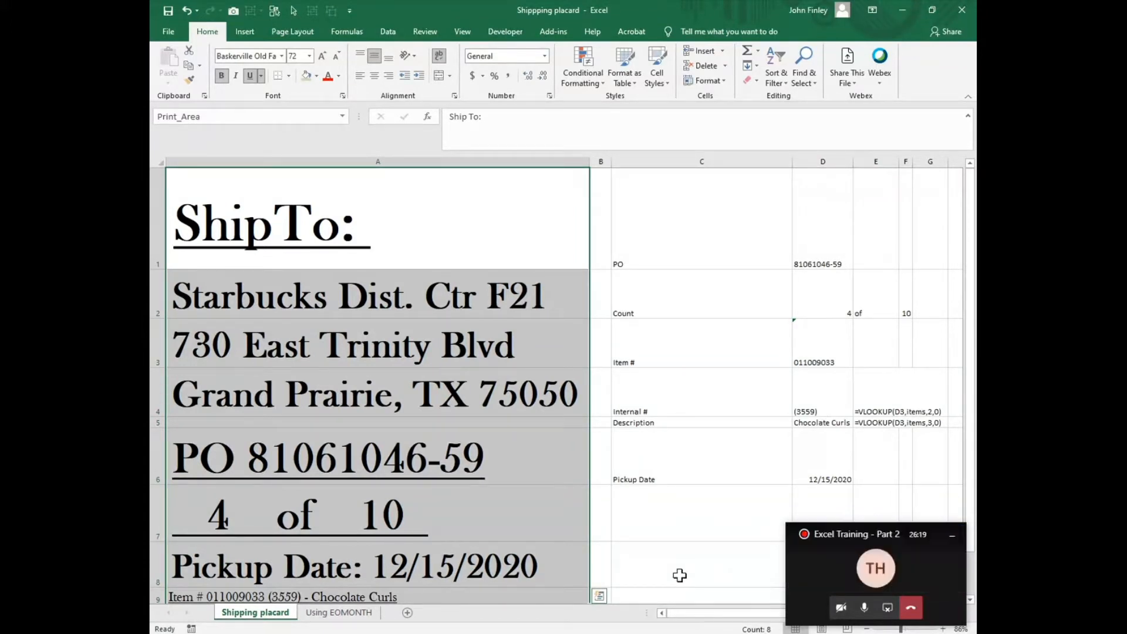
{"action": "mouse_move", "coordinate": [735, 632]}
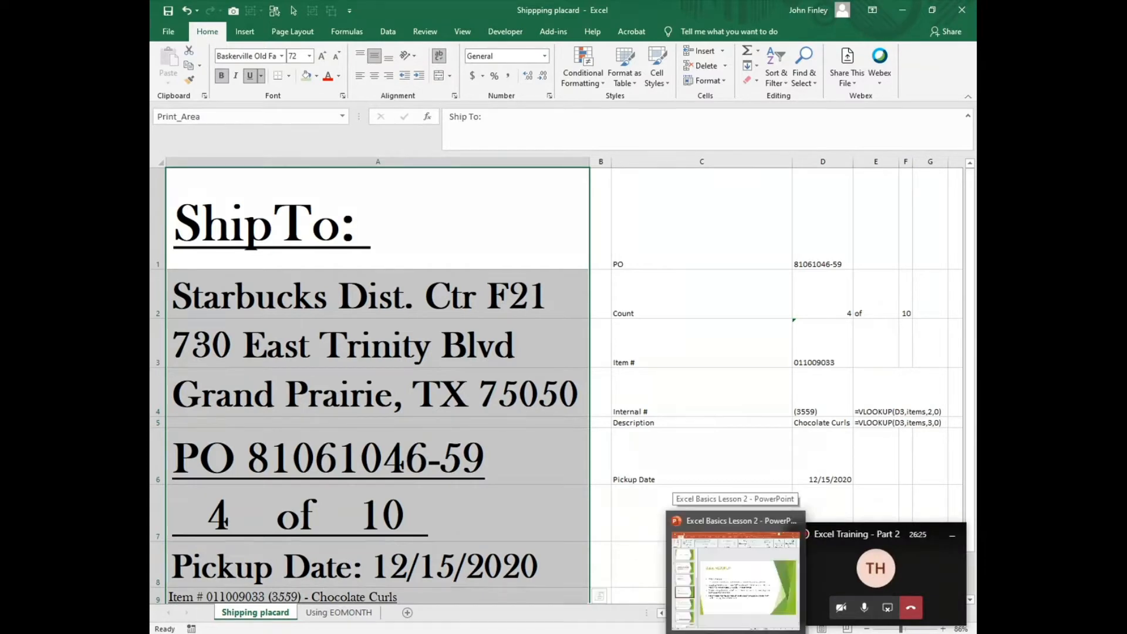
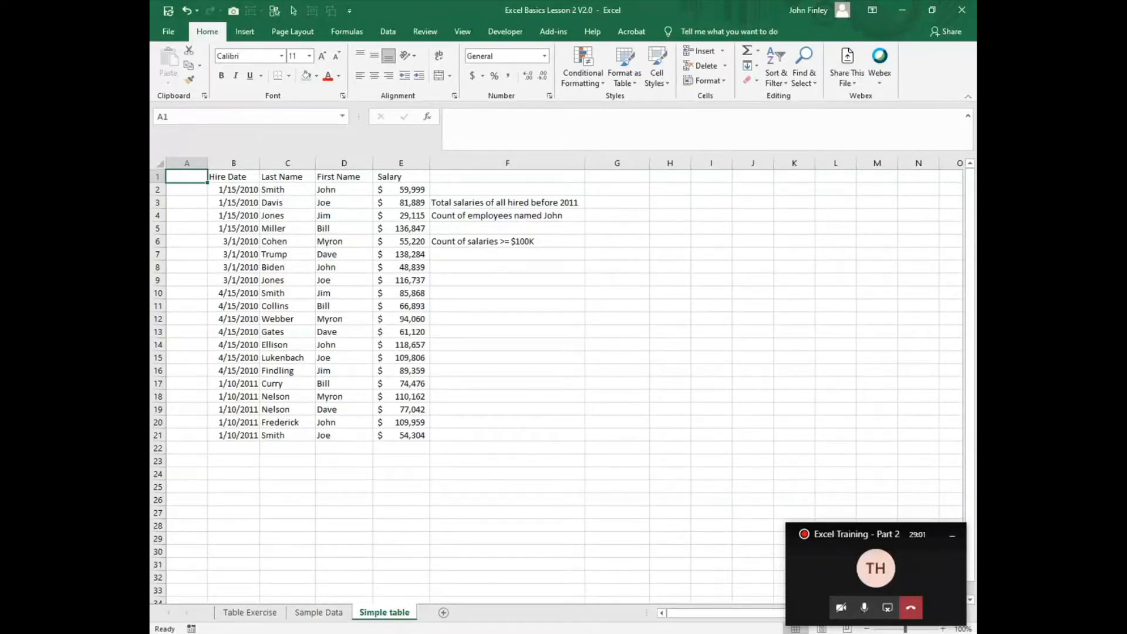
Step: Examine the unformatted salary data on the Simple table sheet, check the Tables slide in PowerPoint, and return to the Excel Basics Lesson 2 V2.0 workbook
{"action": "left_click", "coordinate": [329, 189]}
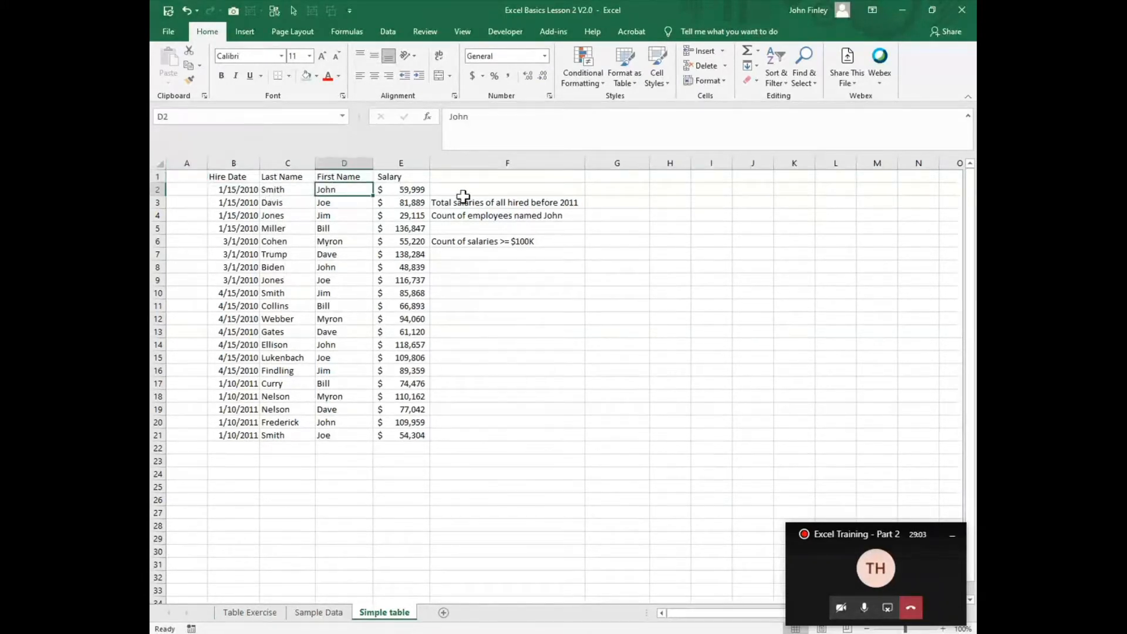
{"action": "left_click", "coordinate": [421, 192]}
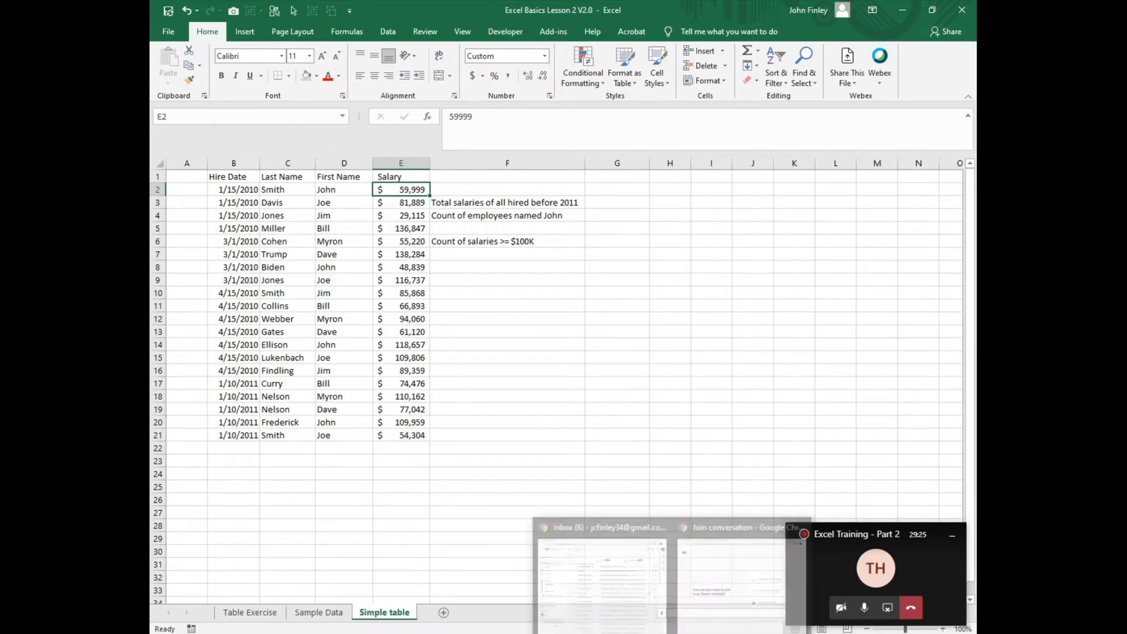
{"action": "mouse_move", "coordinate": [708, 606]}
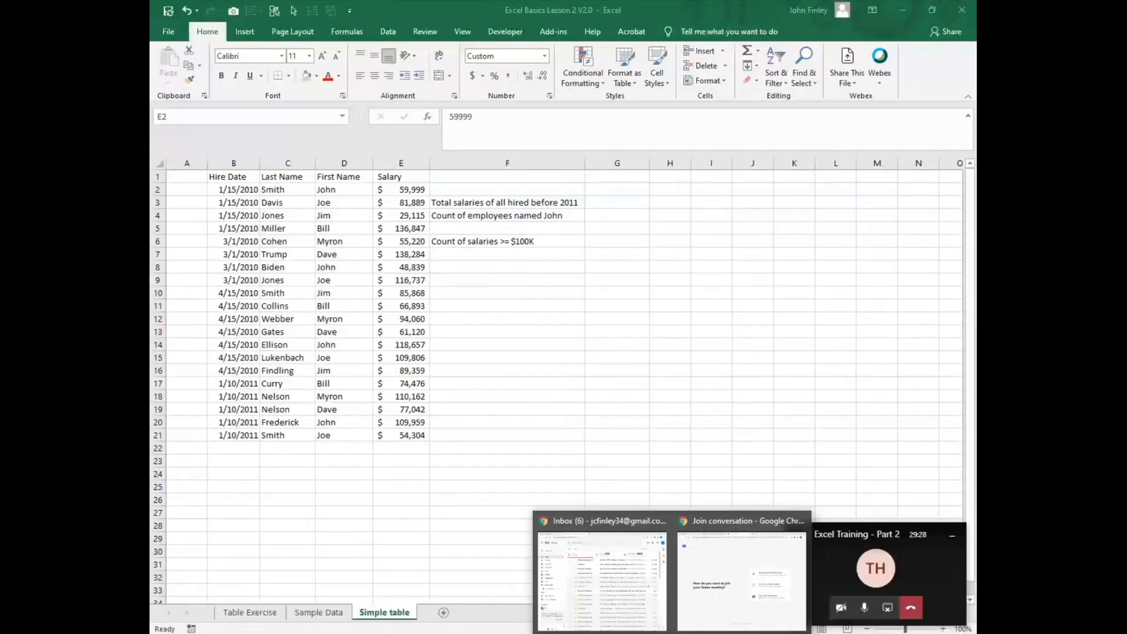
{"action": "left_click", "coordinate": [717, 633]}
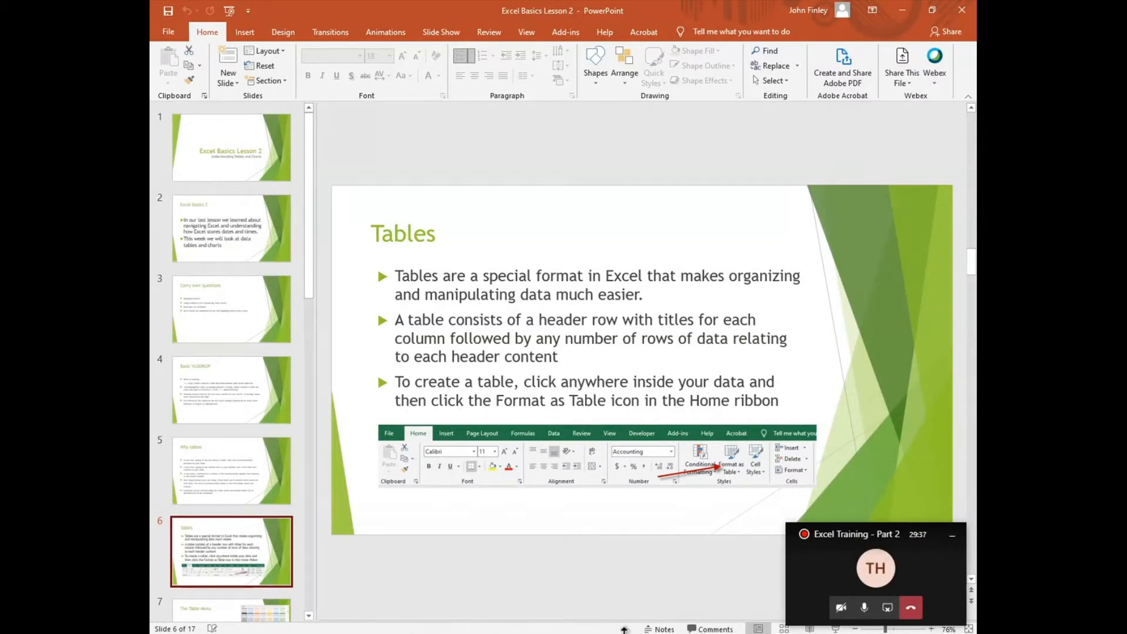
{"action": "mouse_move", "coordinate": [642, 630]}
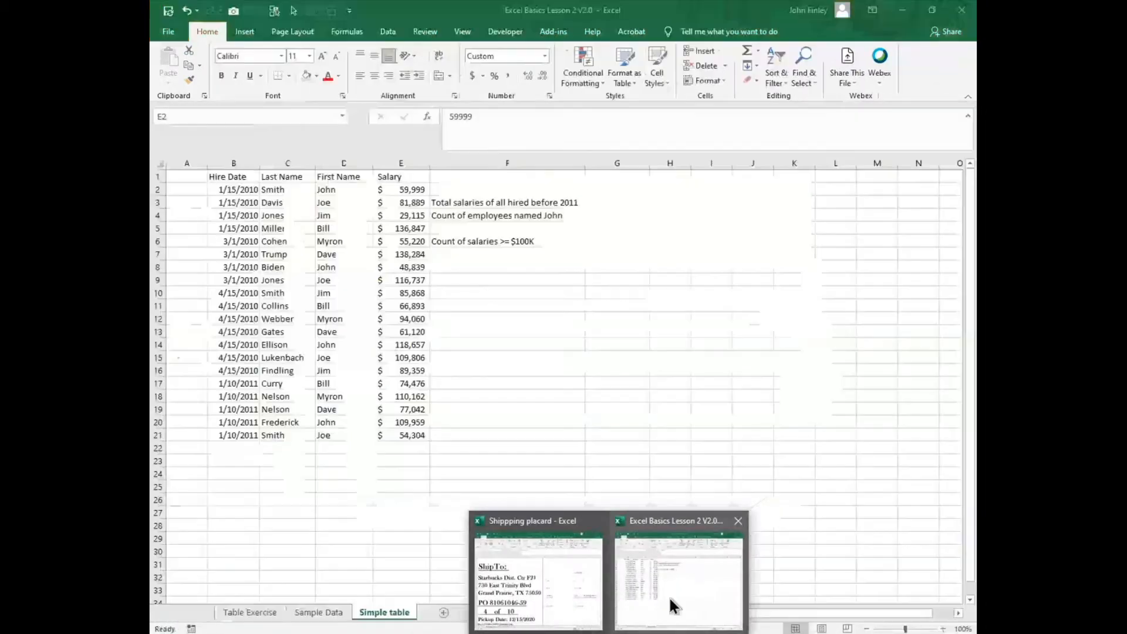
{"action": "left_click", "coordinate": [674, 604]}
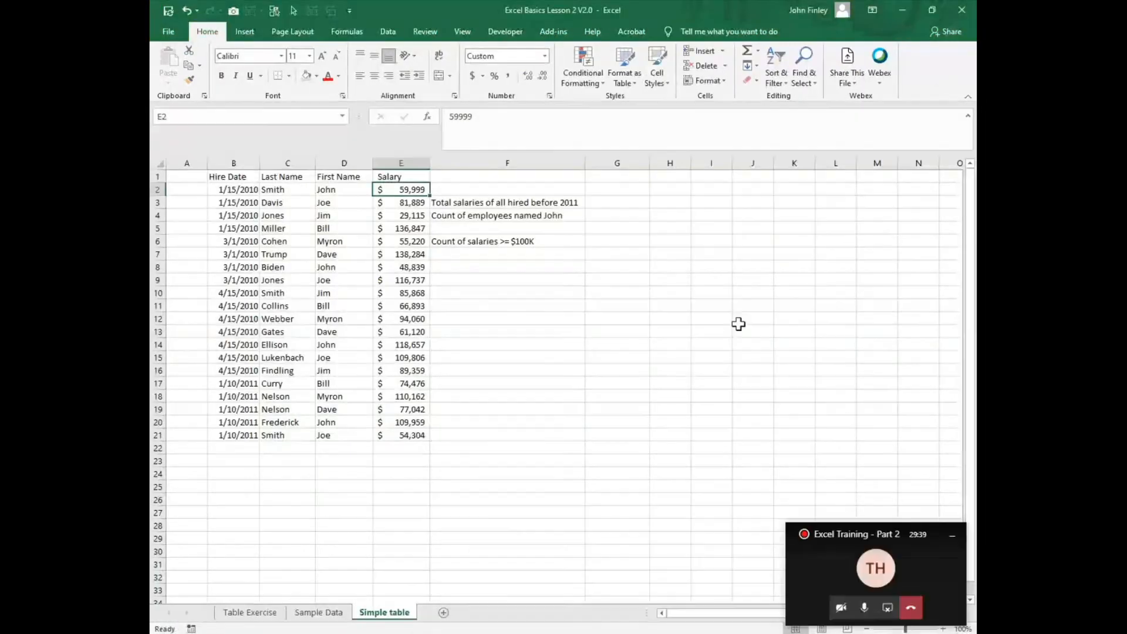
Step: Format B1:E21 as a table with headers in a green Medium style, leaving the notes in column F out of the range
{"action": "left_click", "coordinate": [282, 231]}
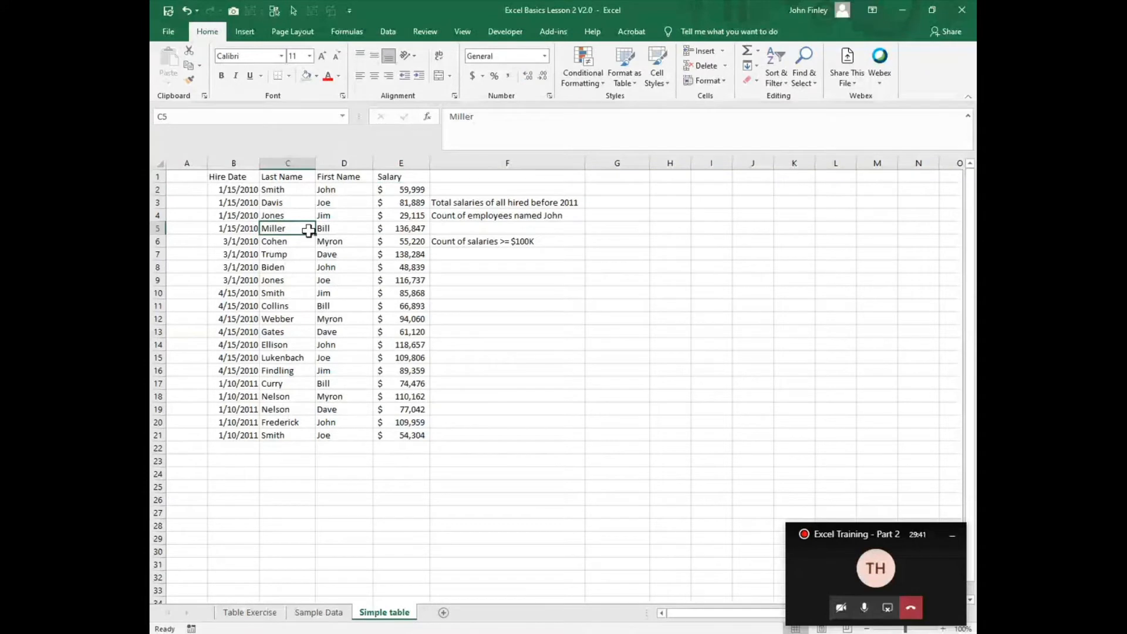
{"action": "left_click", "coordinate": [636, 79]}
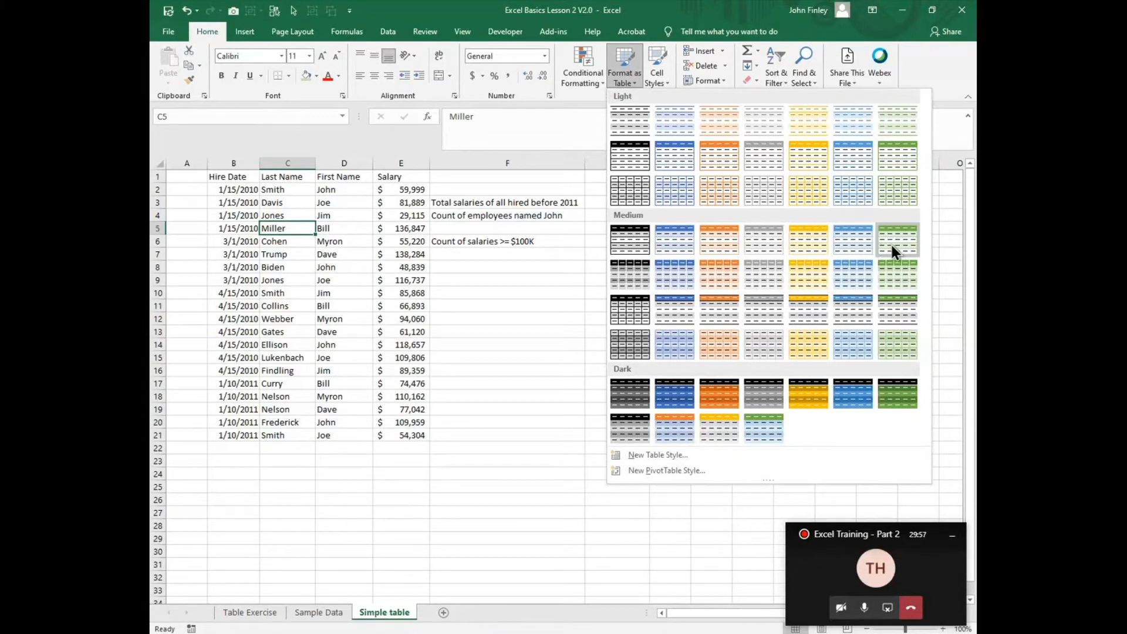
{"action": "key", "text": "Escape"}
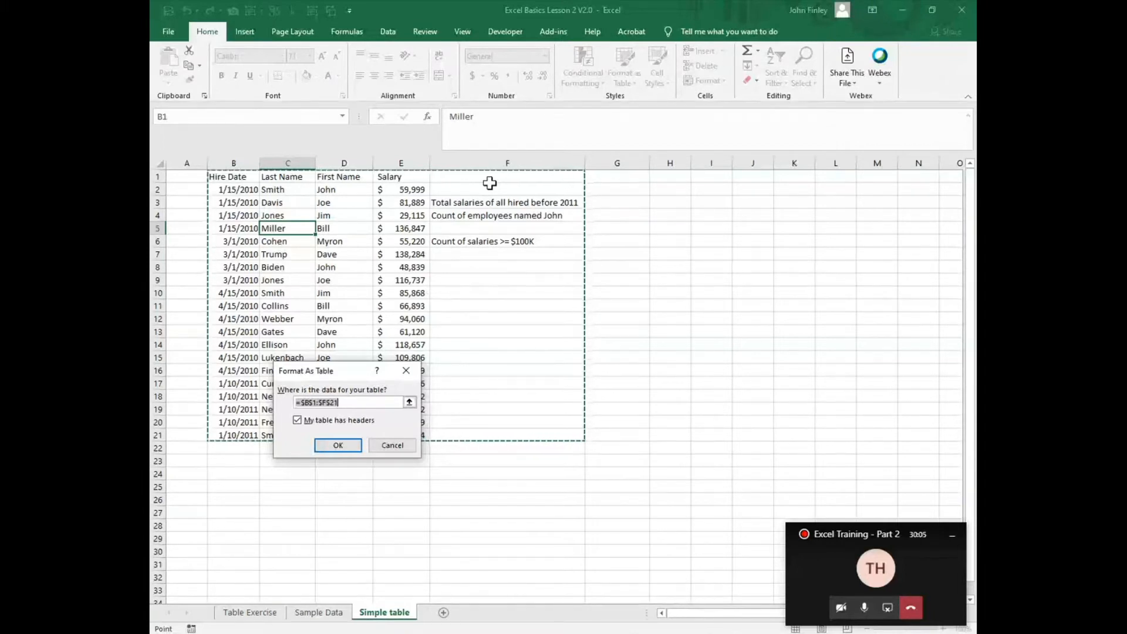
{"action": "key", "text": "shift+Left"}
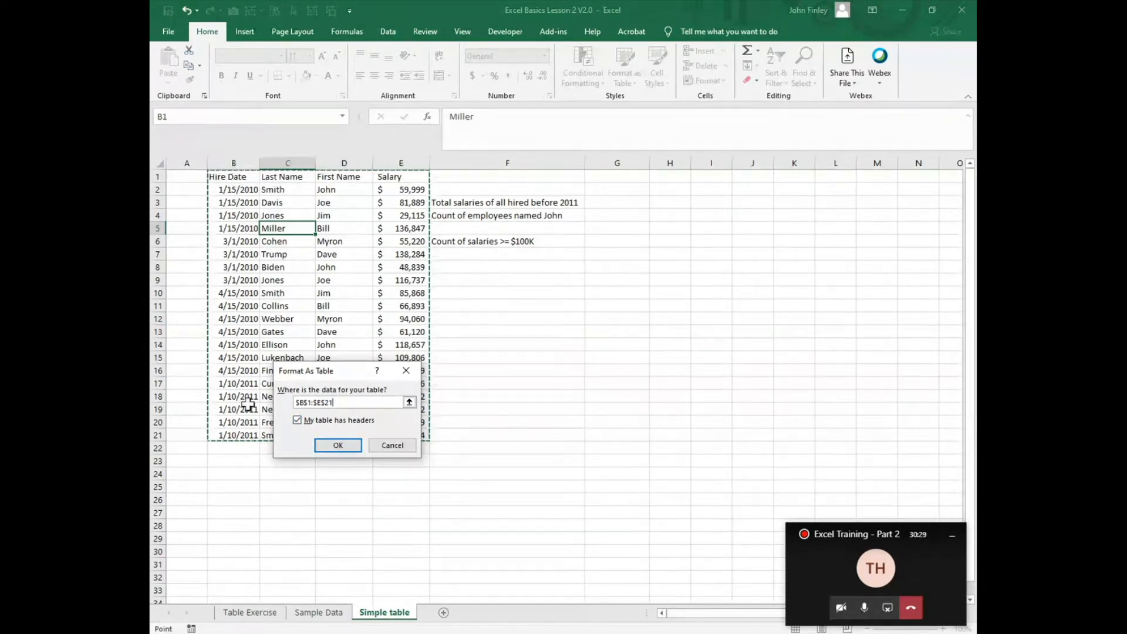
{"action": "left_click", "coordinate": [341, 446]}
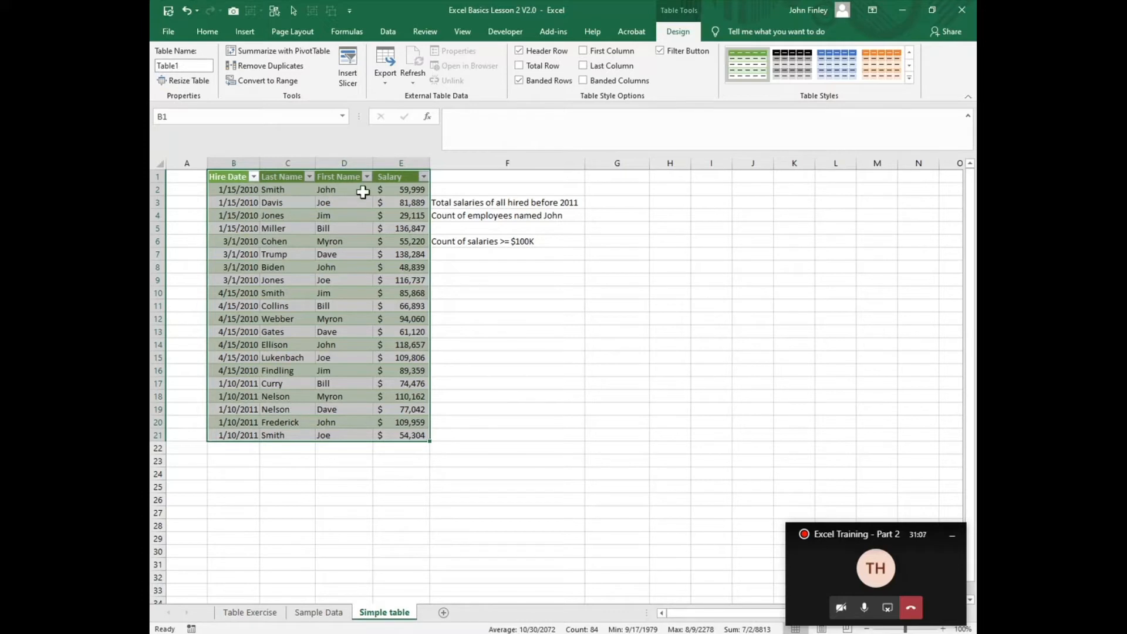
Step: Filter the Last Name column to only the surname found in row 2, and clear the filter
{"action": "left_click", "coordinate": [310, 178]}
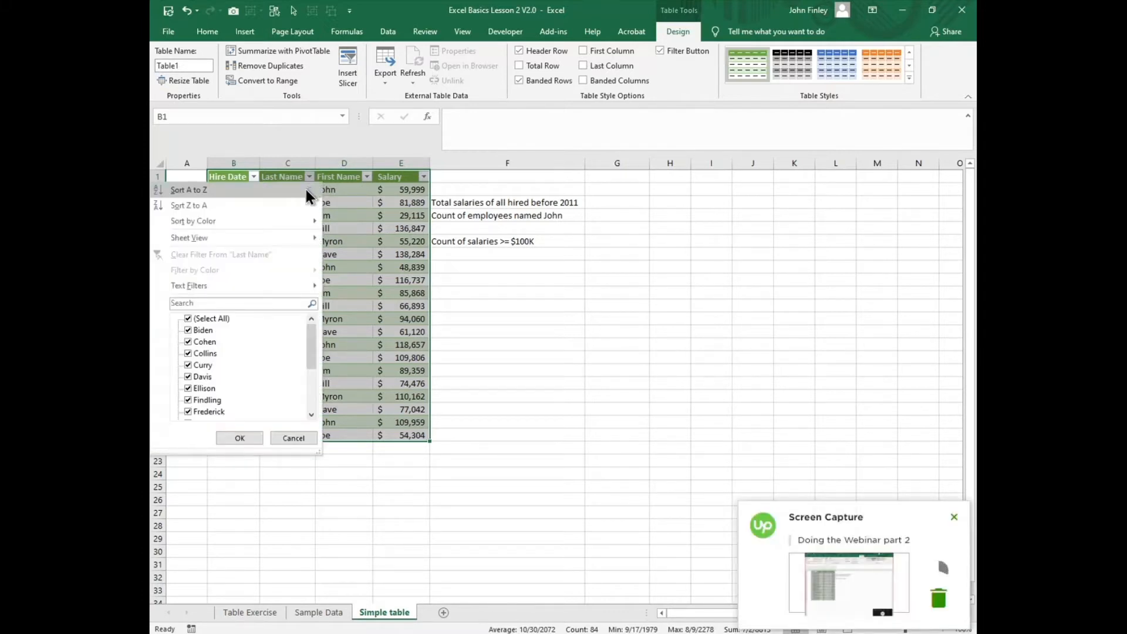
{"action": "left_click", "coordinate": [189, 319]}
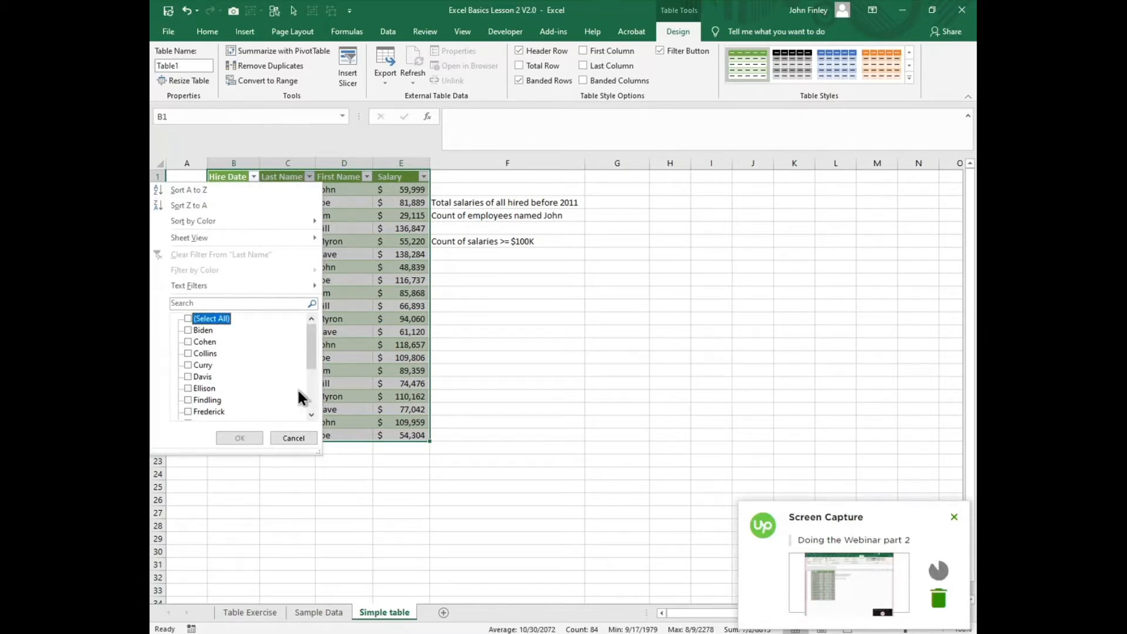
{"action": "left_click_drag", "start_coordinate": [312, 358], "coordinate": [210, 400]}
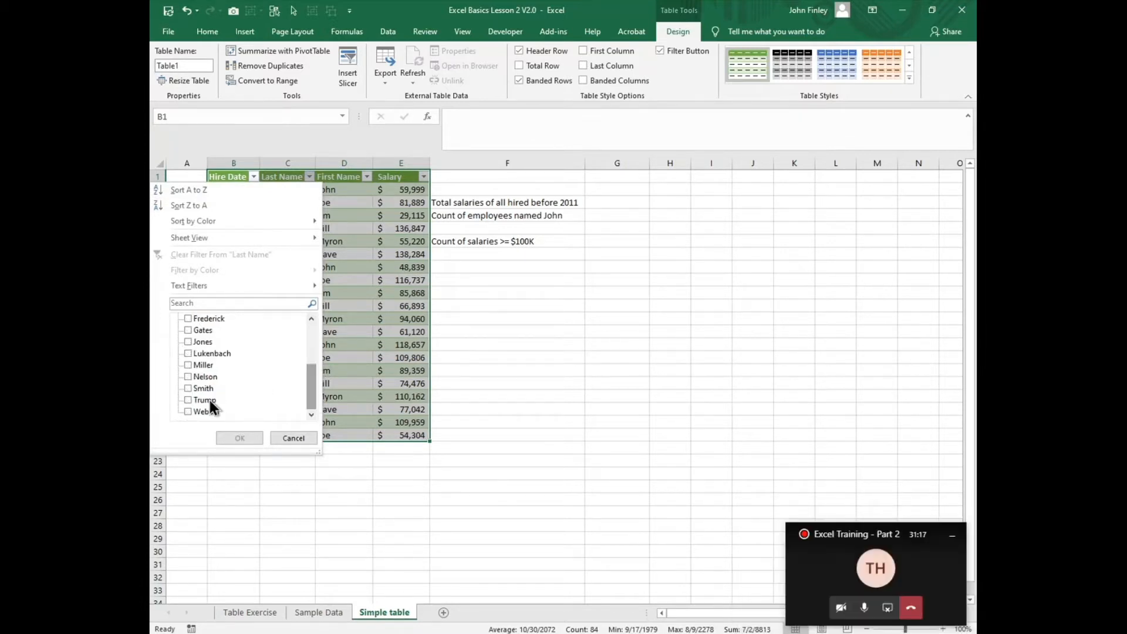
{"action": "left_click", "coordinate": [188, 389]}
{"action": "left_click", "coordinate": [234, 434]}
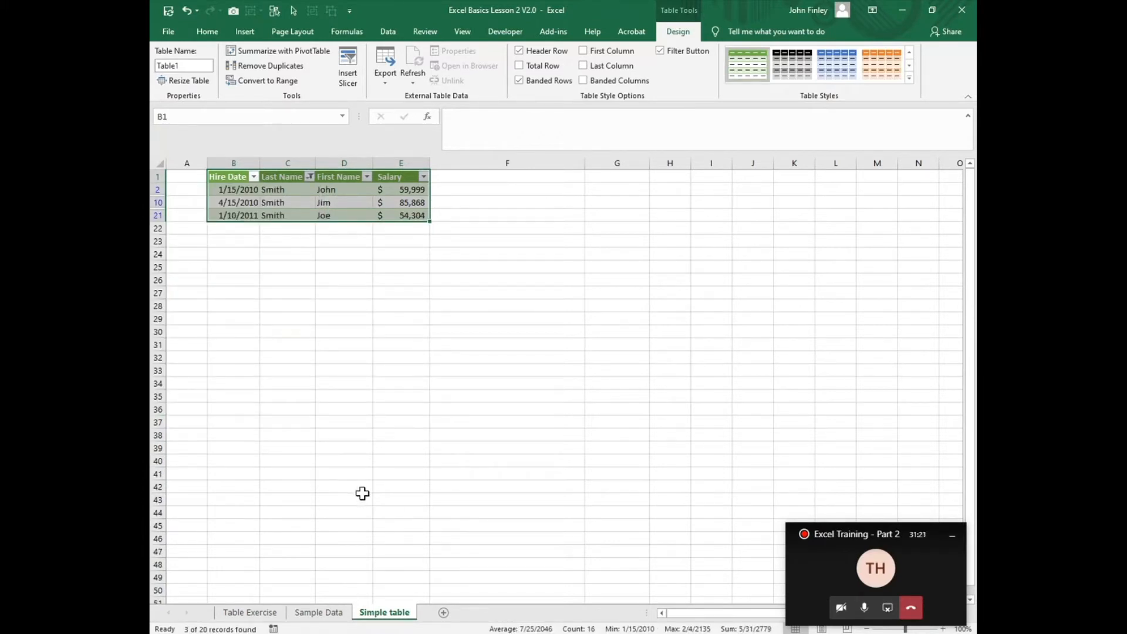
{"action": "left_click", "coordinate": [310, 178]}
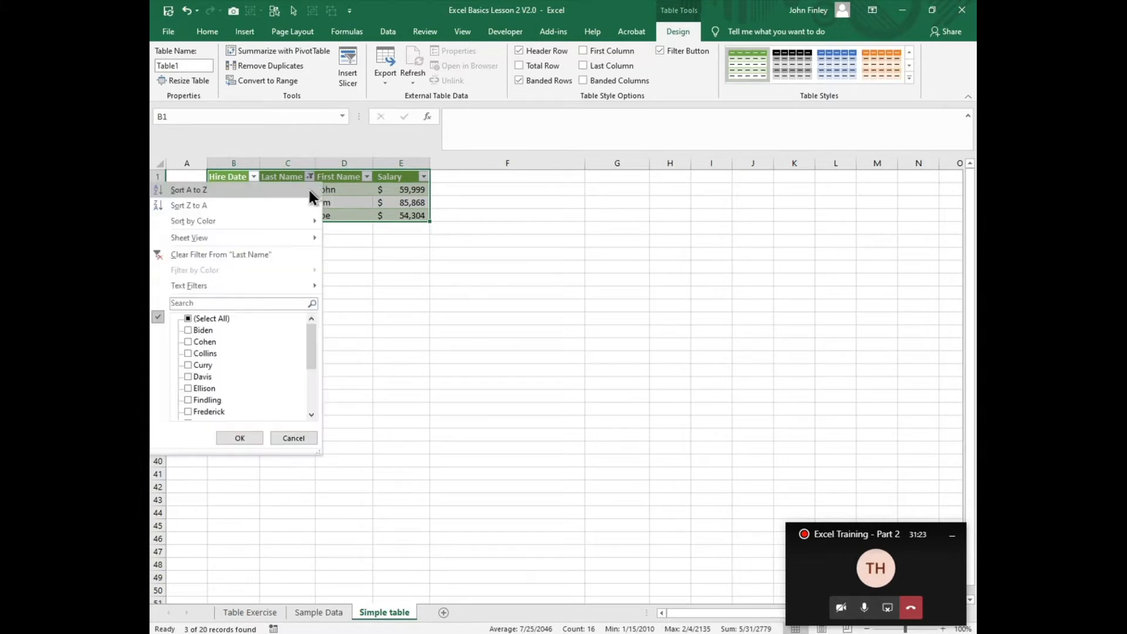
{"action": "left_click", "coordinate": [199, 253]}
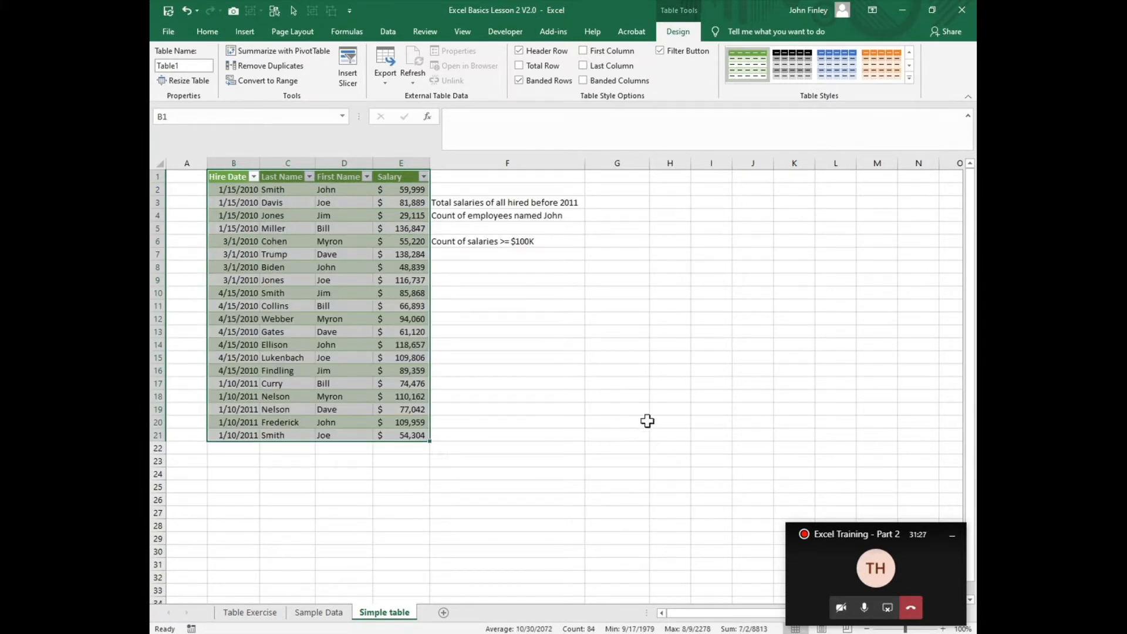
Step: Filter the Salary column to values greater than 100000, and clear the filter
{"action": "left_click", "coordinate": [424, 177]}
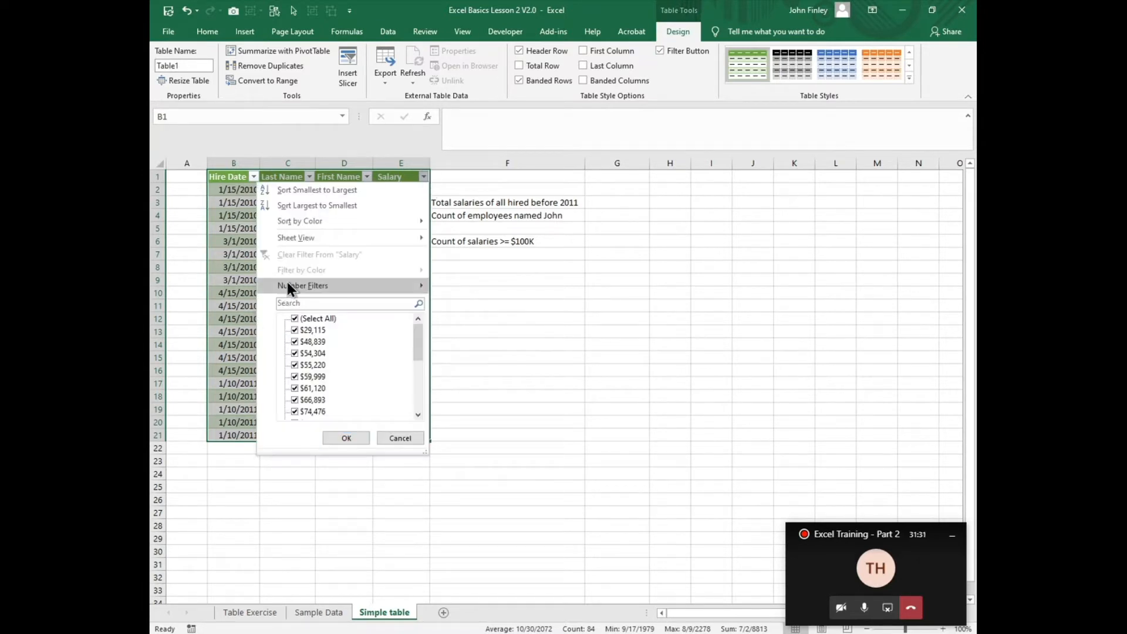
{"action": "mouse_move", "coordinate": [288, 284]}
{"action": "left_click", "coordinate": [491, 321]}
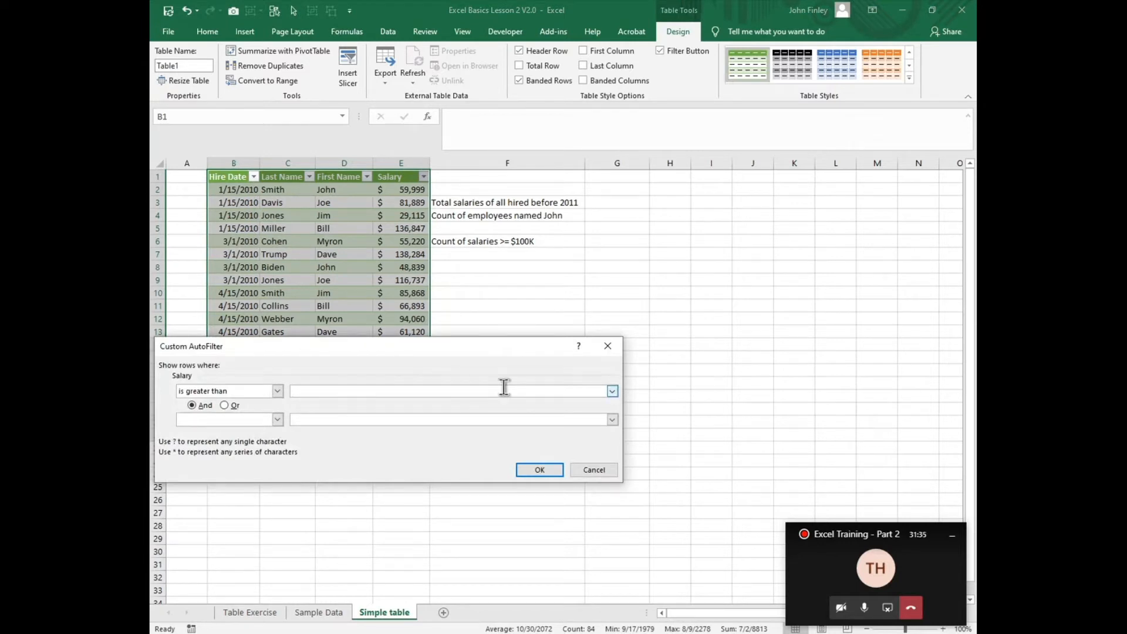
{"action": "type", "text": "100000"}
{"action": "key", "text": "Return"}
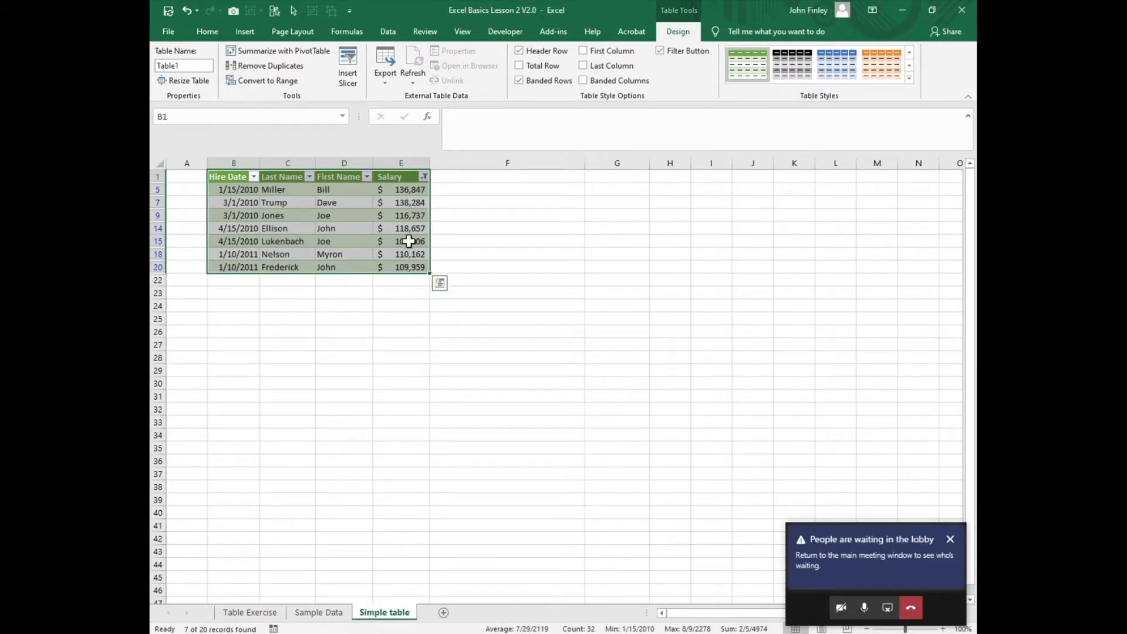
{"action": "left_click", "coordinate": [424, 176]}
{"action": "mouse_move", "coordinate": [318, 283]}
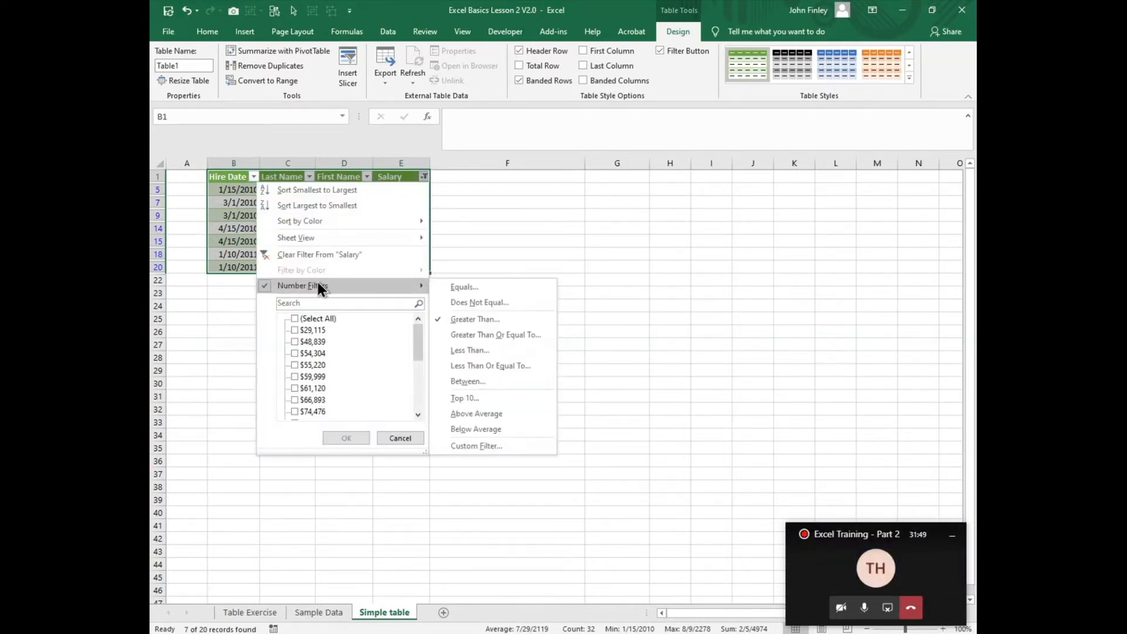
{"action": "left_click", "coordinate": [334, 253]}
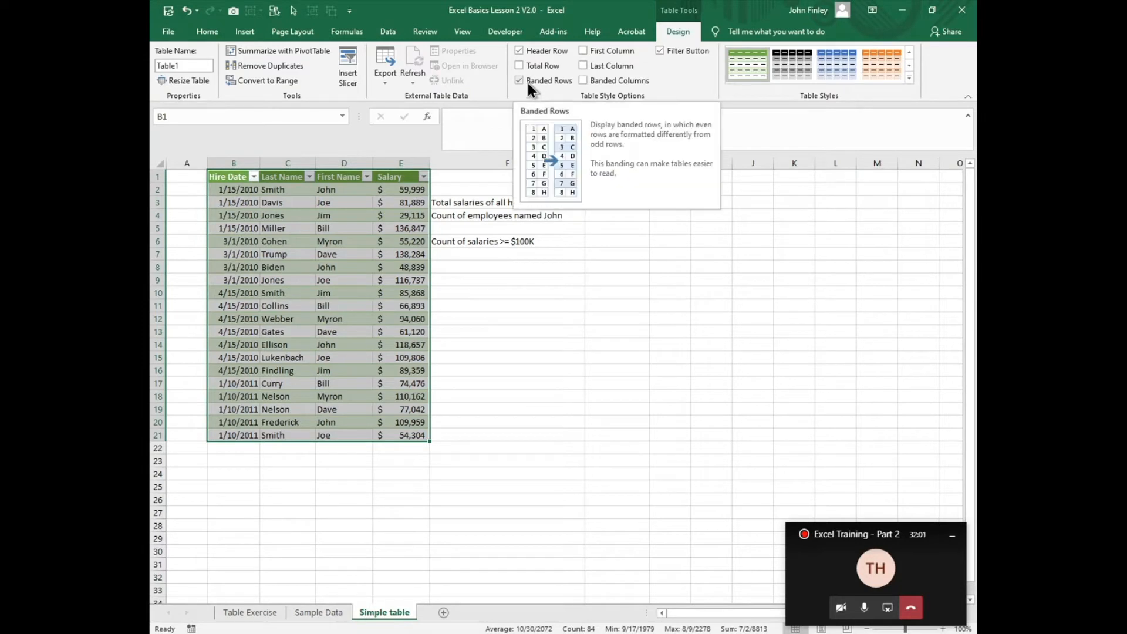
Step: Move the selection through cells inside the table and just outside its edge to examine when the table design options are offered
{"action": "left_click", "coordinate": [254, 245]}
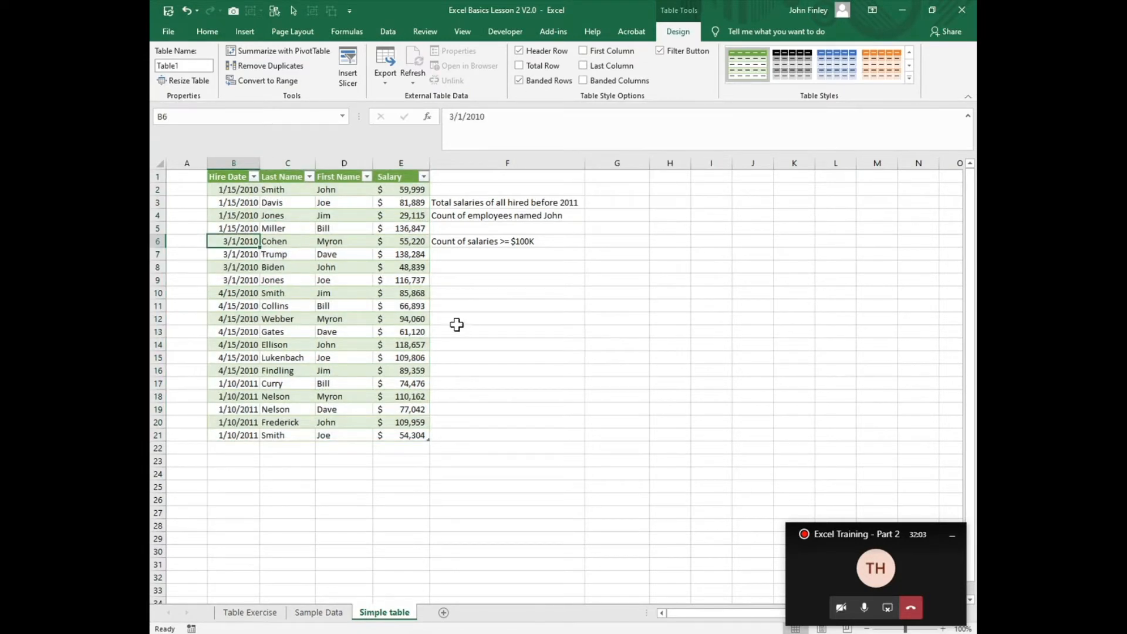
{"action": "key", "text": "Down"}
{"action": "key", "text": "Down"}
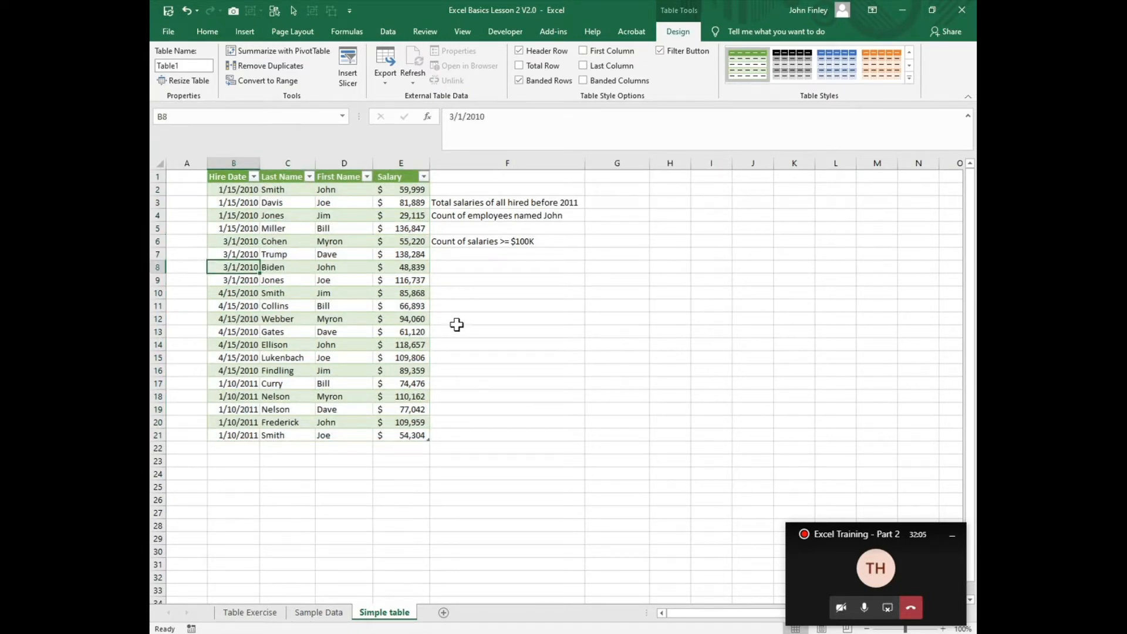
{"action": "key", "text": "Down"}
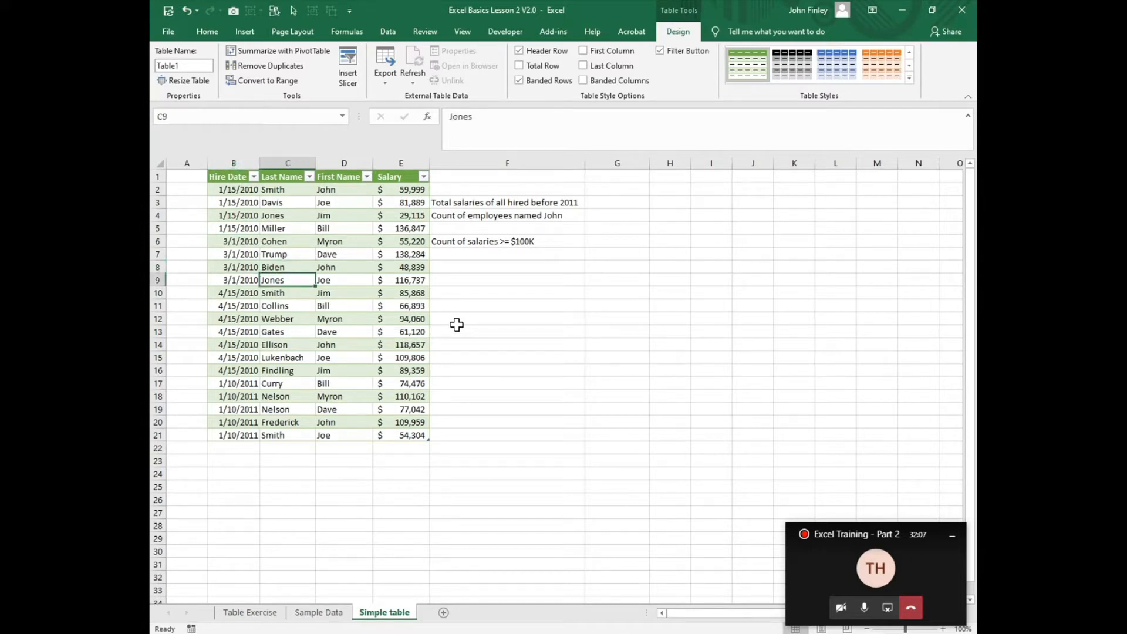
{"action": "key", "text": "Right"}
{"action": "key", "text": "Right"}
{"action": "key", "text": "Right"}
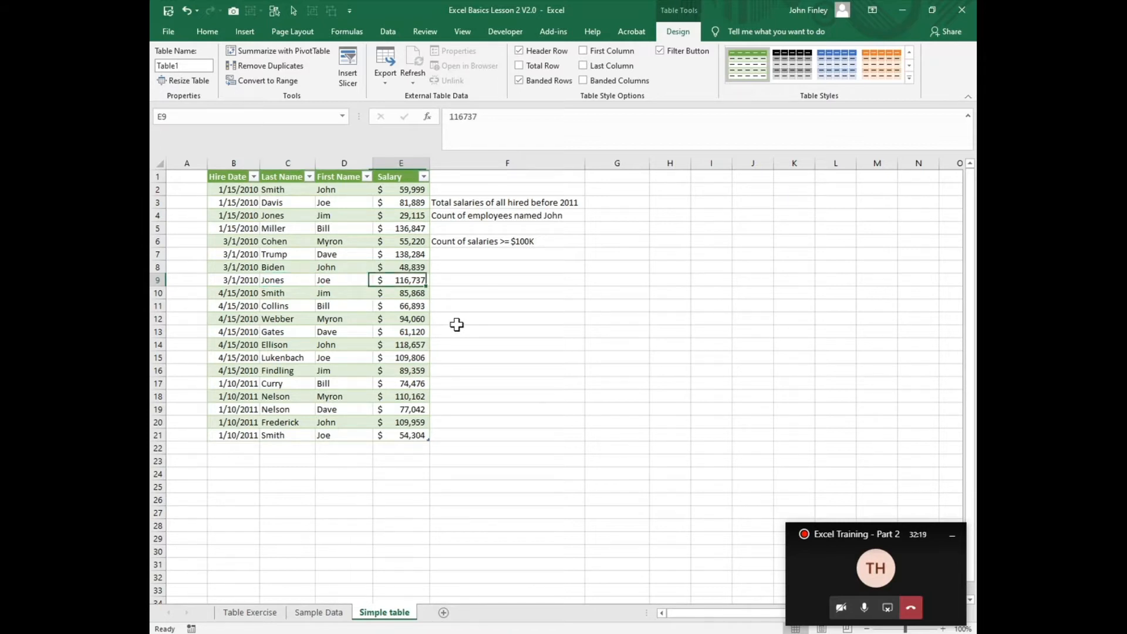
{"action": "key", "text": "Right"}
{"action": "key", "text": "Left"}
{"action": "key", "text": "Left"}
{"action": "key", "text": "Left"}
{"action": "key", "text": "Left"}
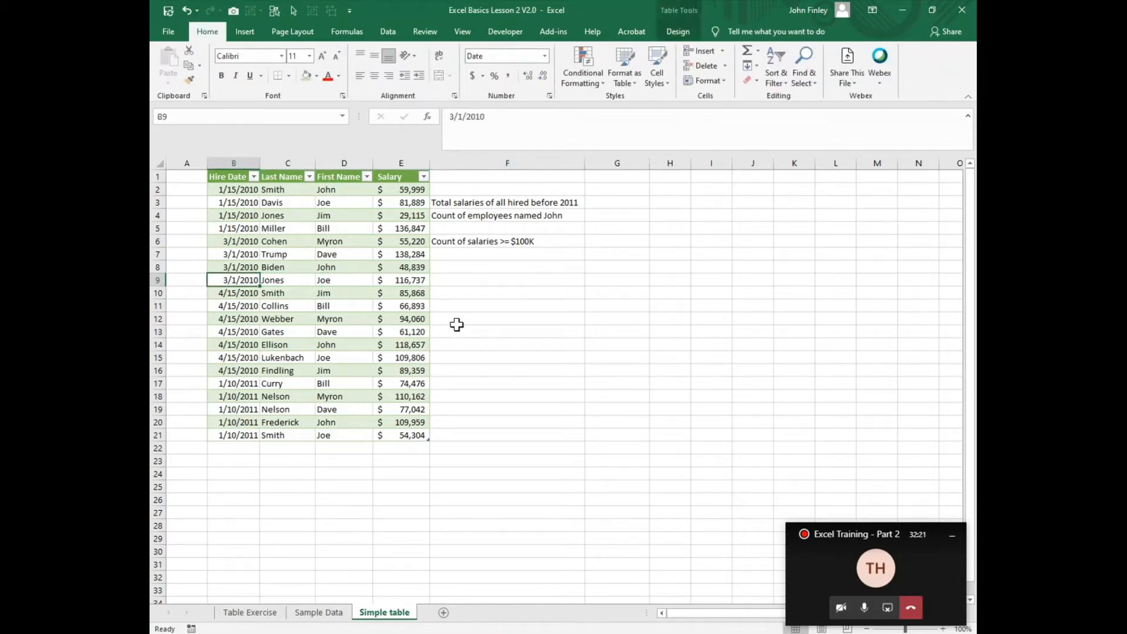
Step: Check the shortcut menu of a First Name cell, and show the table design options for cell C9
{"action": "right_click", "coordinate": [323, 214]}
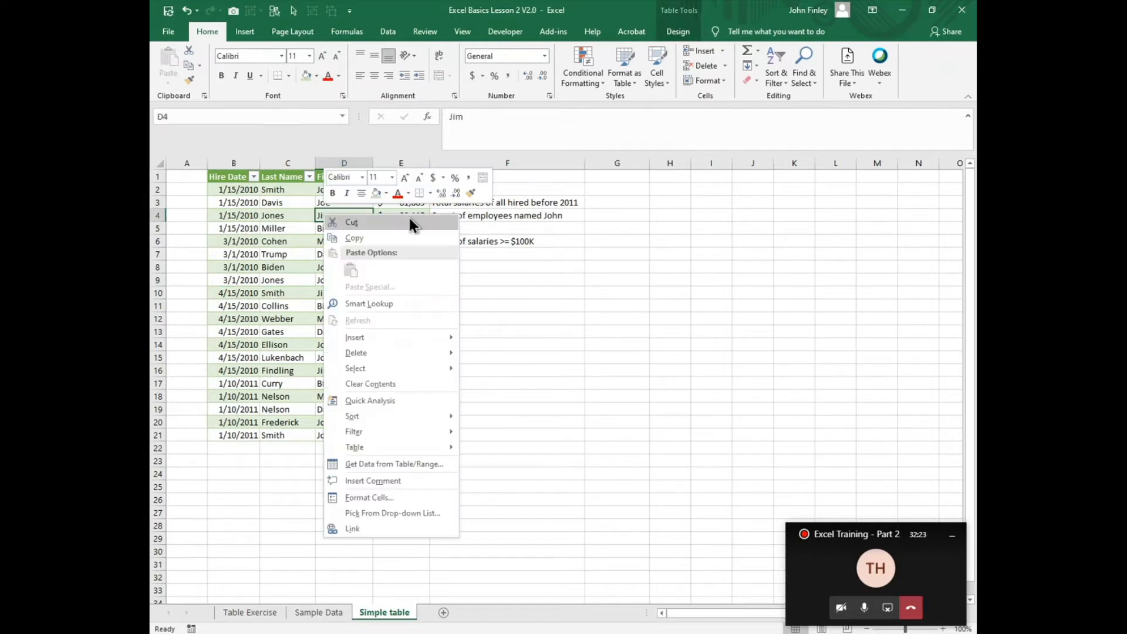
{"action": "left_click", "coordinate": [320, 265]}
{"action": "left_click", "coordinate": [278, 275]}
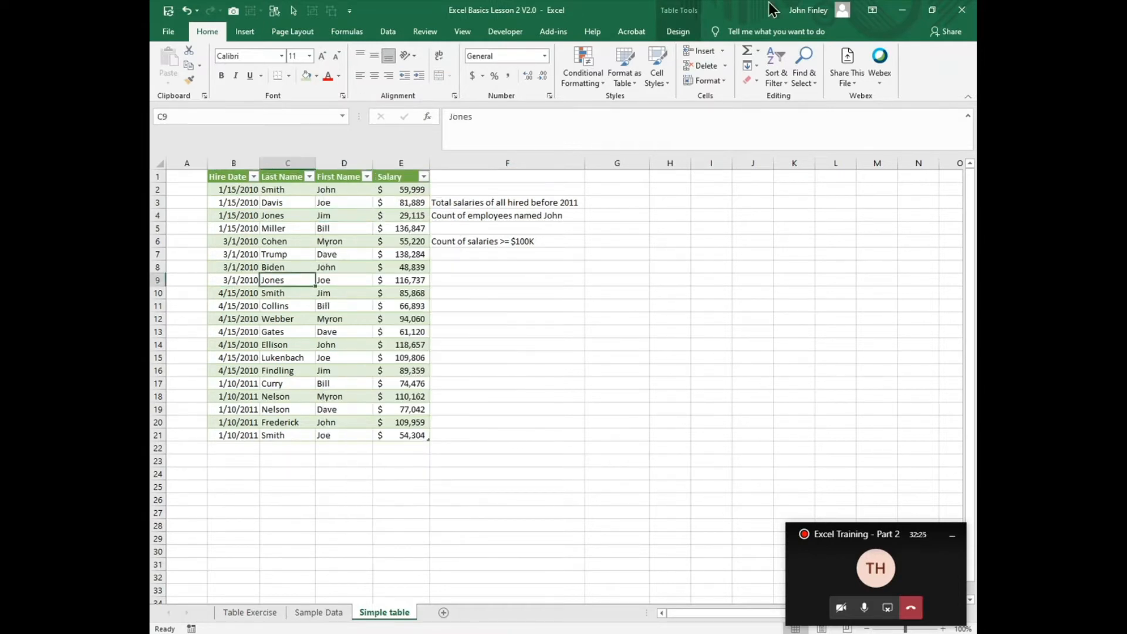
{"action": "left_click", "coordinate": [678, 35]}
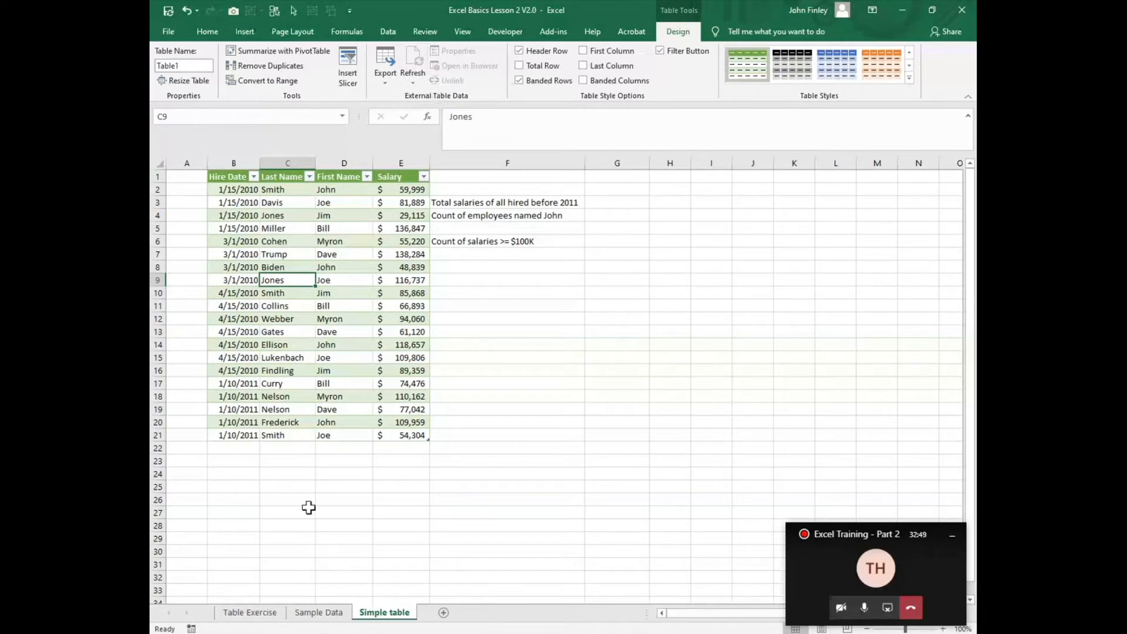
Step: Start a new record directly below the table in row 22 with today's date as hire date and the employee's last name
{"action": "left_click", "coordinate": [231, 449]}
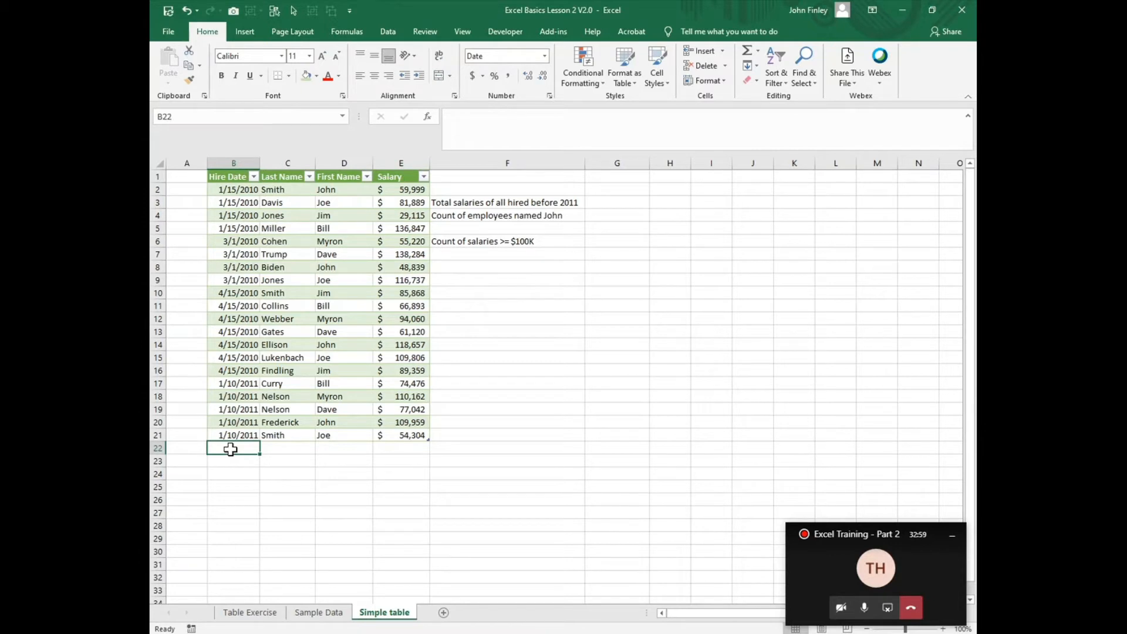
{"action": "key", "text": "ctrl+semicolon"}
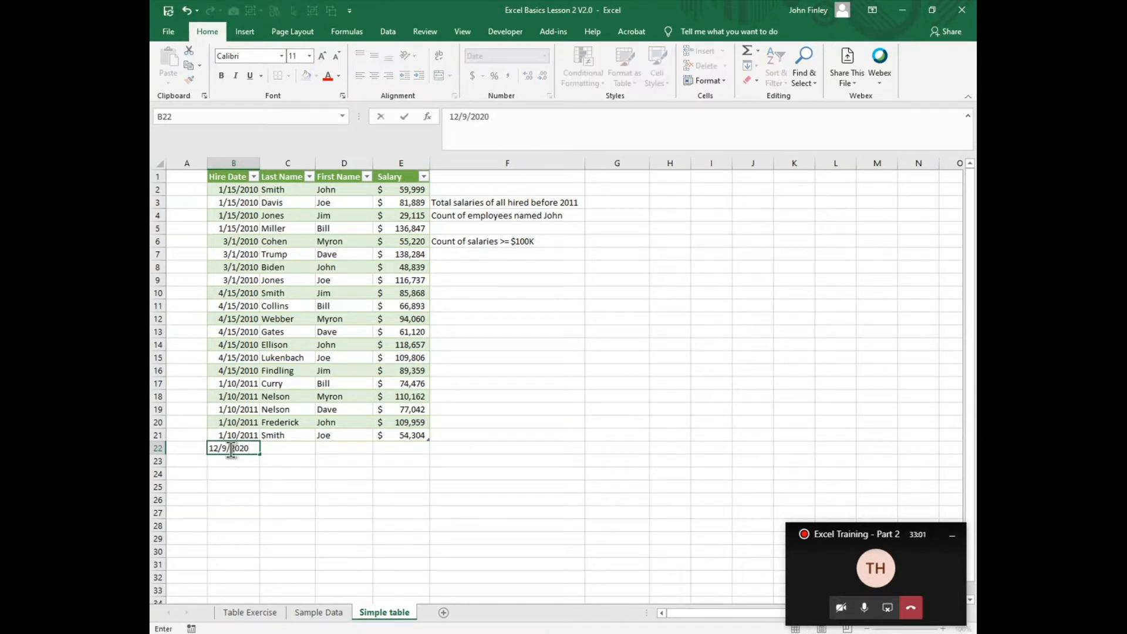
{"action": "key", "text": "Tab"}
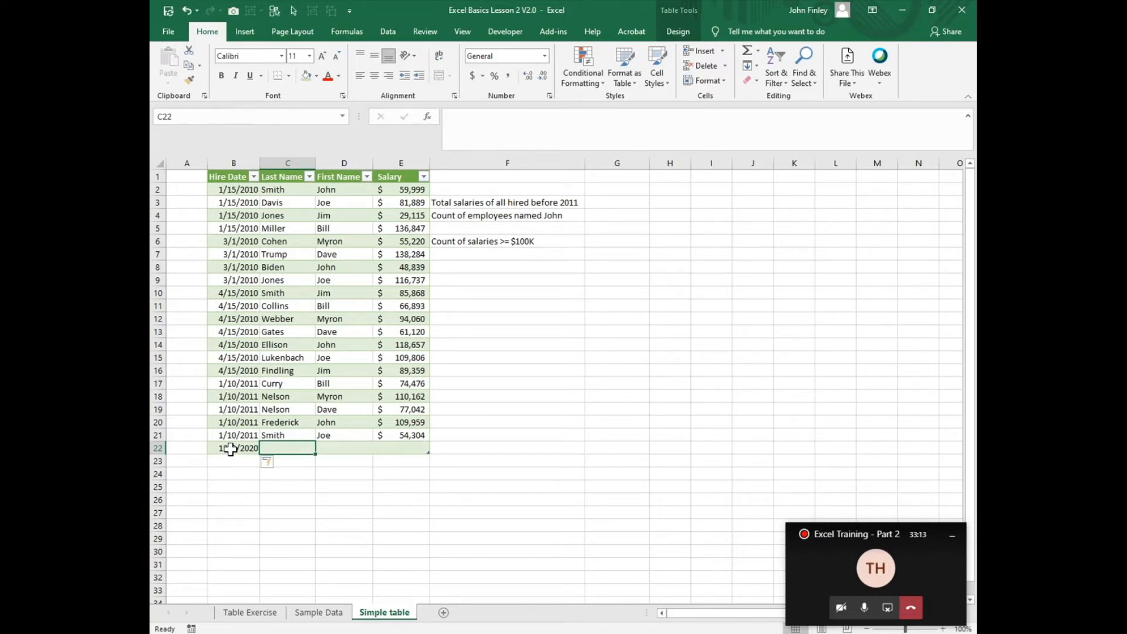
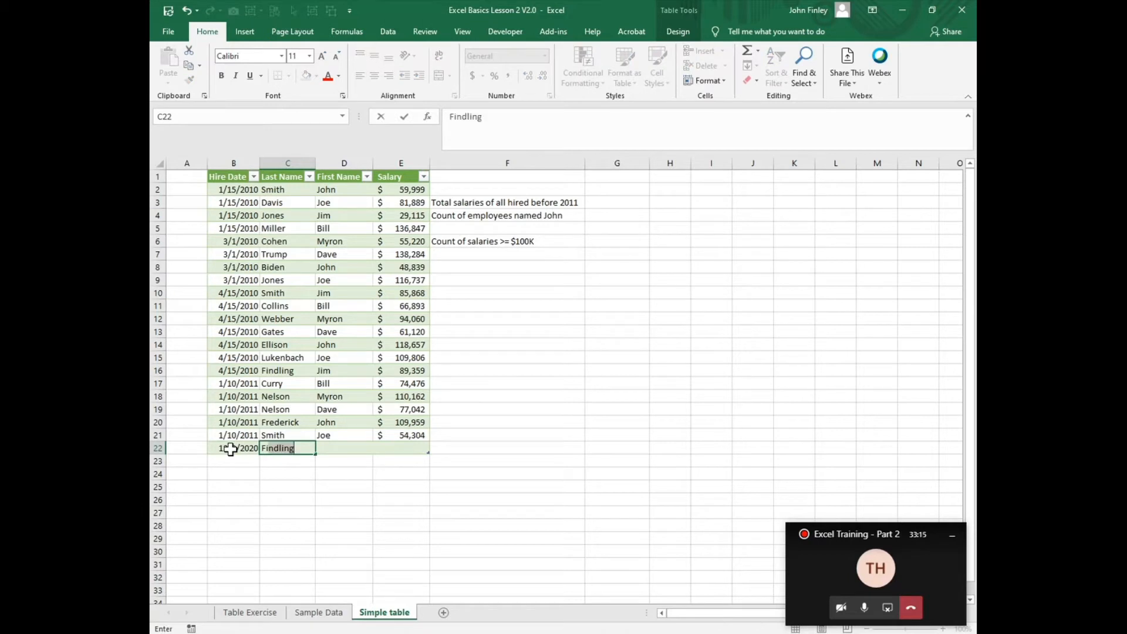
{"action": "key", "text": "Tab"}
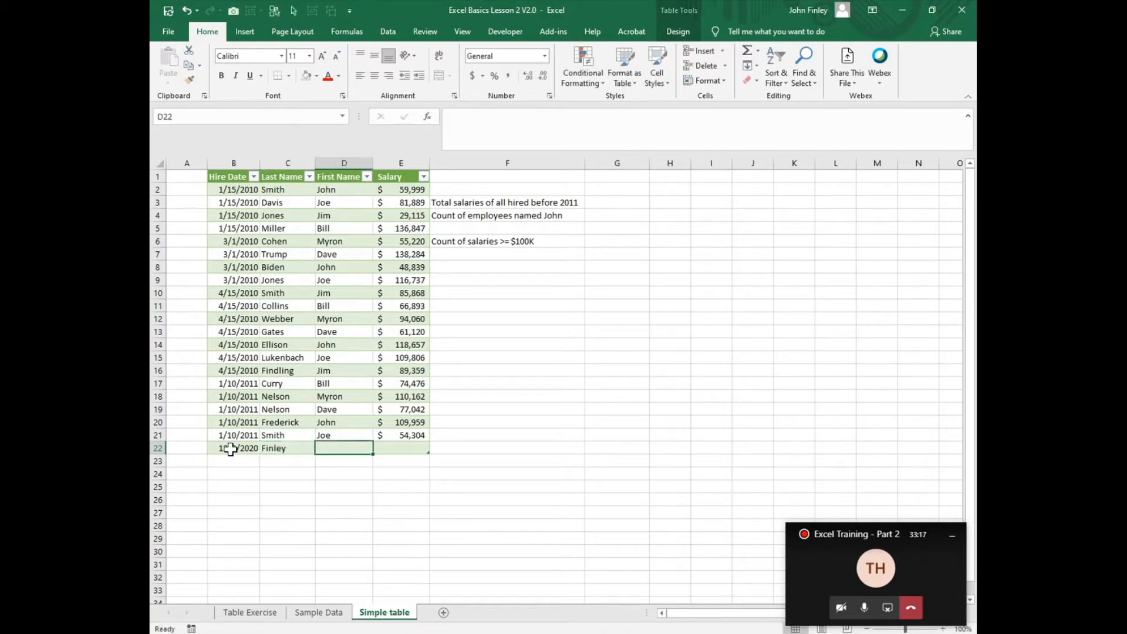
Step: Complete the record in row 22 with the employee's first name and a salary of 25000
{"action": "key", "text": "Tab"}
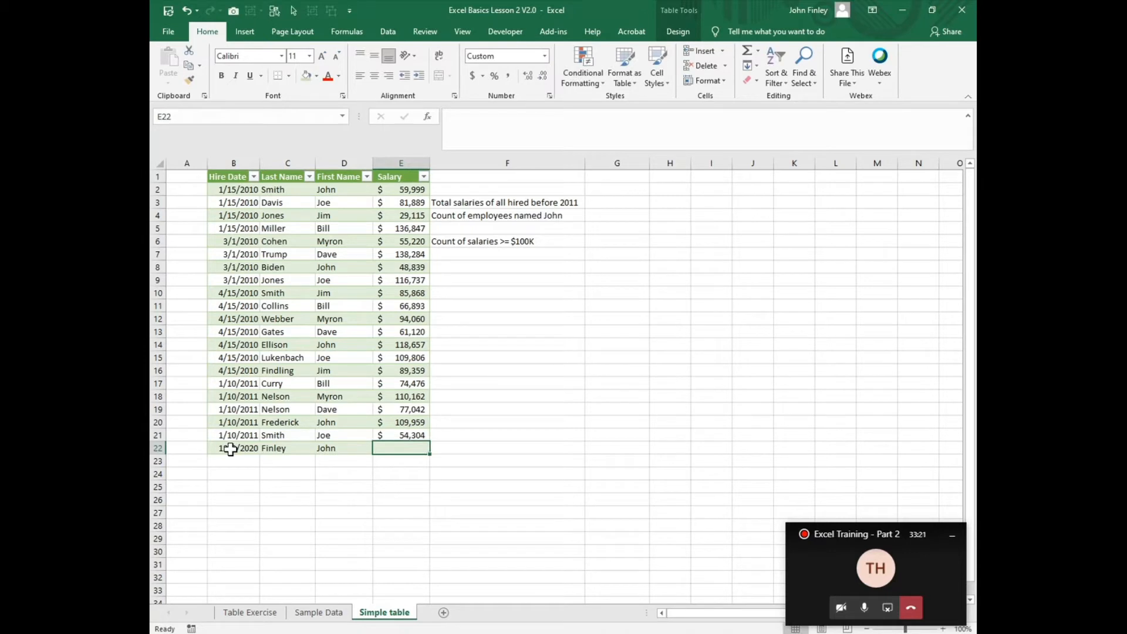
{"action": "type", "text": "25000"}
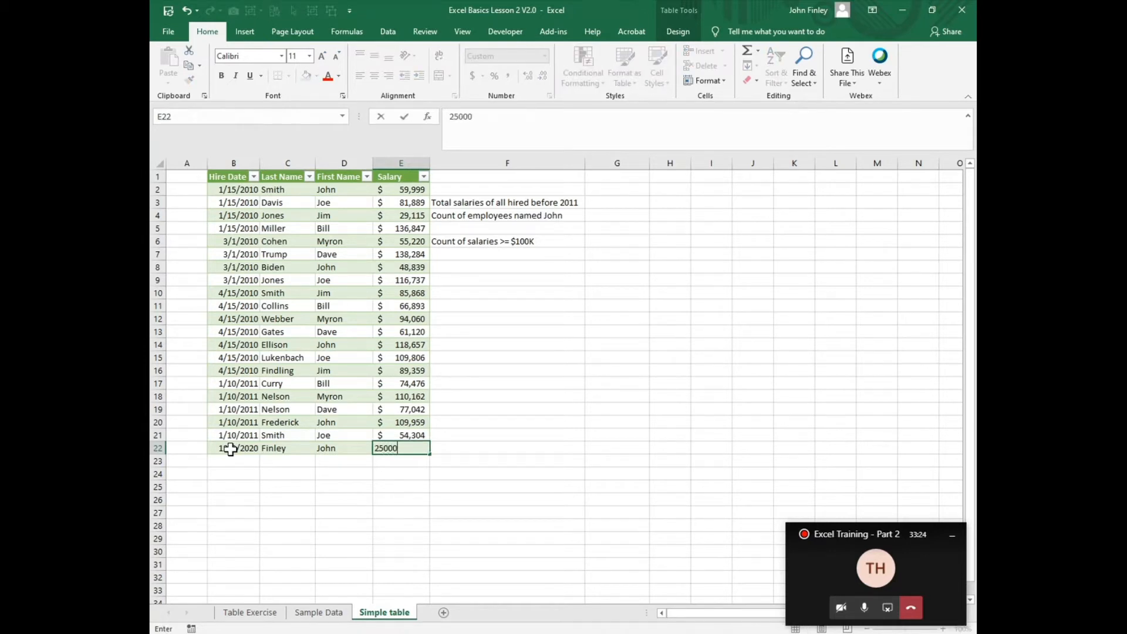
{"action": "key", "text": "Return"}
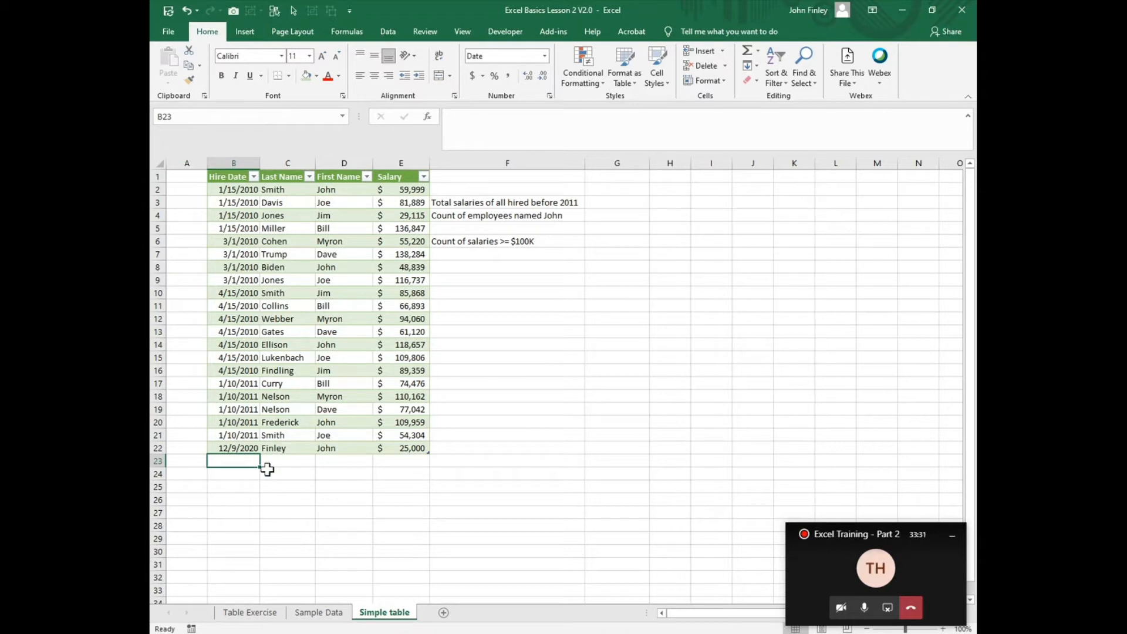
{"action": "left_click", "coordinate": [241, 448]}
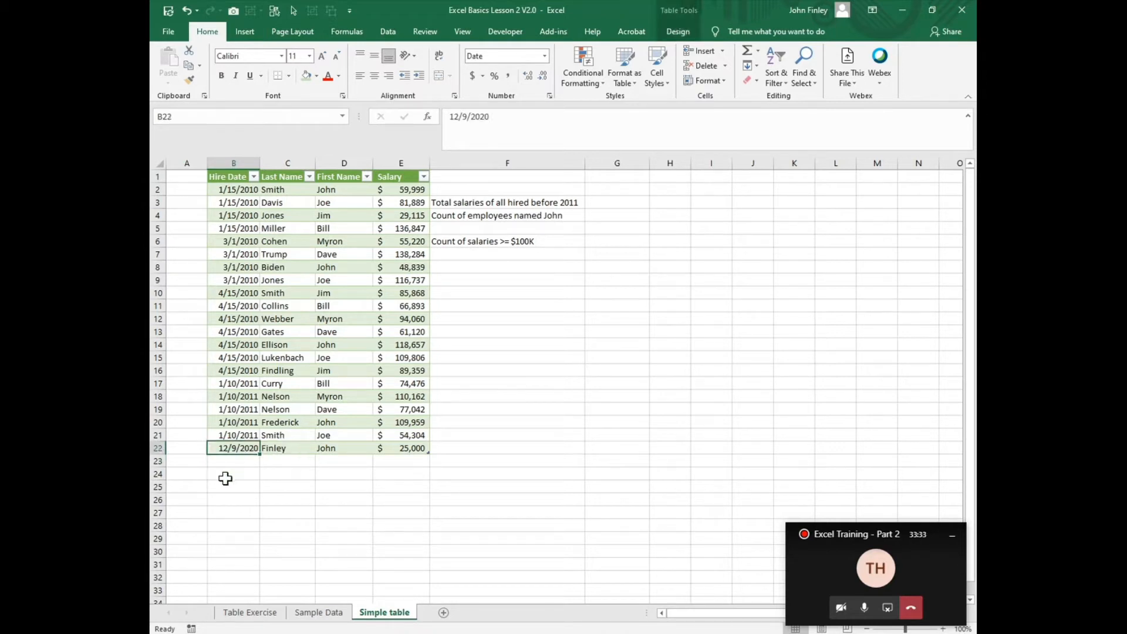
{"action": "left_click", "coordinate": [238, 460]}
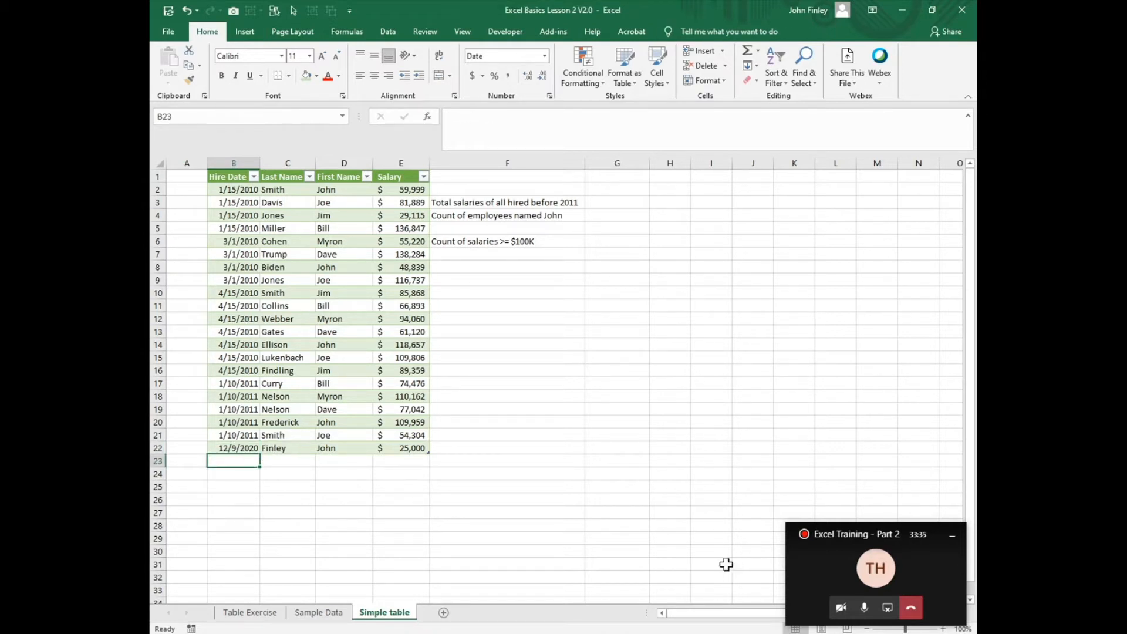
Step: Rename the salary table as Tbl_HireData
{"action": "left_click", "coordinate": [283, 245]}
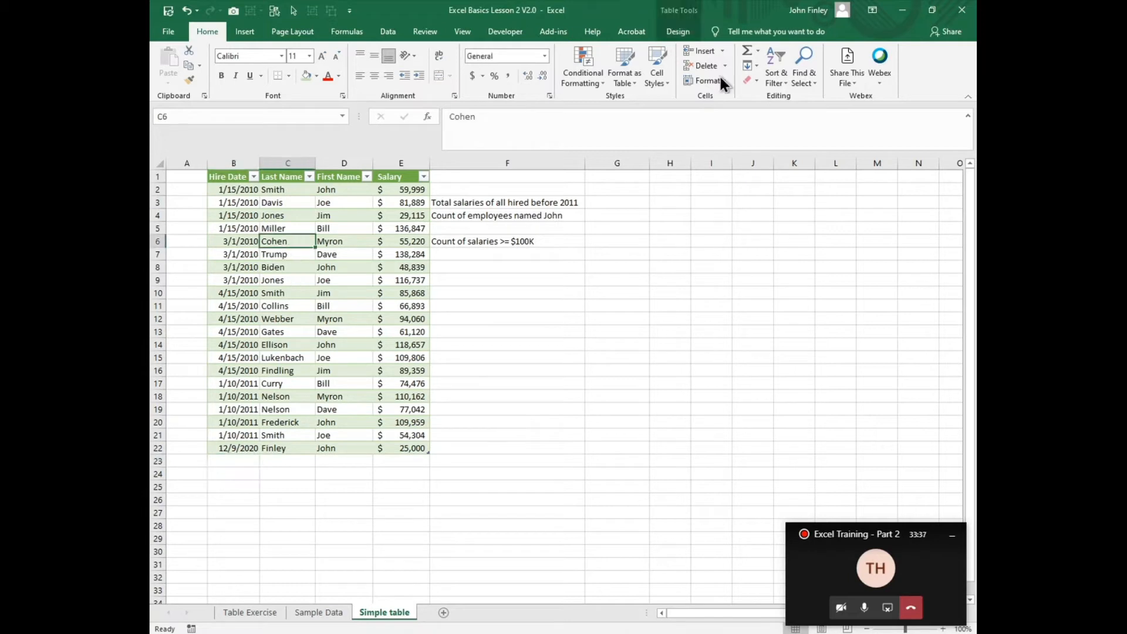
{"action": "left_click", "coordinate": [680, 30]}
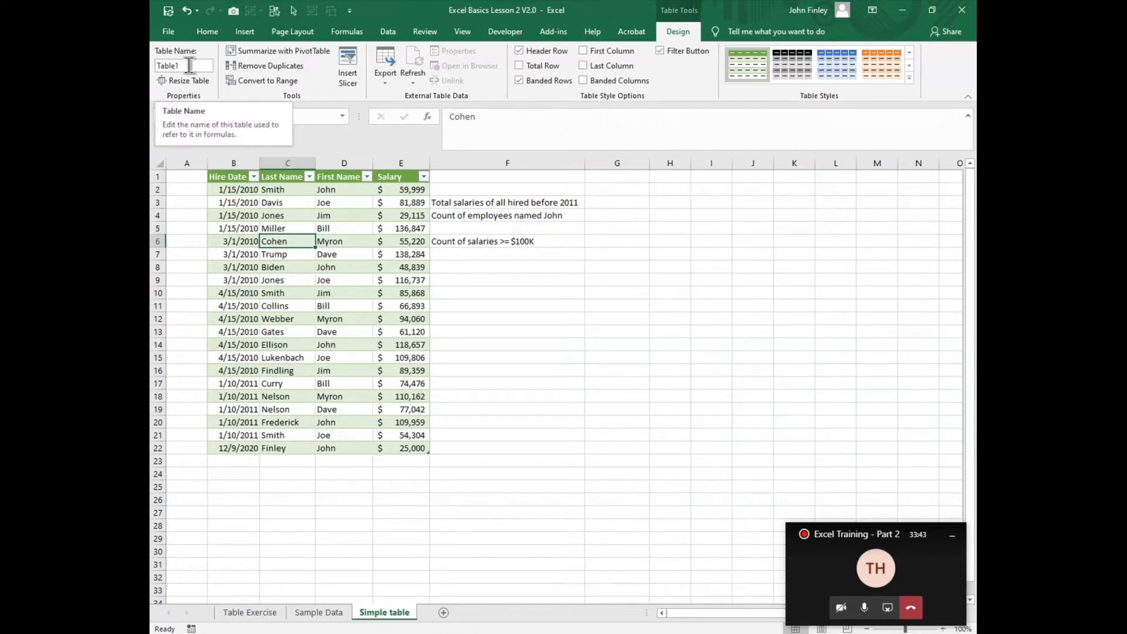
{"action": "left_click", "coordinate": [195, 63]}
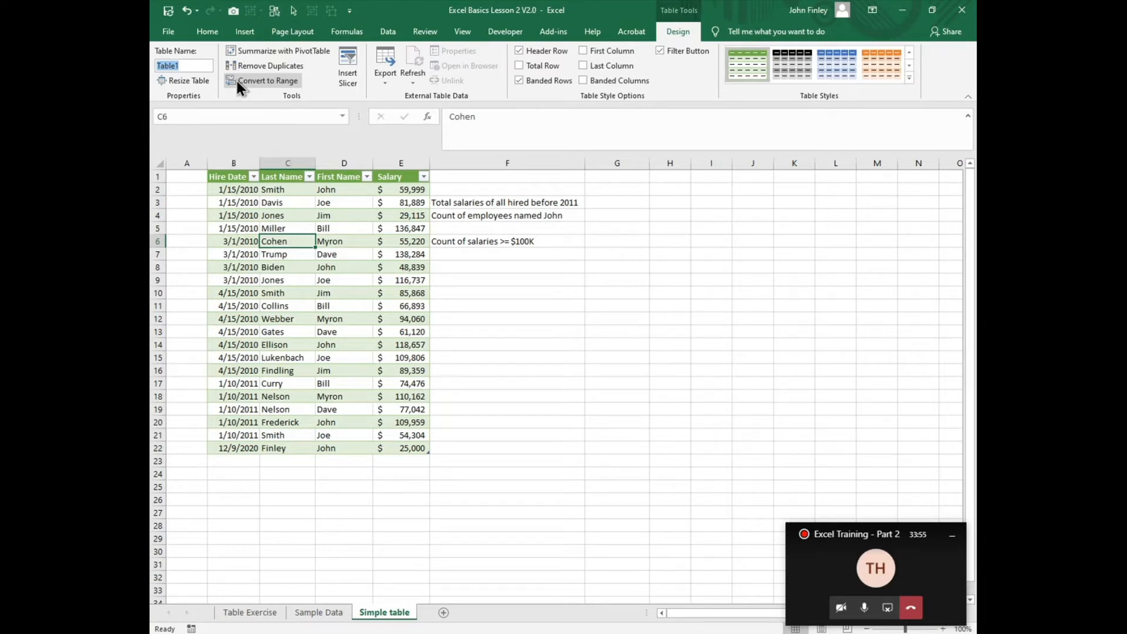
{"action": "type", "text": "Tbl"}
{"action": "type", "text": "_HireData"}
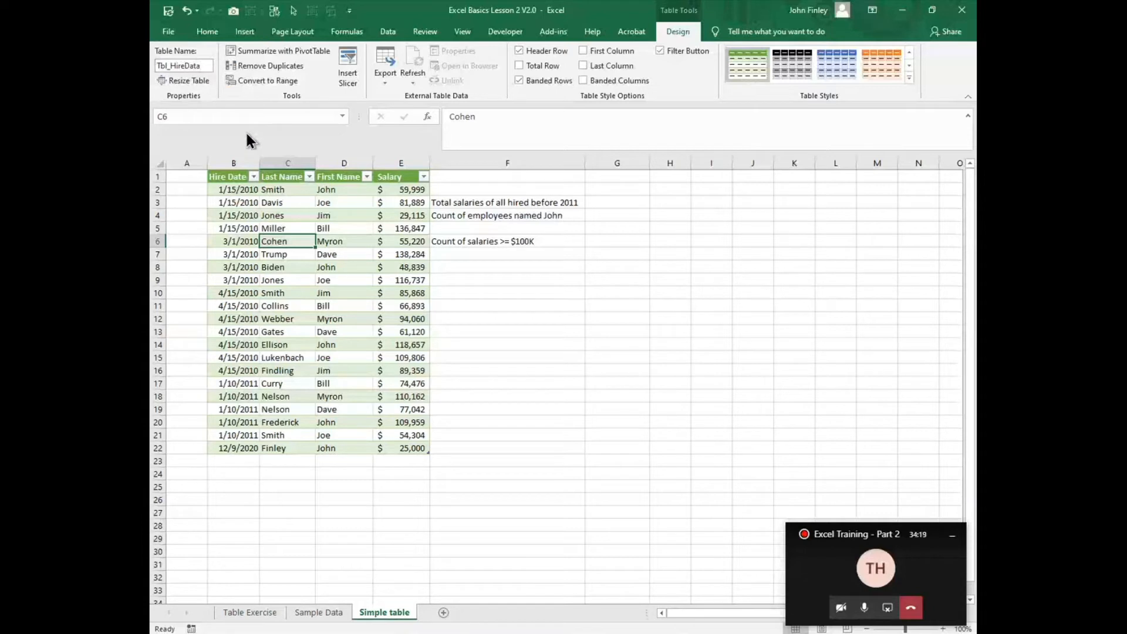
Step: Select cell G3 outside the table, and reselect Last Name cells C4:C5 to review the table's name and design options
{"action": "left_click", "coordinate": [620, 202]}
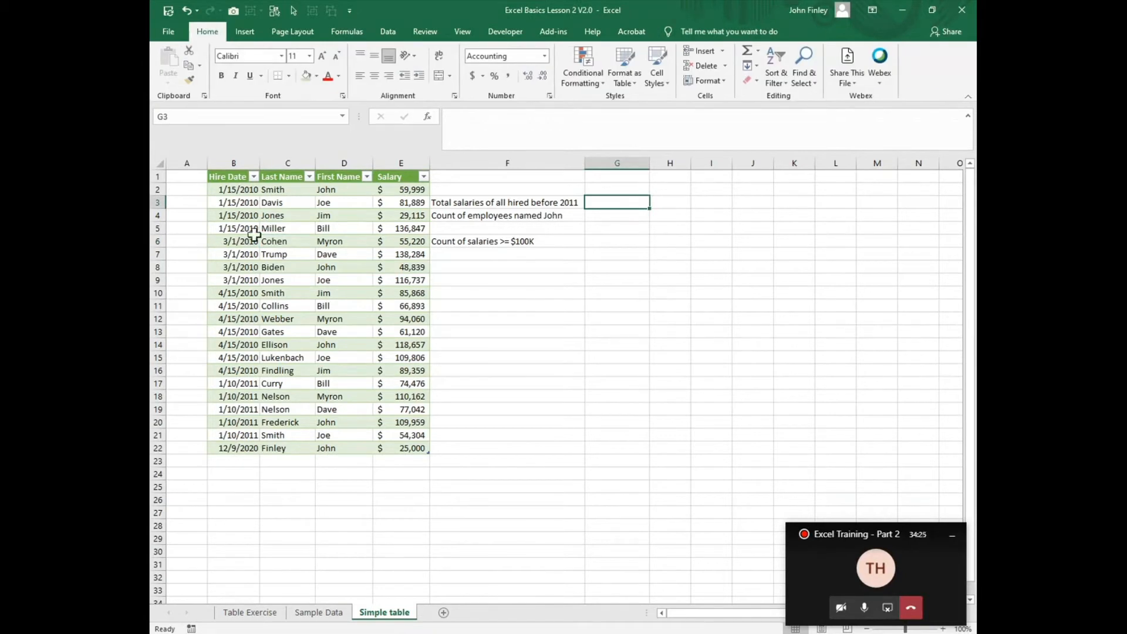
{"action": "left_click_drag", "start_coordinate": [270, 216], "coordinate": [270, 229]}
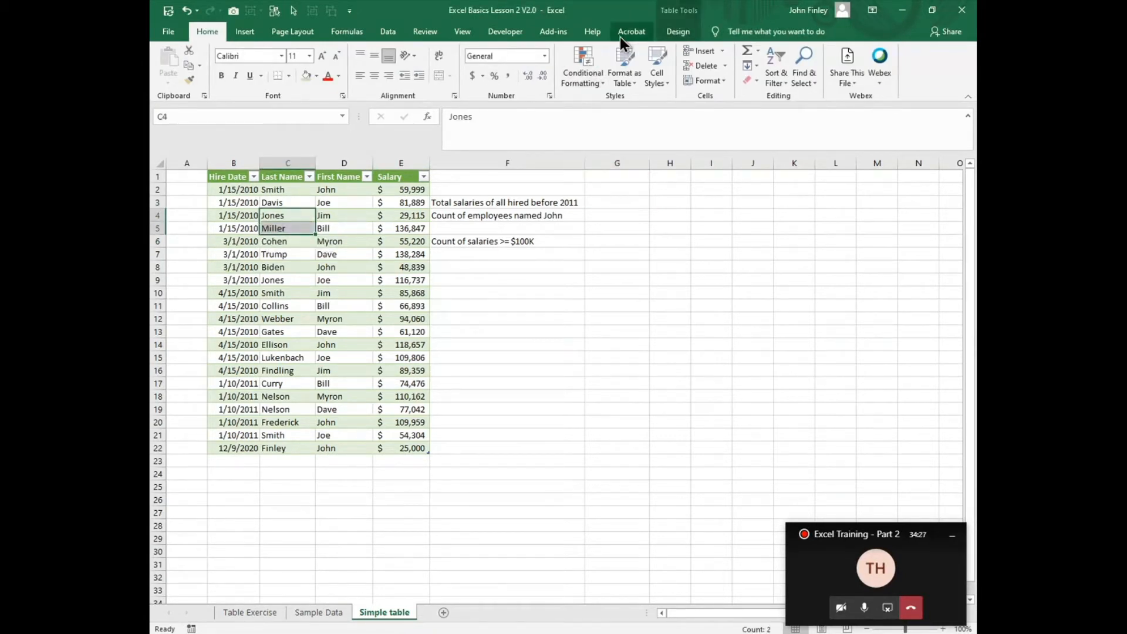
{"action": "left_click", "coordinate": [675, 33]}
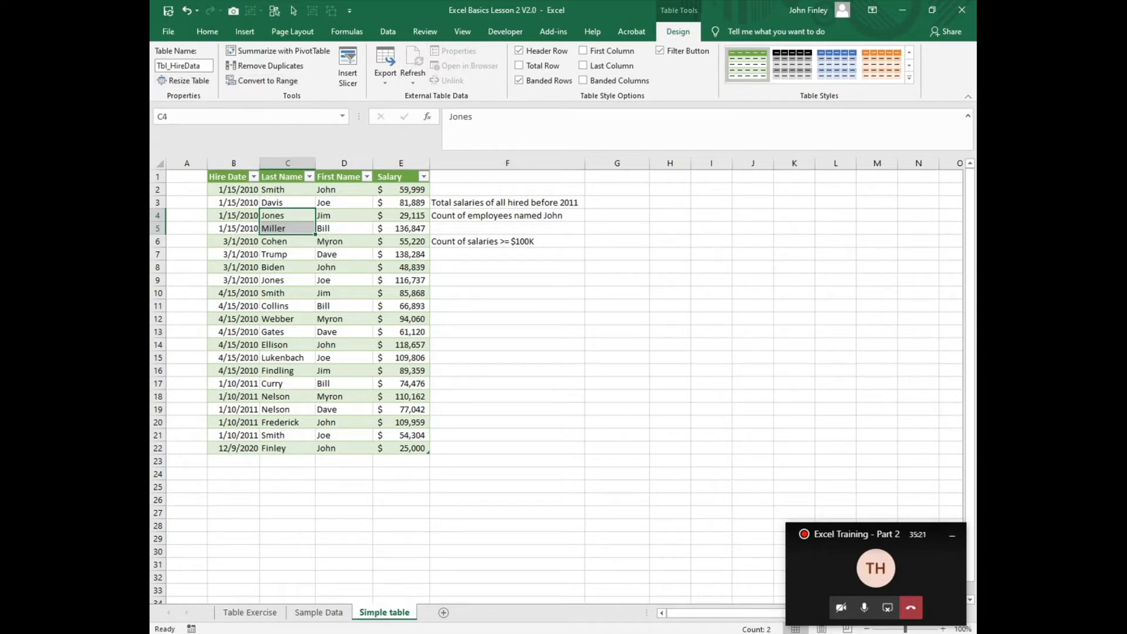
Step: Switch to PowerPoint and review the lesson slides from "Carry over questions" through "Writing formulas with tables"
{"action": "key", "text": "alt+Tab"}
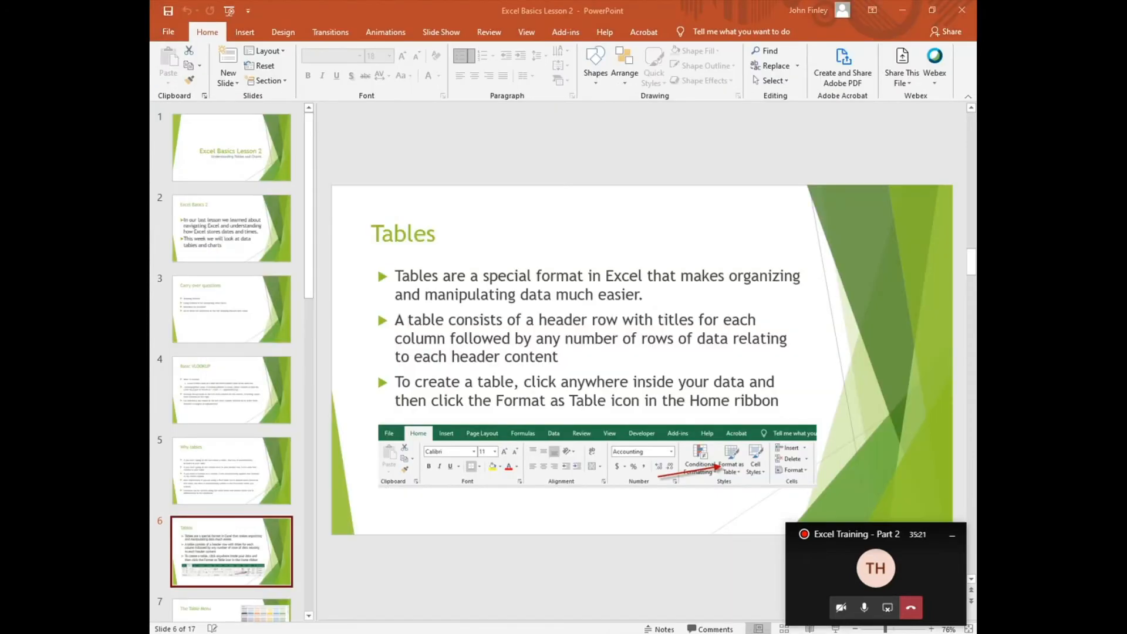
{"action": "left_click", "coordinate": [243, 334]}
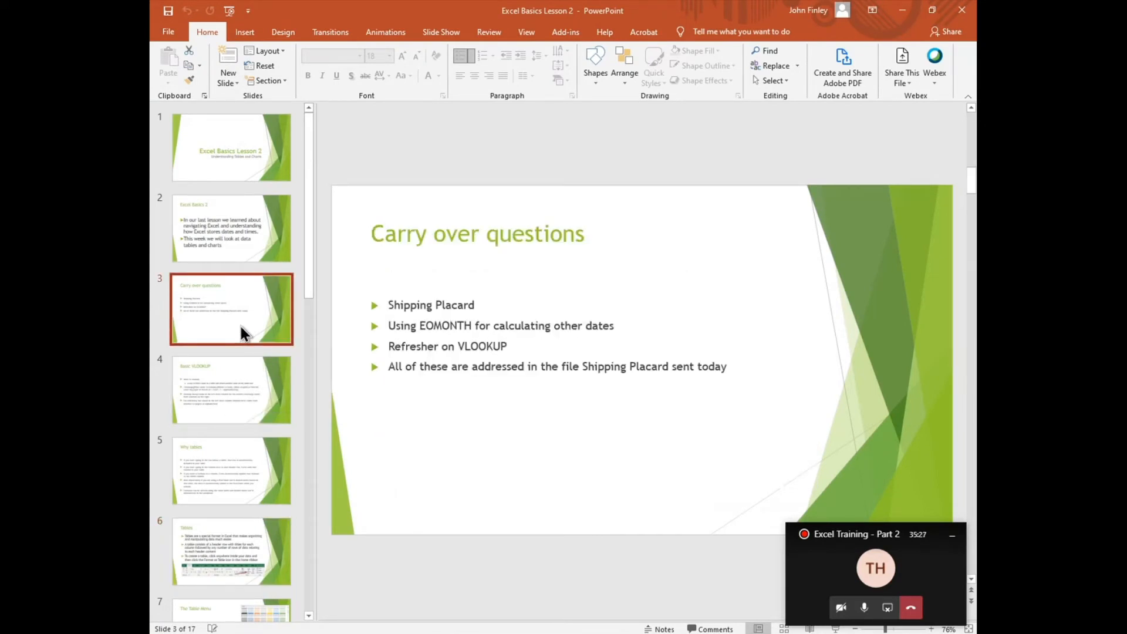
{"action": "key", "text": "Down"}
{"action": "key", "text": "Down"}
{"action": "key", "text": "Down"}
{"action": "key", "text": "Down"}
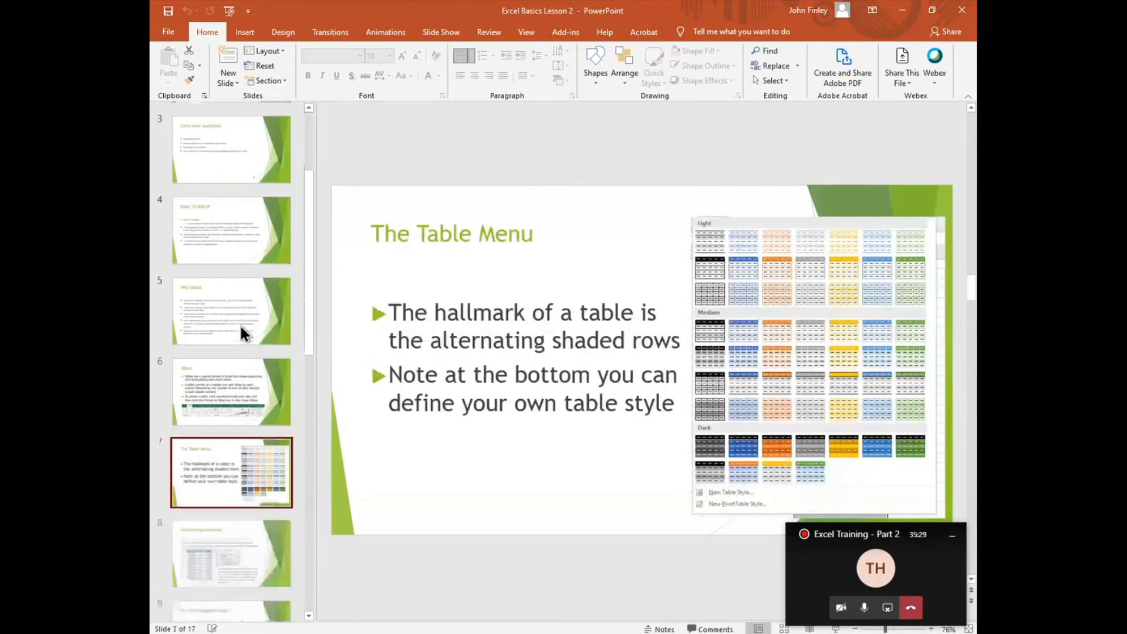
{"action": "key", "text": "Down"}
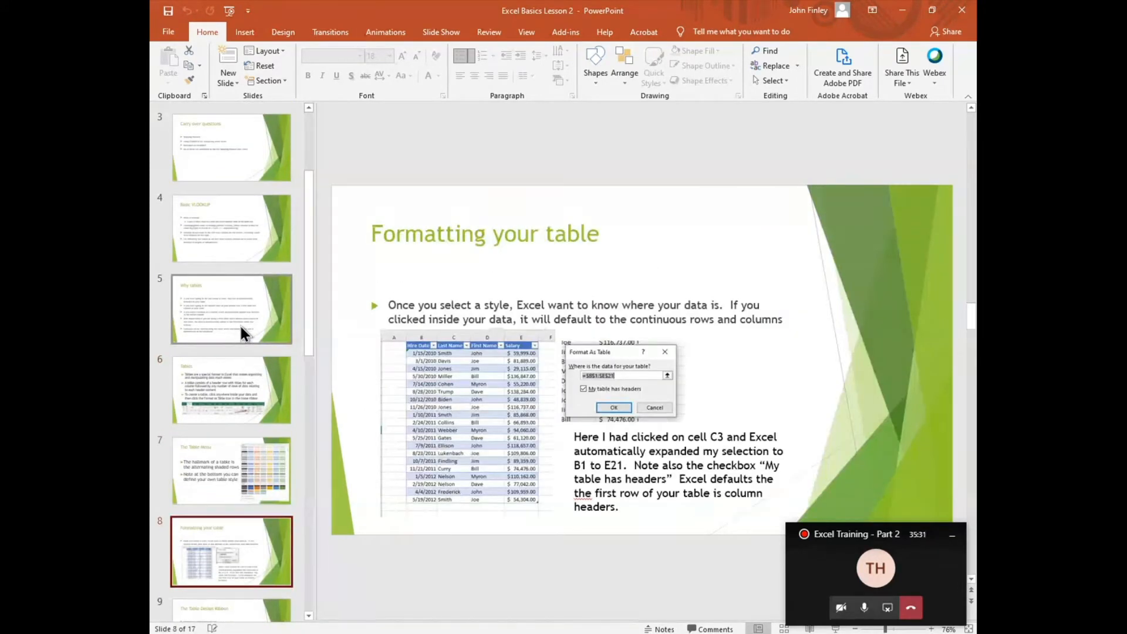
{"action": "key", "text": "Down"}
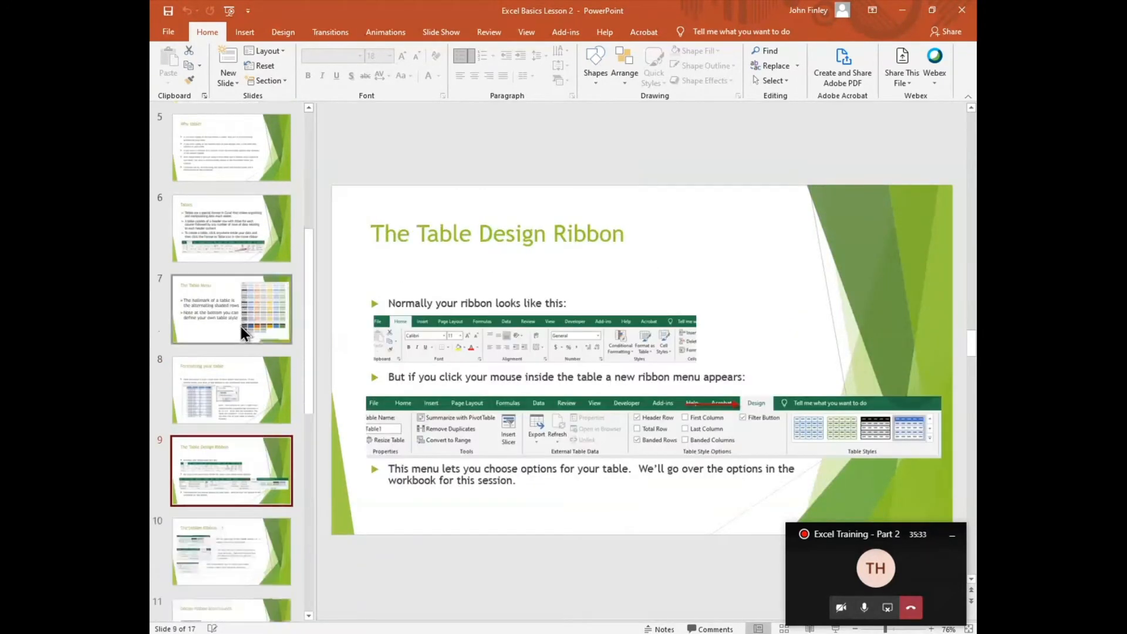
{"action": "key", "text": "Down"}
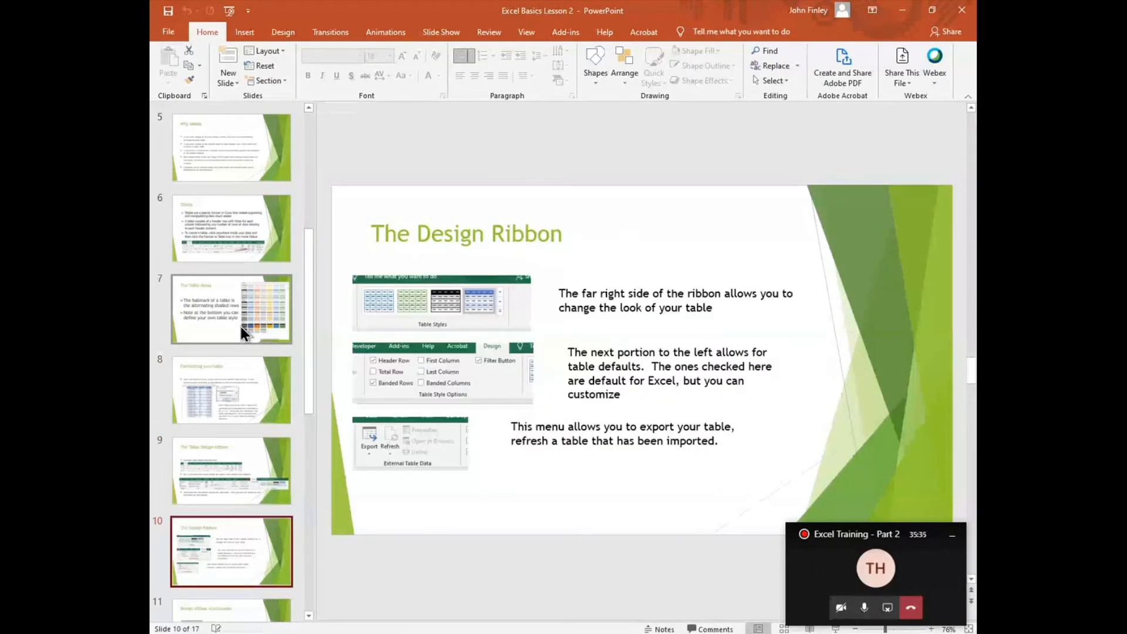
{"action": "key", "text": "Down"}
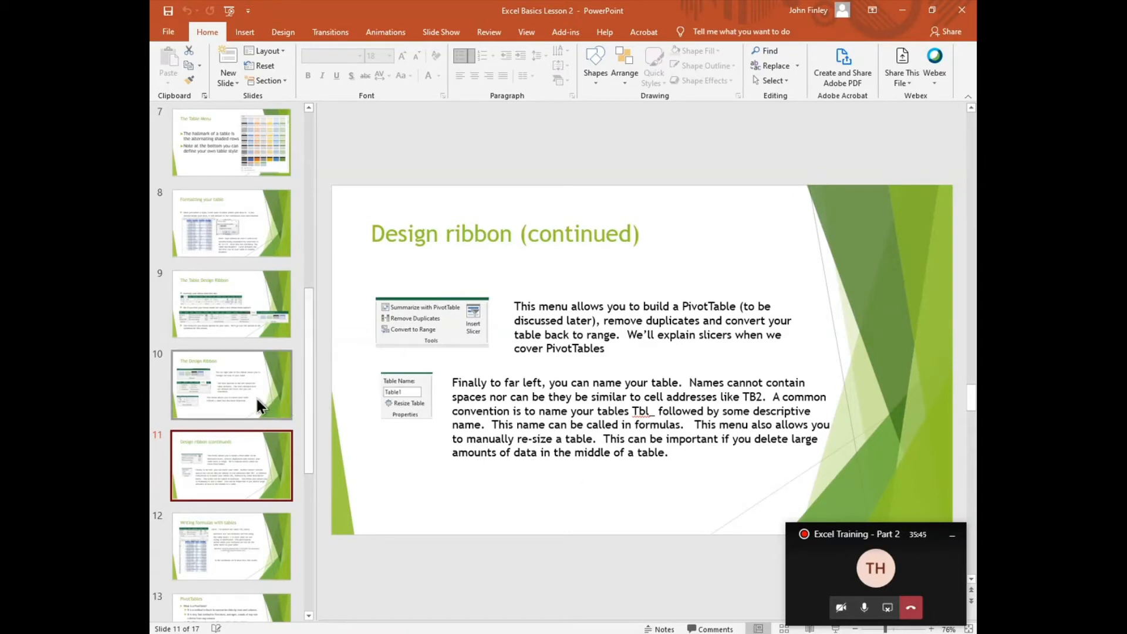
{"action": "key", "text": "Page_Down"}
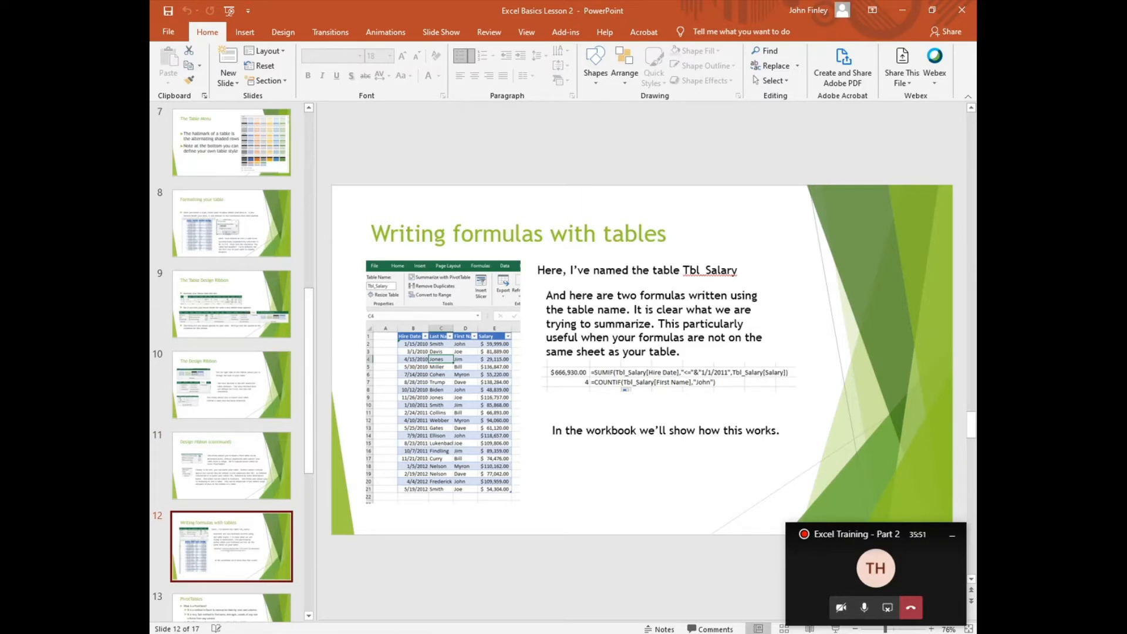
Step: Return to the Excel workbook and begin a SUMIF formula in G3 for the total salaries of all hired before 2011
{"action": "left_click", "coordinate": [697, 608]}
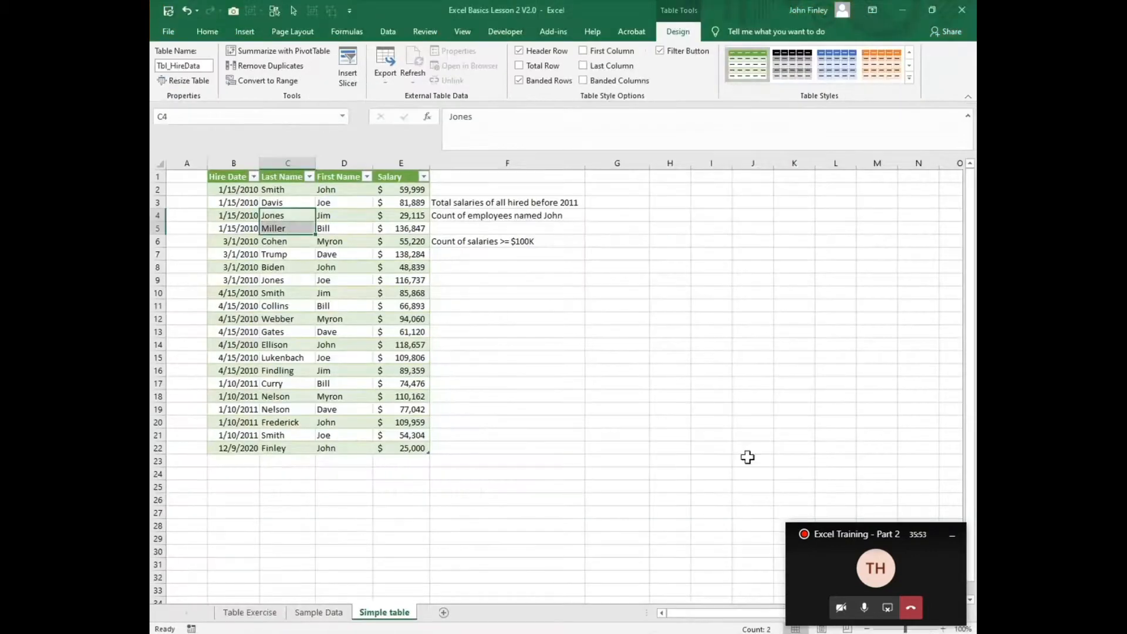
{"action": "left_click", "coordinate": [609, 203]}
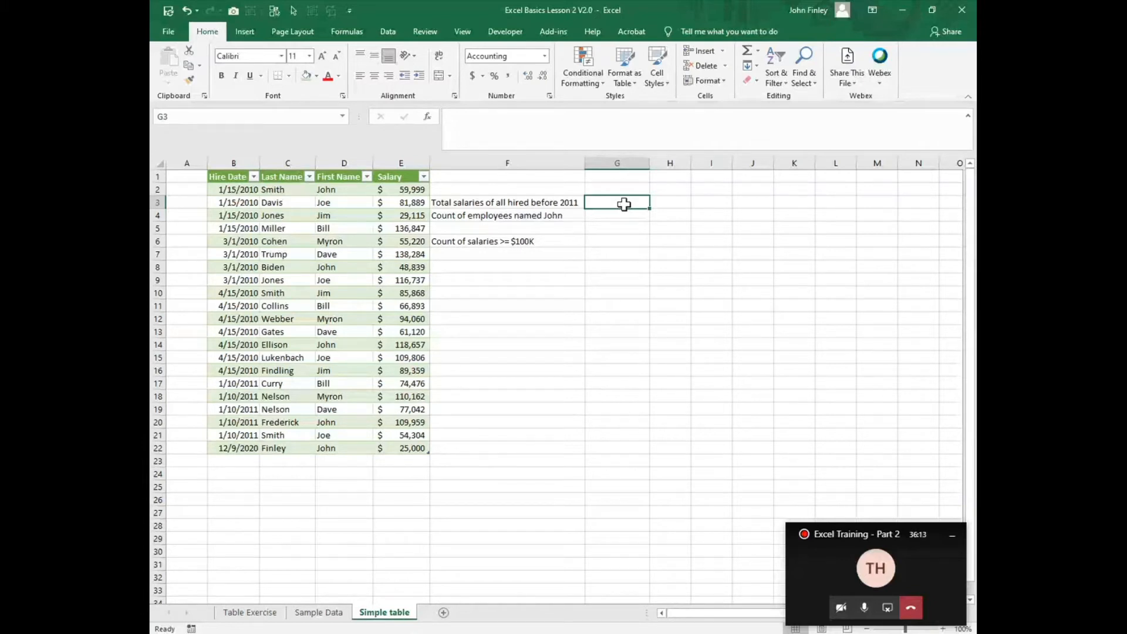
{"action": "type", "text": "=s"}
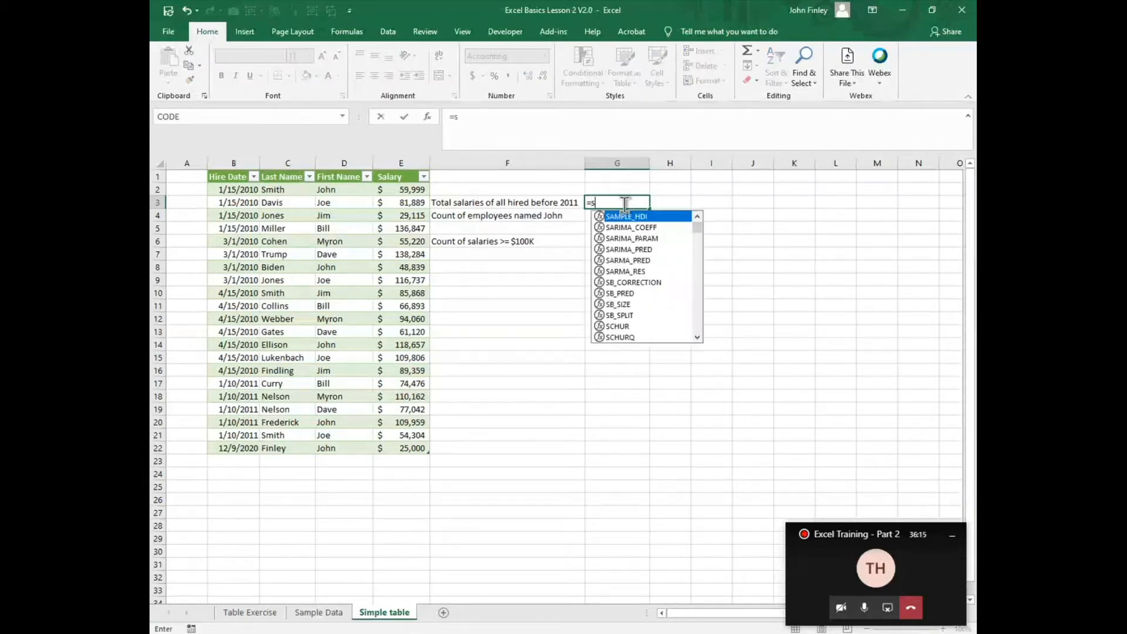
{"action": "type", "text": "umif"}
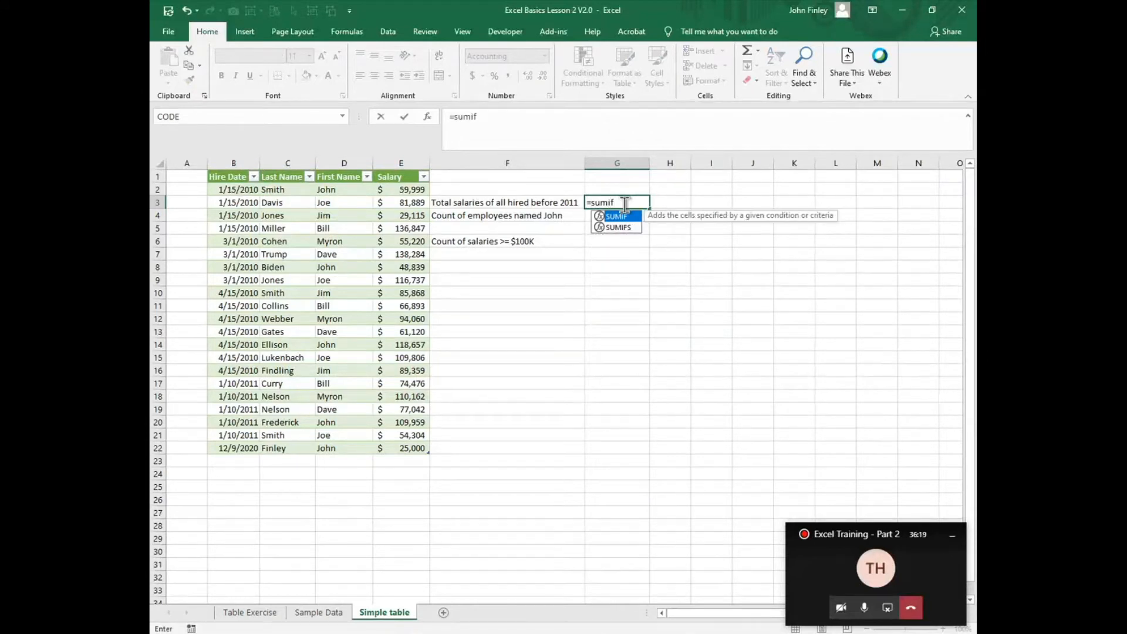
{"action": "type", "text": "("}
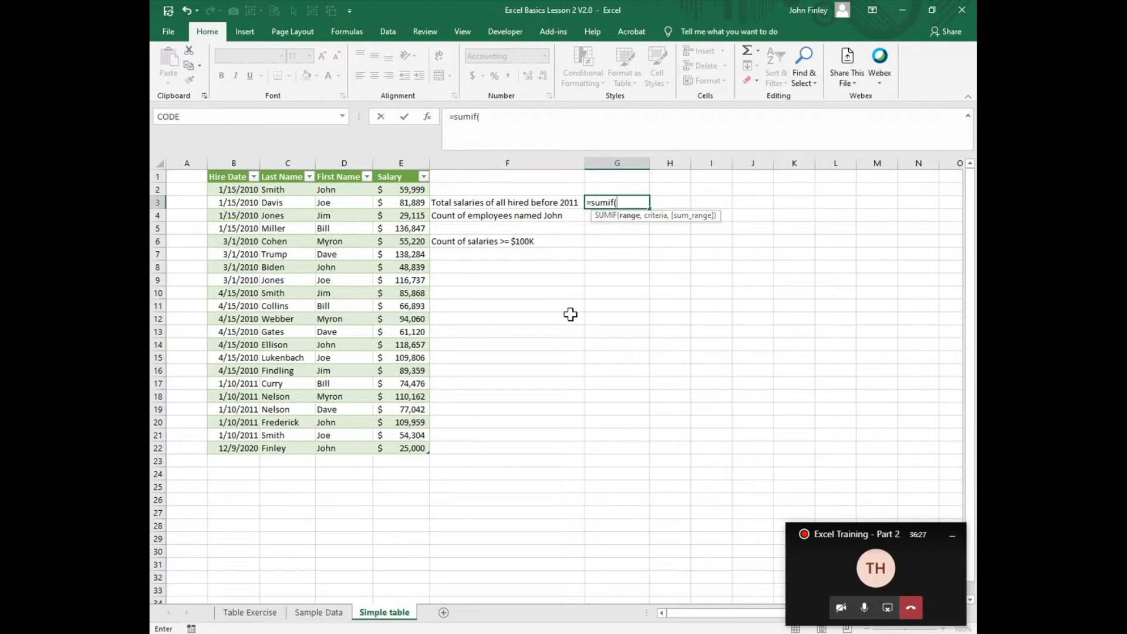
Step: Enter Tbl_HireData[Hire Date] as the range argument of the SUMIF formula in G3
{"action": "type", "text": "tbl"}
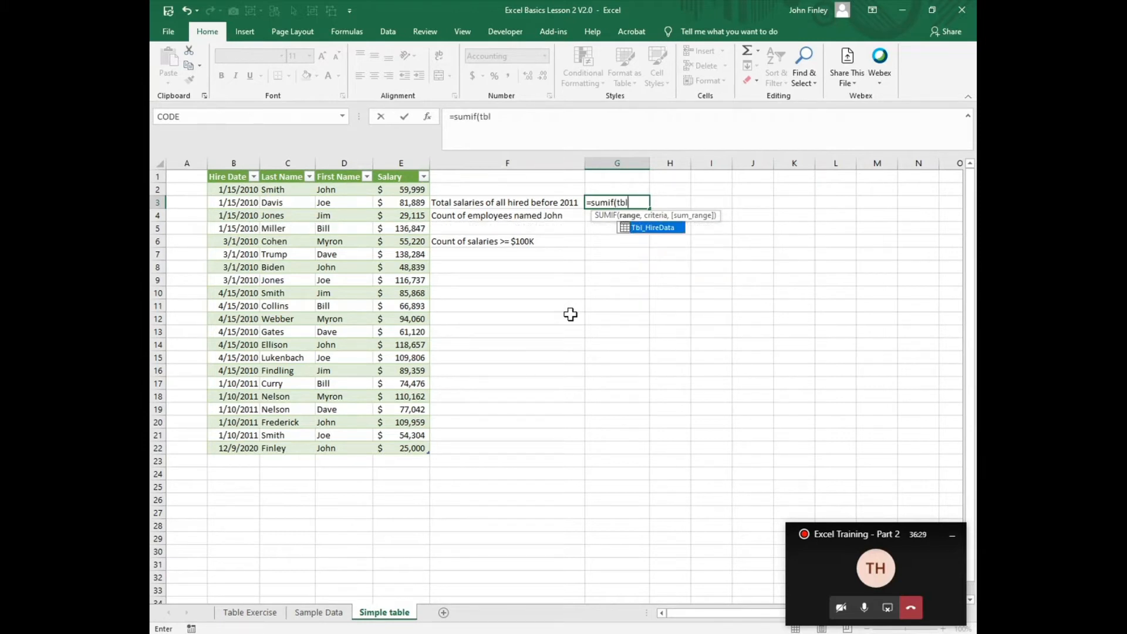
{"action": "double_click", "coordinate": [657, 228]}
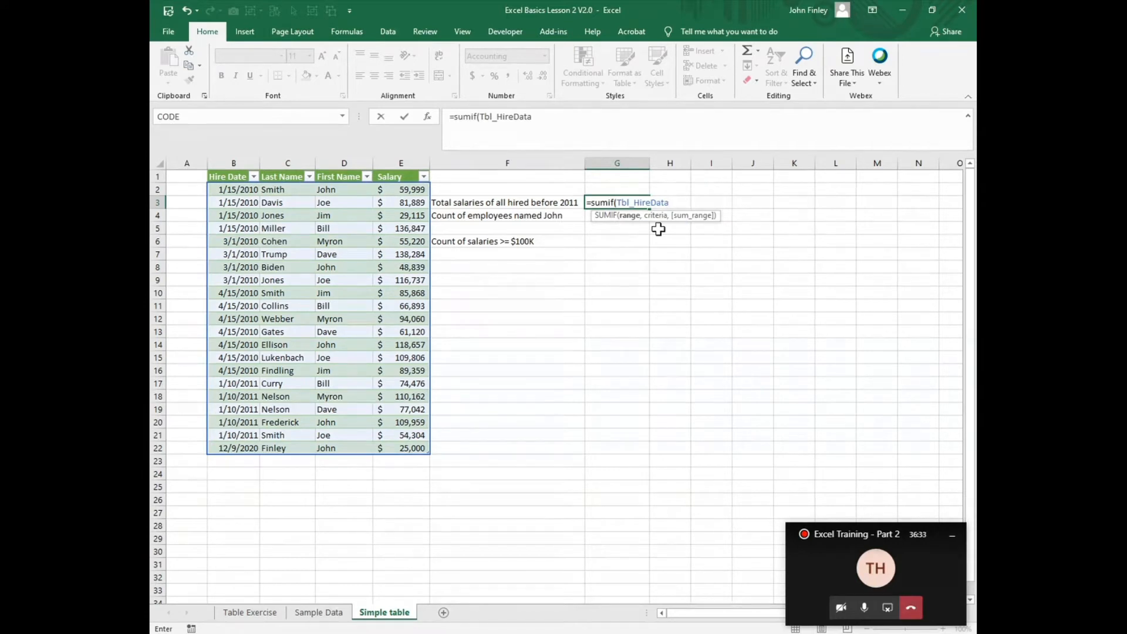
{"action": "type", "text": "["}
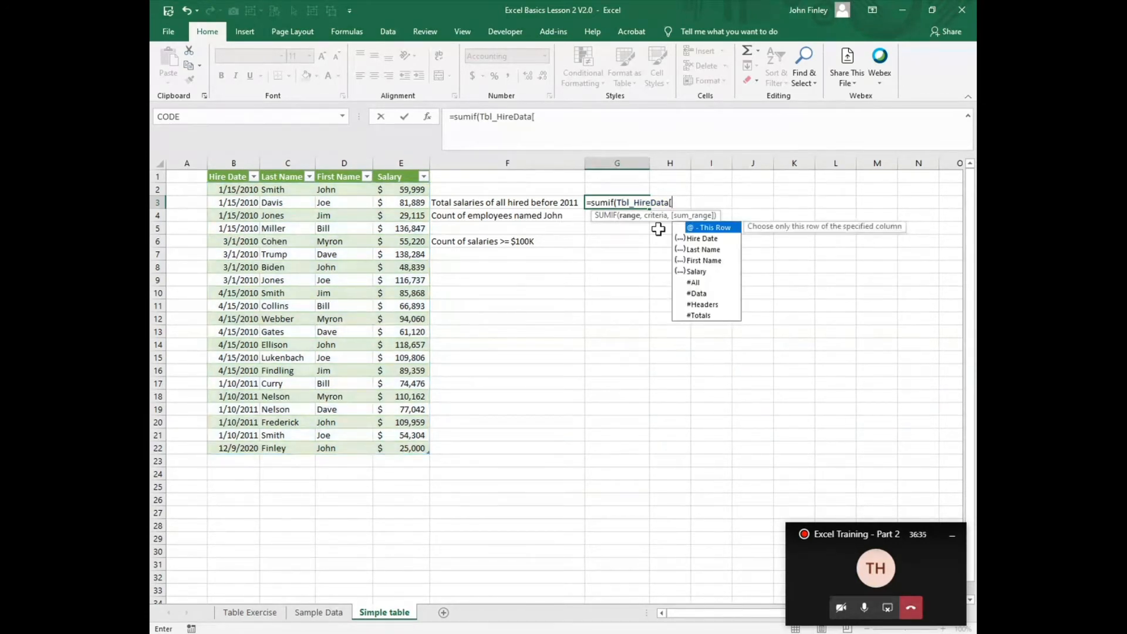
{"action": "double_click", "coordinate": [703, 241]}
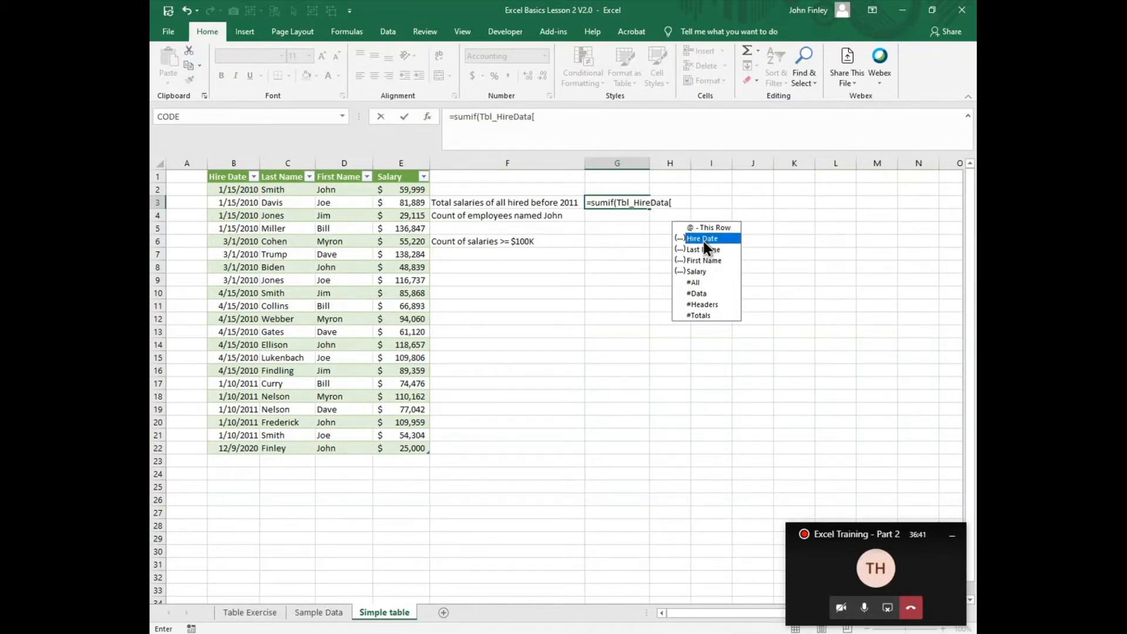
{"action": "type", "text": "]"}
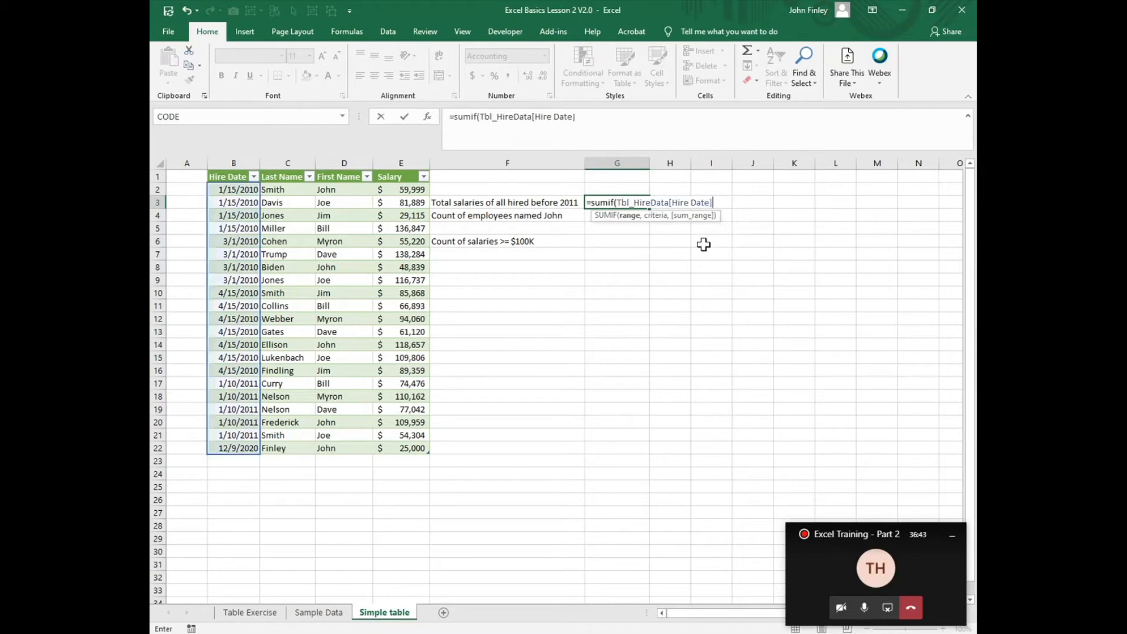
{"action": "type", "text": ",\"<01/"}
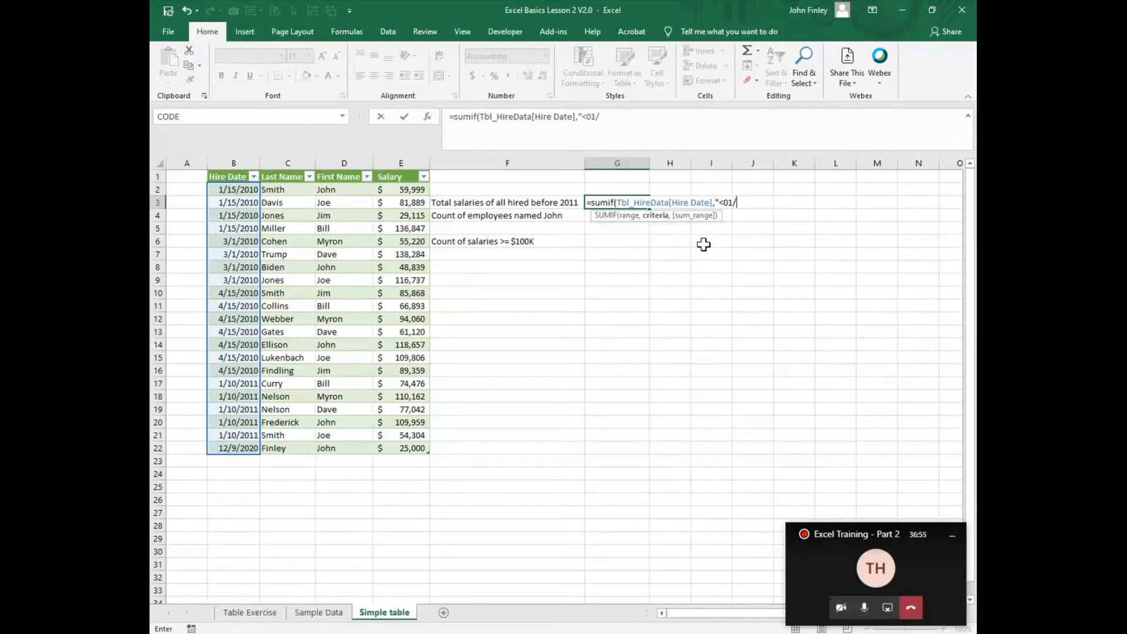
{"action": "type", "text": "01/2011\","}
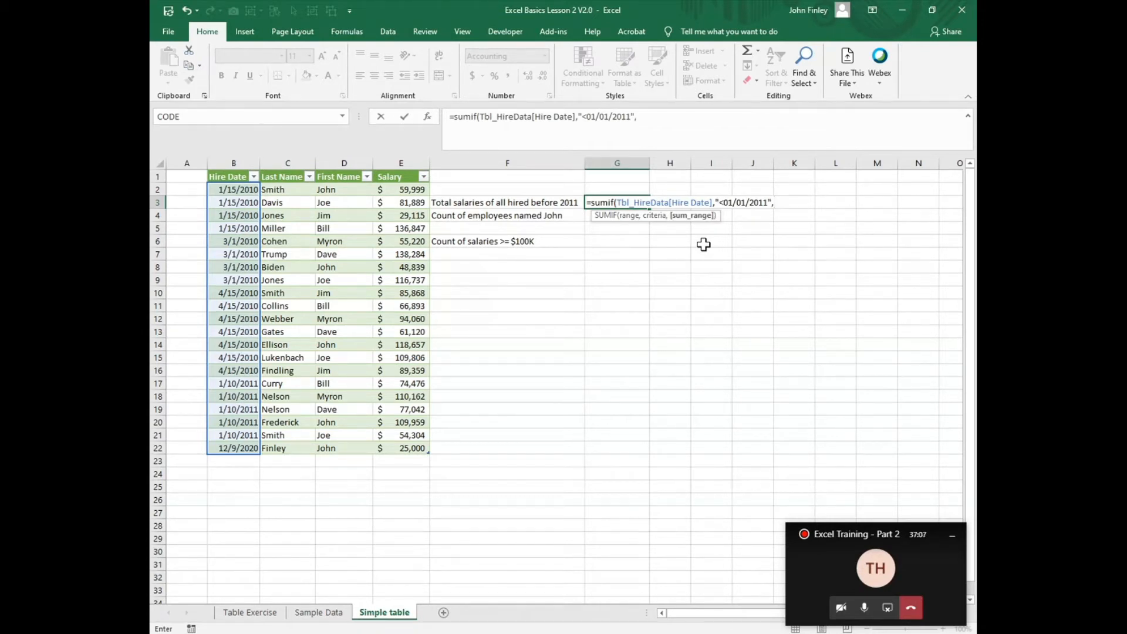
{"action": "type", "text": "tbl"}
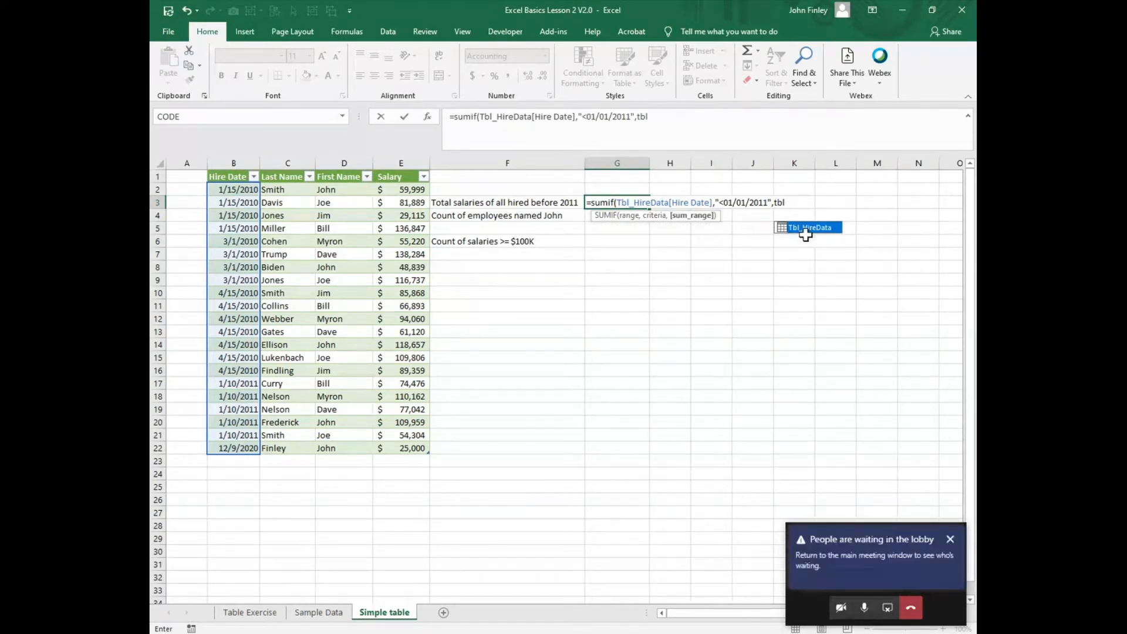
Step: Use Tbl_HireData[Salary] as the sum range of the SUMIF formula in G3 and complete the formula
{"action": "double_click", "coordinate": [805, 227]}
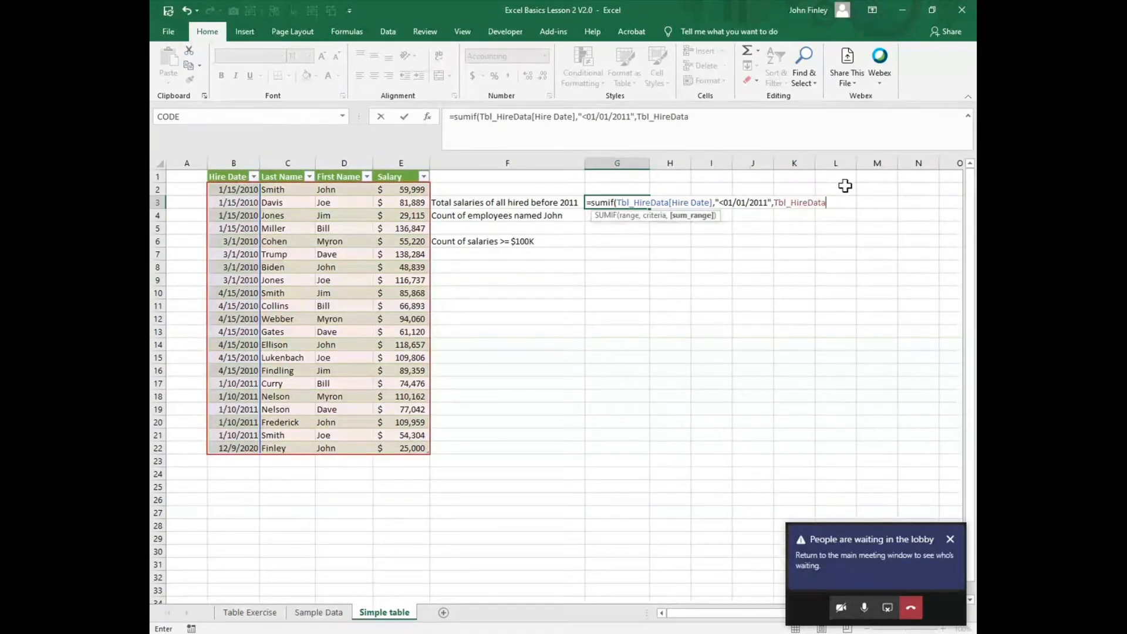
{"action": "type", "text": "["}
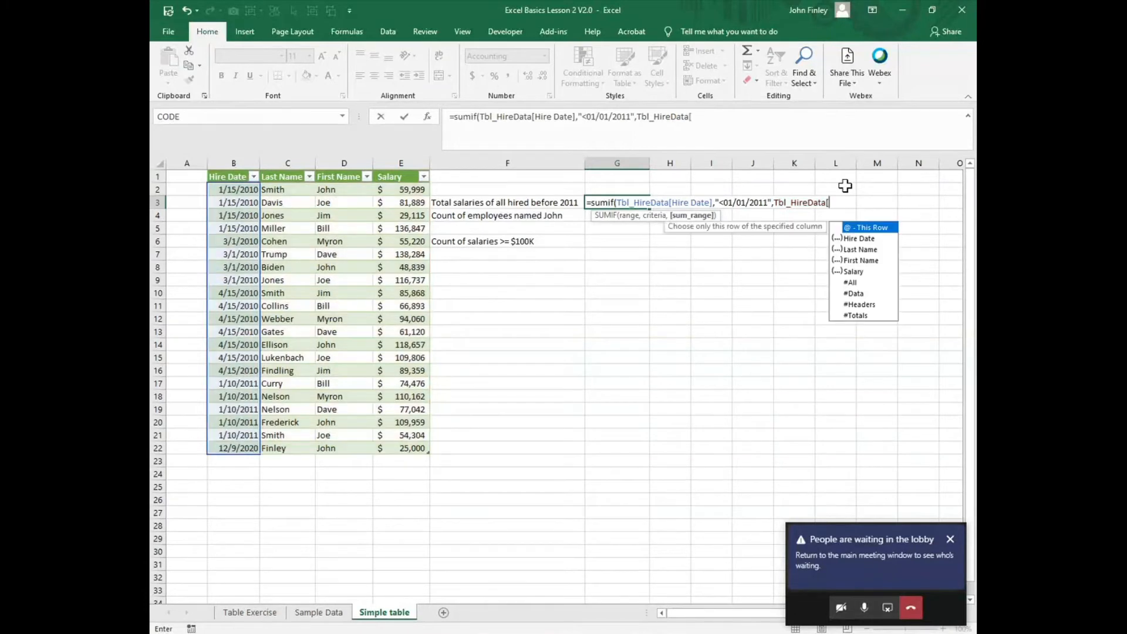
{"action": "double_click", "coordinate": [854, 271]}
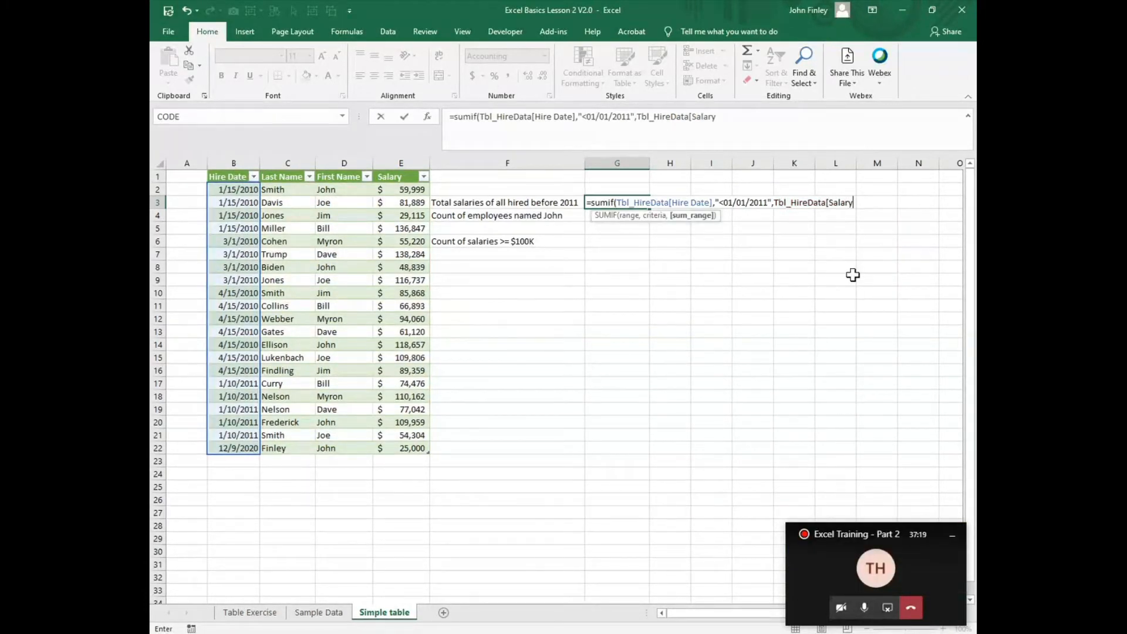
{"action": "type", "text": "]"}
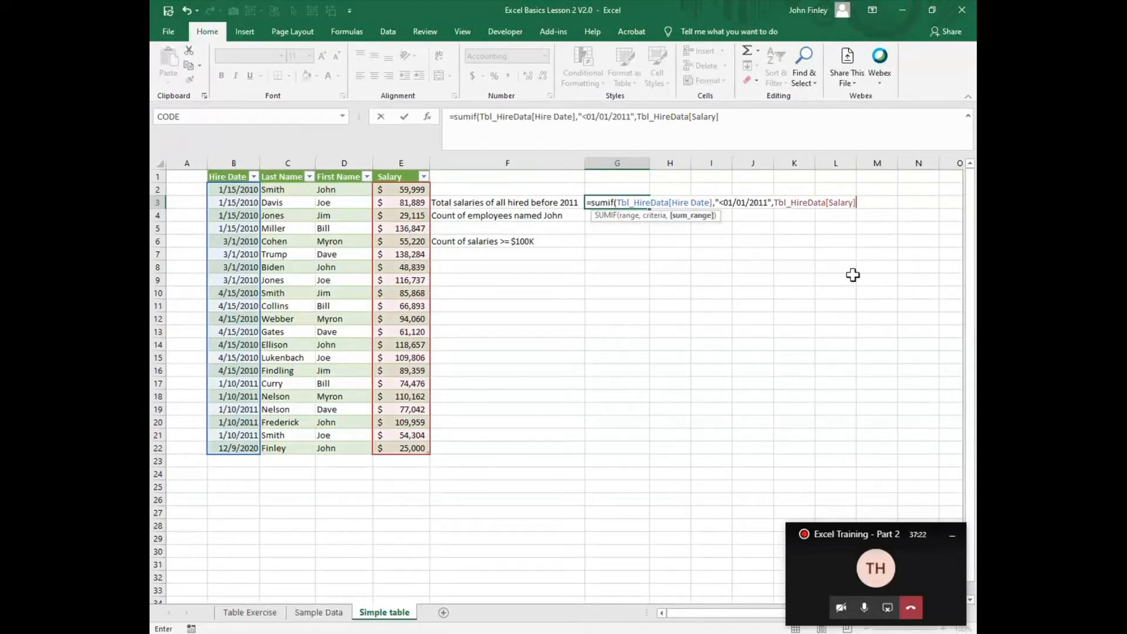
{"action": "type", "text": ")"}
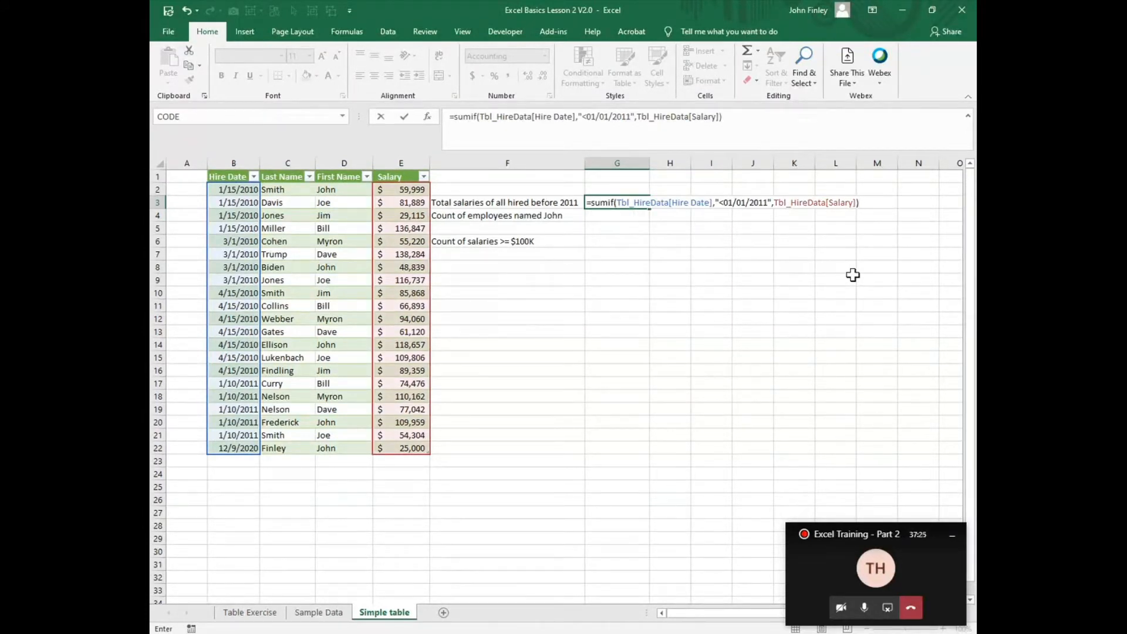
{"action": "key", "text": "Return"}
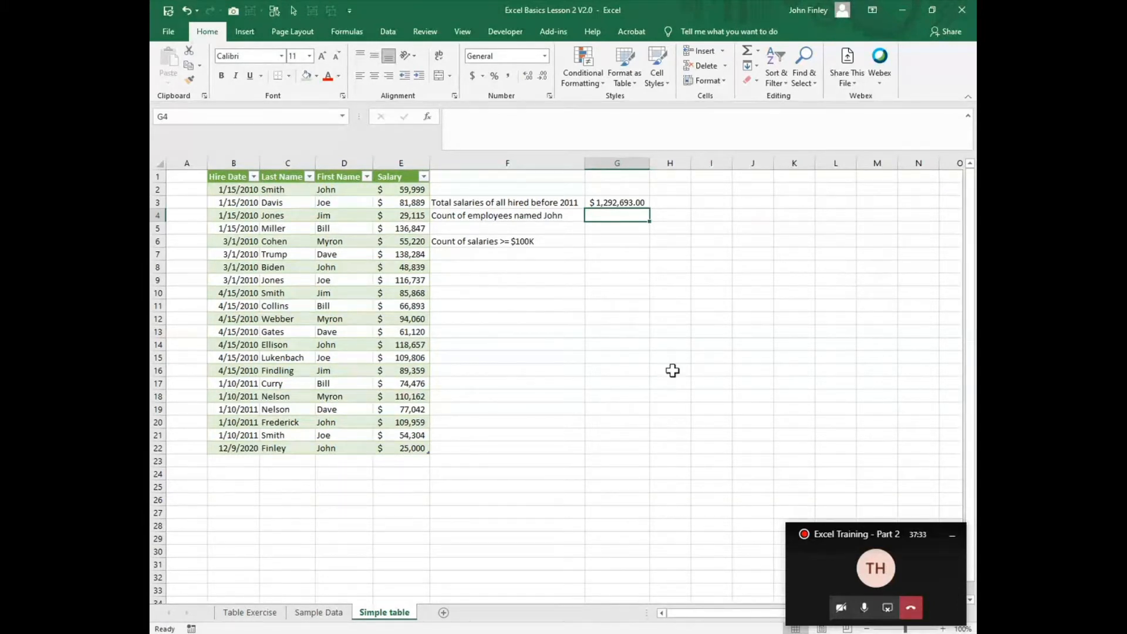
Step: Filter the Hire Date column to 2010 only and select the remaining Salary values to check their sum against G3
{"action": "left_click", "coordinate": [254, 176]}
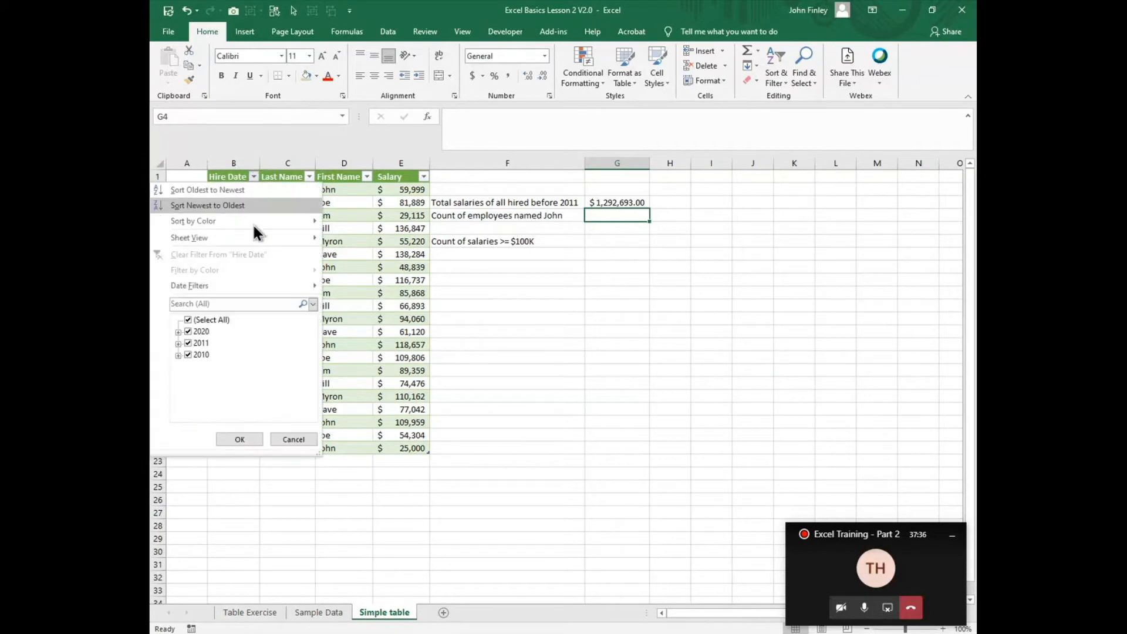
{"action": "left_click", "coordinate": [187, 344]}
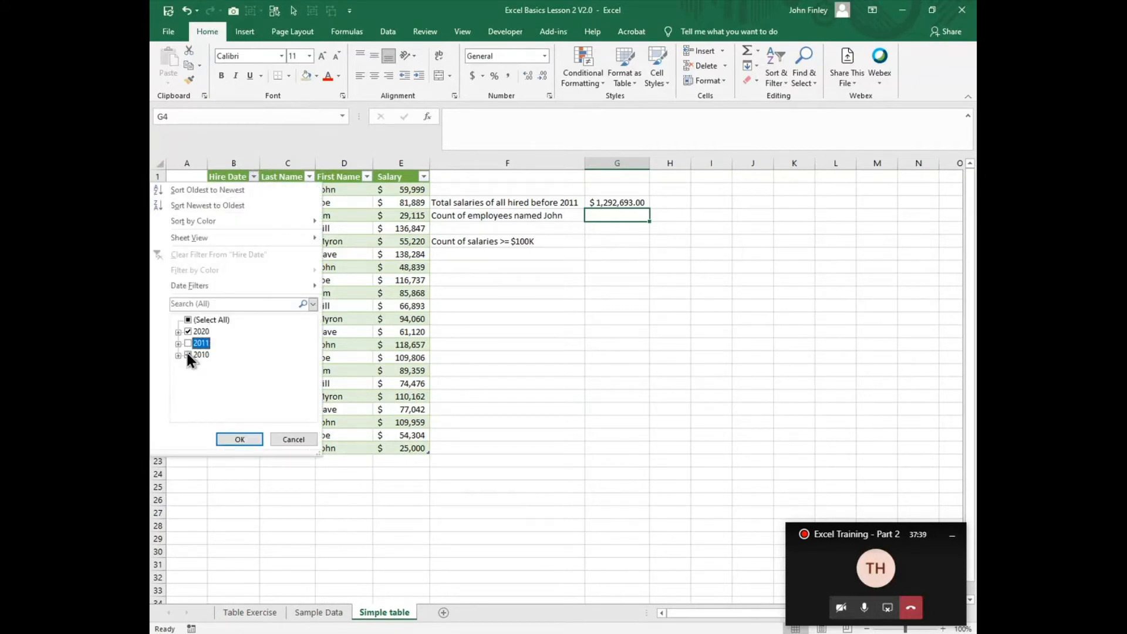
{"action": "left_click", "coordinate": [188, 355]}
{"action": "left_click", "coordinate": [188, 331]}
{"action": "left_click", "coordinate": [179, 354]}
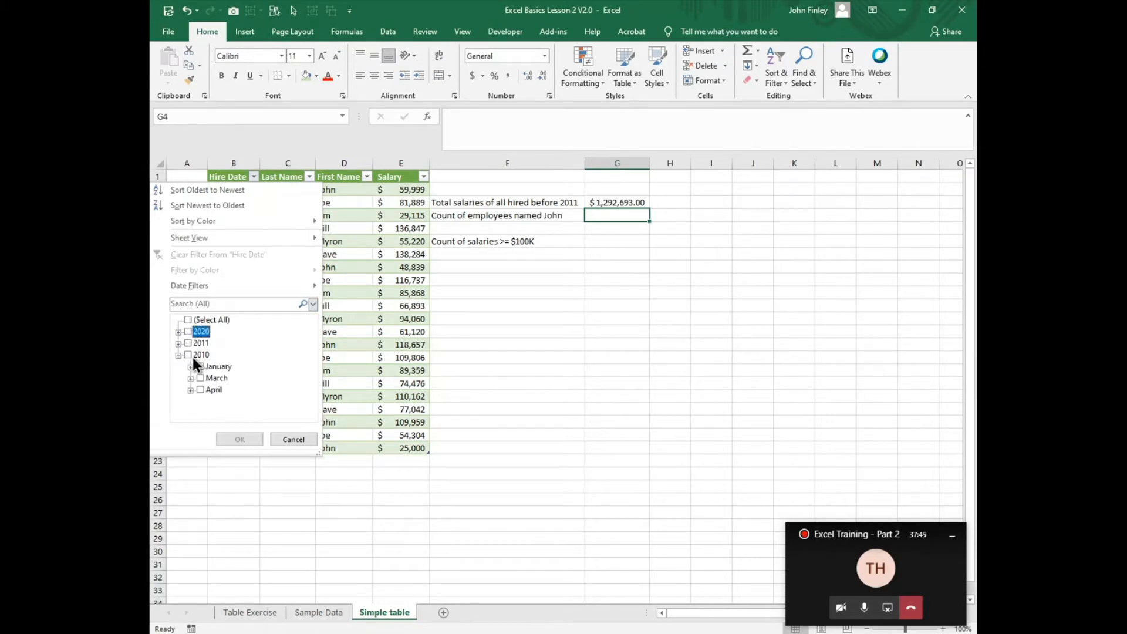
{"action": "left_click", "coordinate": [192, 355]}
{"action": "left_click", "coordinate": [241, 439]}
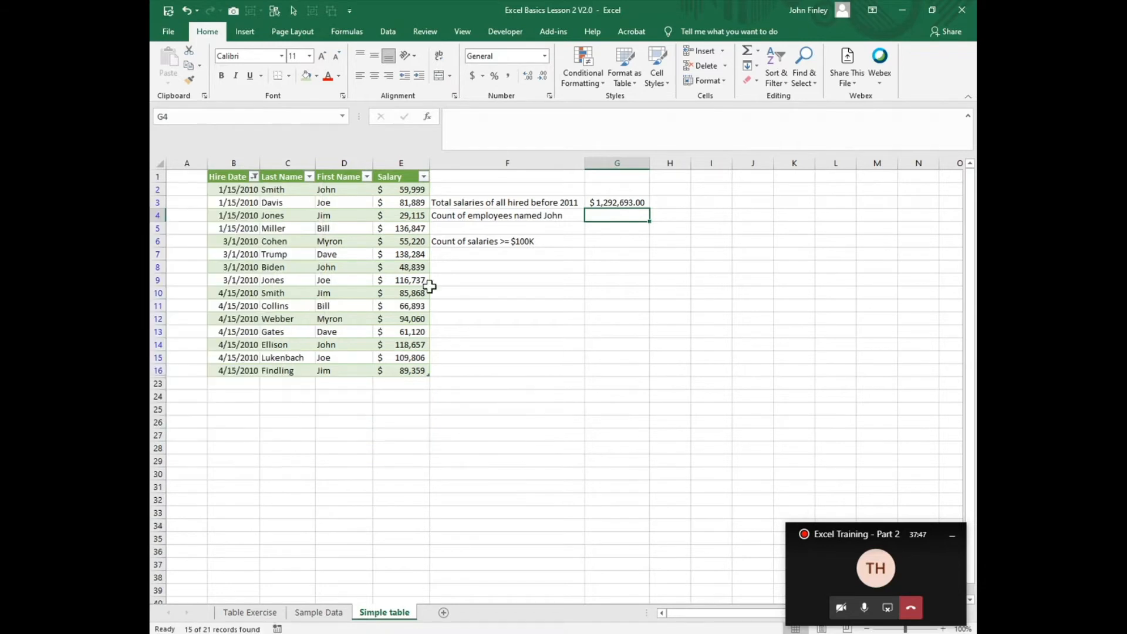
{"action": "left_click_drag", "start_coordinate": [395, 192], "coordinate": [382, 367]}
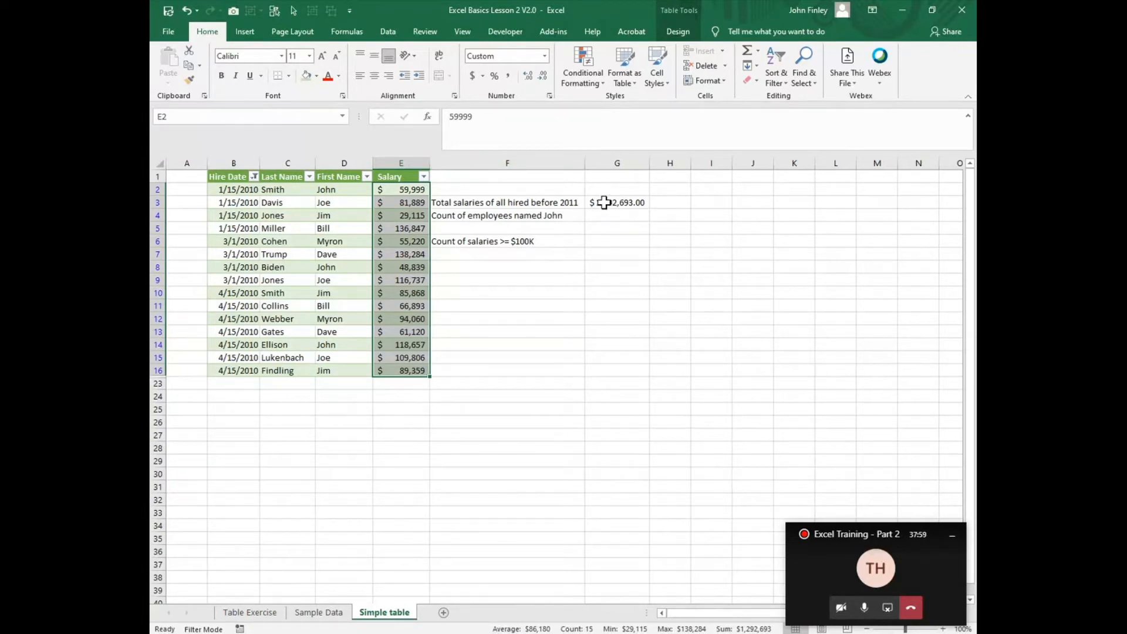
Step: Reset the Hire Date filter to include all years
{"action": "left_click", "coordinate": [254, 177]}
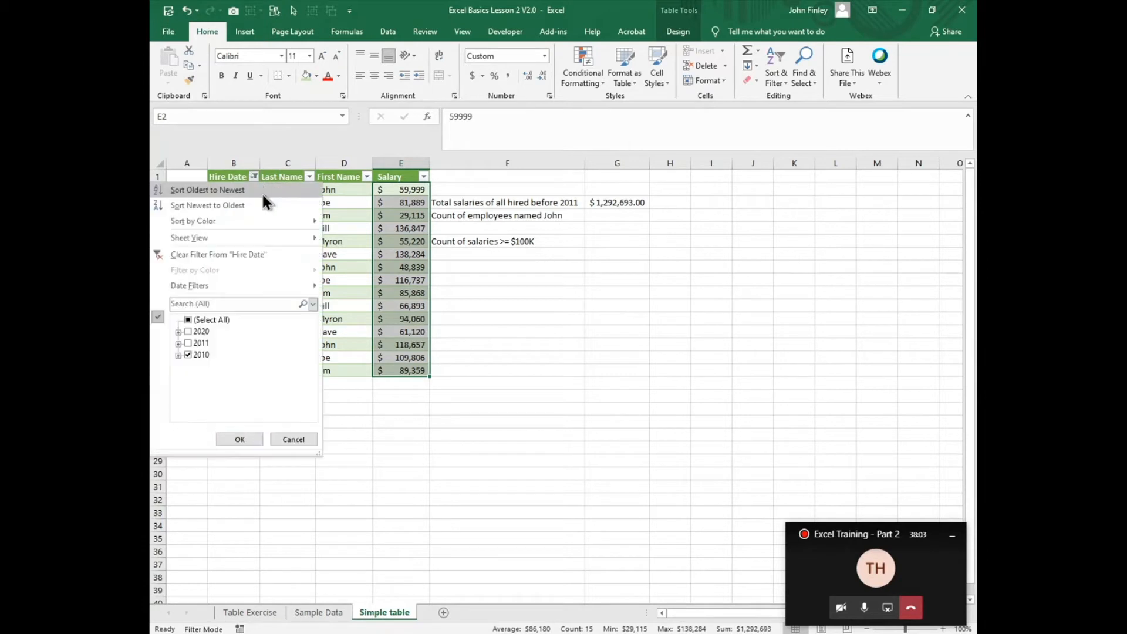
{"action": "left_click", "coordinate": [209, 321]}
{"action": "left_click", "coordinate": [240, 440]}
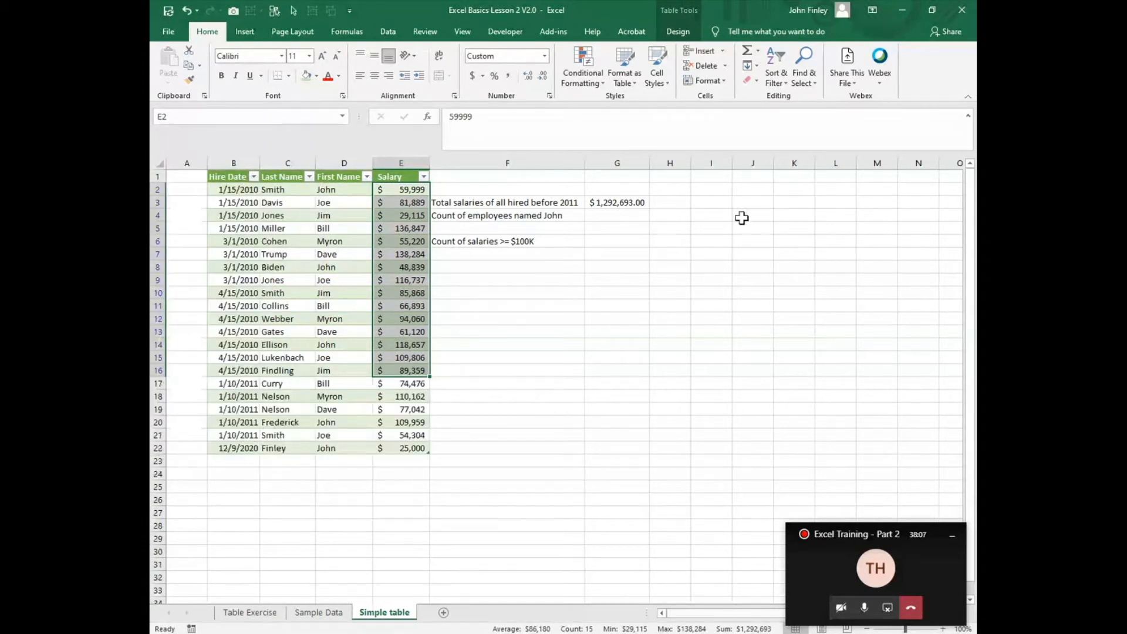
Step: Begin a COUNTIF formula in G4 for the count of employees with the first name given in F4
{"action": "left_click", "coordinate": [610, 217]}
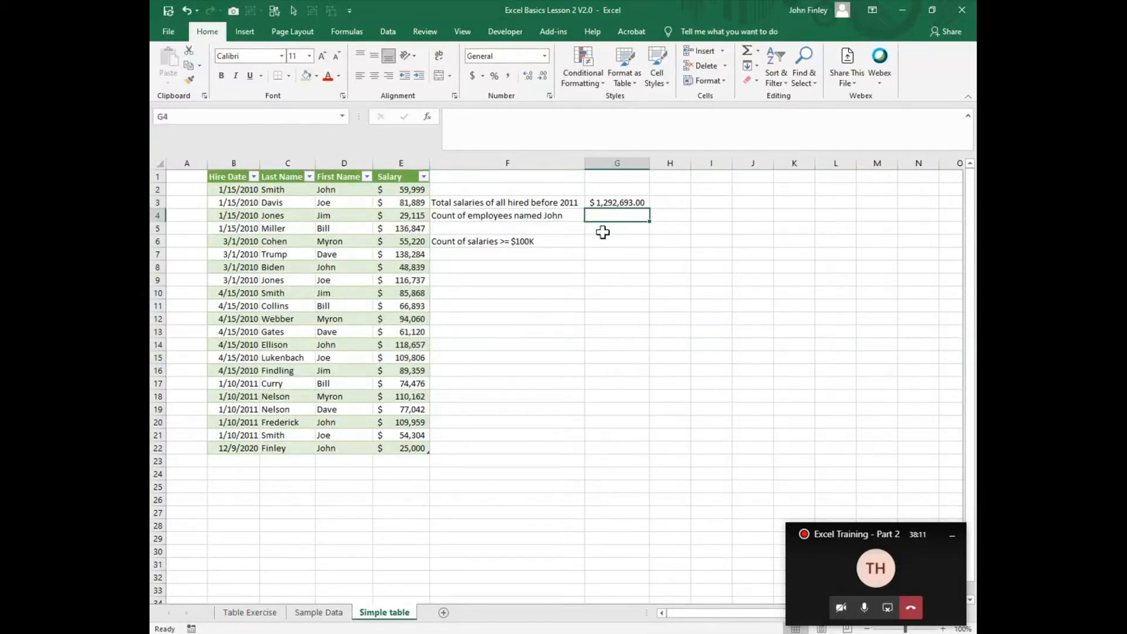
{"action": "type", "text": "=count"}
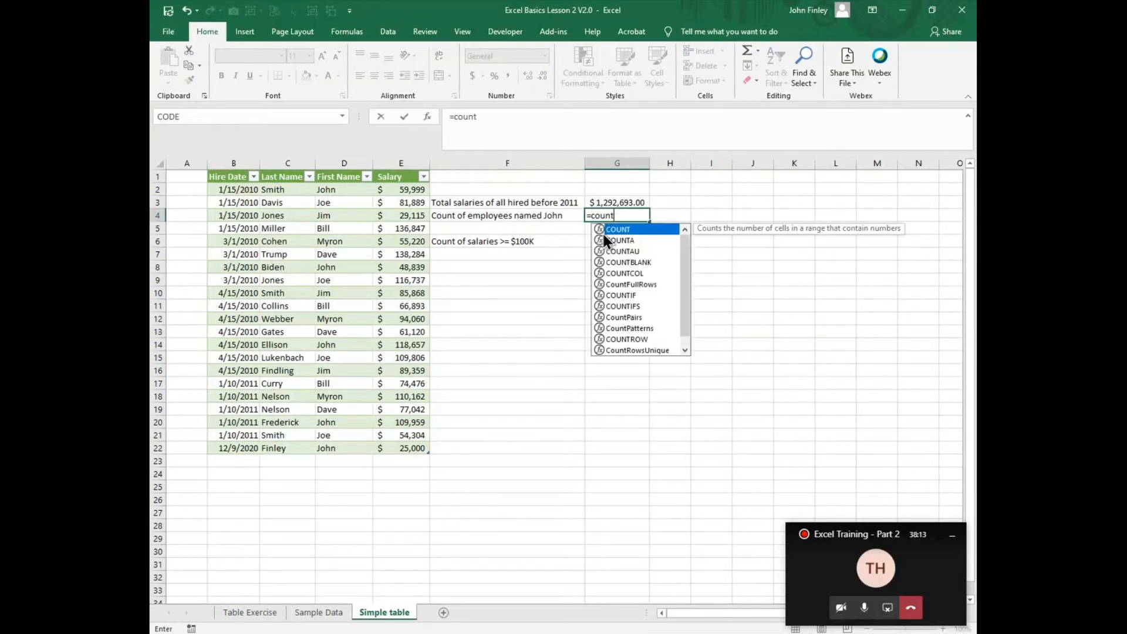
{"action": "type", "text": "if"}
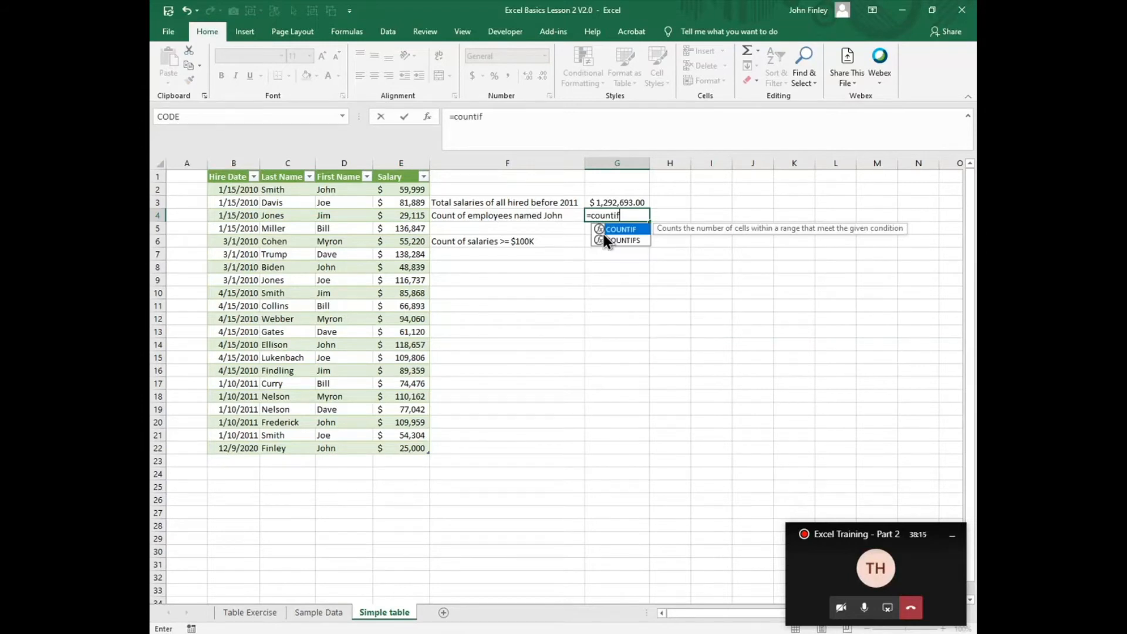
{"action": "type", "text": "(t"}
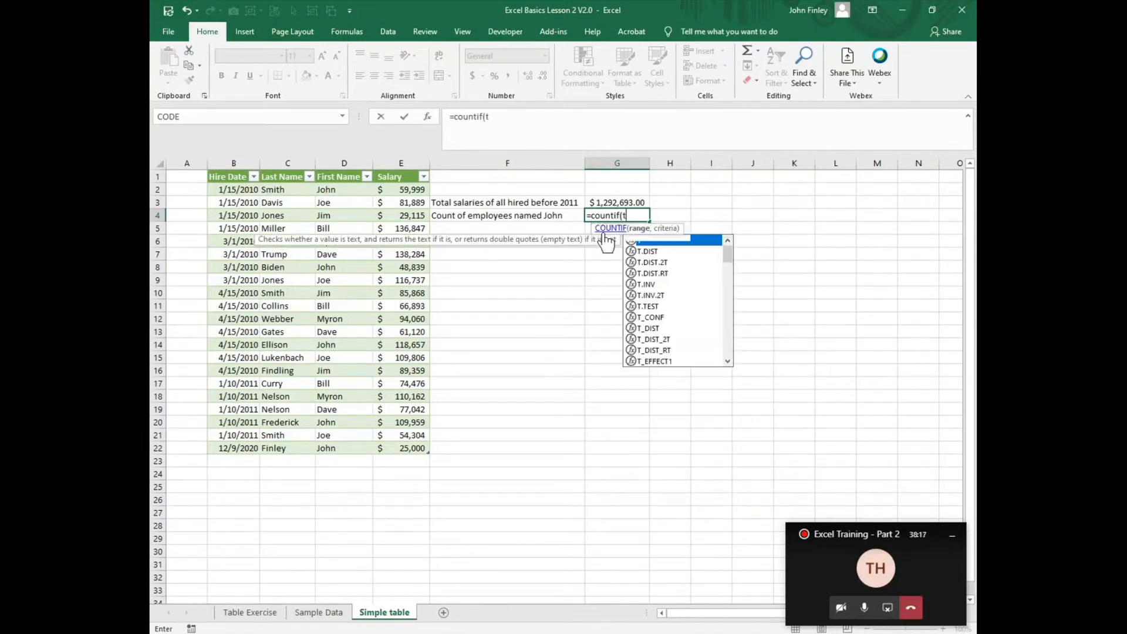
{"action": "type", "text": "able"}
{"action": "key", "text": "BackSpace"}
{"action": "key", "text": "BackSpace"}
{"action": "key", "text": "BackSpace"}
{"action": "key", "text": "BackSpace"}
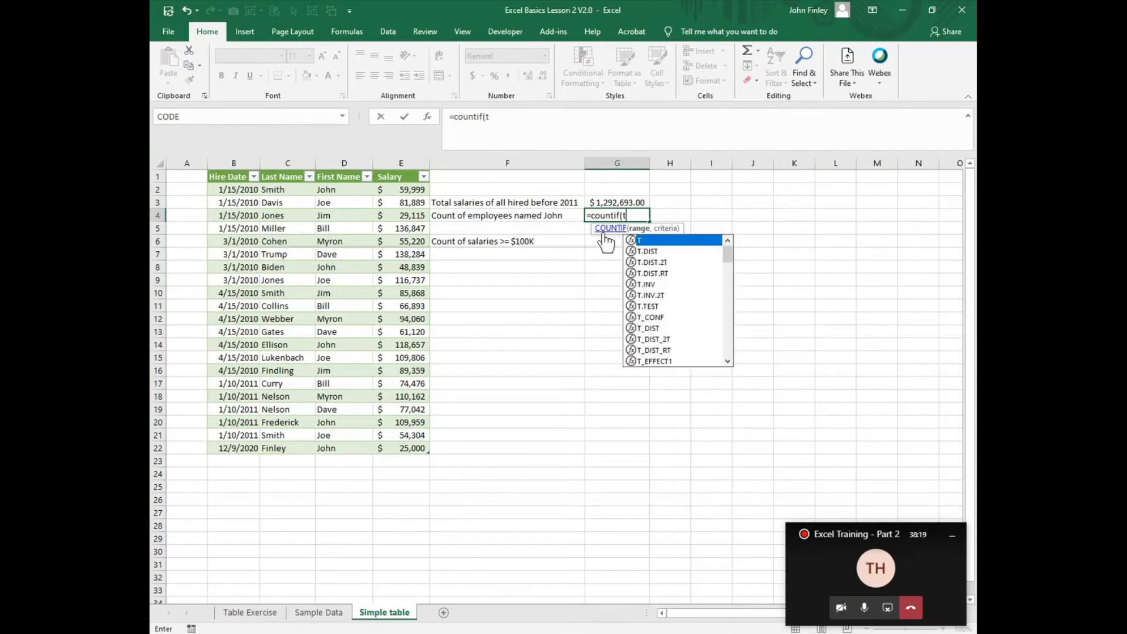
Step: Enter Tbl_HireData[First Name] as the range argument of the COUNTIF formula in G4
{"action": "type", "text": "bl"}
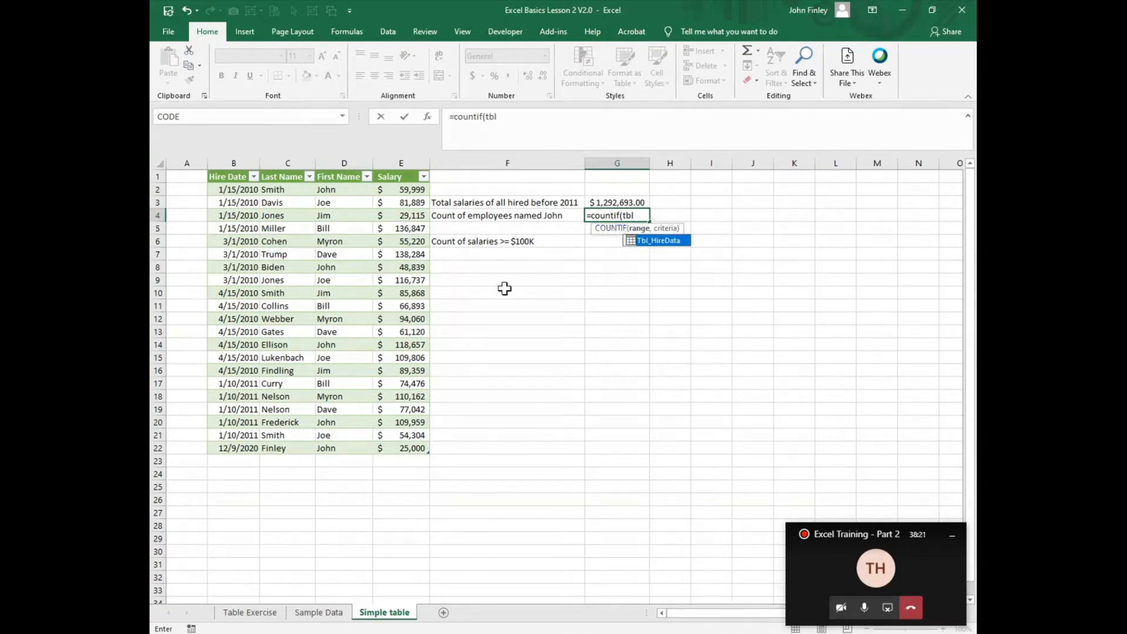
{"action": "double_click", "coordinate": [665, 239]}
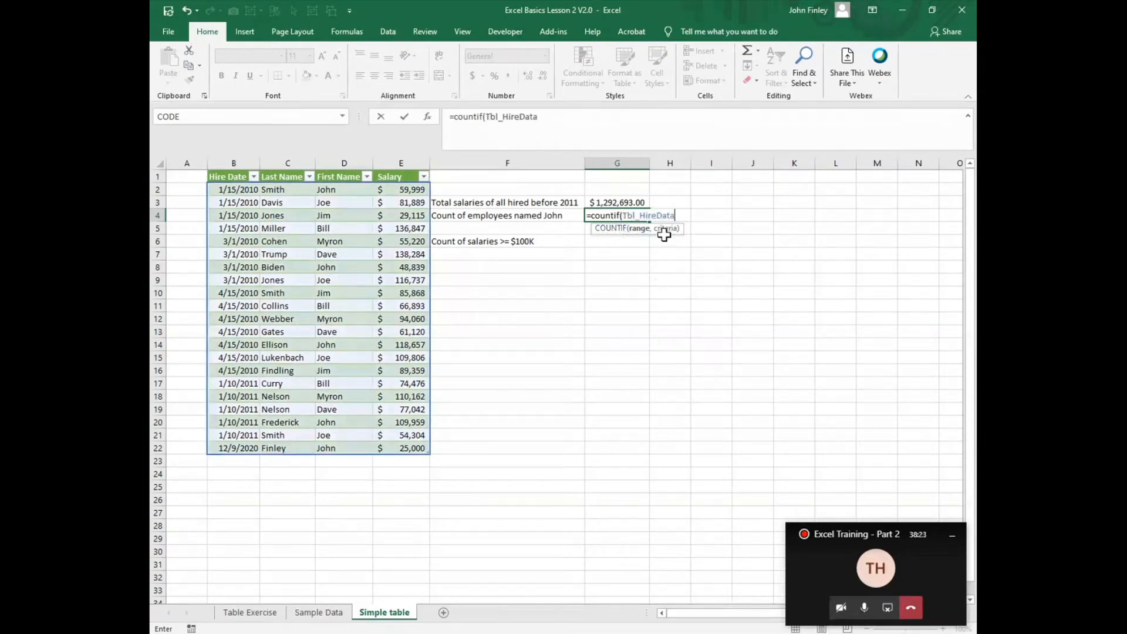
{"action": "type", "text": "["}
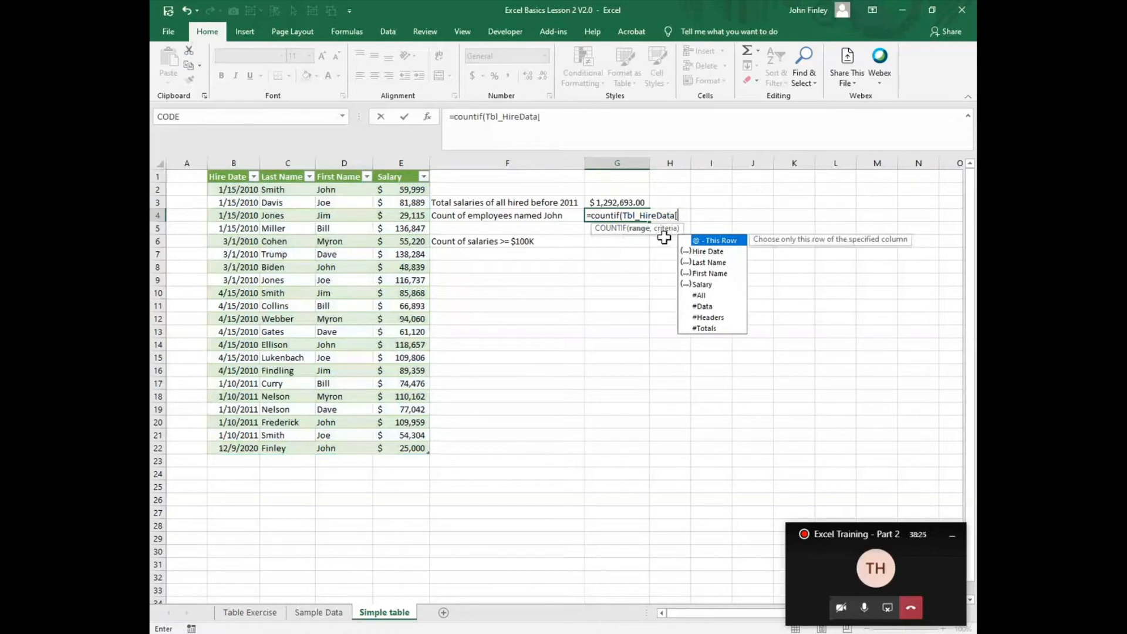
{"action": "double_click", "coordinate": [707, 275]}
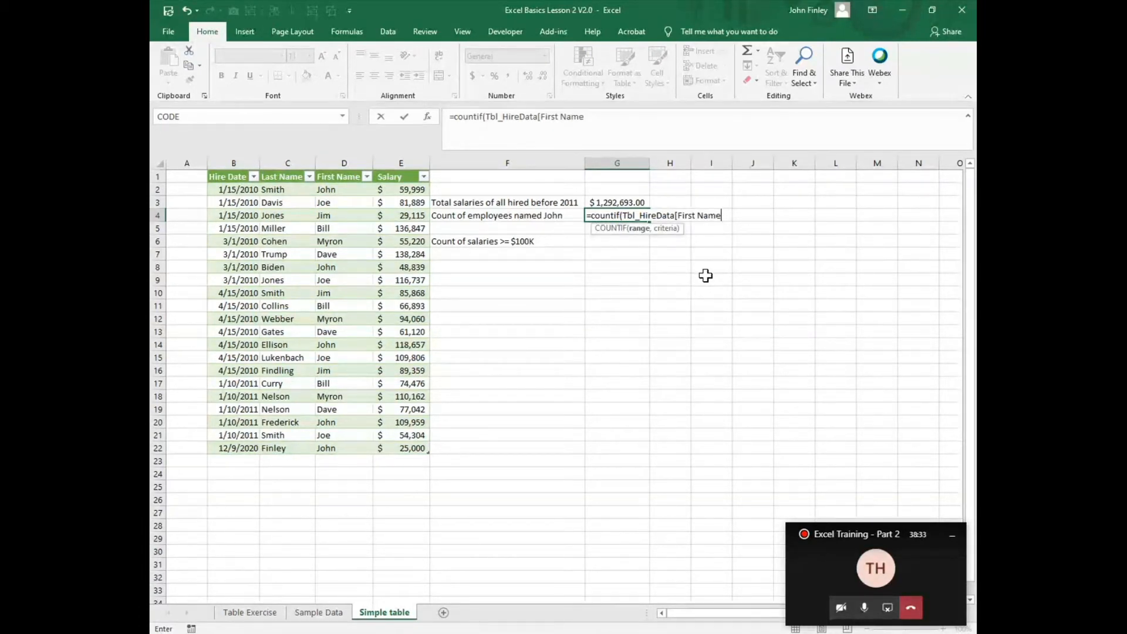
{"action": "type", "text": "]"}
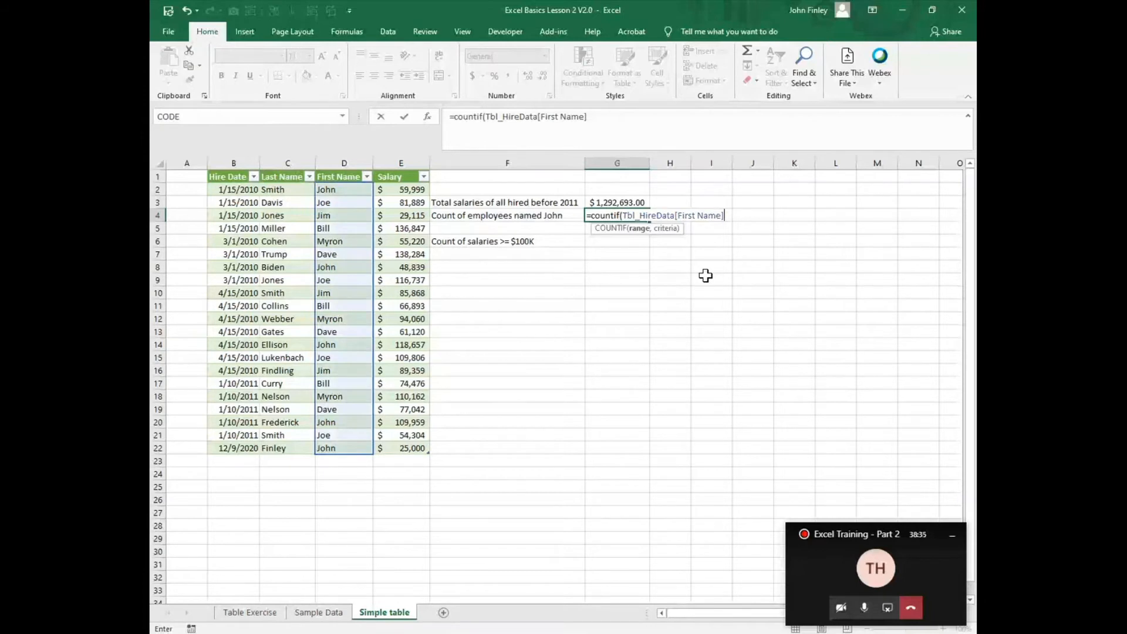
{"action": "type", "text": ","}
Step: Enter the first name from the F4 label as quoted criteria in the G4 COUNTIF formula and complete it
{"action": "type", "text": "\"John"}
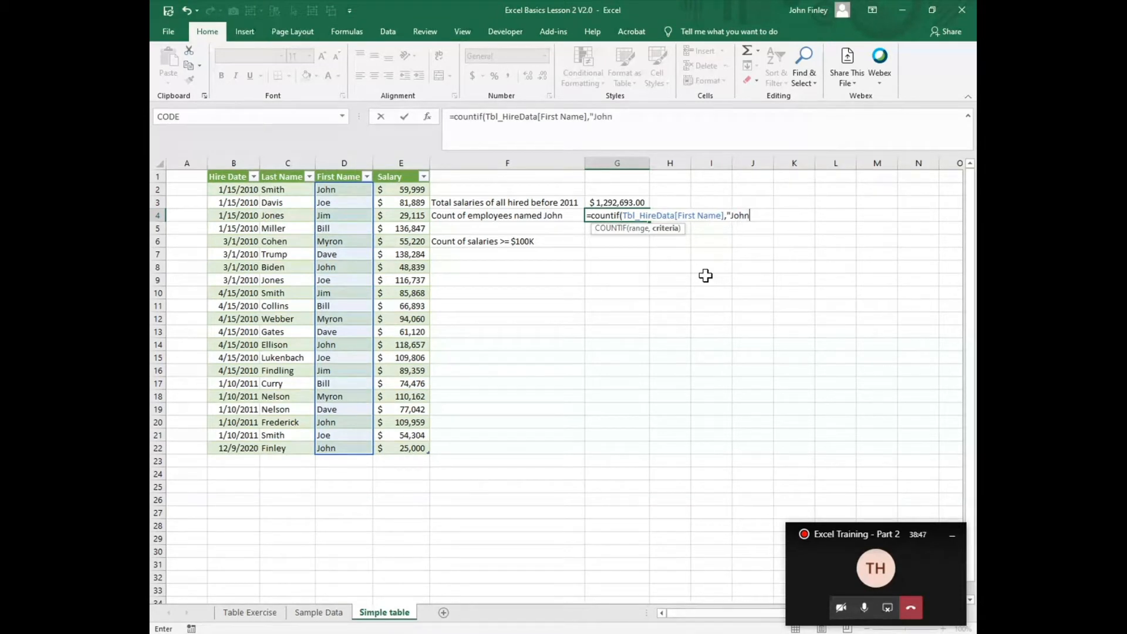
{"action": "type", "text": "\")"}
{"action": "key", "text": "Return"}
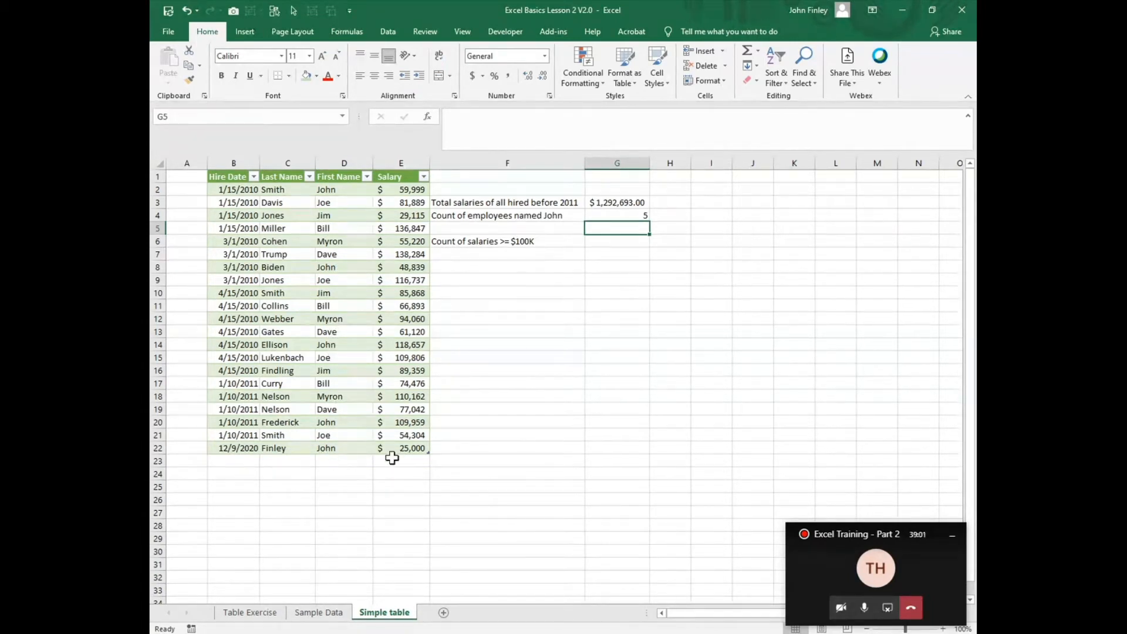
Step: Begin a COUNTIF formula in G6 for the salaries of at least $100K, with Tbl_HireData[Salary] as its range
{"action": "left_click", "coordinate": [616, 245]}
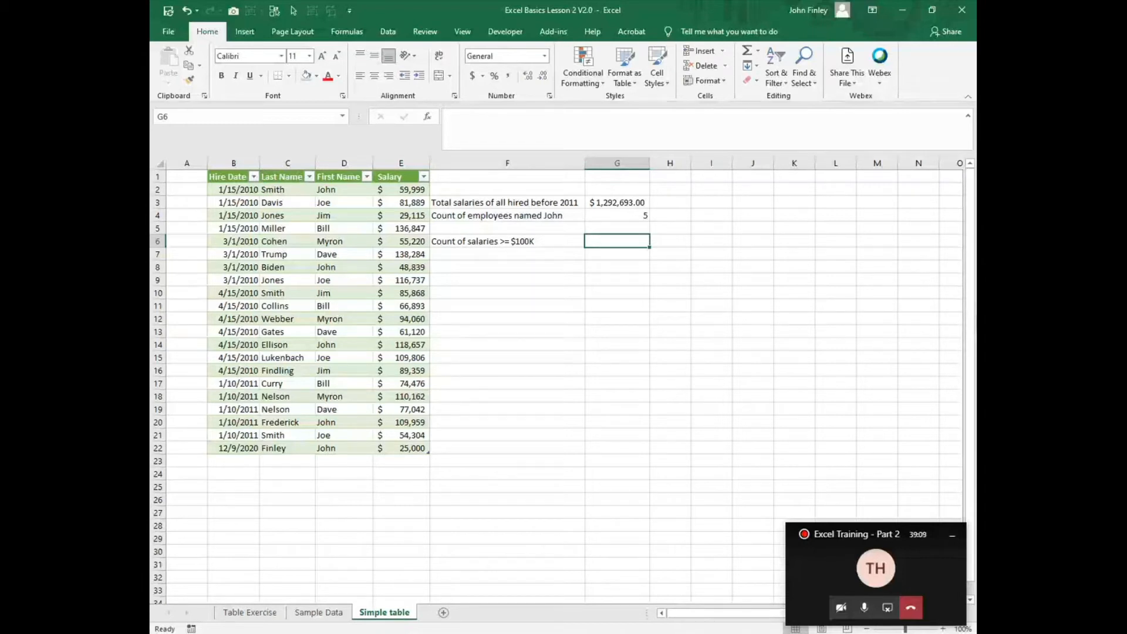
{"action": "type", "text": "=c"}
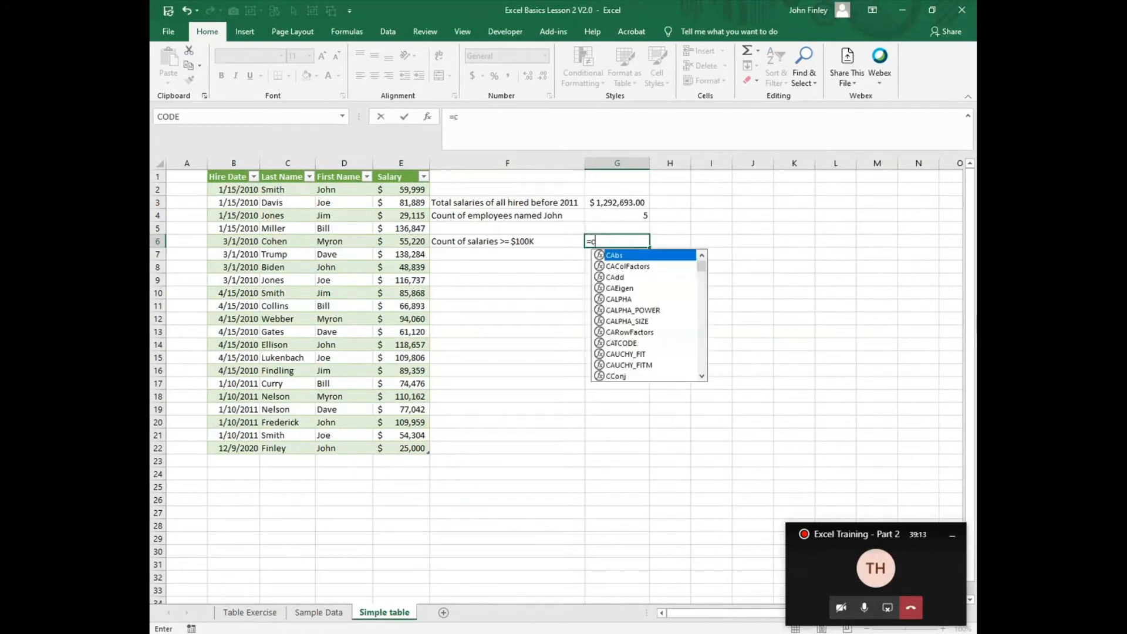
{"action": "type", "text": "ountif("}
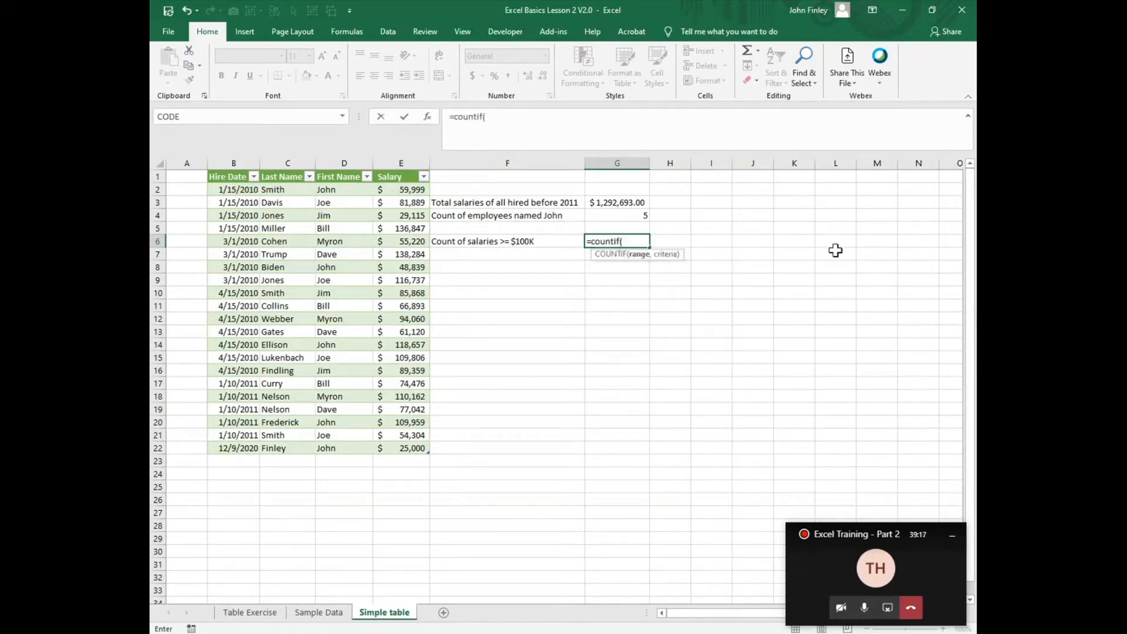
{"action": "type", "text": "tbl"}
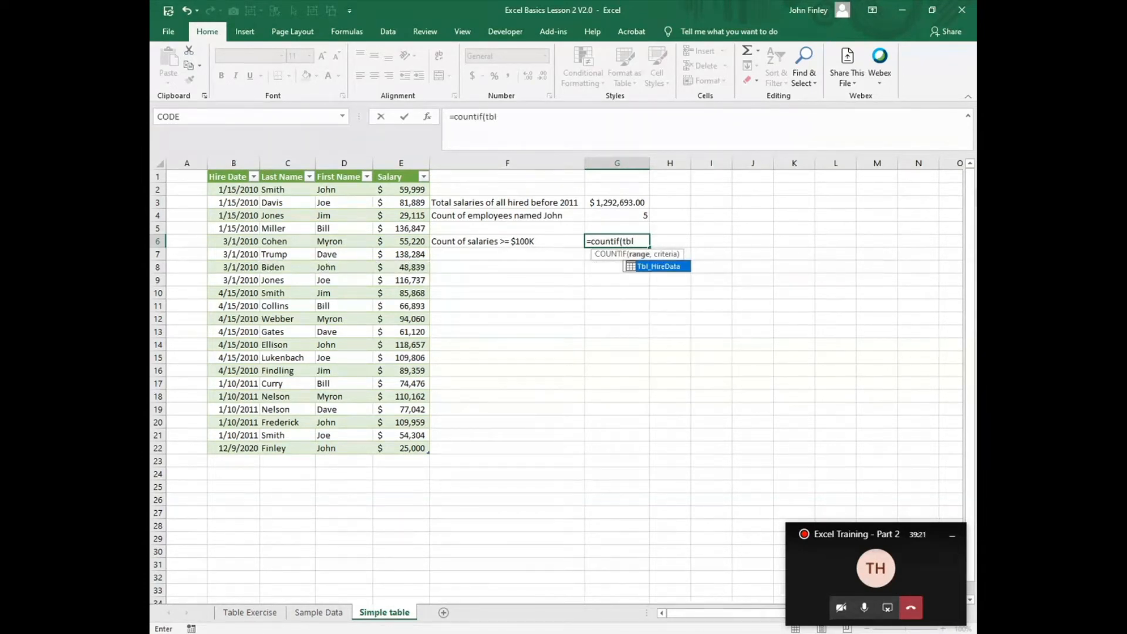
{"action": "double_click", "coordinate": [667, 269]}
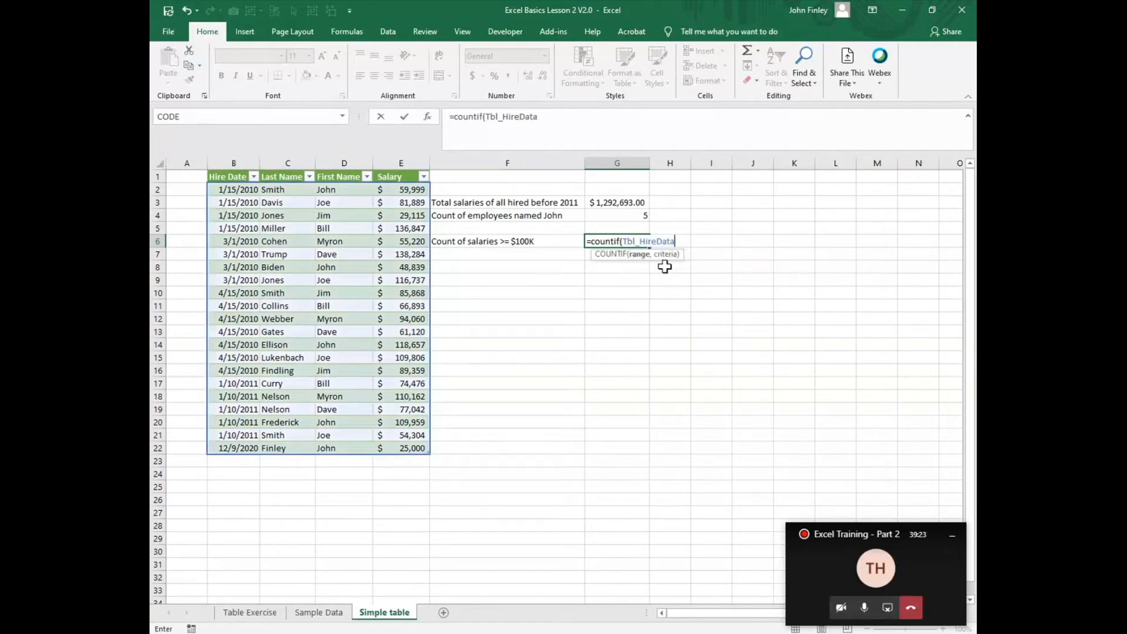
{"action": "type", "text": "["}
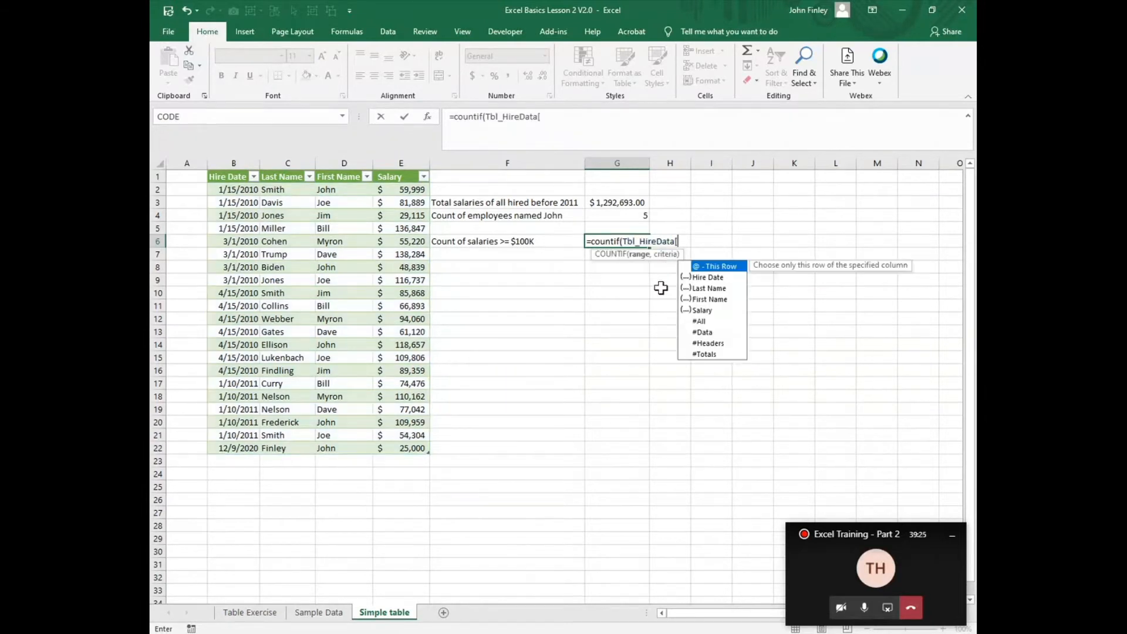
{"action": "left_click", "coordinate": [704, 312]}
{"action": "double_click", "coordinate": [702, 311]}
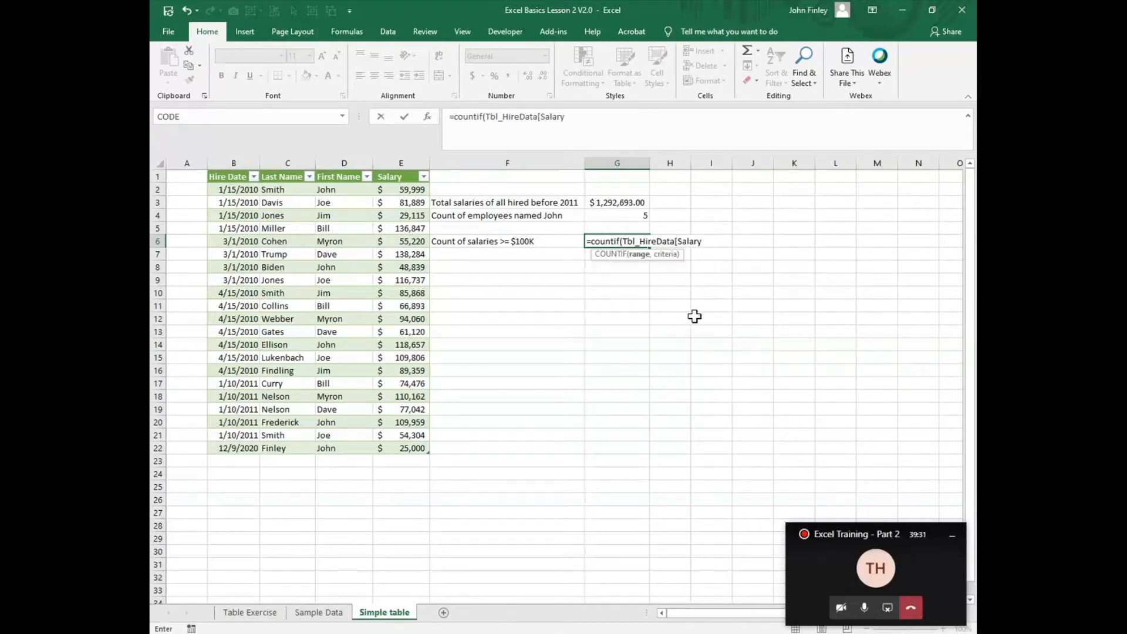
{"action": "type", "text": "]"}
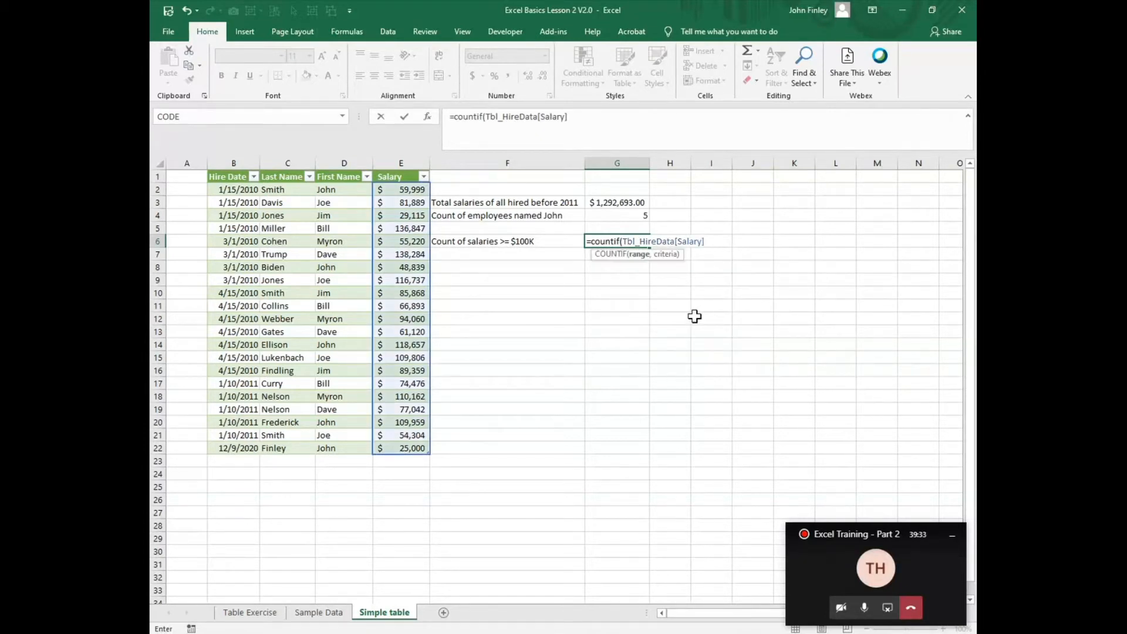
{"action": "type", "text": ",\">100000"}
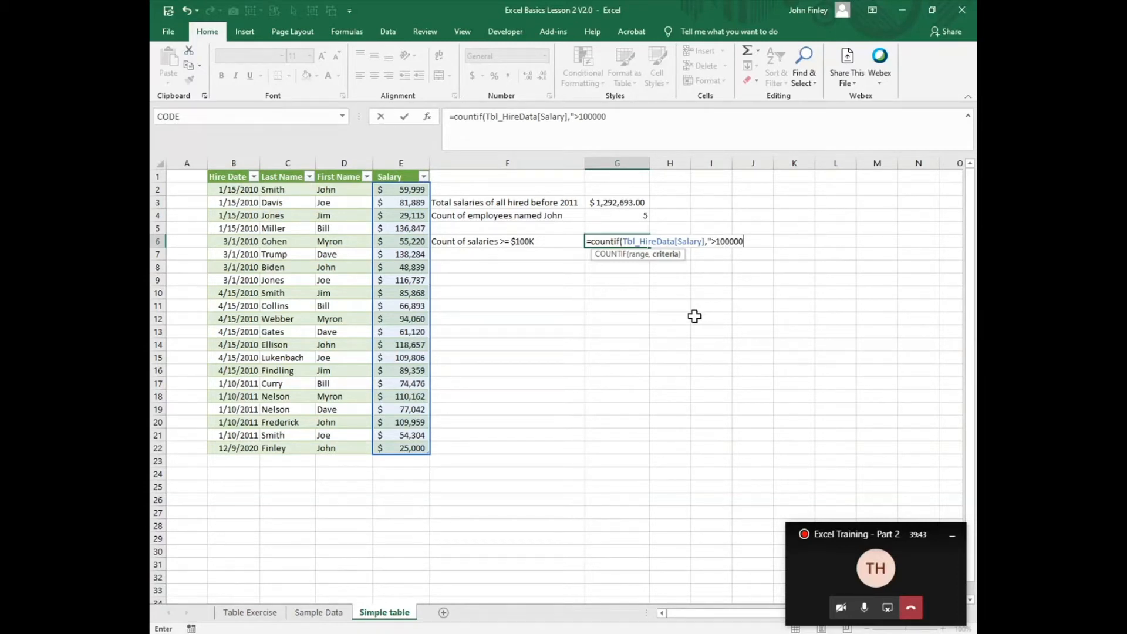
{"action": "type", "text": "\")"}
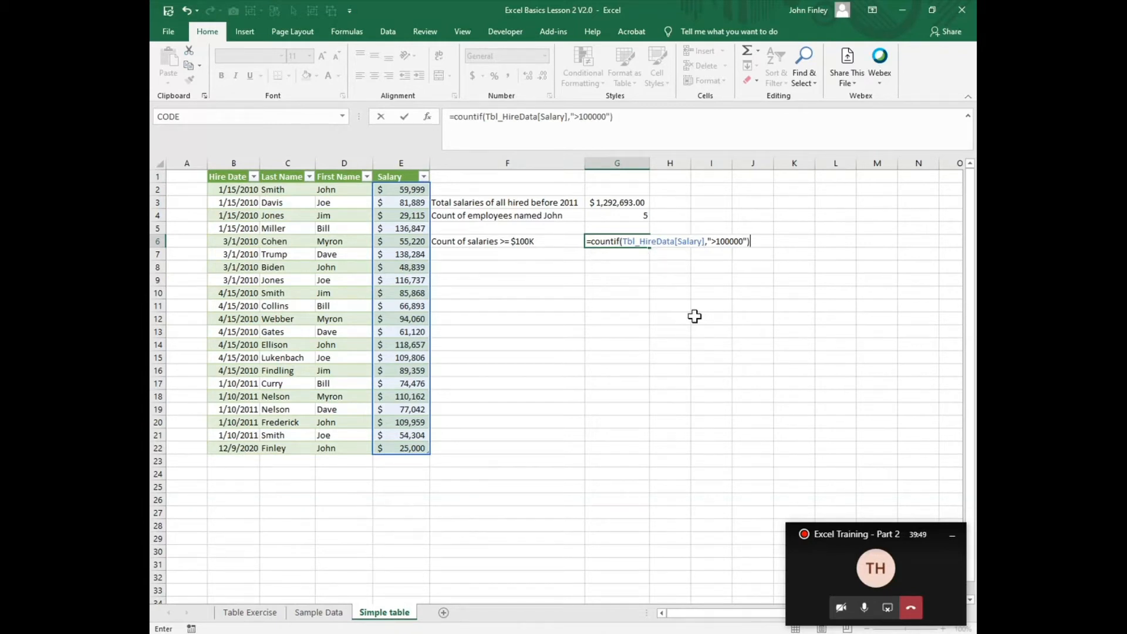
Step: Add the criteria ">100000" to the COUNTIF formula in G6 and complete it
{"action": "key", "text": "Return"}
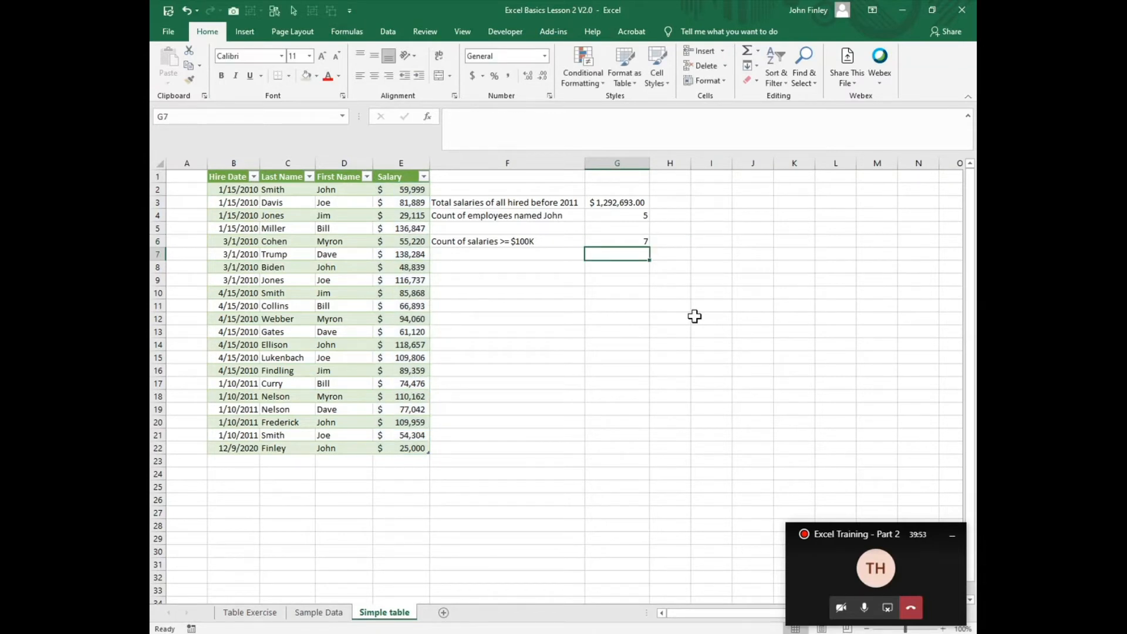
Step: Filter the Salary column to values greater than 100000 and select the filtered salaries to check the count
{"action": "left_click", "coordinate": [423, 177]}
{"action": "mouse_move", "coordinate": [341, 287]}
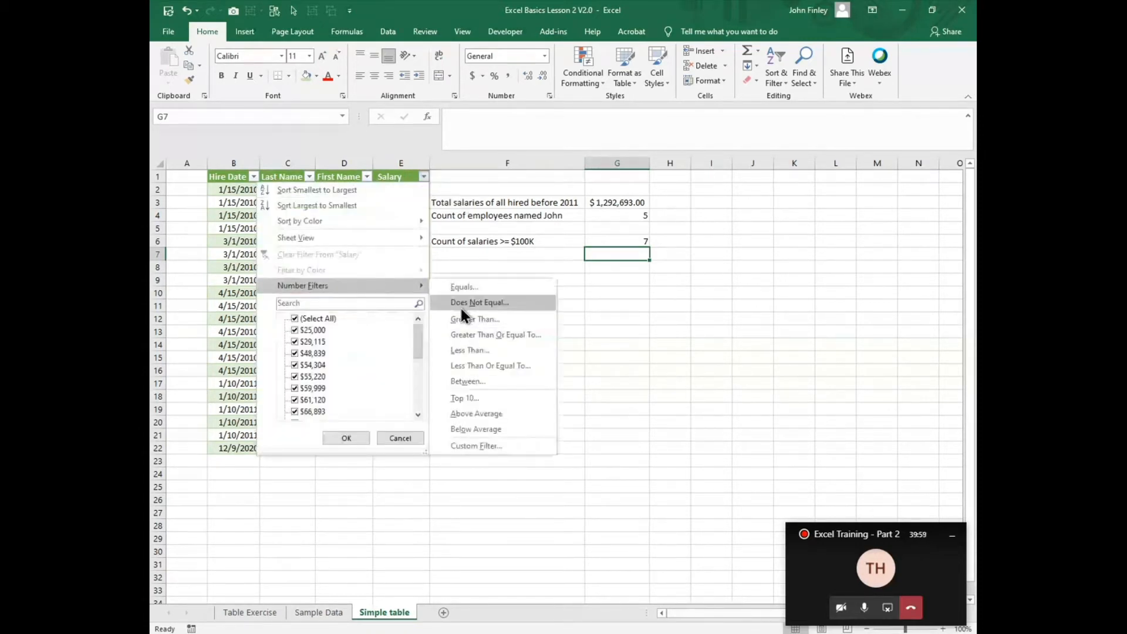
{"action": "left_click", "coordinate": [473, 320]}
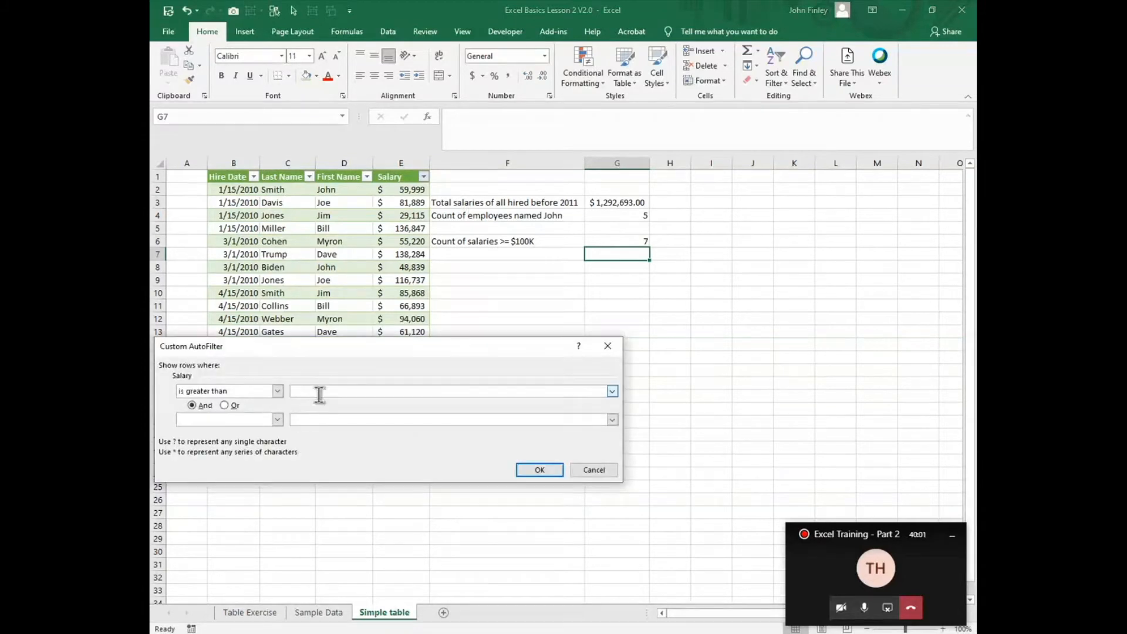
{"action": "type", "text": "100000"}
{"action": "key", "text": "Return"}
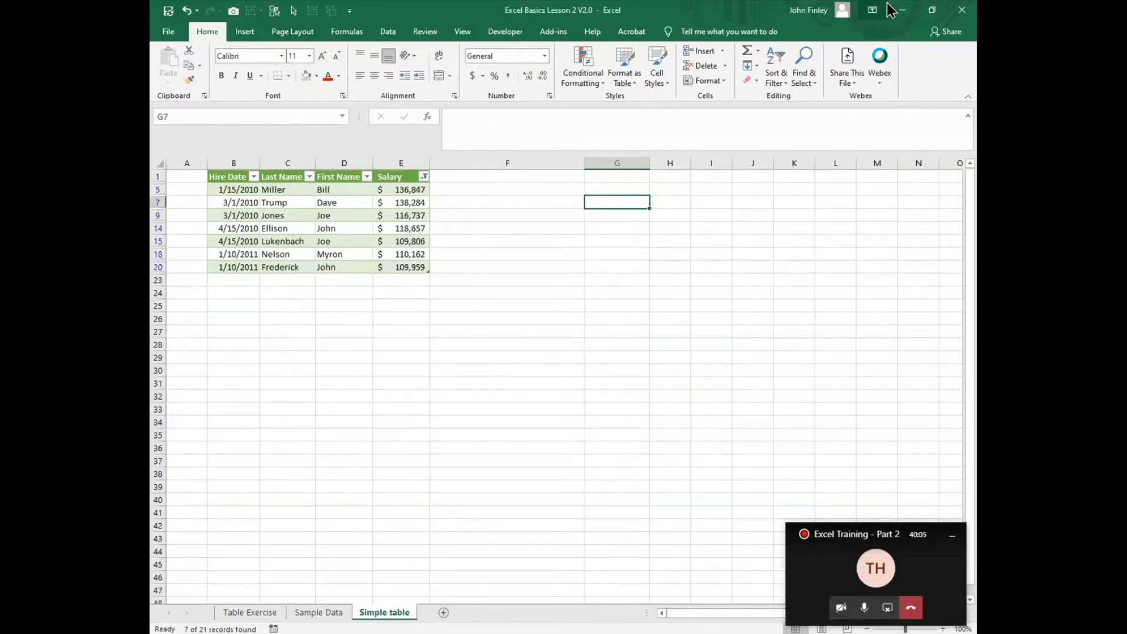
{"action": "left_click_drag", "start_coordinate": [414, 191], "coordinate": [406, 268]}
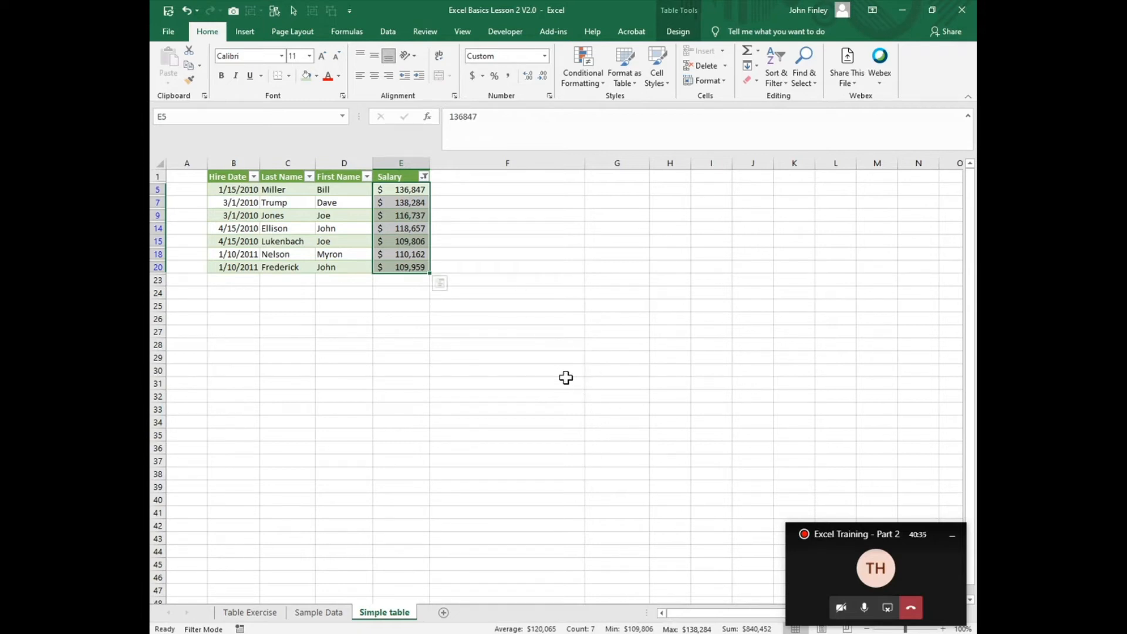
Step: Clear the filter from the Salary column and deselect the salary cells
{"action": "left_click", "coordinate": [424, 176]}
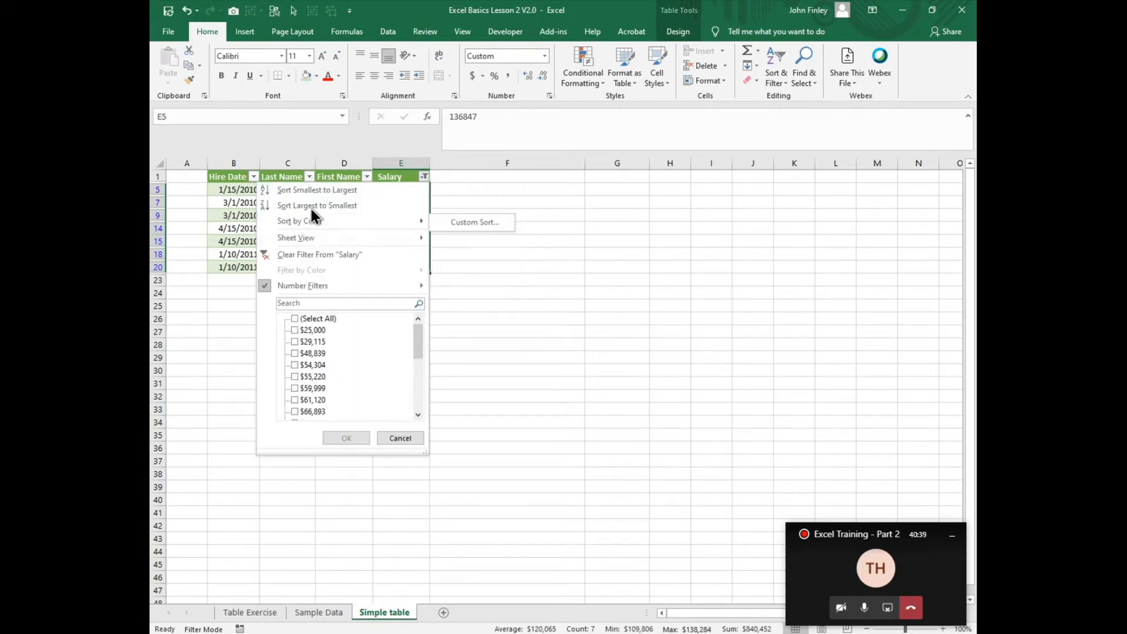
{"action": "left_click", "coordinate": [306, 257]}
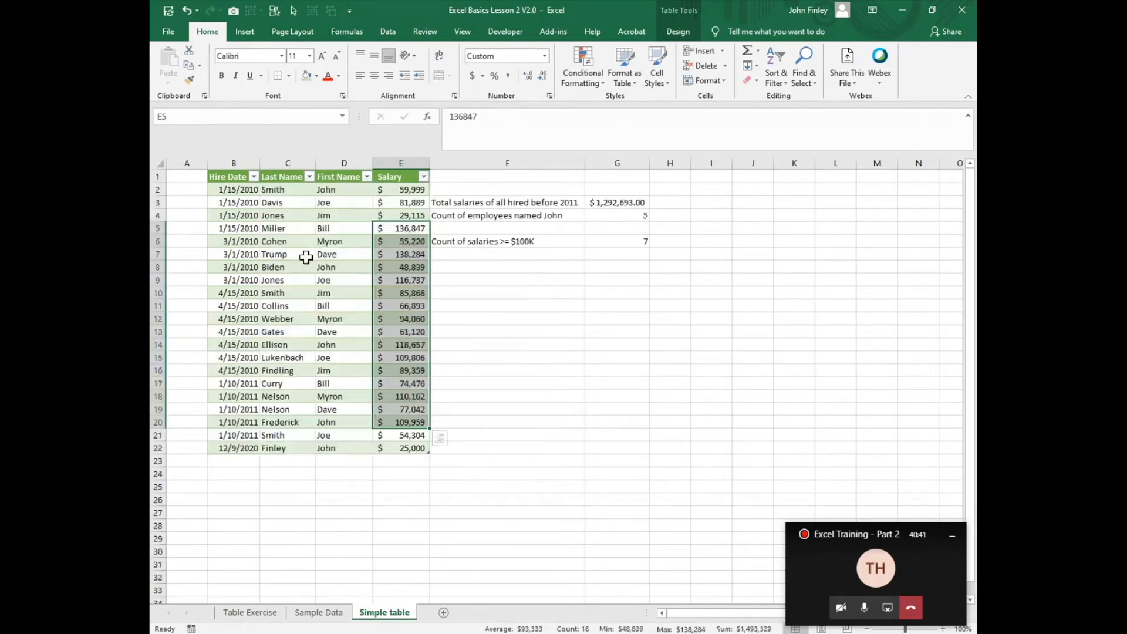
{"action": "left_click", "coordinate": [562, 488]}
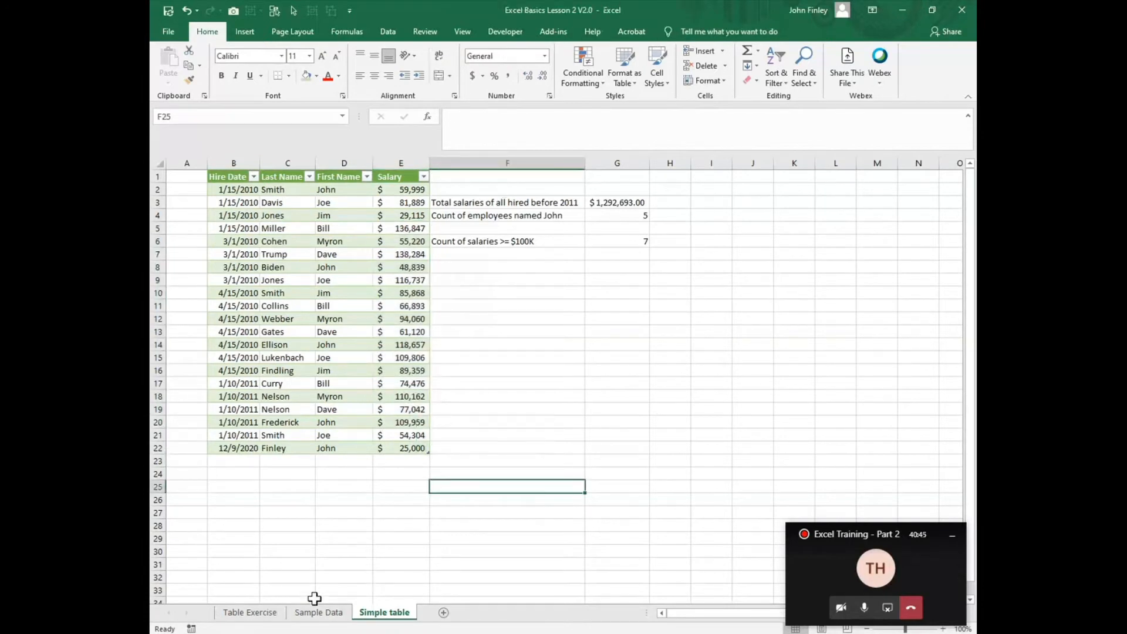
Step: Follow the Go to Simple Table link on the Table Exercise sheet, and return to that sheet
{"action": "left_click", "coordinate": [239, 616]}
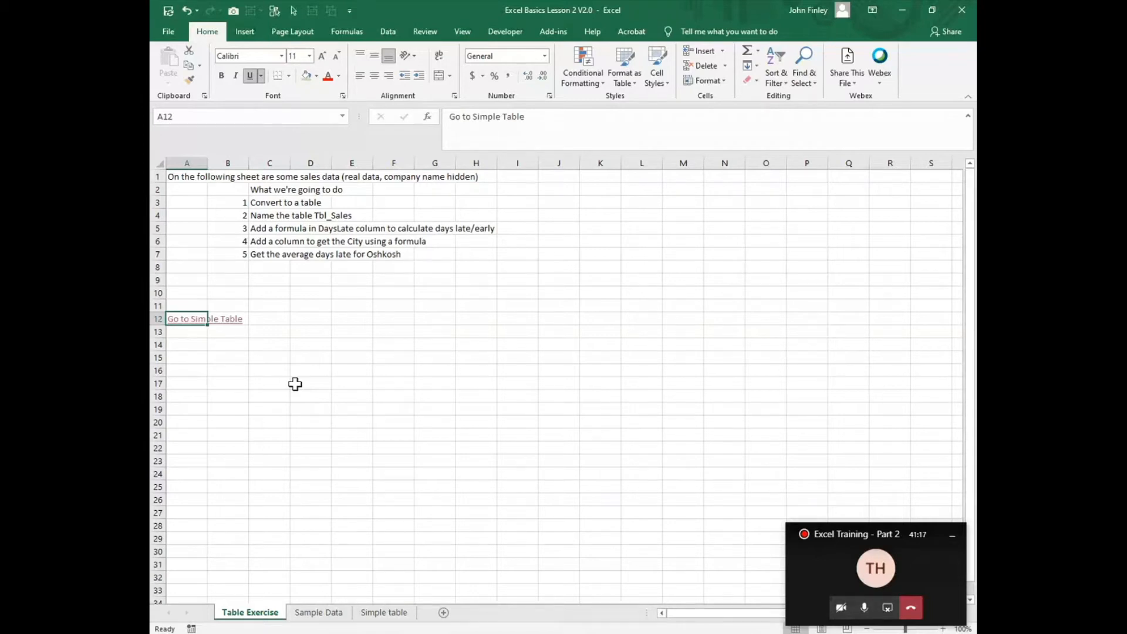
{"action": "left_click", "coordinate": [177, 323]}
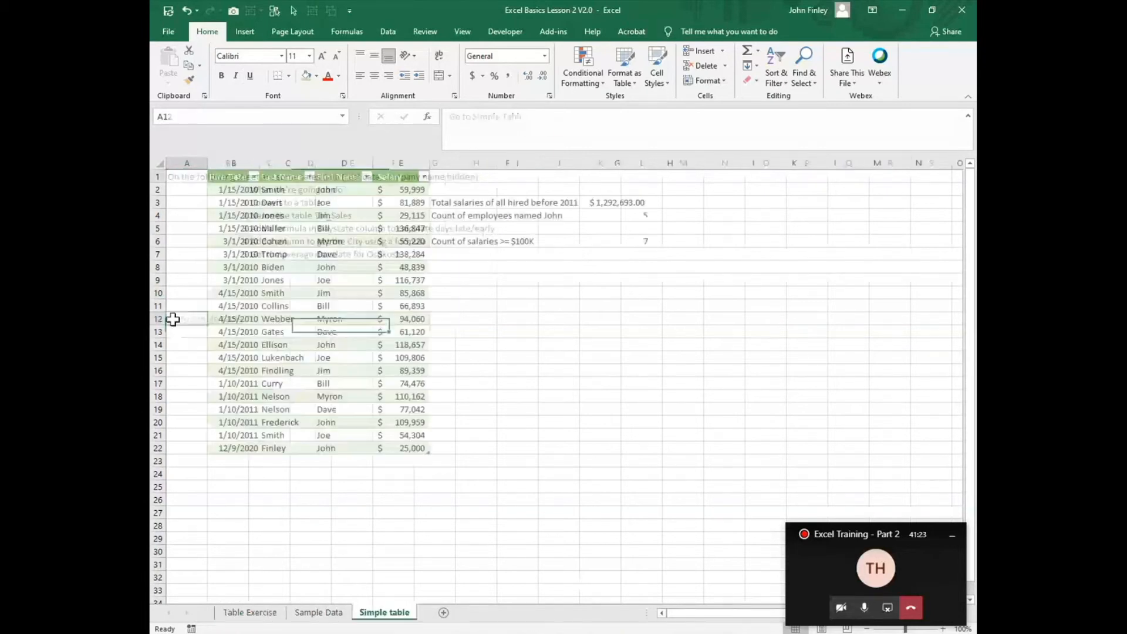
{"action": "left_click", "coordinate": [234, 612]}
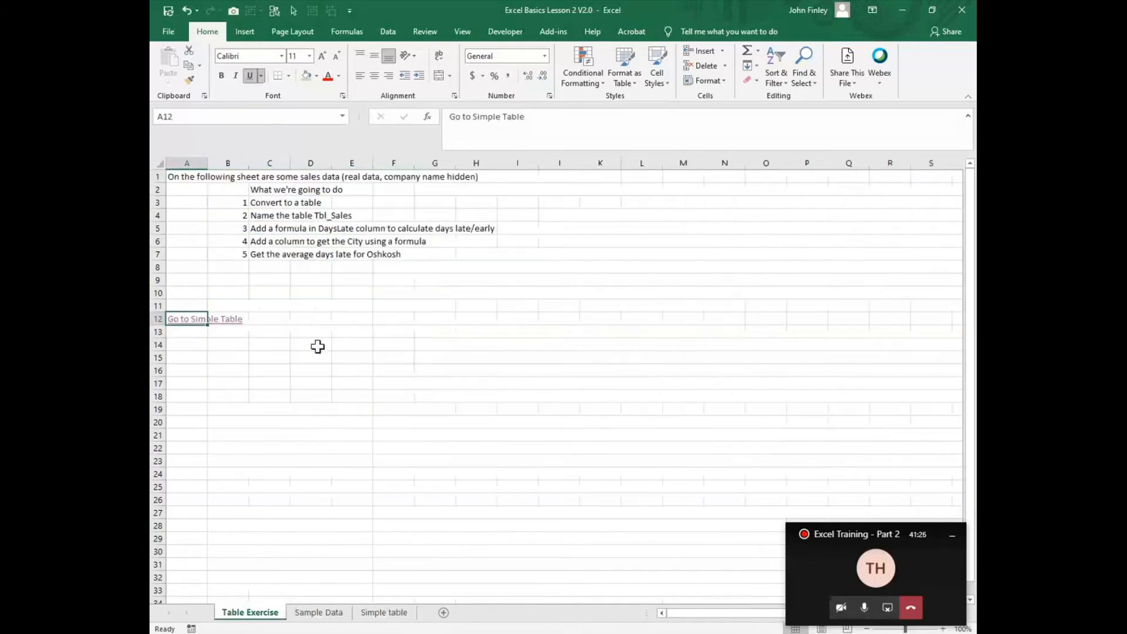
Step: Examine the settings of the Go to Simple Table hyperlink in A12 and accept them as they are
{"action": "left_click", "coordinate": [283, 320]}
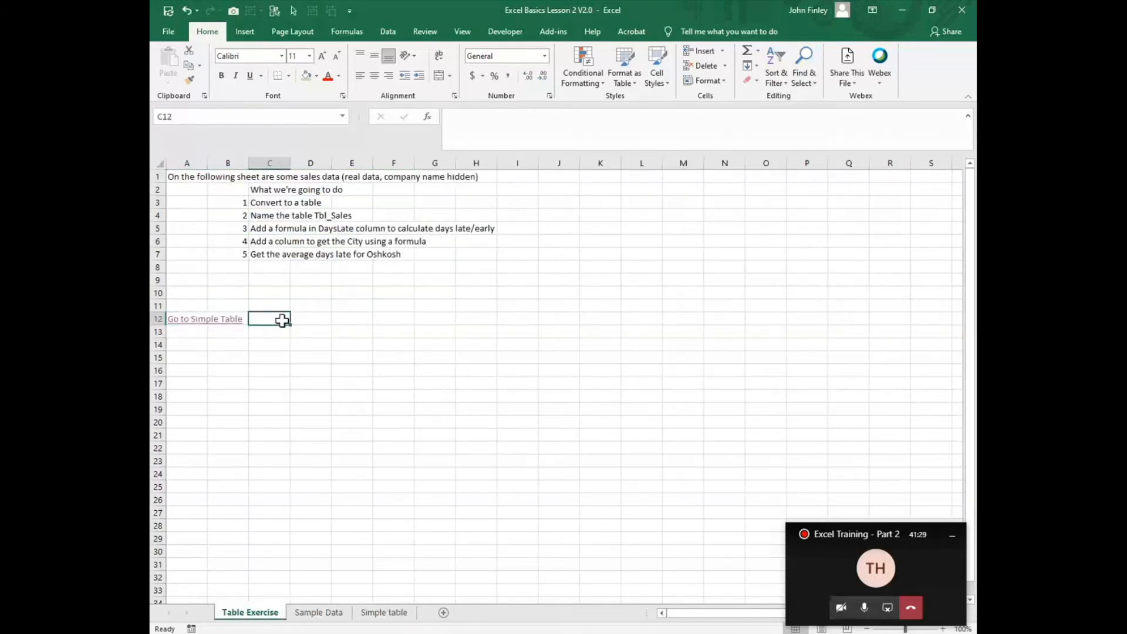
{"action": "right_click", "coordinate": [179, 317]}
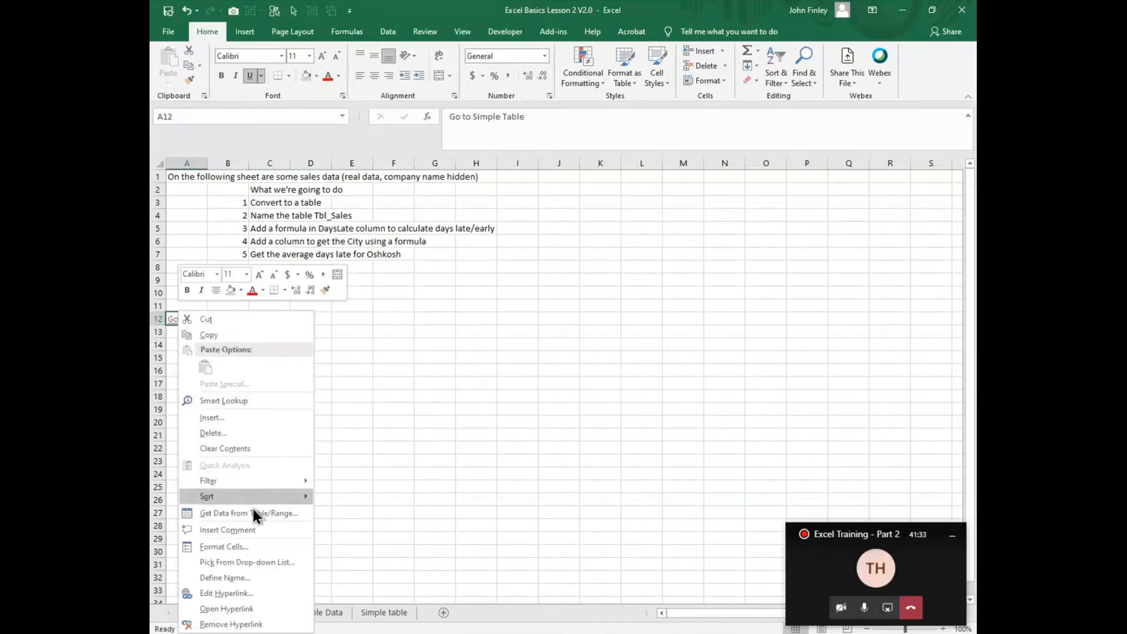
{"action": "left_click", "coordinate": [220, 594]}
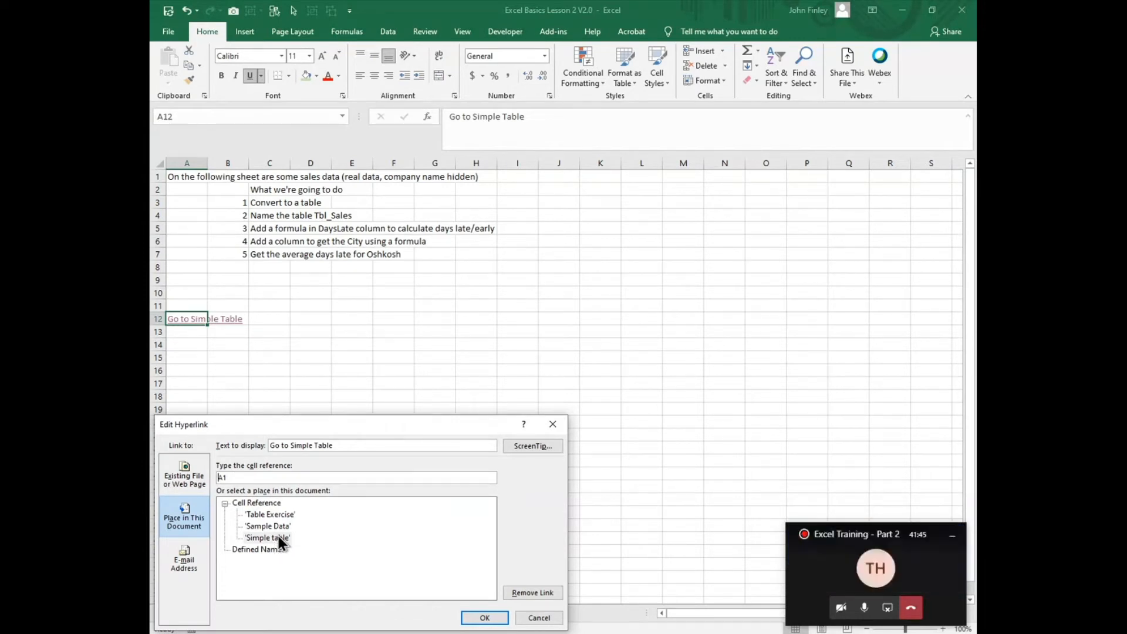
{"action": "left_click", "coordinate": [486, 620]}
Step: Enter the label "Go to Sample Data" in A14 of the Table Exercise sheet
{"action": "left_click", "coordinate": [181, 346]}
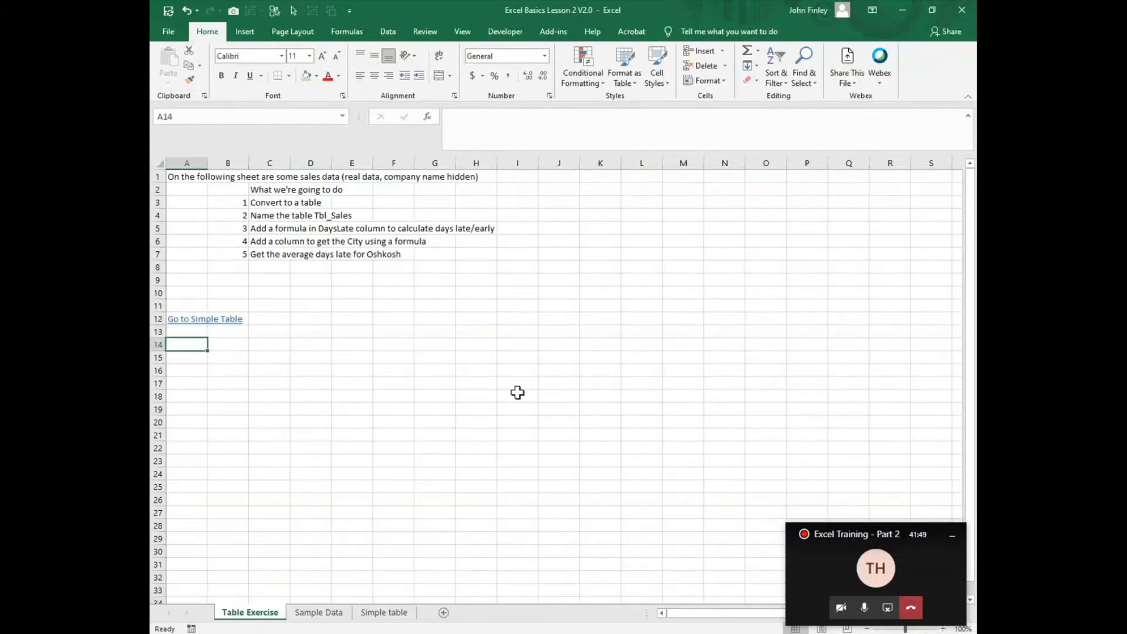
{"action": "type", "text": "G"}
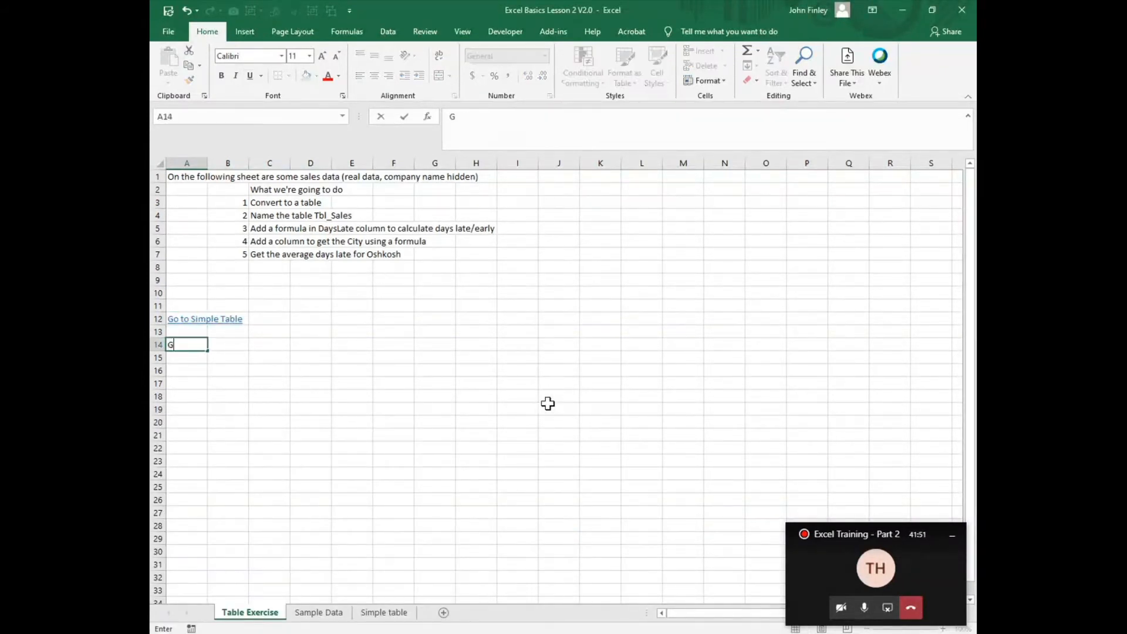
{"action": "type", "text": "o to Sample Data"}
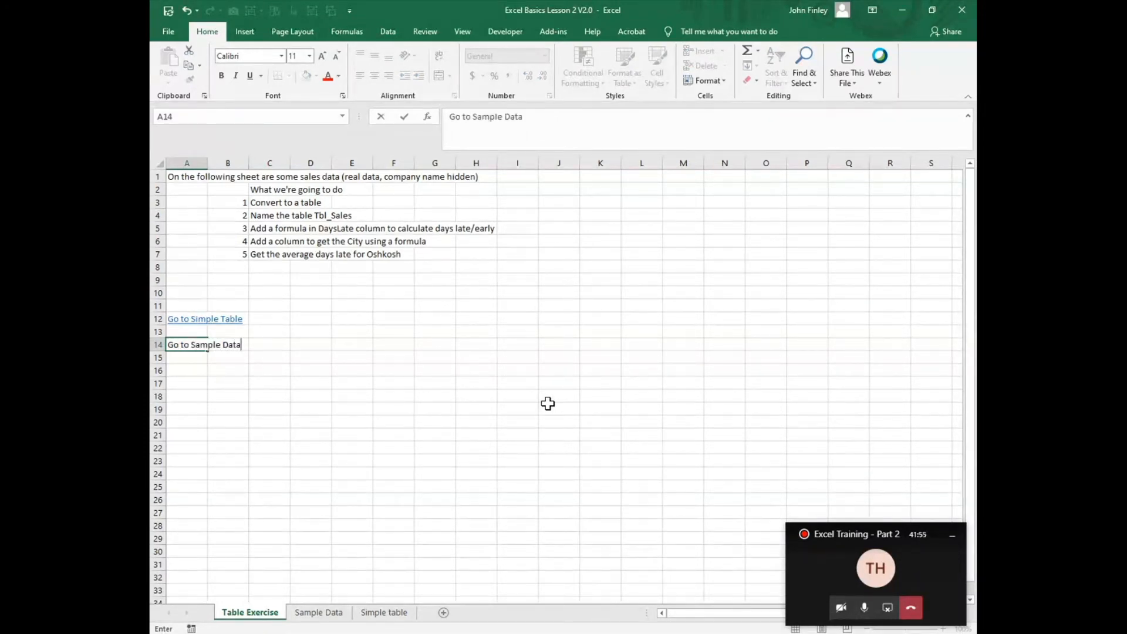
{"action": "key", "text": "Return"}
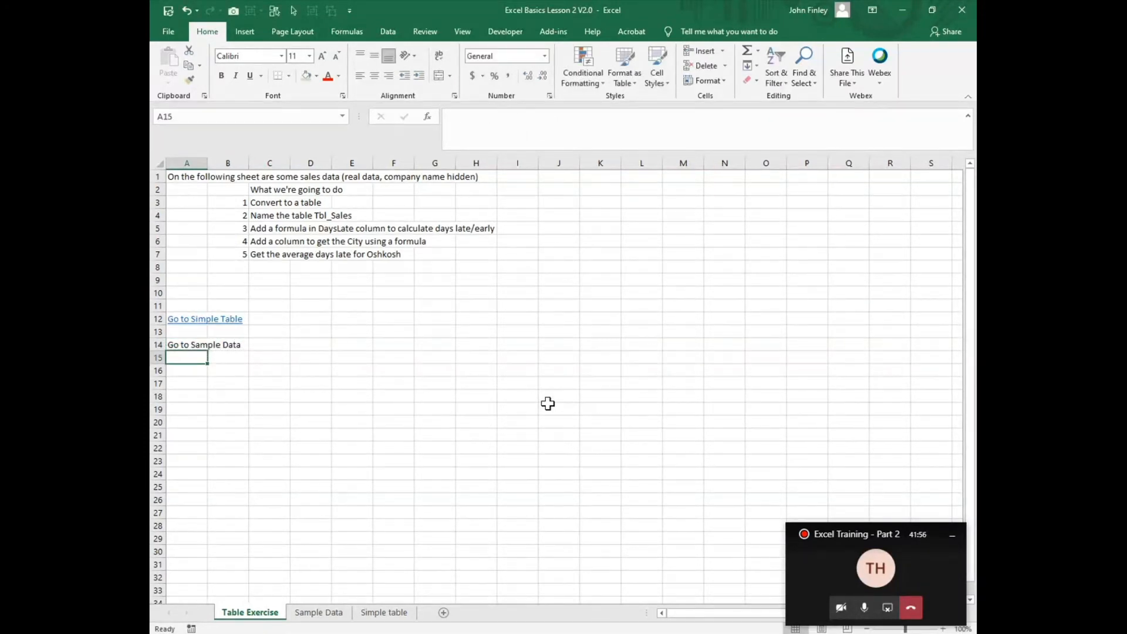
Step: Hyperlink the A14 label to cell A1 of the Sample Data sheet in this document and follow the link
{"action": "left_click", "coordinate": [170, 340]}
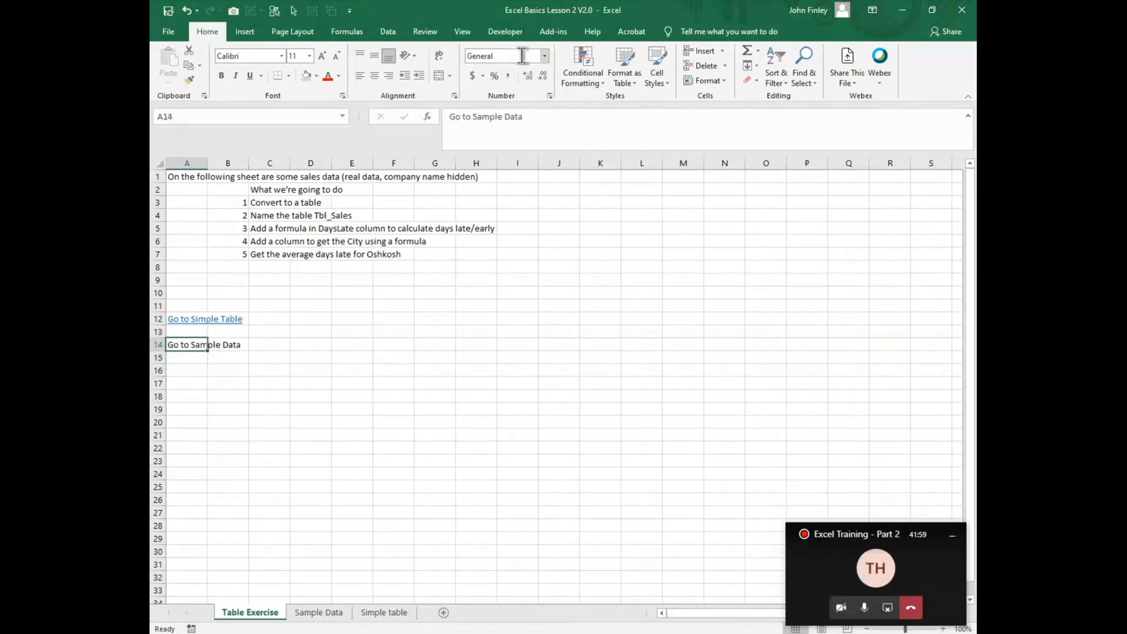
{"action": "left_click", "coordinate": [238, 37]}
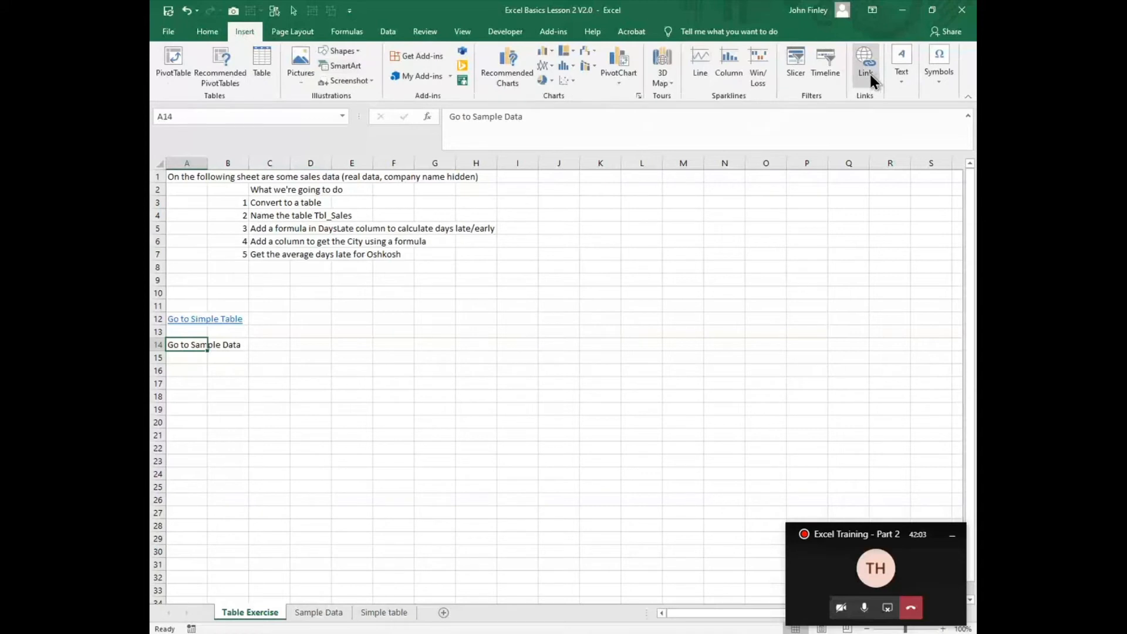
{"action": "left_click", "coordinate": [868, 72]}
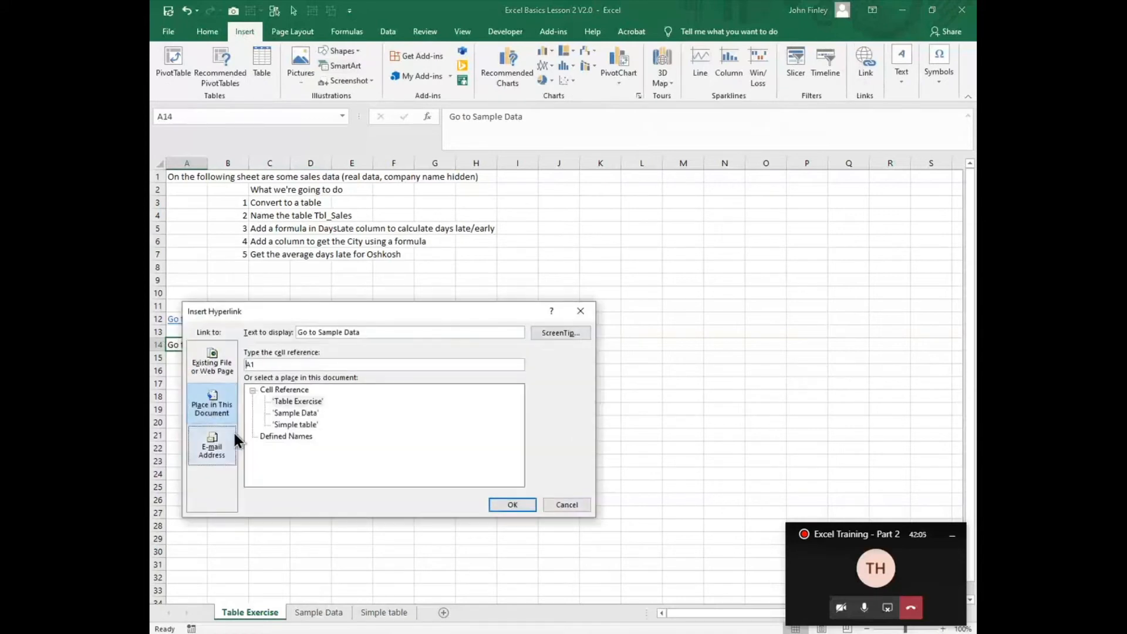
{"action": "left_click", "coordinate": [293, 413]}
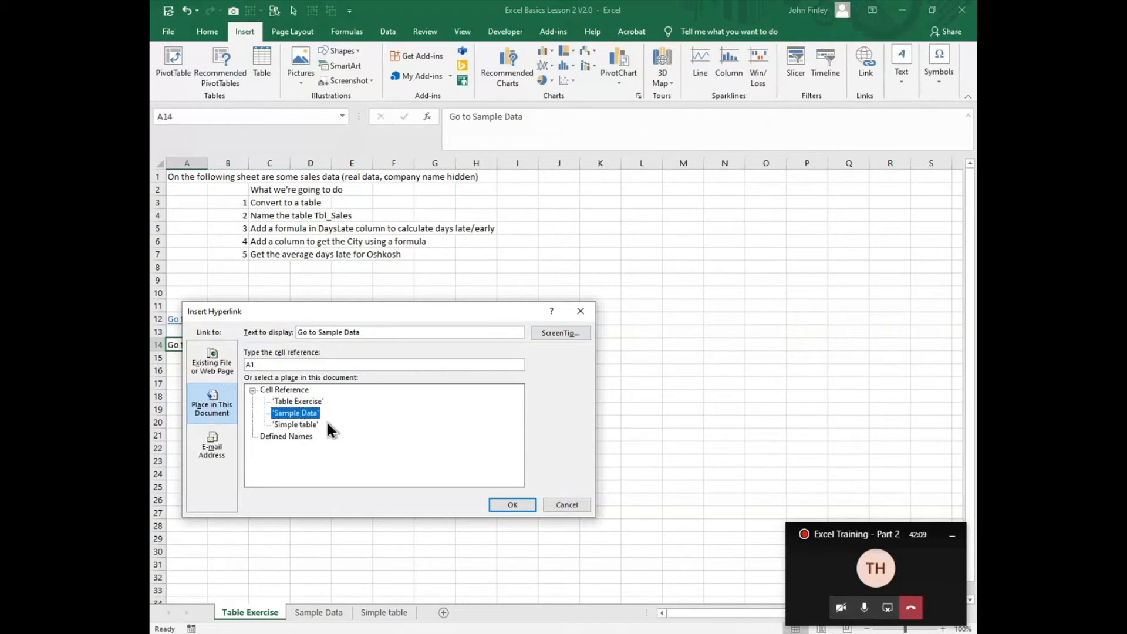
{"action": "left_click", "coordinate": [523, 505]}
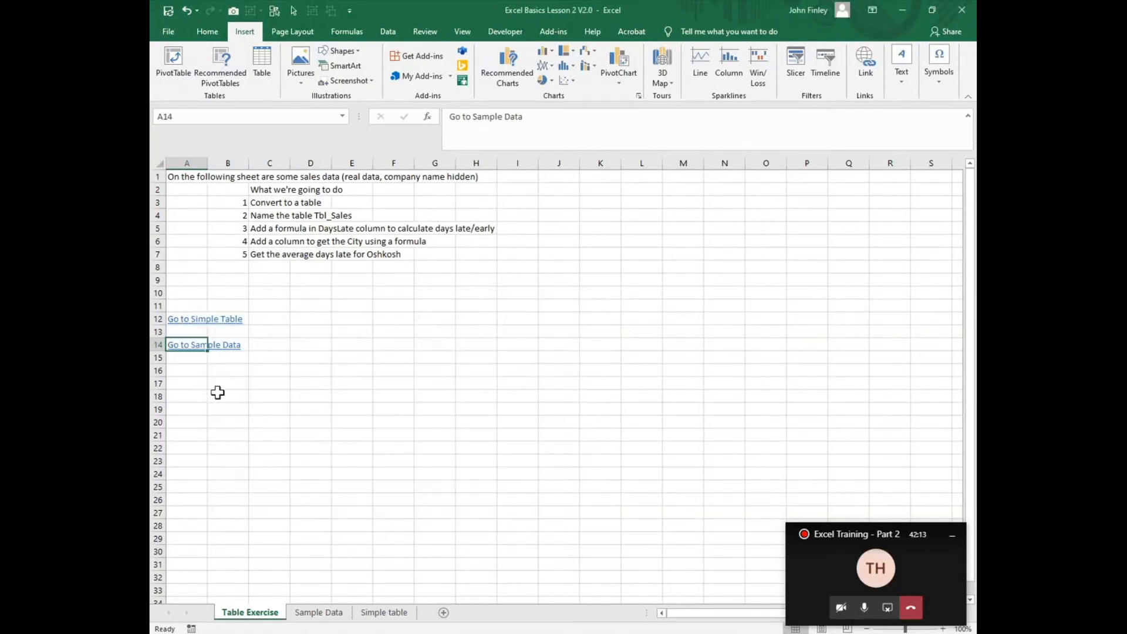
{"action": "left_click", "coordinate": [178, 346]}
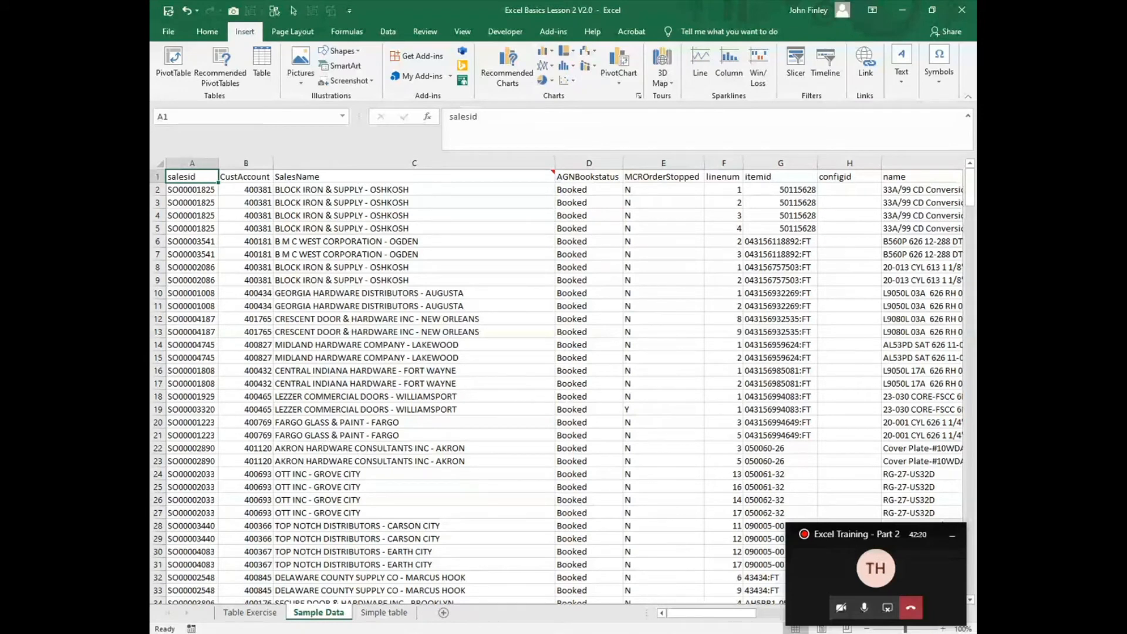
Step: On the Simple table sheet, enter a FORMULATEXT formula in H3 that displays the formula in G3
{"action": "mouse_move", "coordinate": [736, 633]}
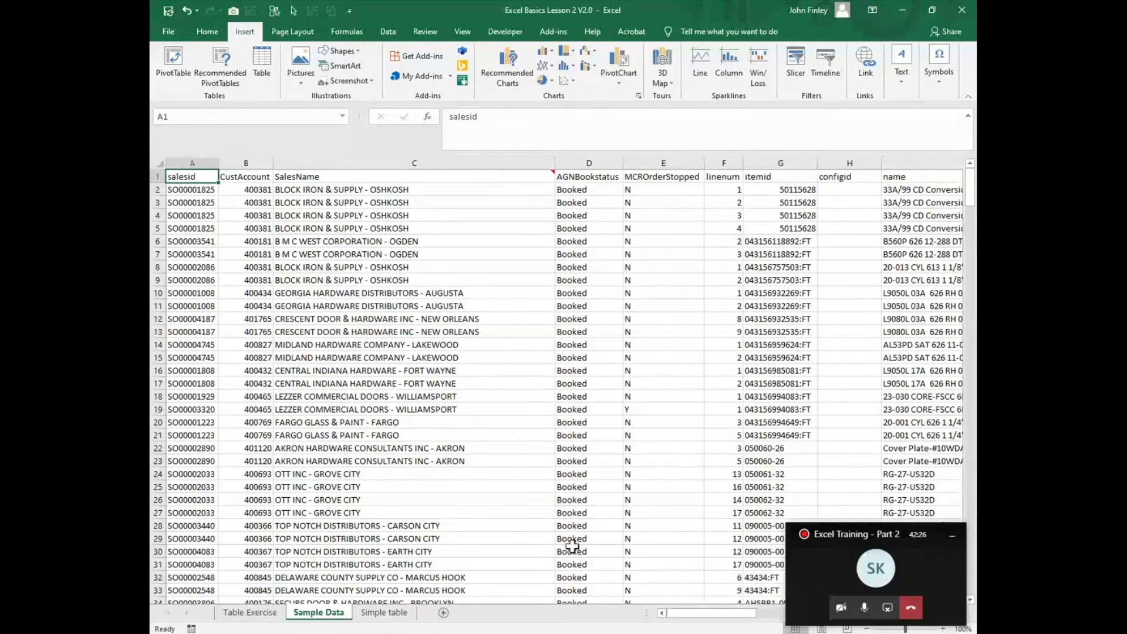
{"action": "left_click", "coordinate": [398, 615]}
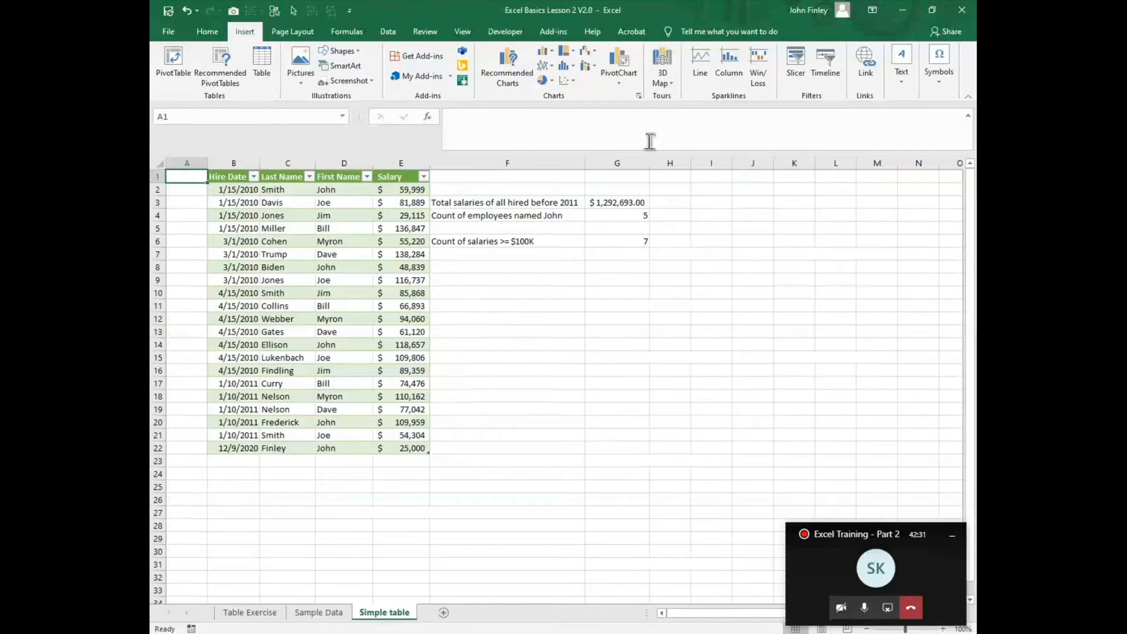
{"action": "left_click", "coordinate": [637, 204]}
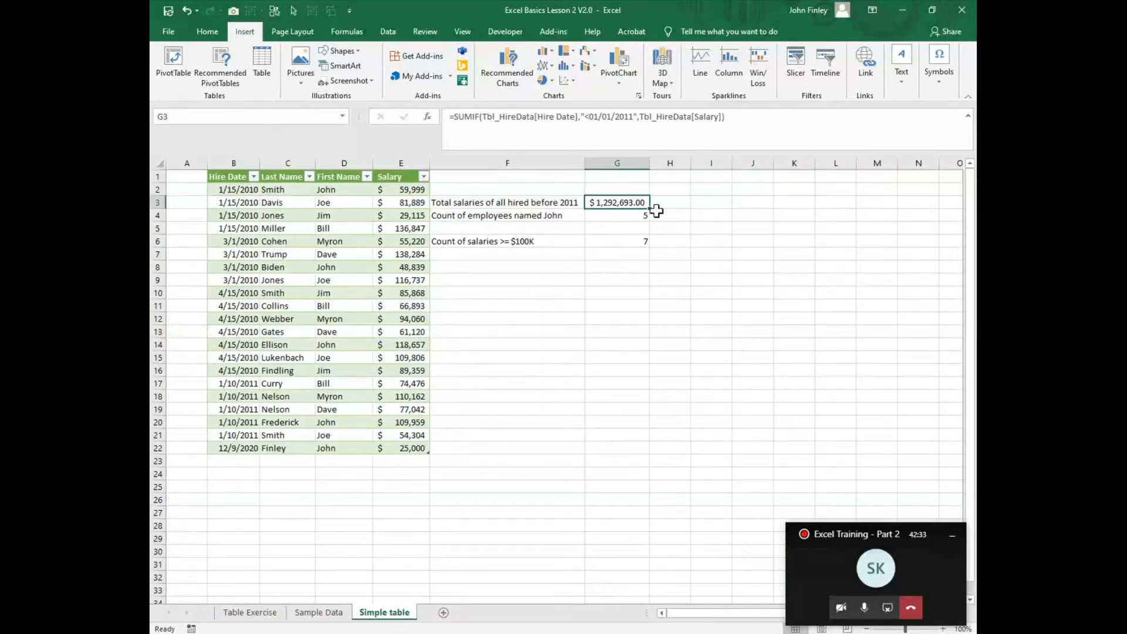
{"action": "left_click", "coordinate": [676, 201]}
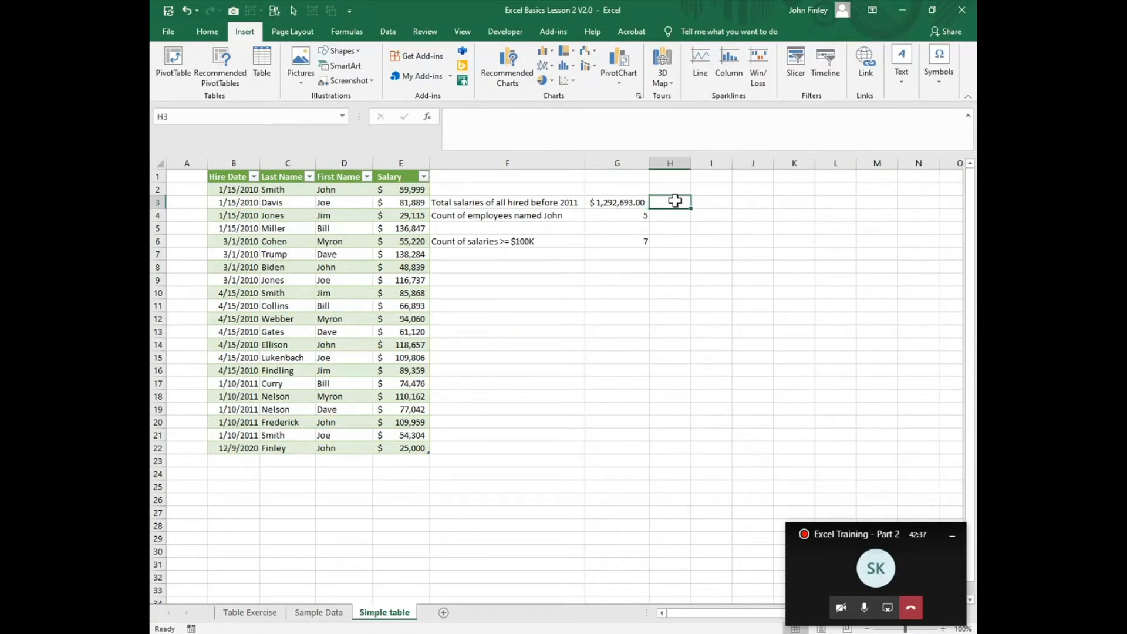
{"action": "type", "text": "=formula"}
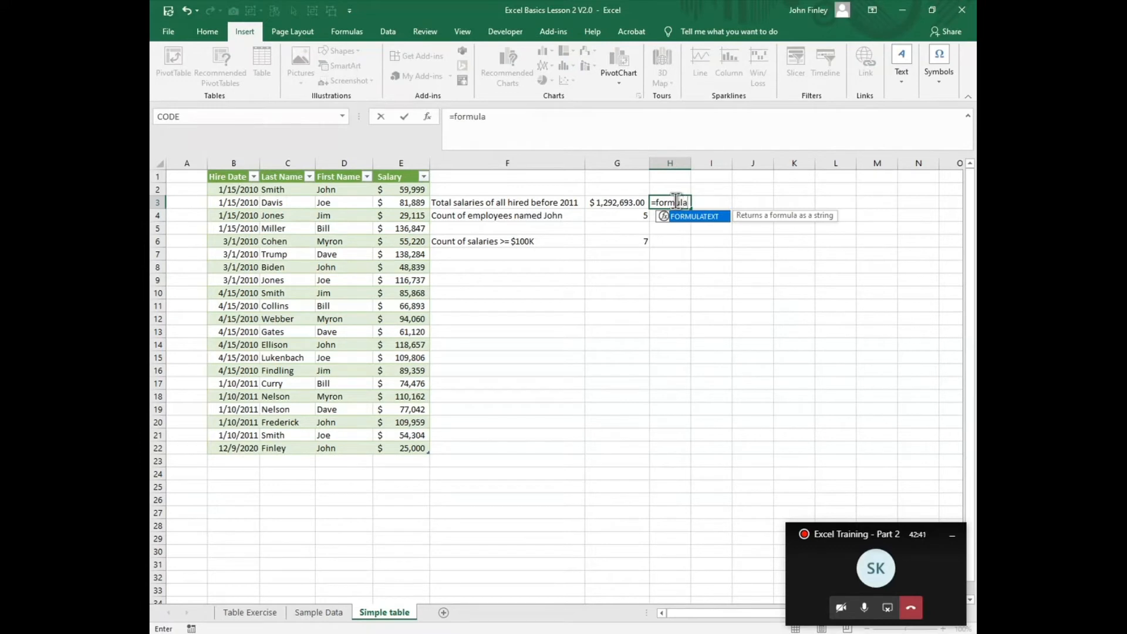
{"action": "type", "text": "text("}
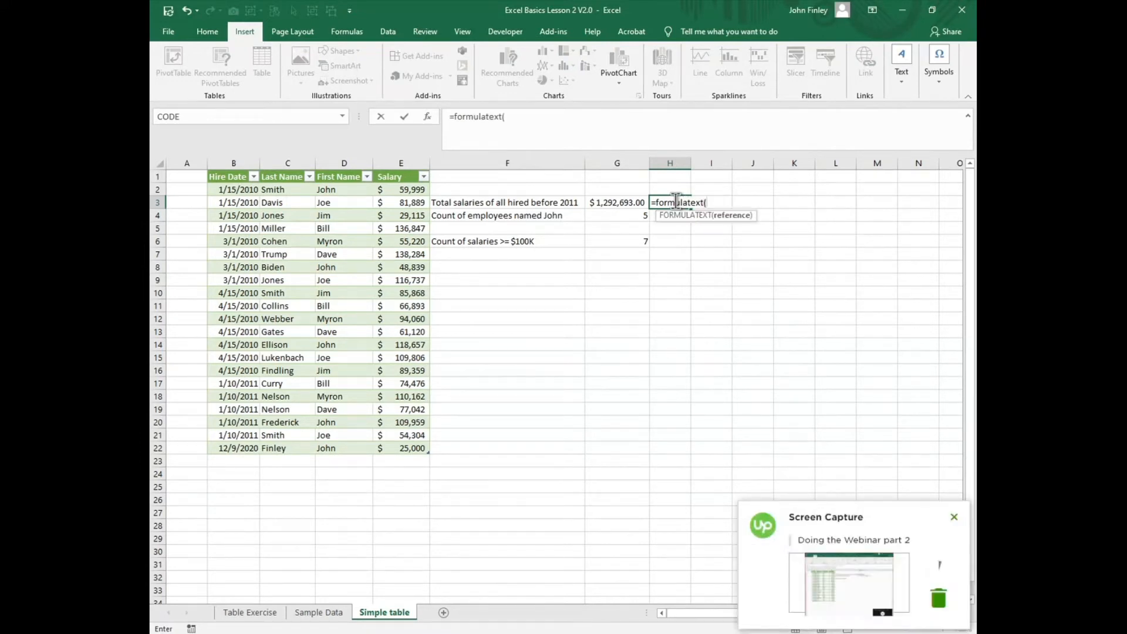
{"action": "key", "text": "Left"}
{"action": "key", "text": "Return"}
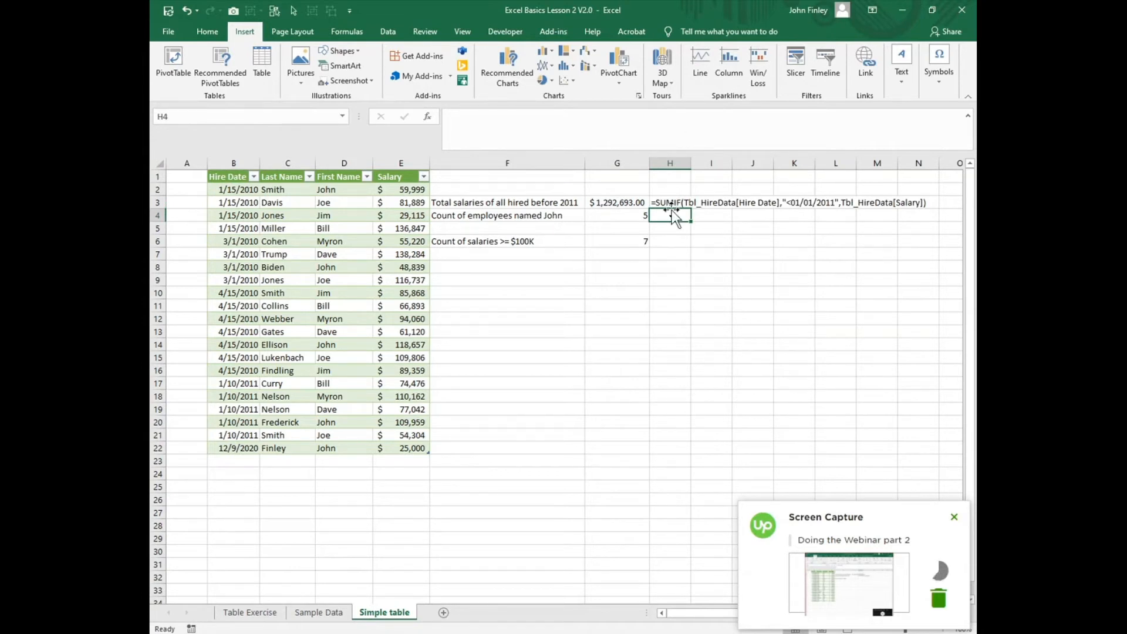
Step: Fill the FORMULATEXT formula from H3 down through H6 and select the copy in H5
{"action": "left_click", "coordinate": [672, 204]}
{"action": "left_click_drag", "start_coordinate": [691, 208], "coordinate": [685, 244]}
{"action": "left_click", "coordinate": [752, 344]}
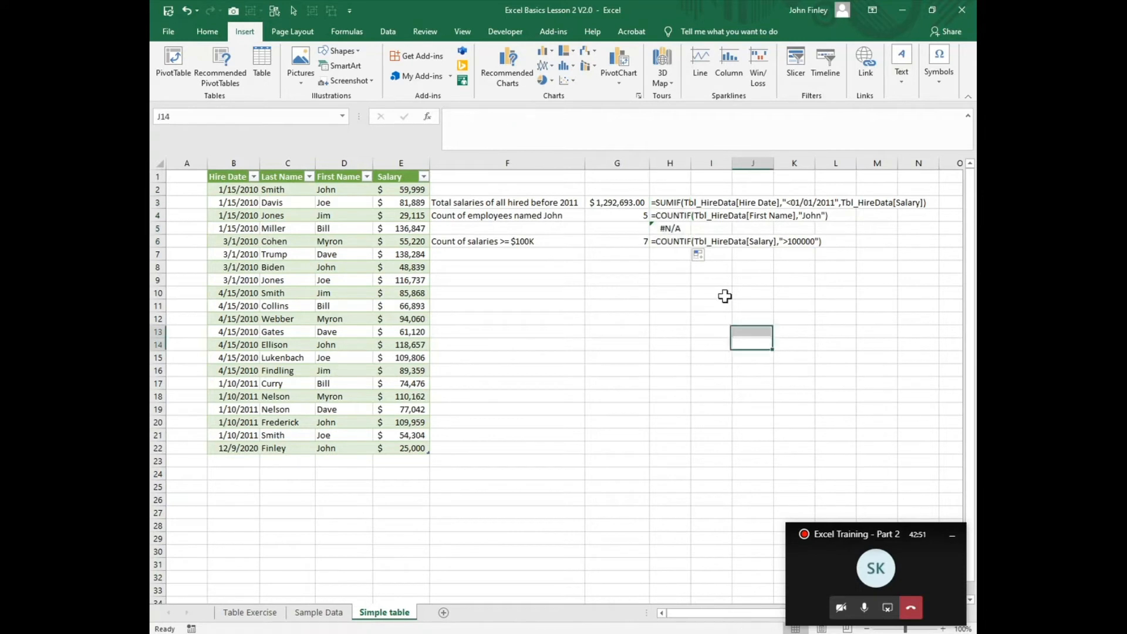
{"action": "left_click", "coordinate": [675, 229]}
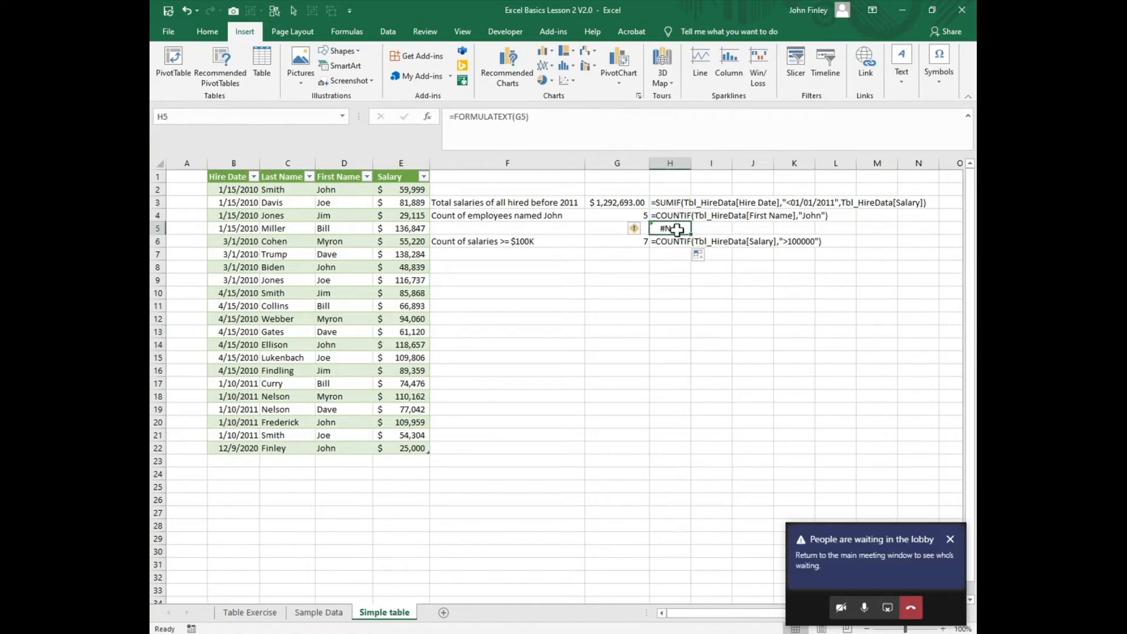
Step: Delete the FORMULATEXT formula from cell H5 on the Simple table sheet
{"action": "key", "text": "Delete"}
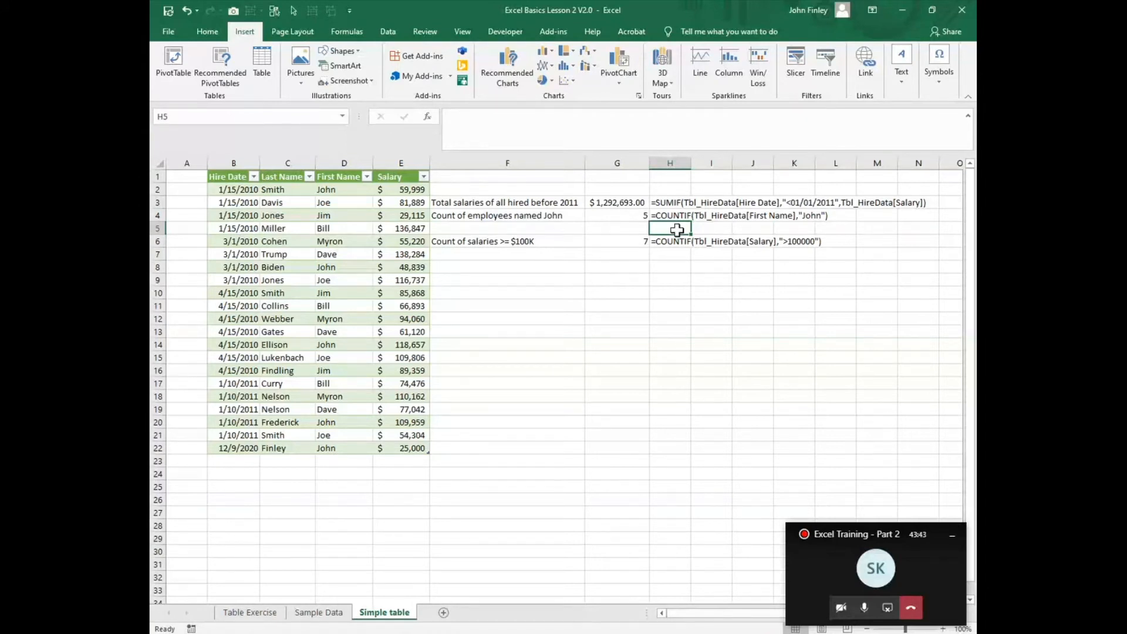
Step: Look over the Sample Data sheet, then the Simple table's design options and the FORMULATEXT formulas in H4 and H6
{"action": "left_click", "coordinate": [318, 614]}
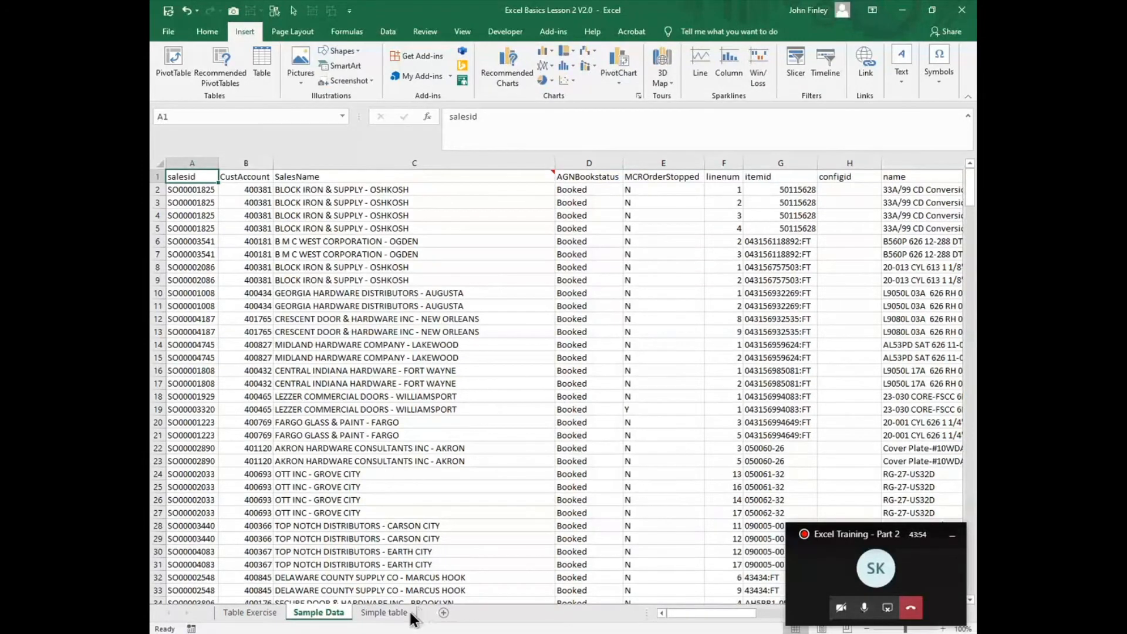
{"action": "left_click", "coordinate": [388, 612]}
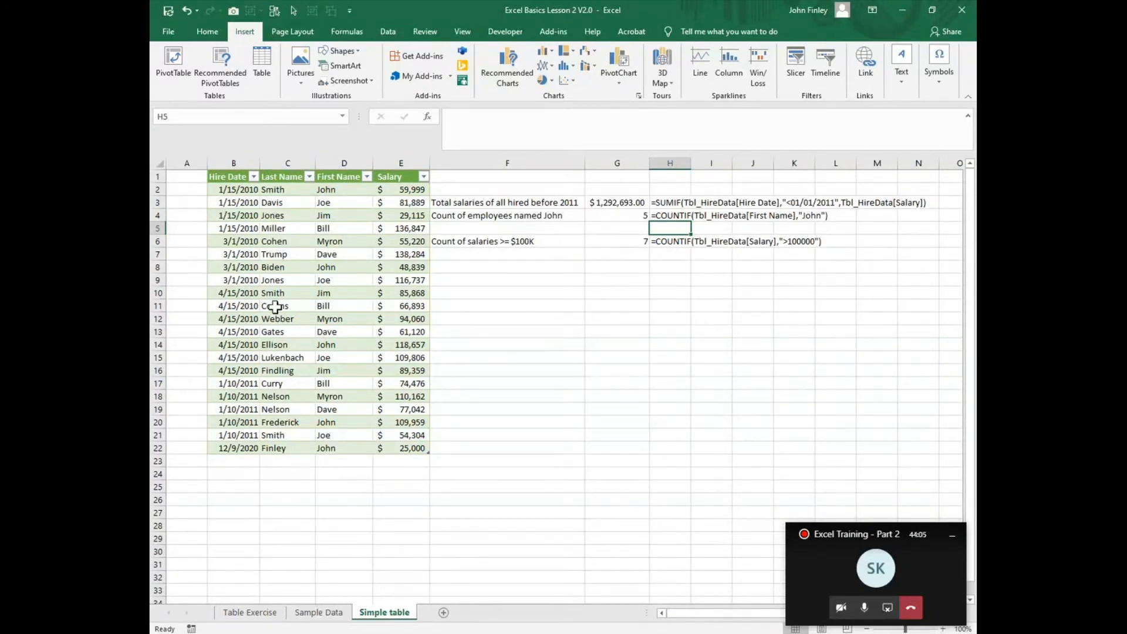
{"action": "left_click", "coordinate": [275, 307]}
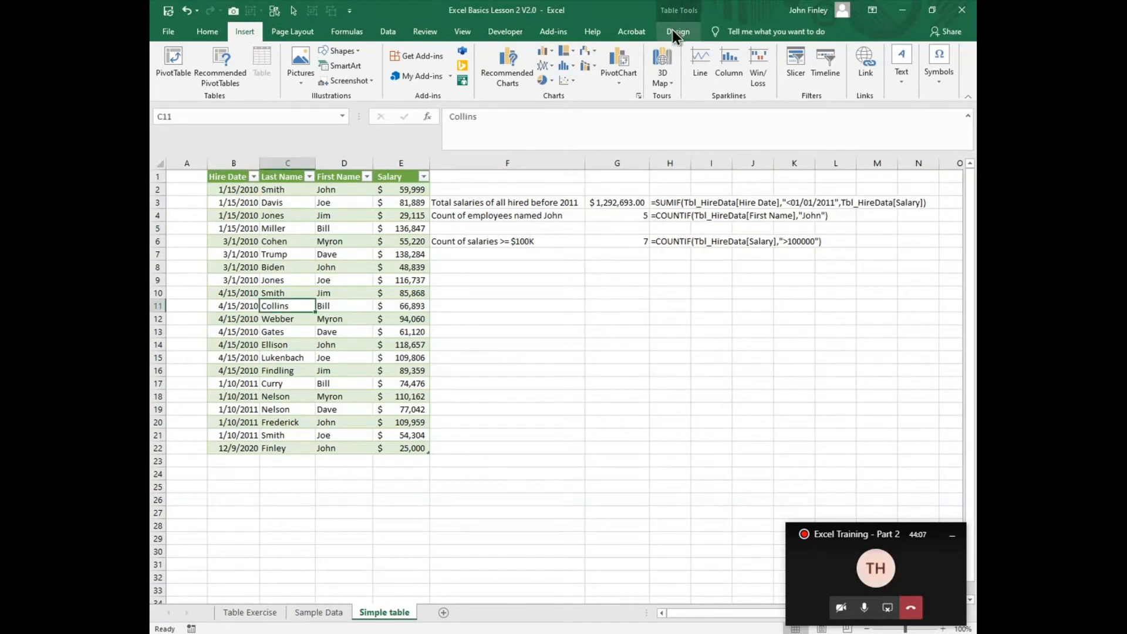
{"action": "left_click", "coordinate": [675, 32]}
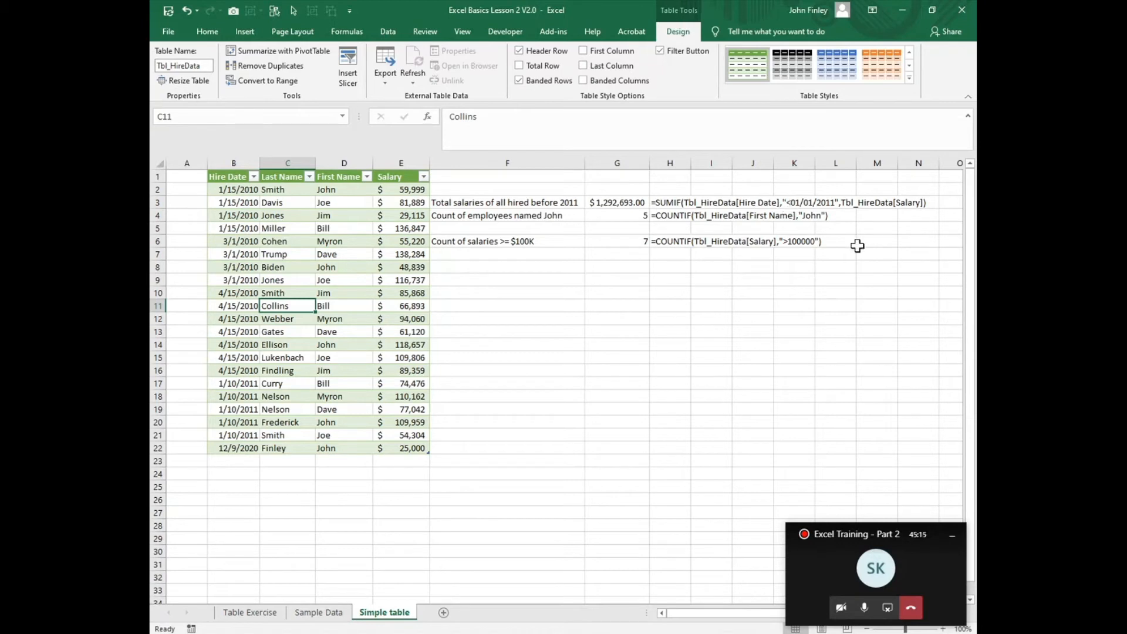
{"action": "left_click", "coordinate": [813, 216]}
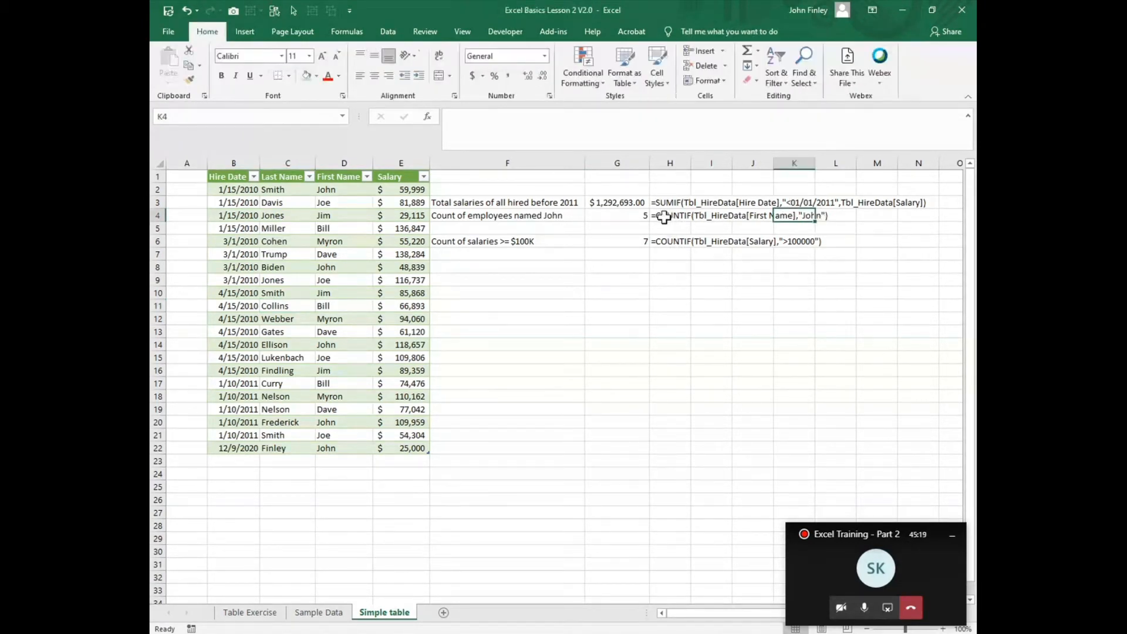
{"action": "left_click", "coordinate": [690, 224]}
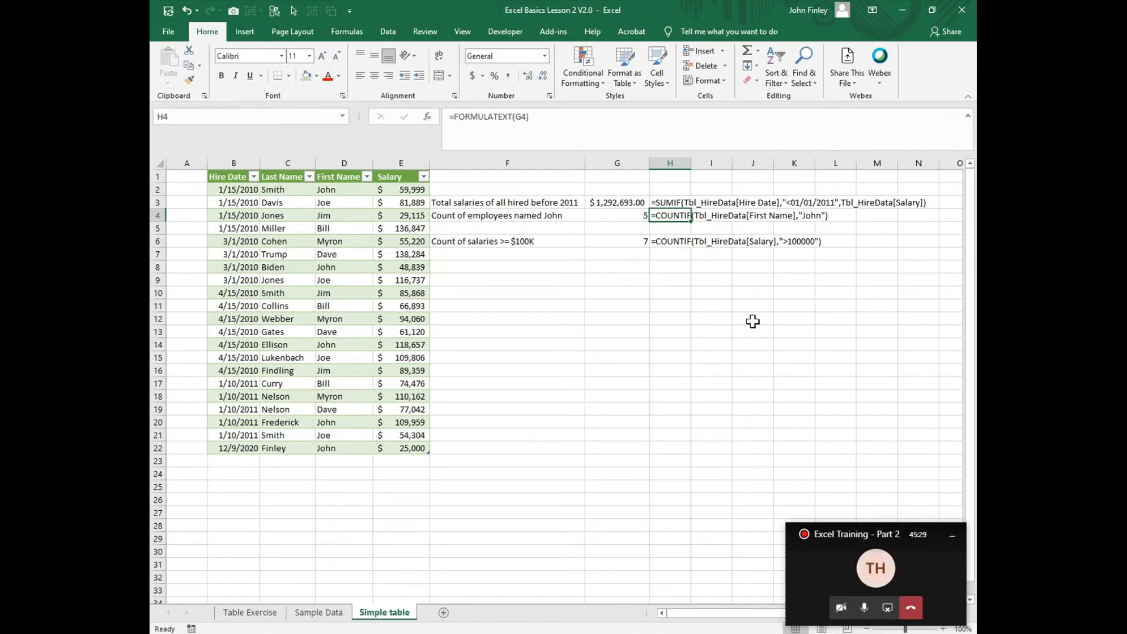
{"action": "left_click", "coordinate": [664, 243]}
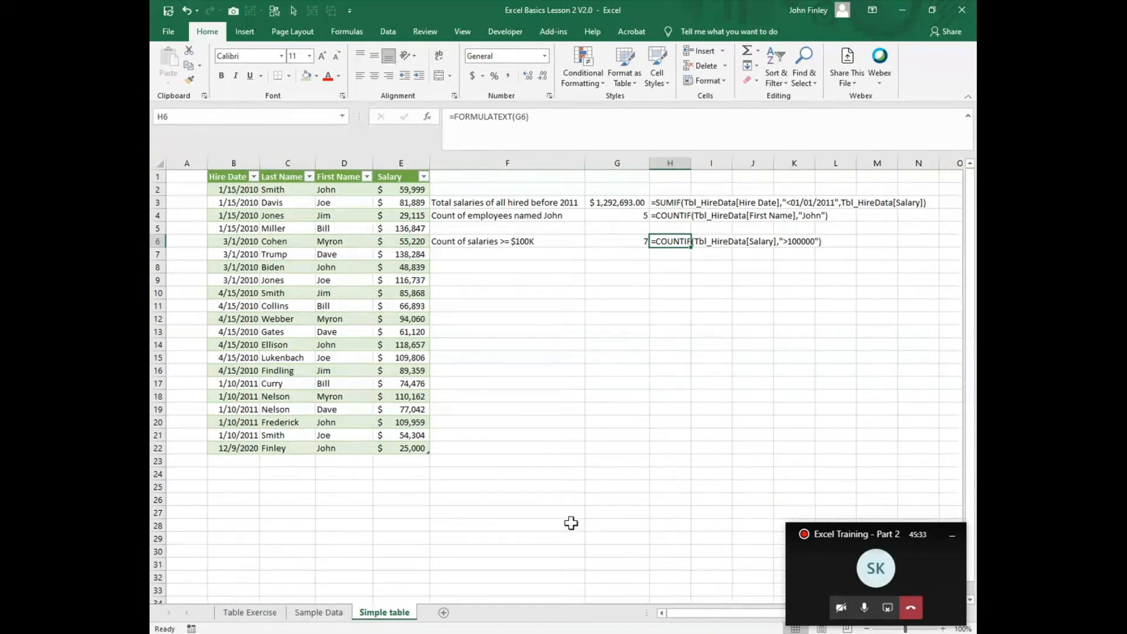
Step: On the Sample Data sheet, format the data range A1:AI367 as a table with headers in a blue Medium style
{"action": "left_click", "coordinate": [307, 614]}
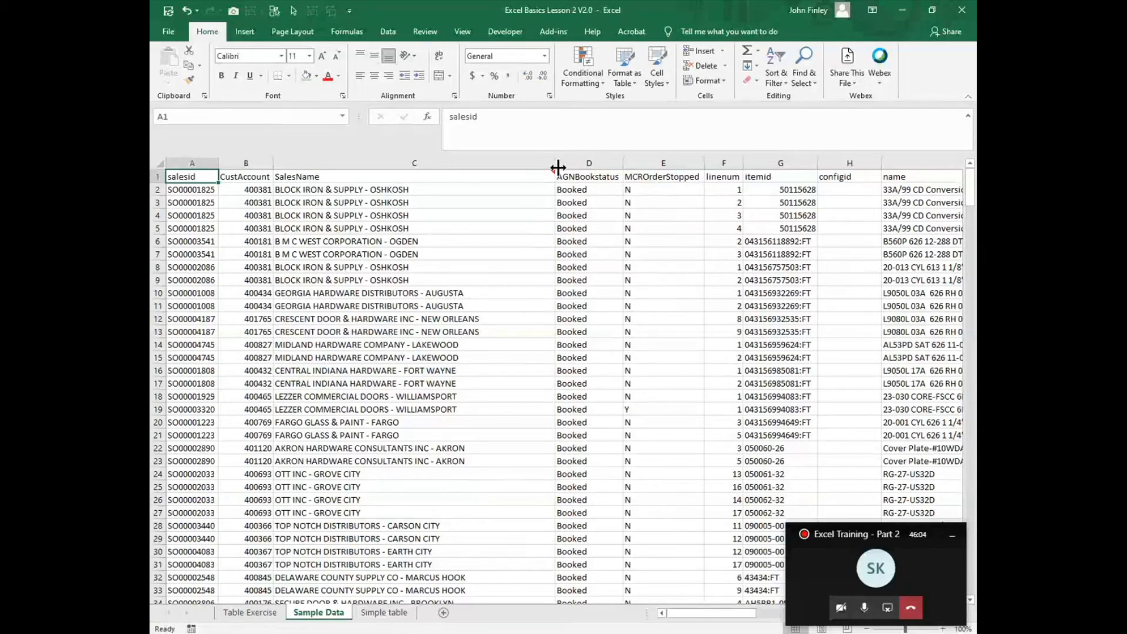
{"action": "mouse_move", "coordinate": [554, 175]}
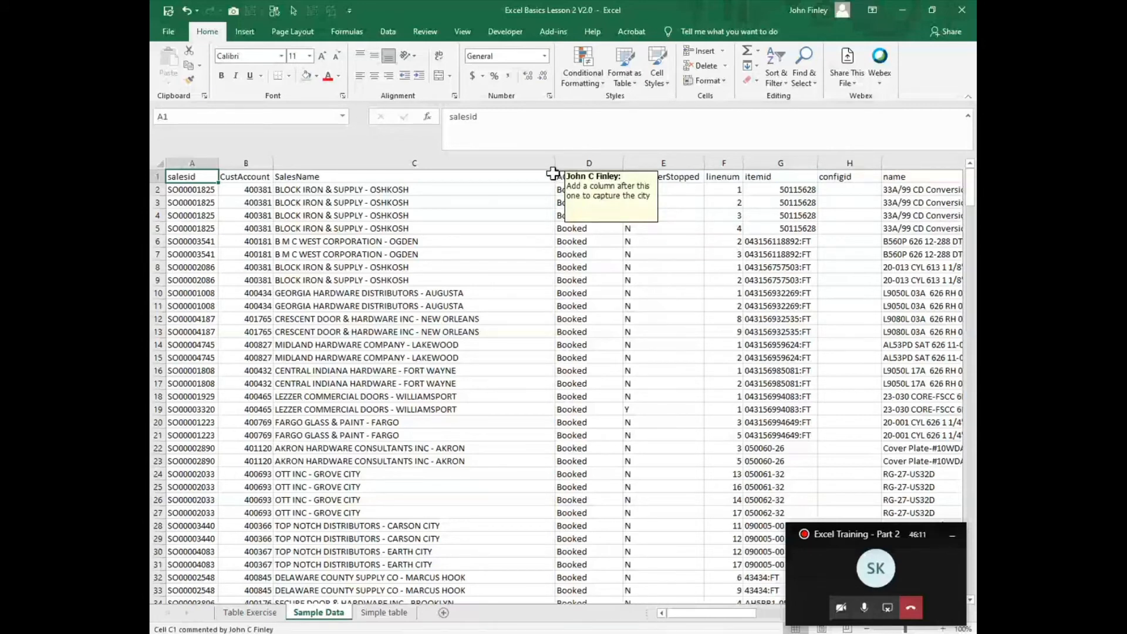
{"action": "left_click", "coordinate": [586, 162]}
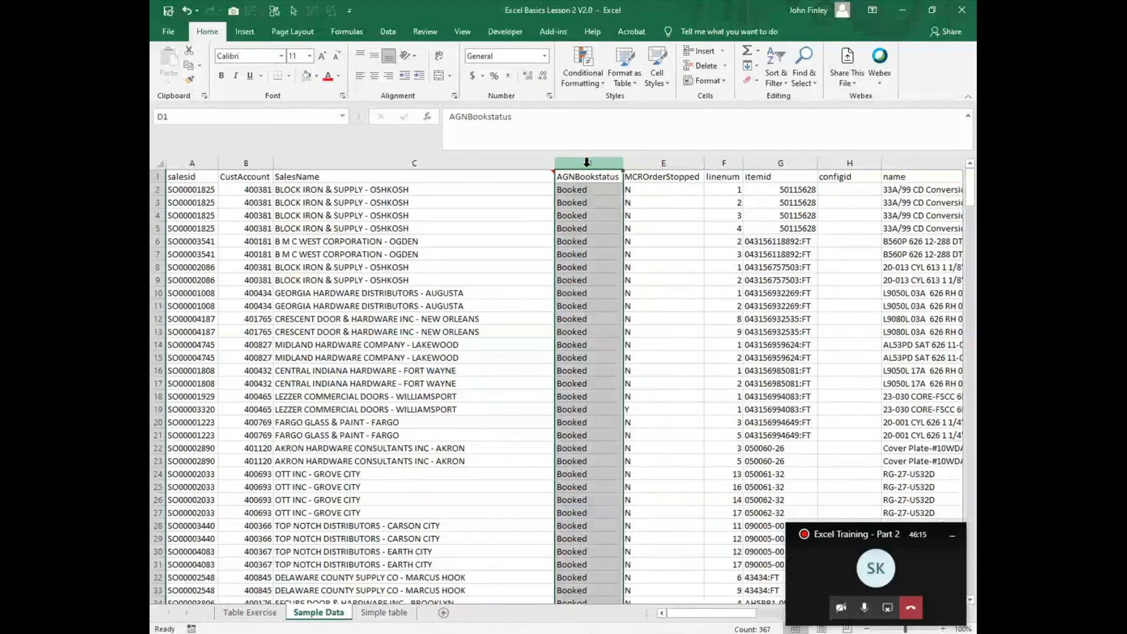
{"action": "left_click", "coordinate": [293, 202]}
{"action": "left_click", "coordinate": [629, 78]}
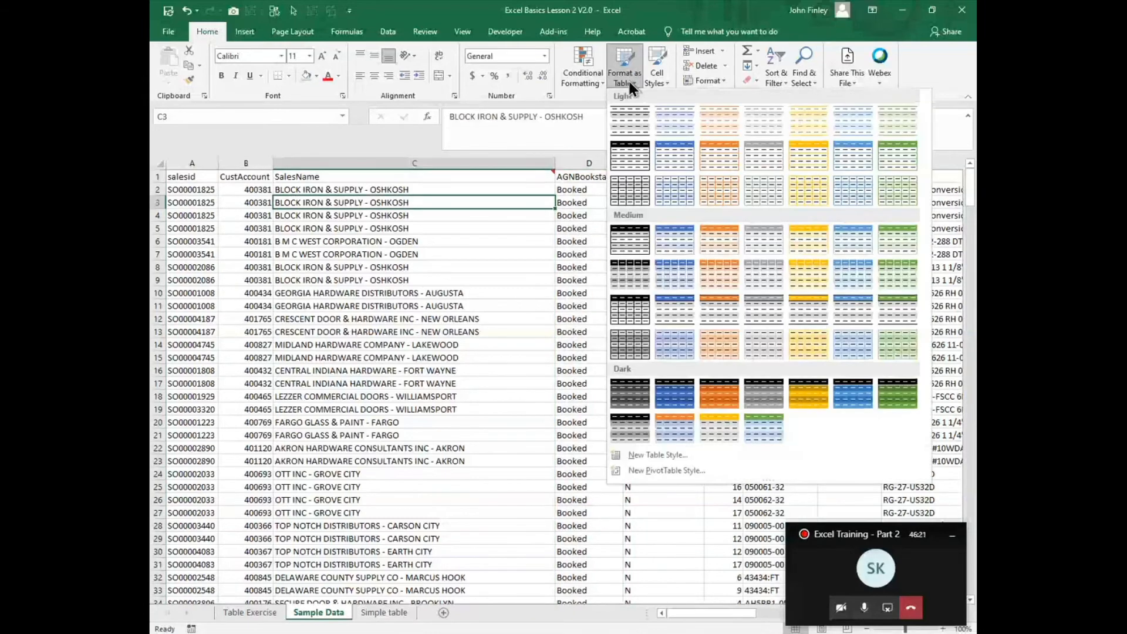
{"action": "left_click", "coordinate": [664, 242]}
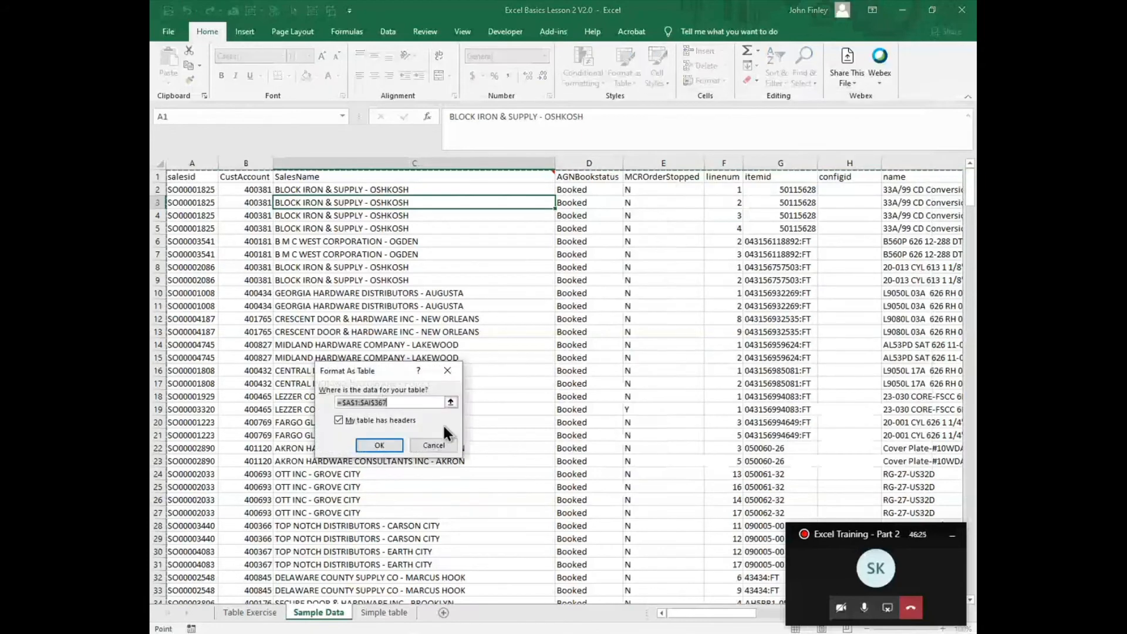
{"action": "left_click", "coordinate": [376, 447]}
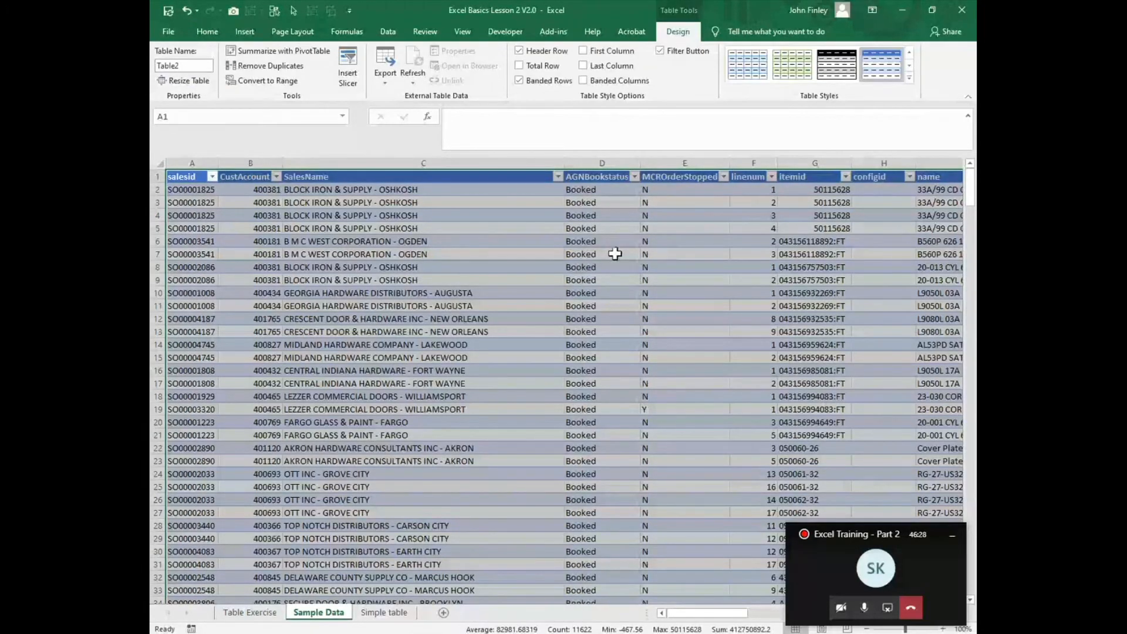
Step: Insert a table column named City between SalesName and AGNBookstatus and narrow it to about half its width
{"action": "left_click", "coordinate": [585, 159]}
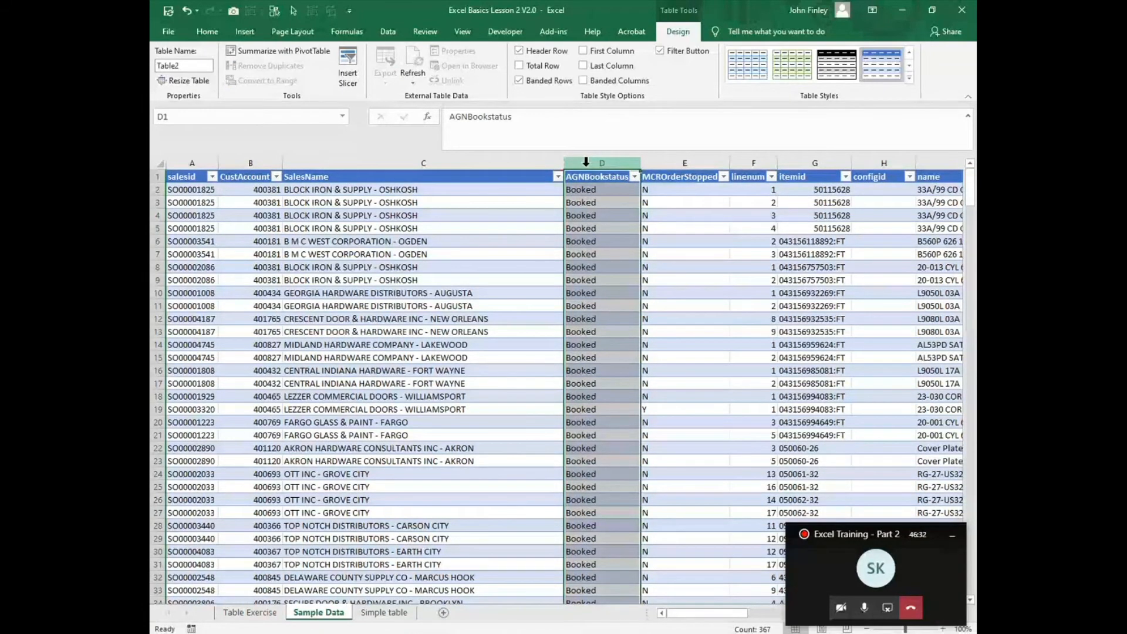
{"action": "key", "text": "ctrl+shift+plus"}
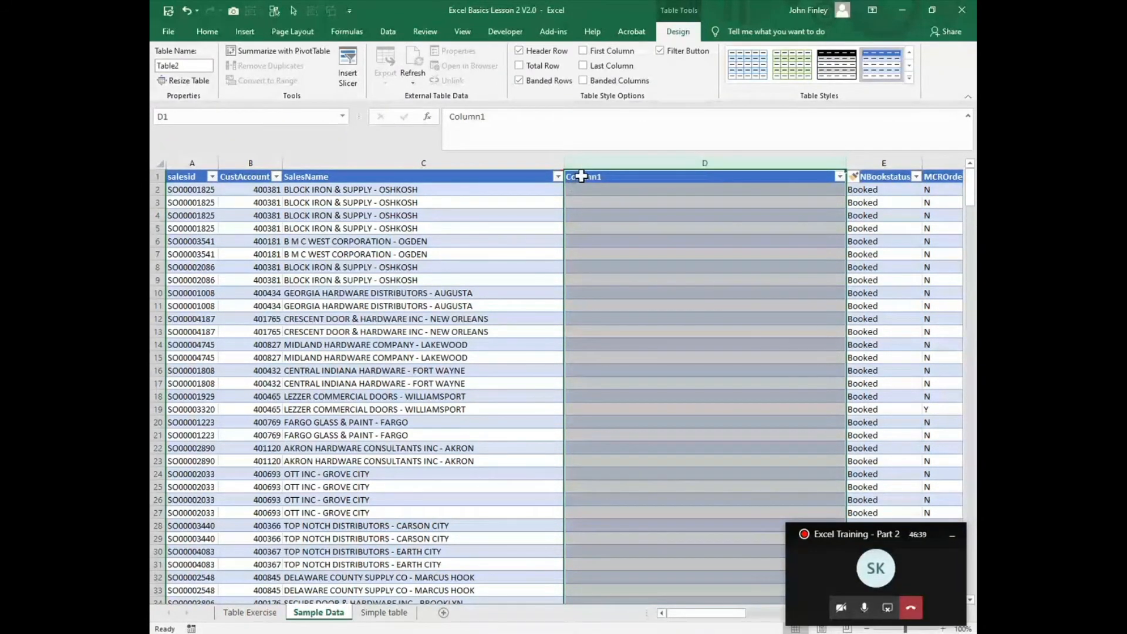
{"action": "left_click", "coordinate": [585, 177]}
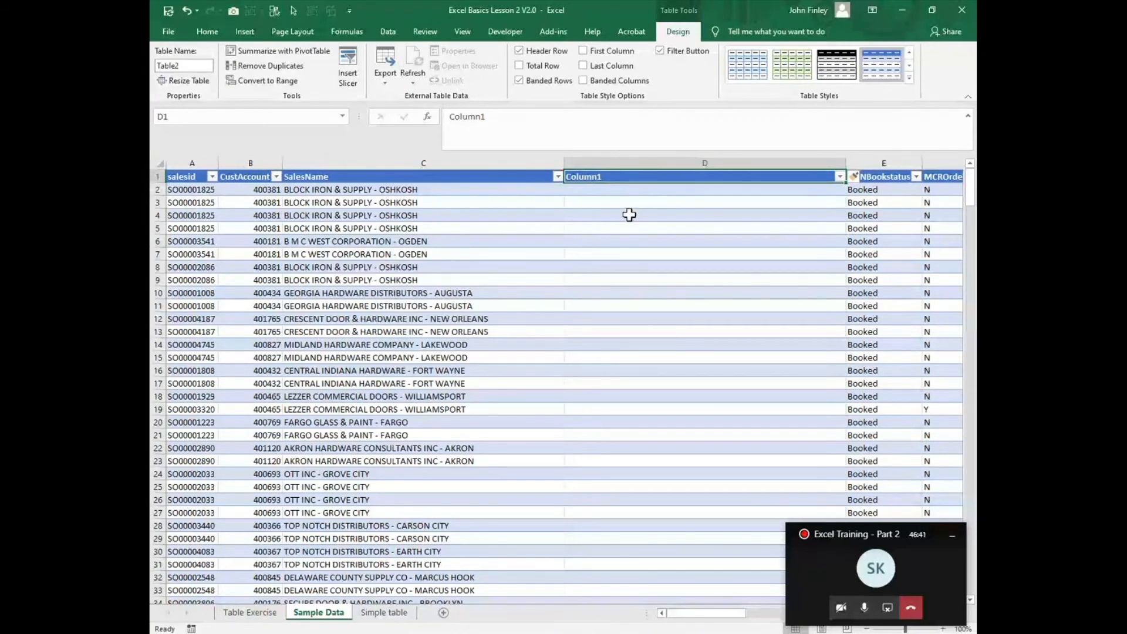
{"action": "type", "text": "City"}
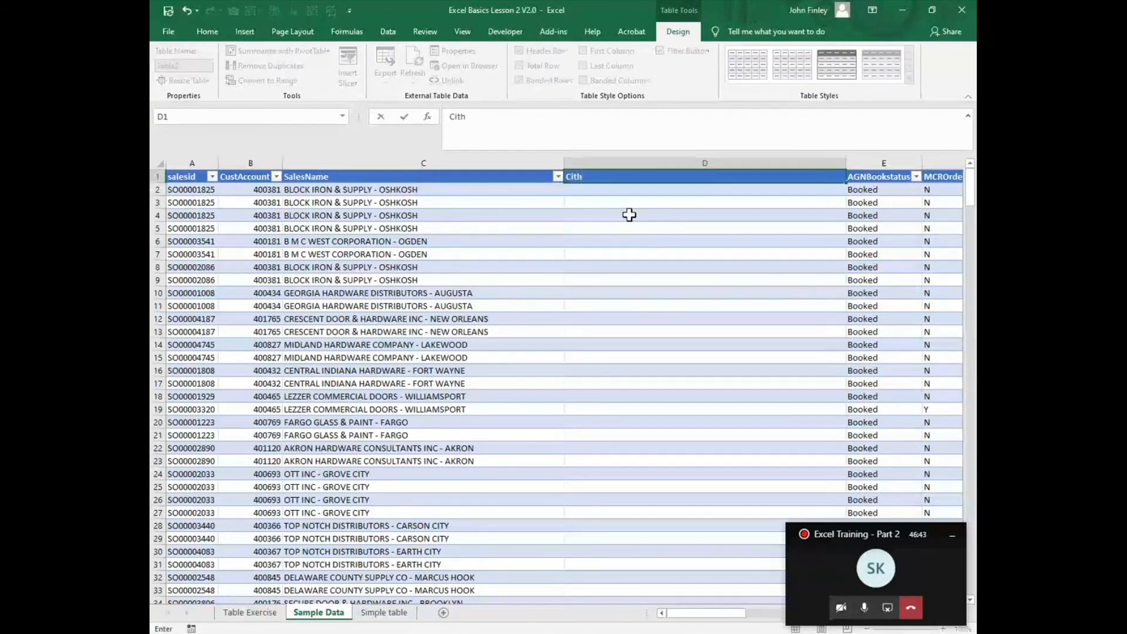
{"action": "key", "text": "Return"}
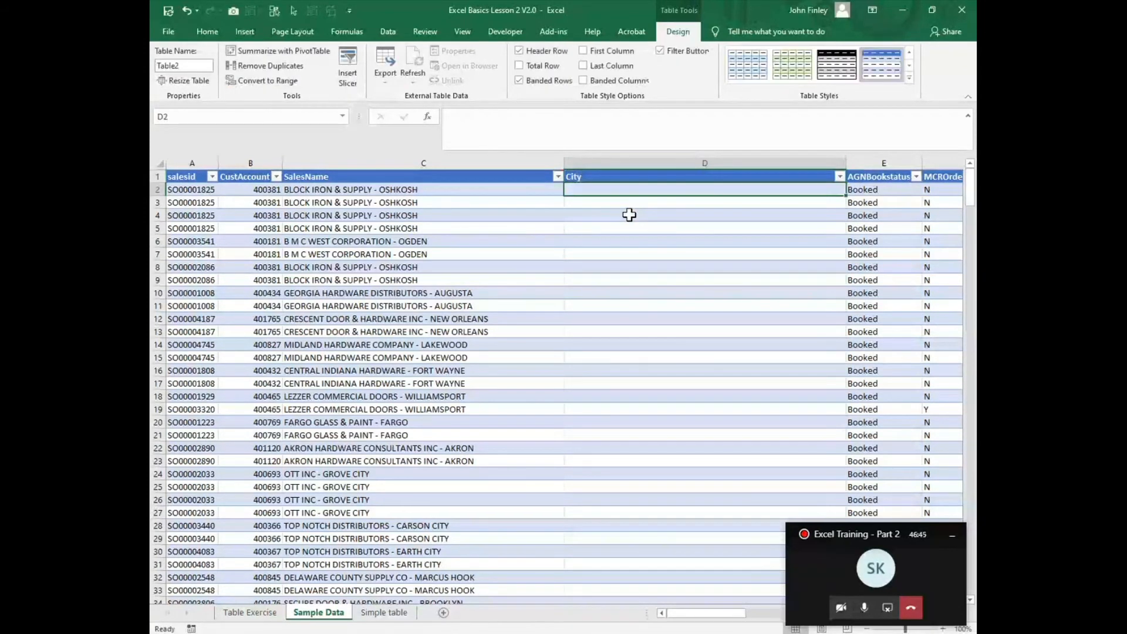
{"action": "left_click_drag", "start_coordinate": [846, 163], "coordinate": [691, 160]}
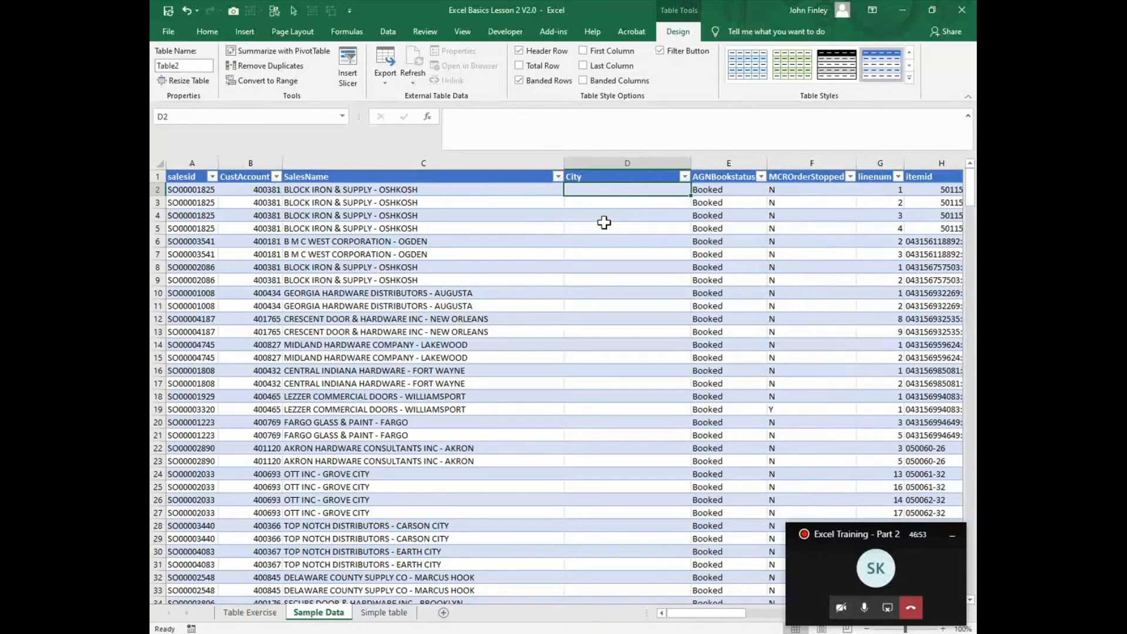
Step: Start a MID formula in D2 of the City column with the row's SalesName as its text argument
{"action": "type", "text": "="}
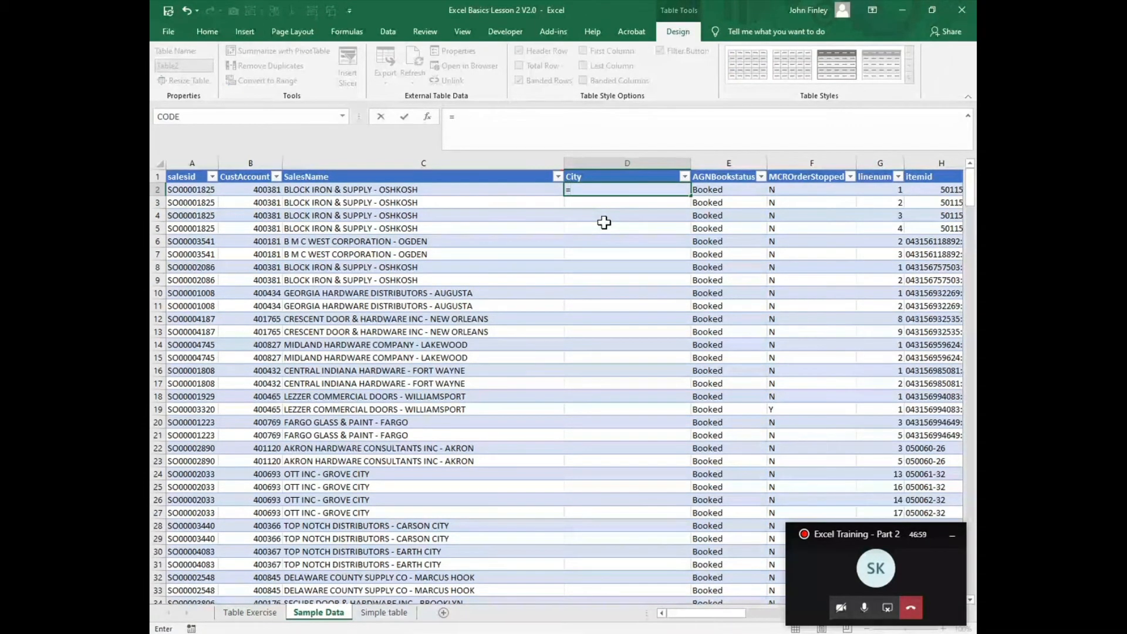
{"action": "type", "text": "mi"}
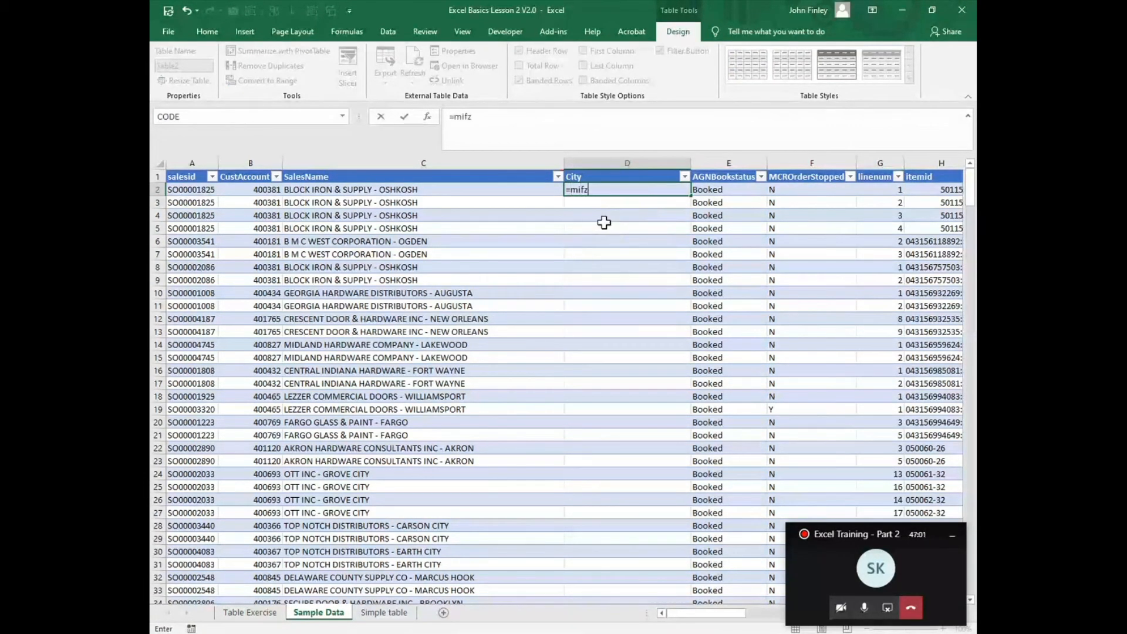
{"action": "type", "text": "d("}
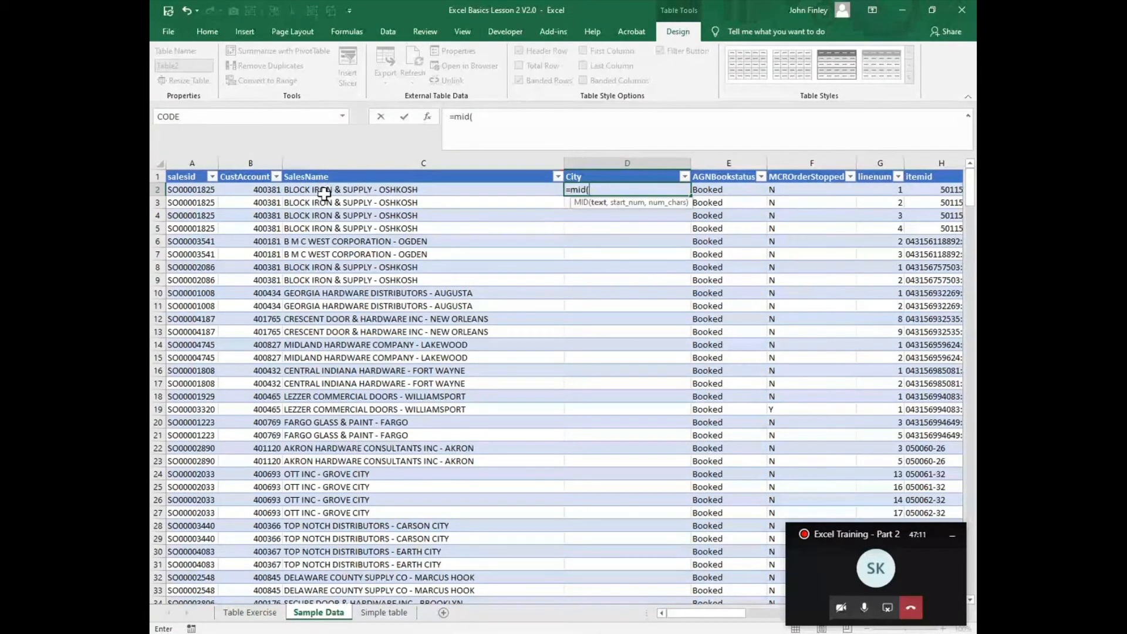
{"action": "left_click", "coordinate": [325, 190]}
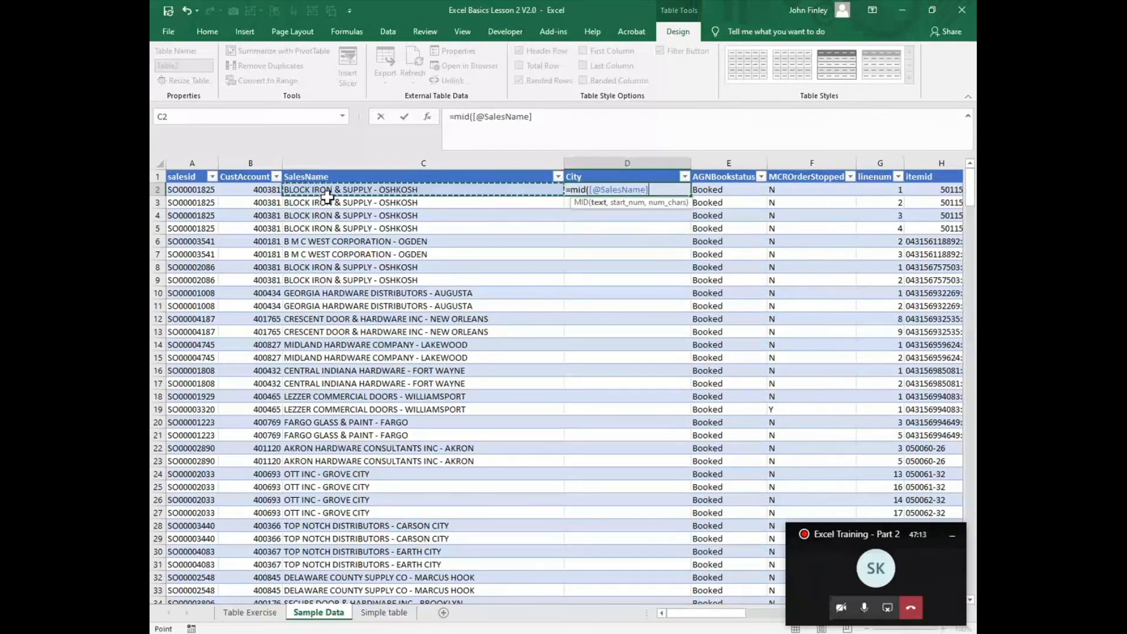
{"action": "type", "text": ","}
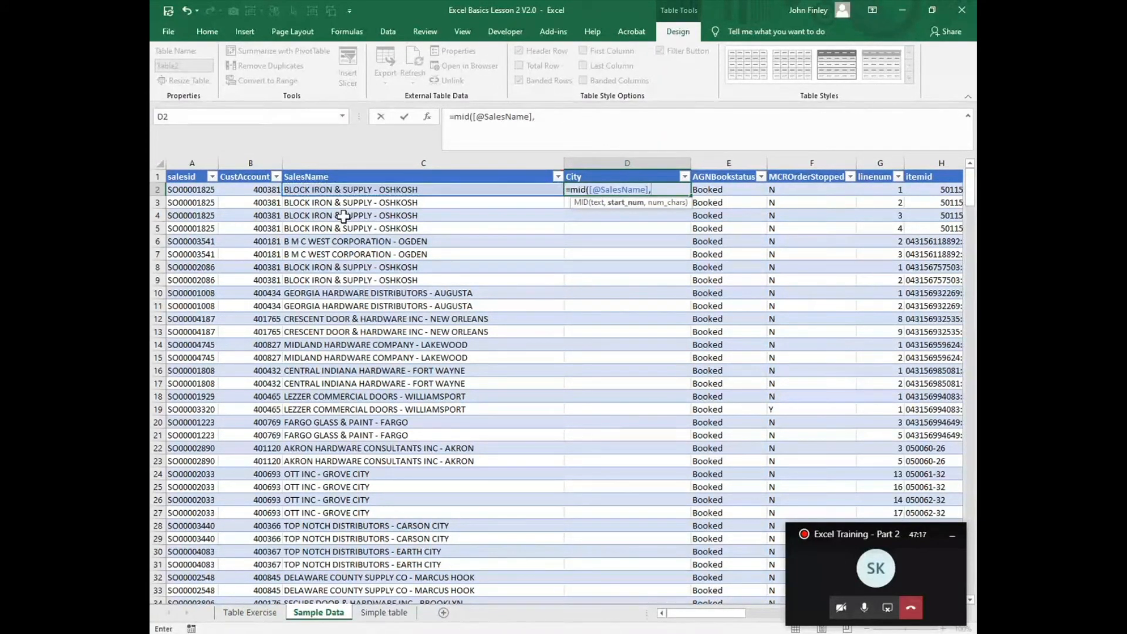
{"action": "type", "text": "search"}
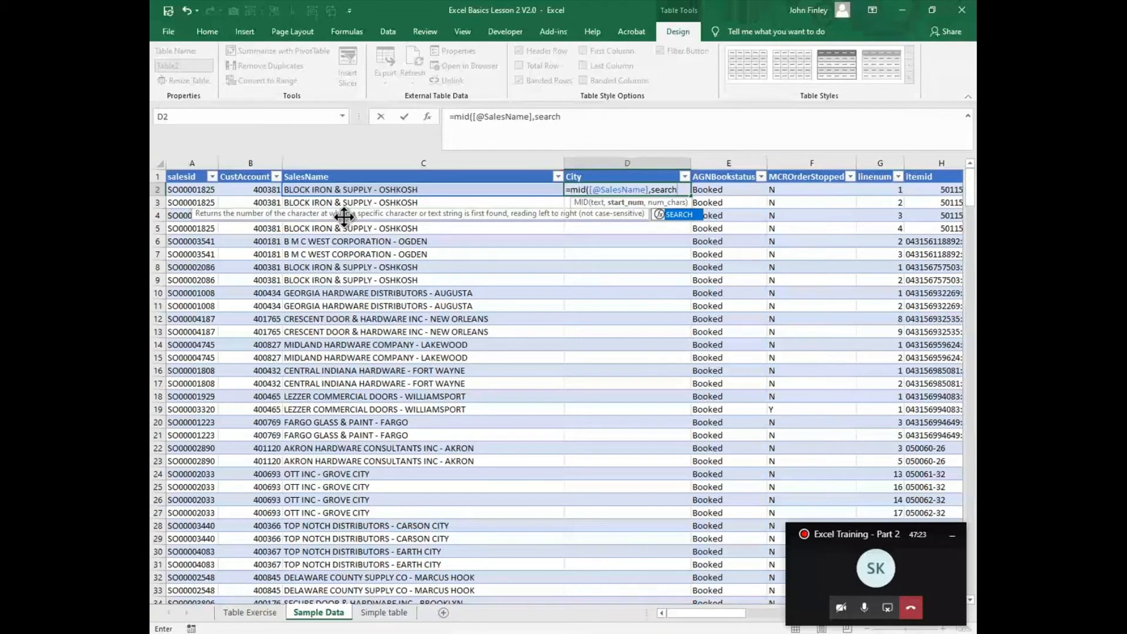
{"action": "type", "text": "("}
{"action": "left_click", "coordinate": [357, 190]}
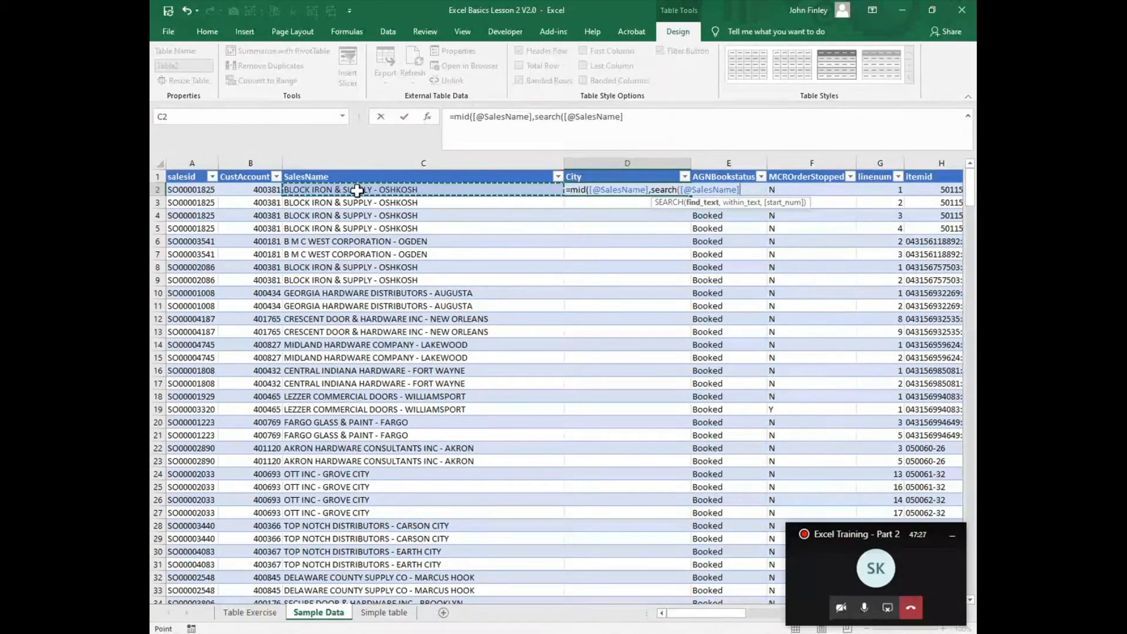
{"action": "type", "text": ",\"_"}
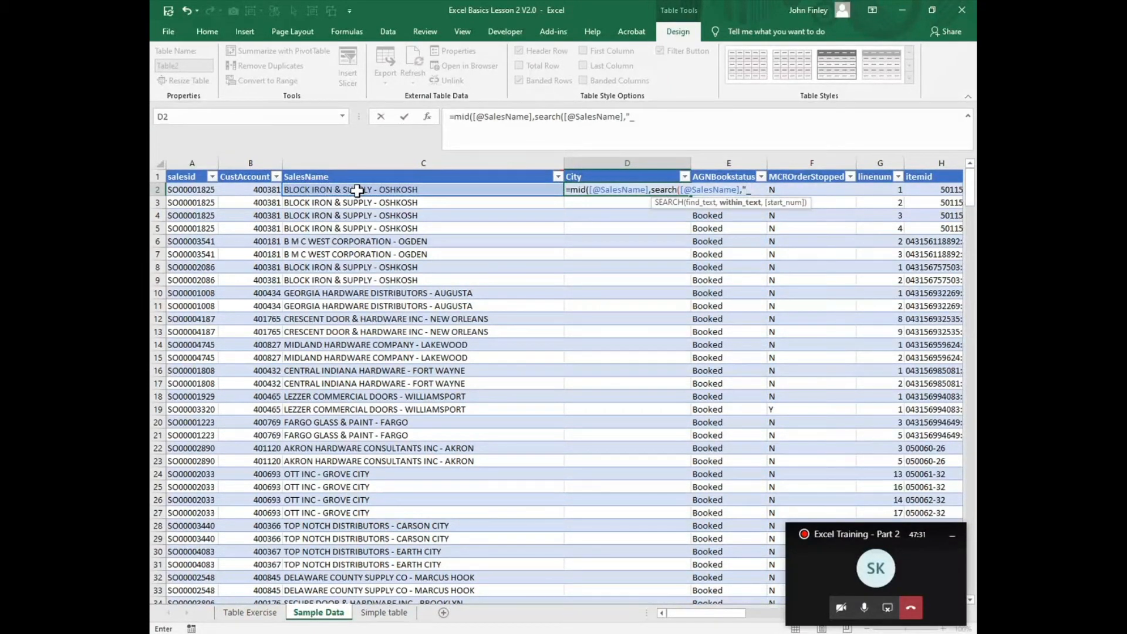
{"action": "key", "text": "BackSpace"}
{"action": "type", "text": "-'"}
{"action": "type", "text": "\","}
{"action": "type", "text": "1"}
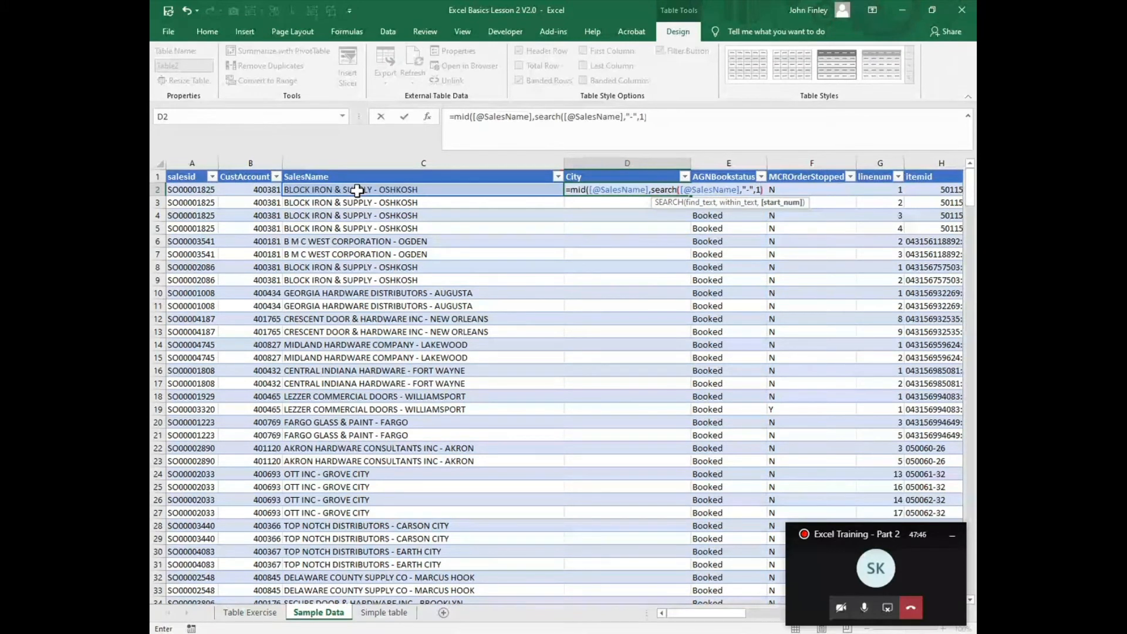
Step: Add 2 to the SEARCH position, set MID's character count to 256 and enter the City formula
{"action": "type", "text": "+"}
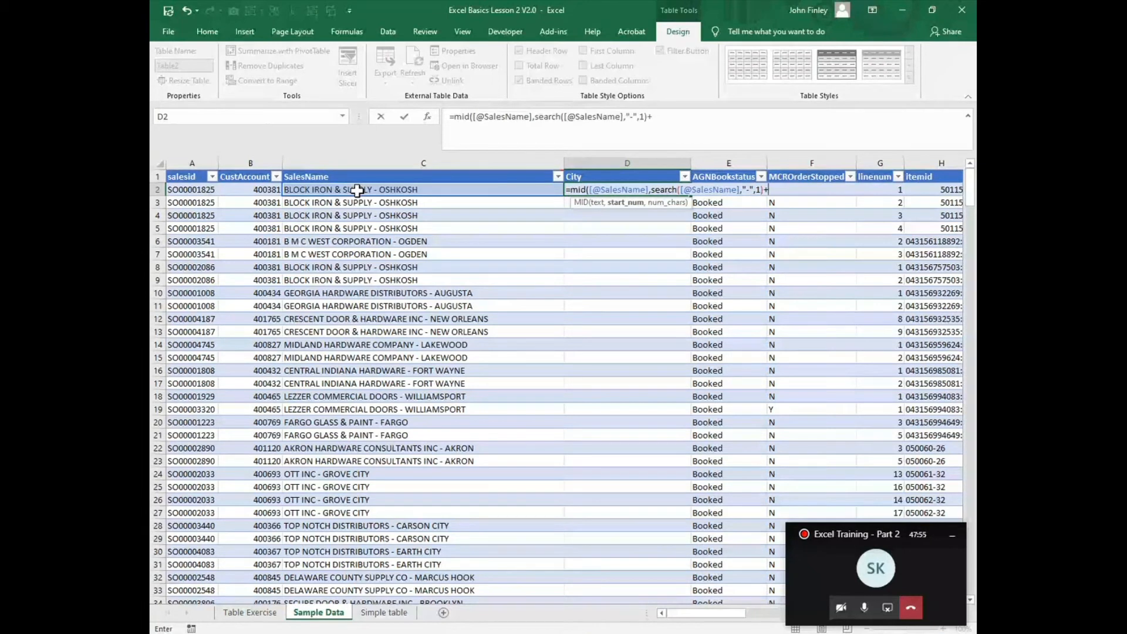
{"action": "type", "text": "2"}
{"action": "type", "text": ",256"}
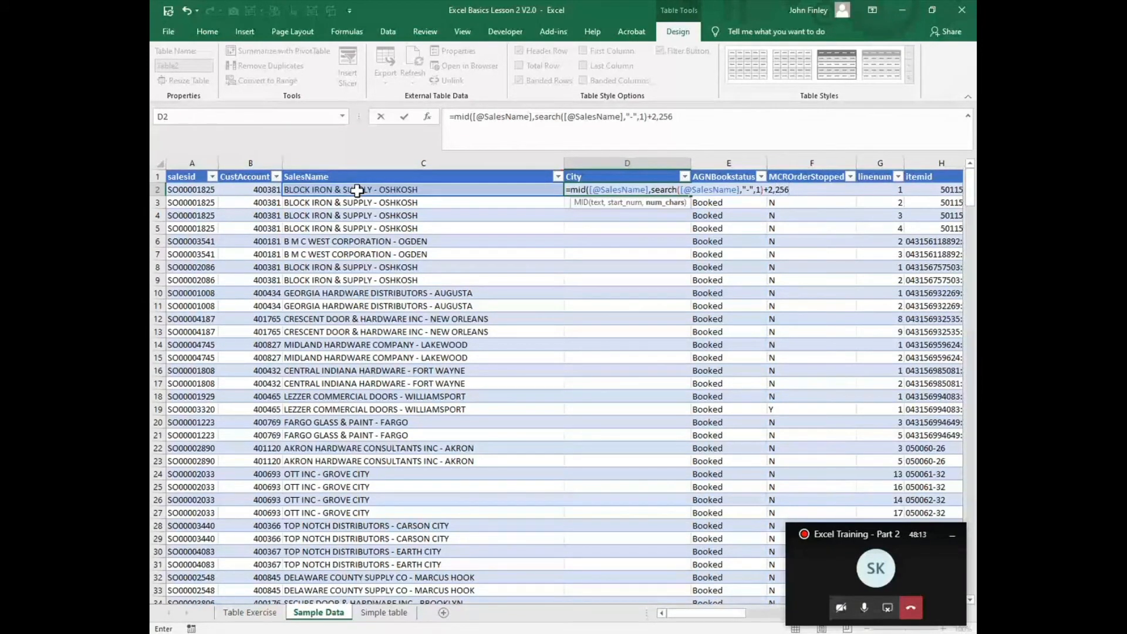
{"action": "type", "text": ")"}
{"action": "key", "text": "Return"}
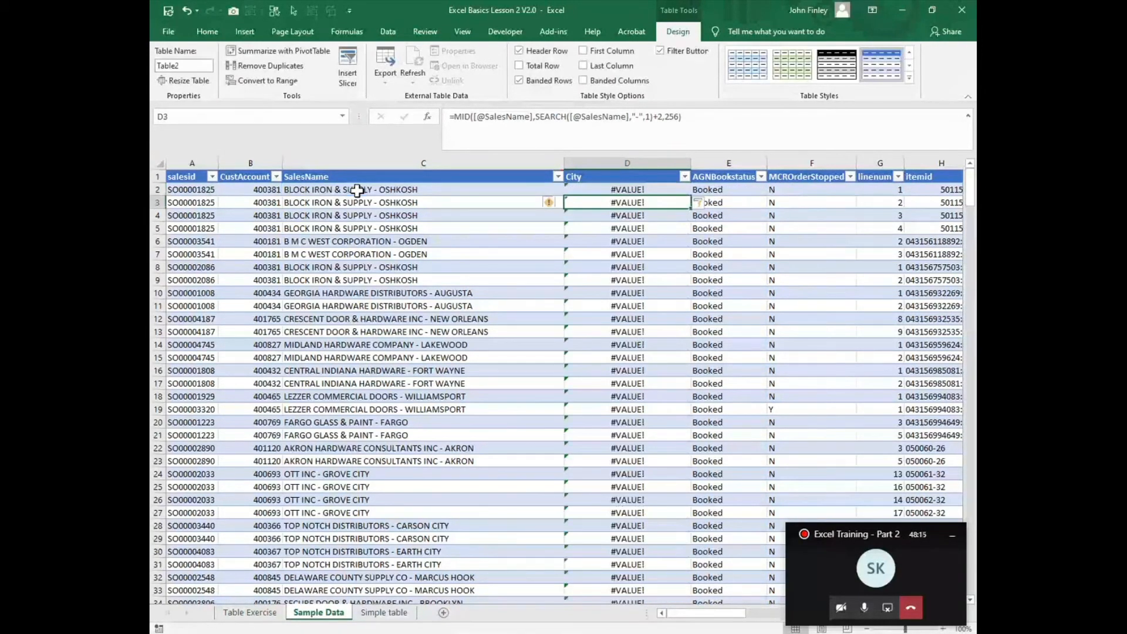
Step: Set MID's character count to 25 in the D2 City formula and step through the formula's evaluation
{"action": "key", "text": "Up"}
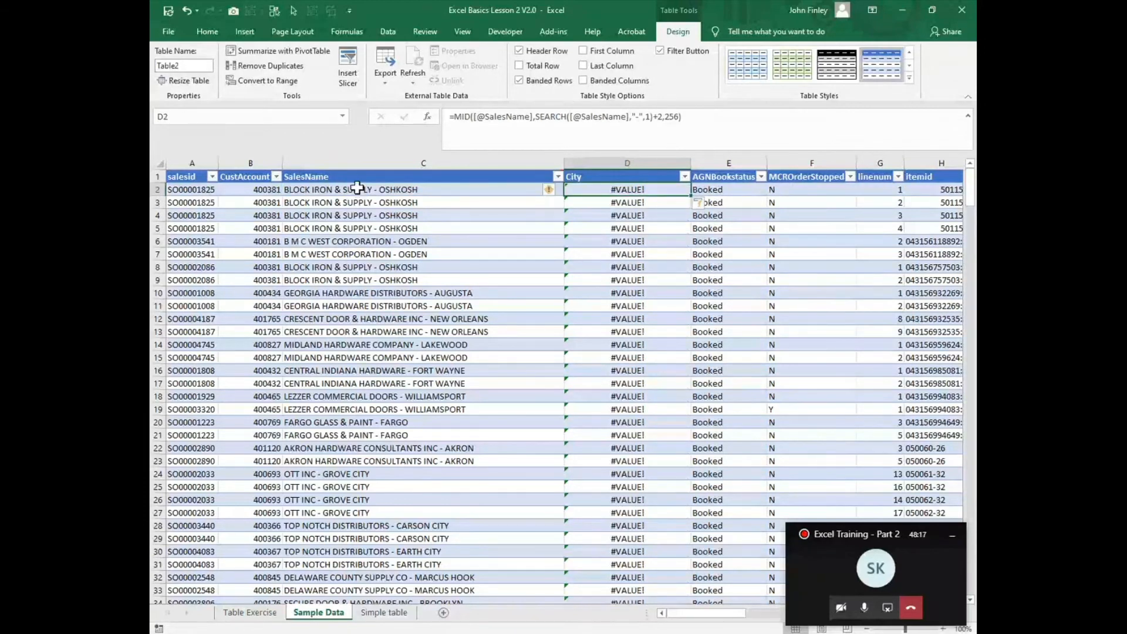
{"action": "left_click", "coordinate": [680, 117]}
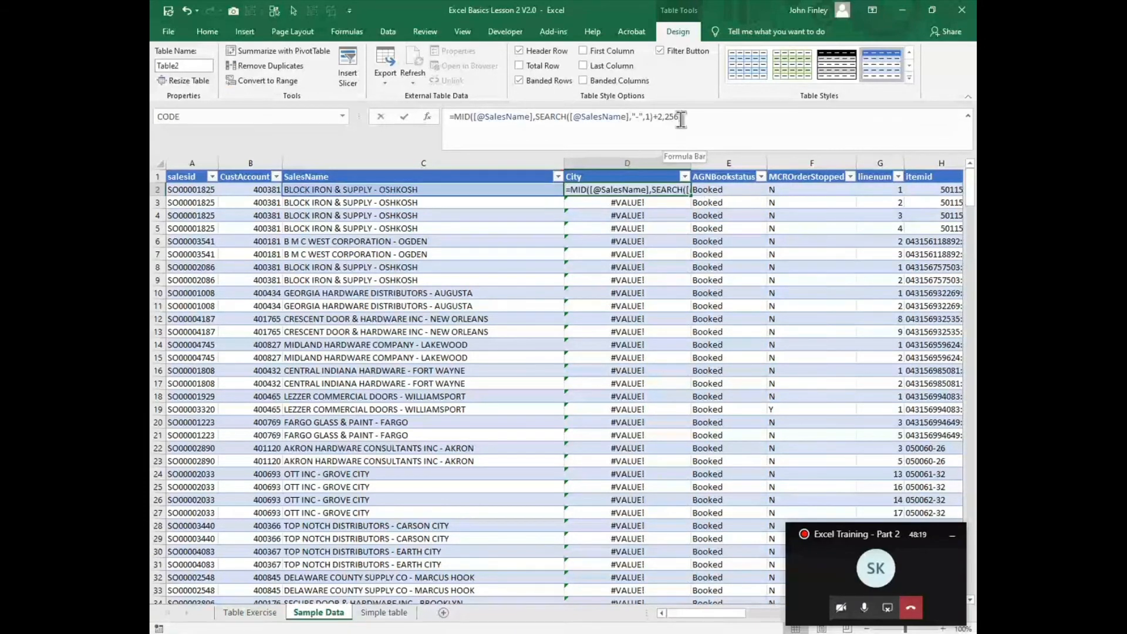
{"action": "key", "text": "BackSpace"}
{"action": "key", "text": "BackSpace"}
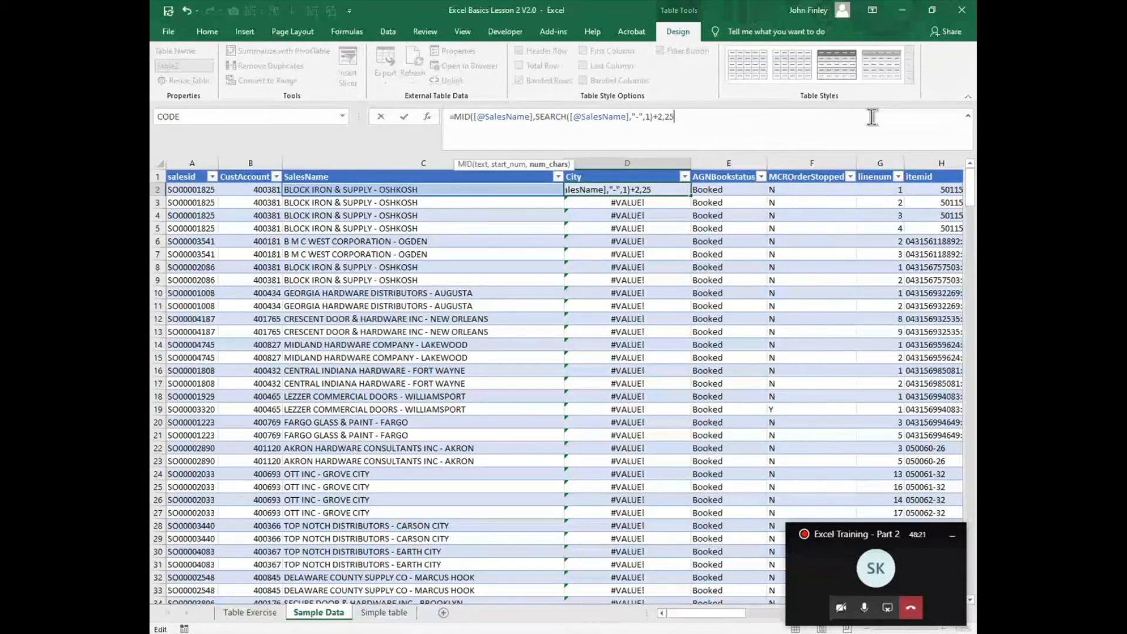
{"action": "type", "text": ")"}
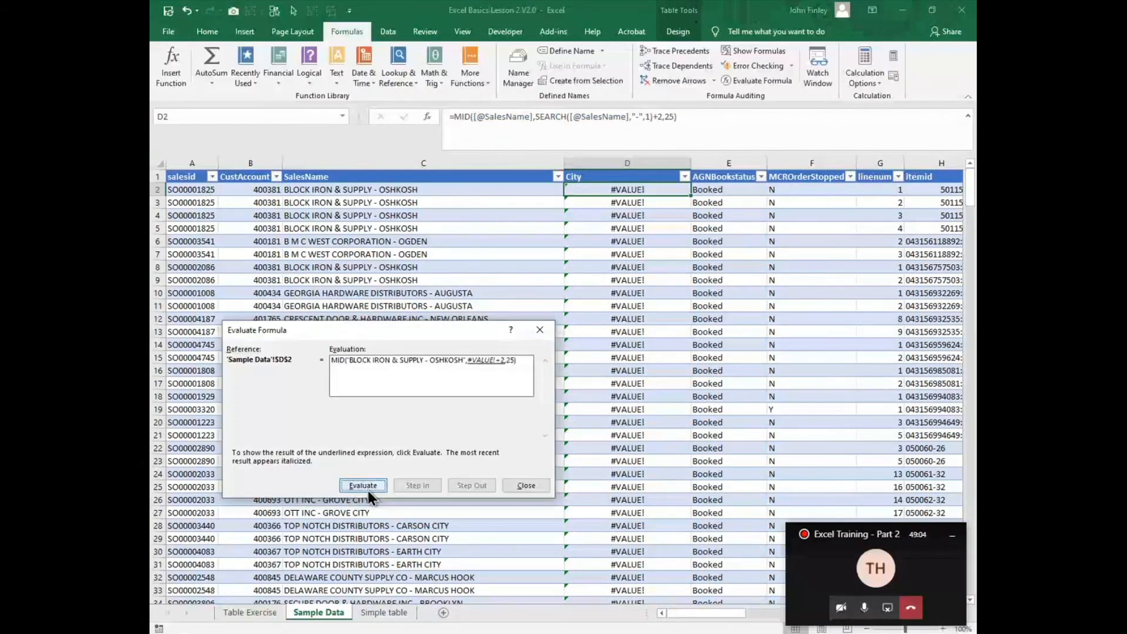
{"action": "left_click", "coordinate": [526, 486]}
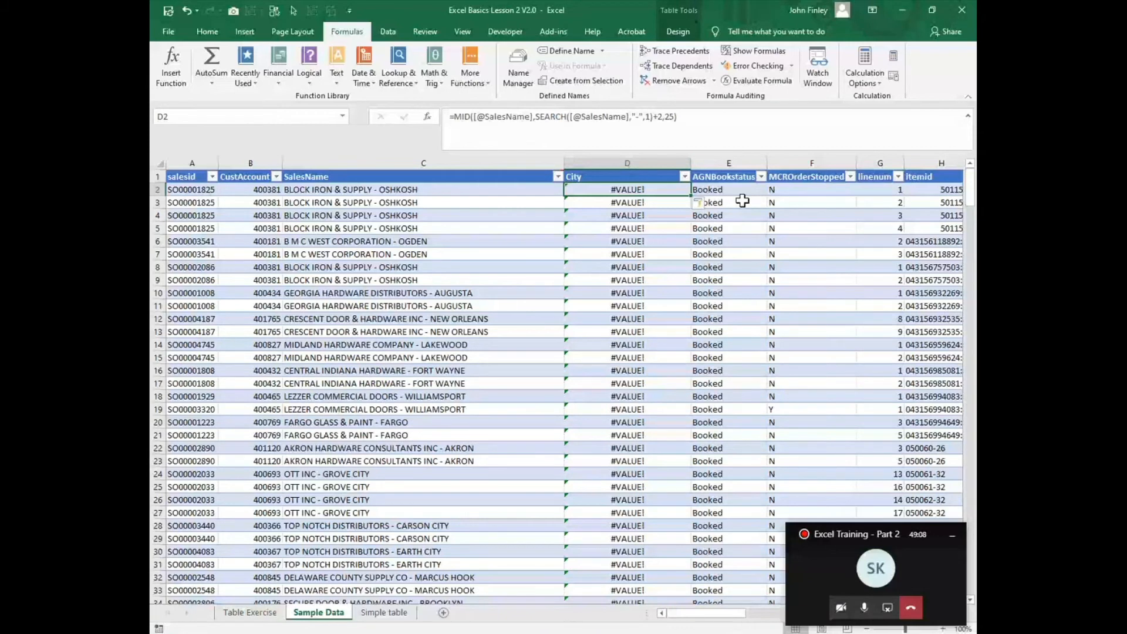
Step: Clear the City formula in D2 and examine the separator before the city in the first row's SalesName
{"action": "type", "text": "=,od"}
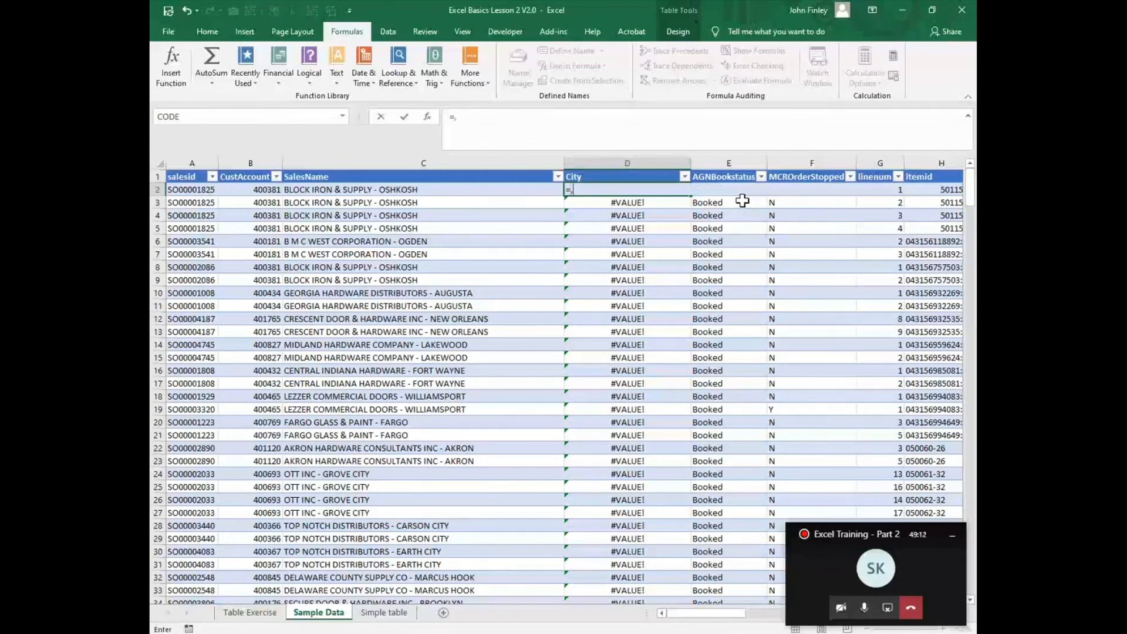
{"action": "key", "text": "Escape"}
{"action": "key", "text": "Escape"}
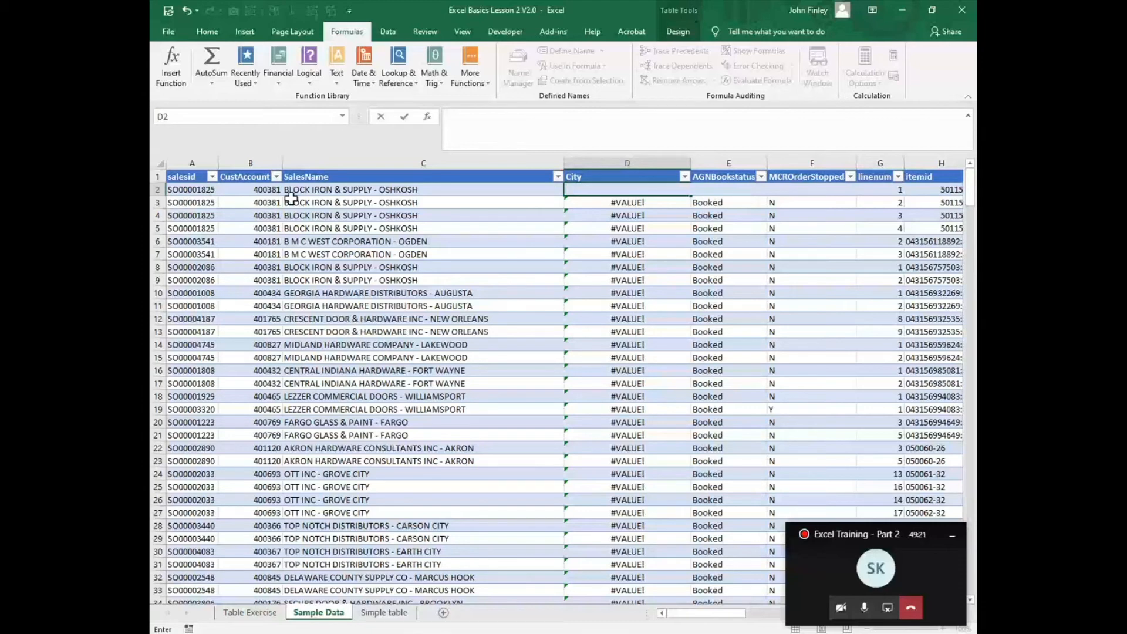
{"action": "left_click", "coordinate": [293, 190]}
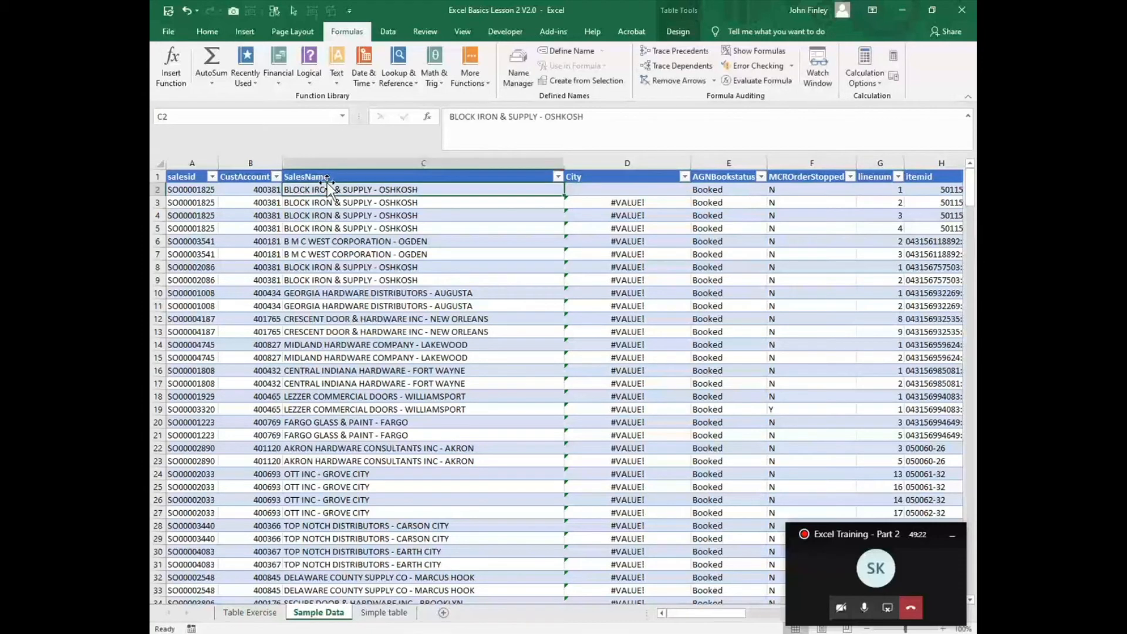
{"action": "left_click", "coordinate": [536, 120]}
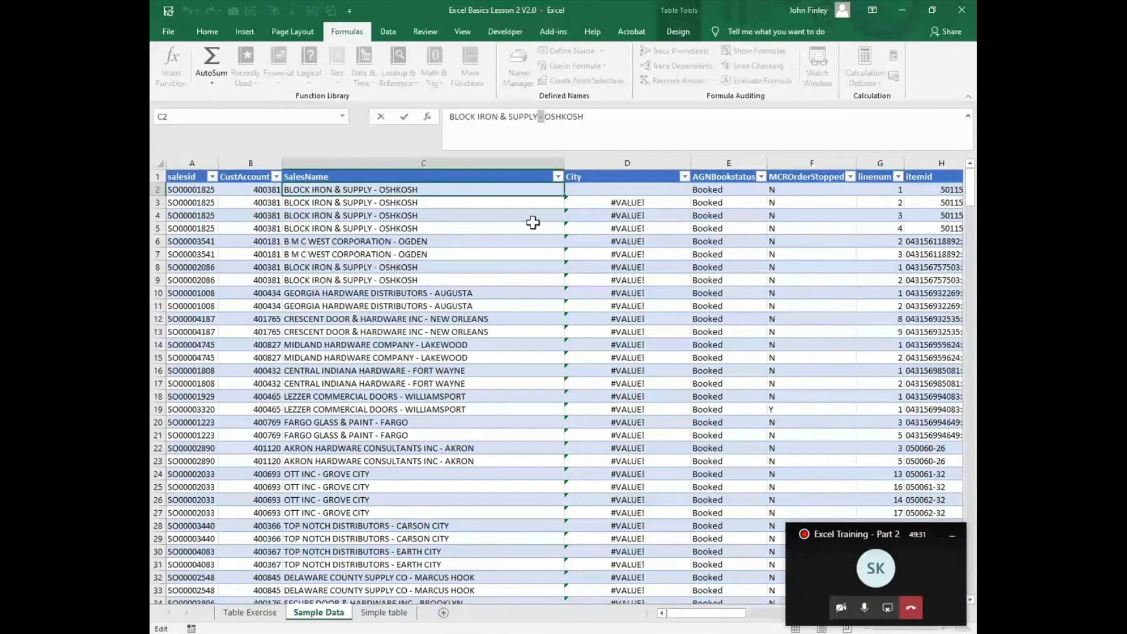
Step: Start a new MID formula in D2 with the row's SalesName as text and a nested FIND as start position
{"action": "left_click", "coordinate": [593, 190]}
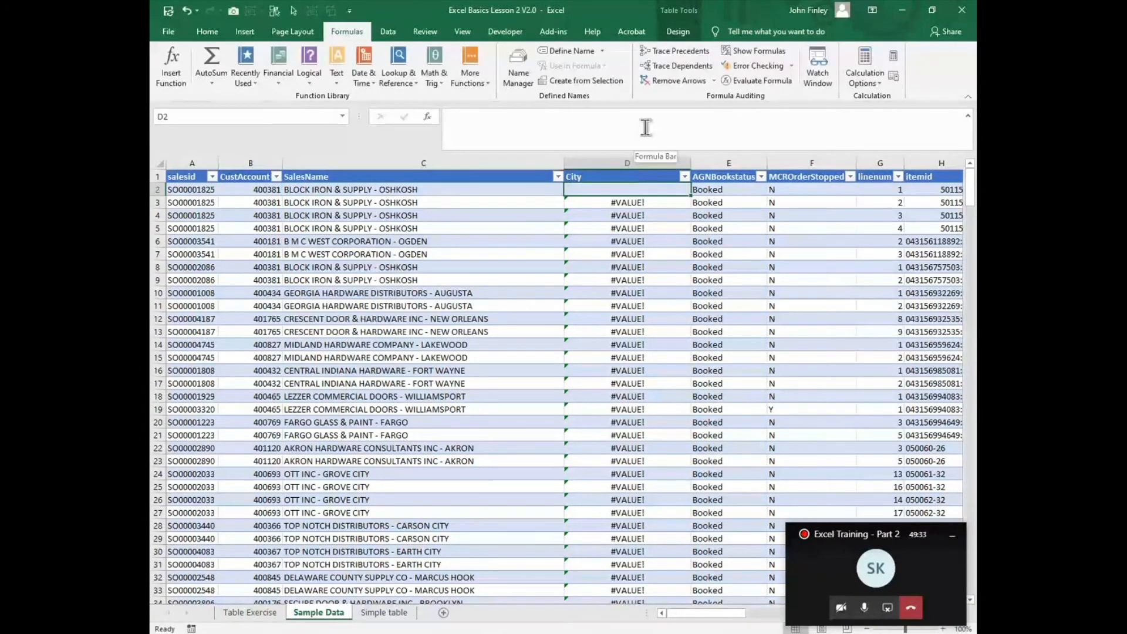
{"action": "type", "text": "=mid("}
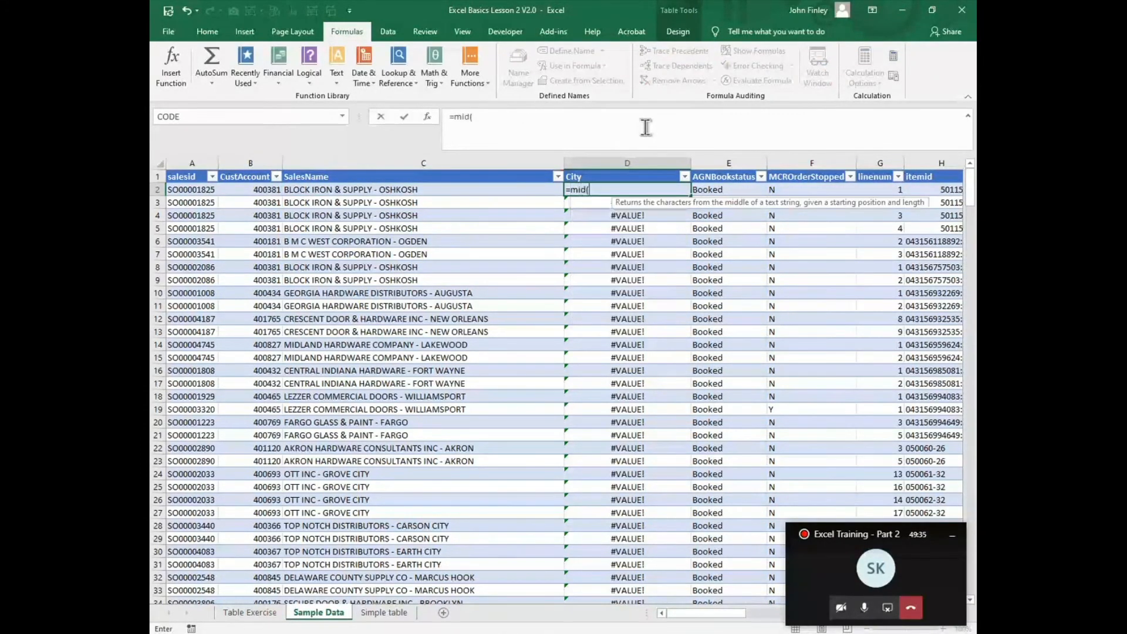
{"action": "key", "text": "Left"}
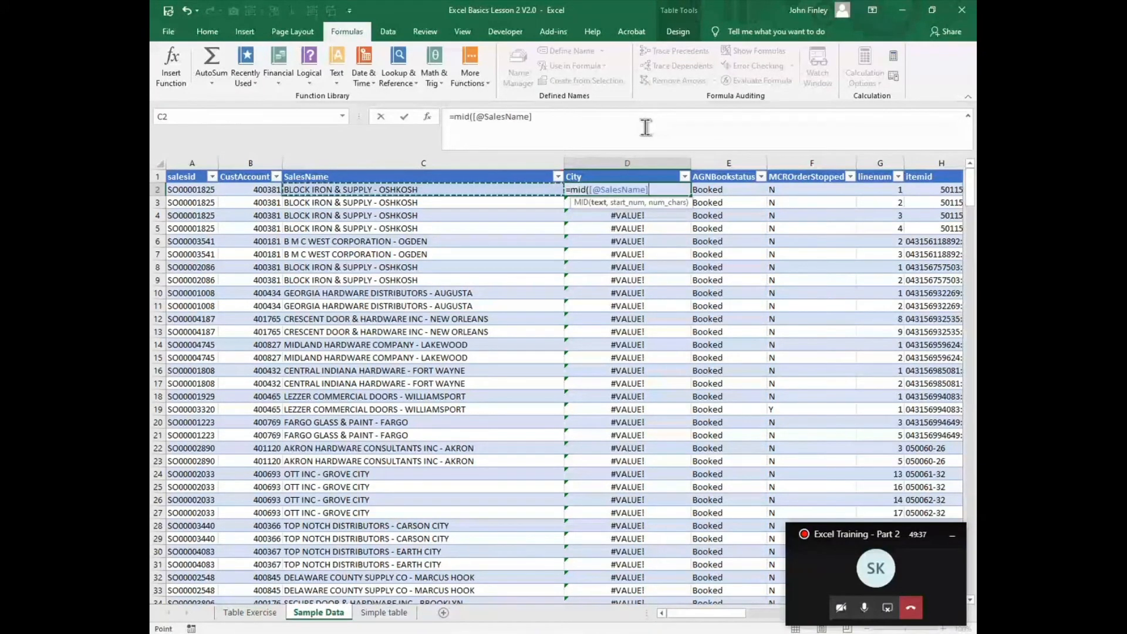
{"action": "type", "text": ",find("}
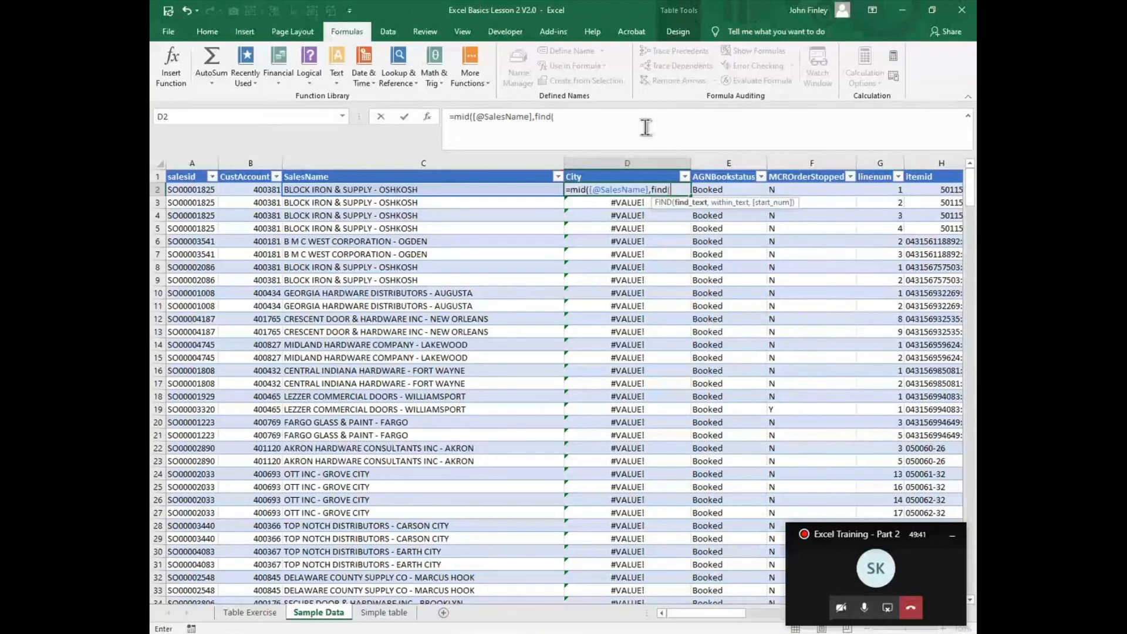
Step: Set FIND's search text in the D2 formula to a space and hyphen in quotes, removing the stray word City
{"action": "type", "text": "-"}
{"action": "type", "text": "\""}
{"action": "type", "text": " - C"}
{"action": "key", "text": "BackSpace"}
{"action": "type", "text": "City"}
{"action": "mouse_move", "coordinate": [376, 9]}
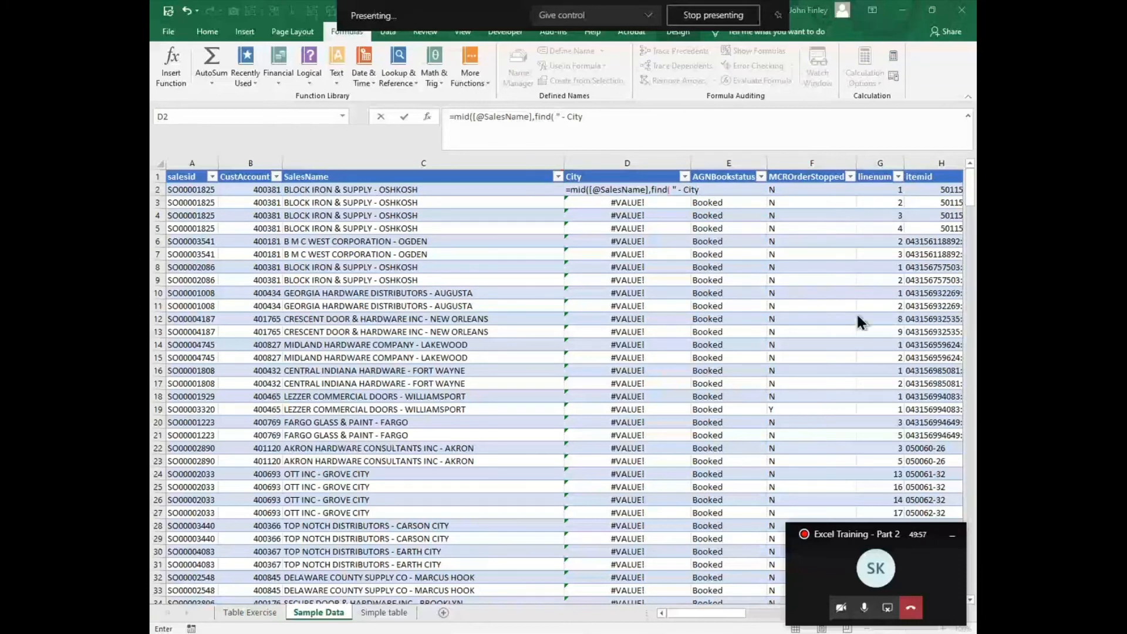
{"action": "left_click", "coordinate": [633, 141]}
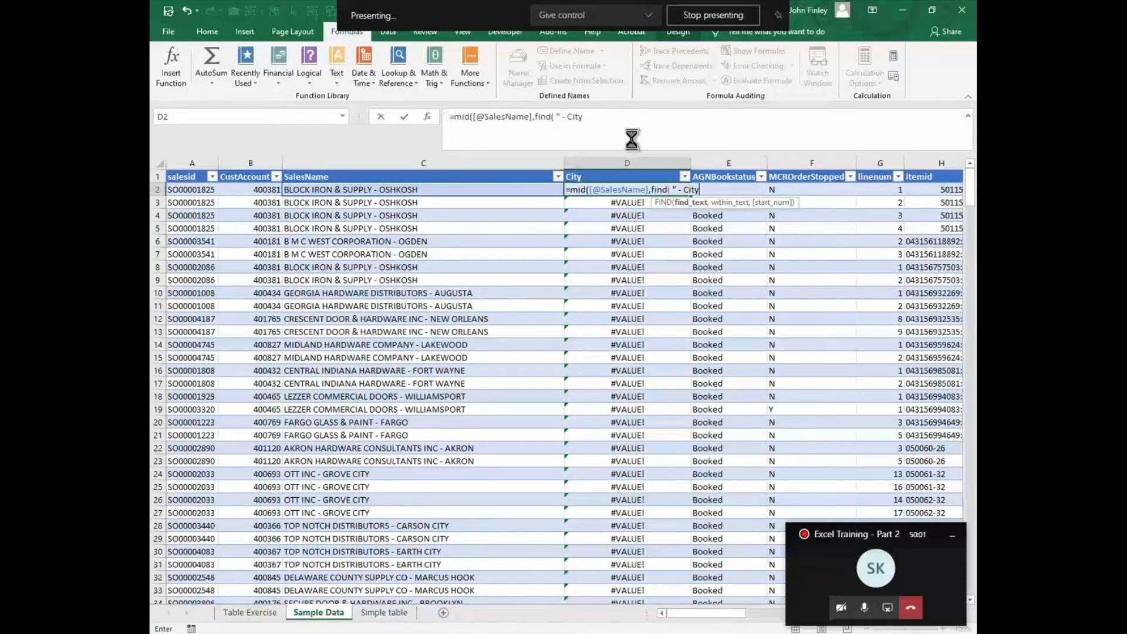
{"action": "key", "text": "Return"}
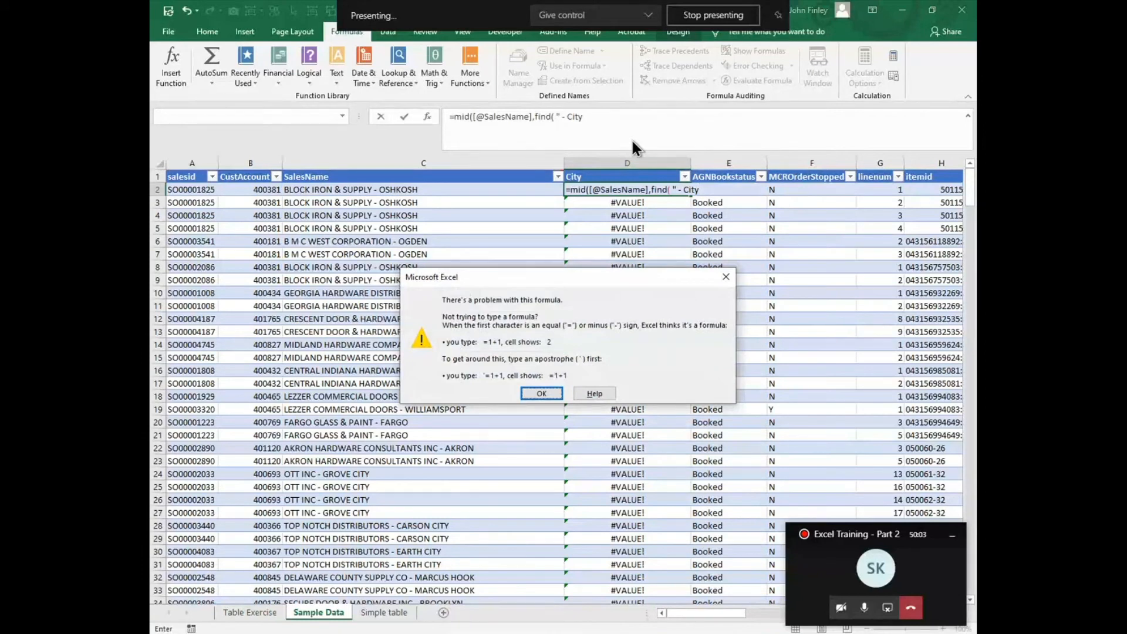
{"action": "key", "text": "Return"}
{"action": "key", "text": "BackSpace"}
{"action": "key", "text": "BackSpace"}
{"action": "key", "text": "BackSpace"}
{"action": "key", "text": "BackSpace"}
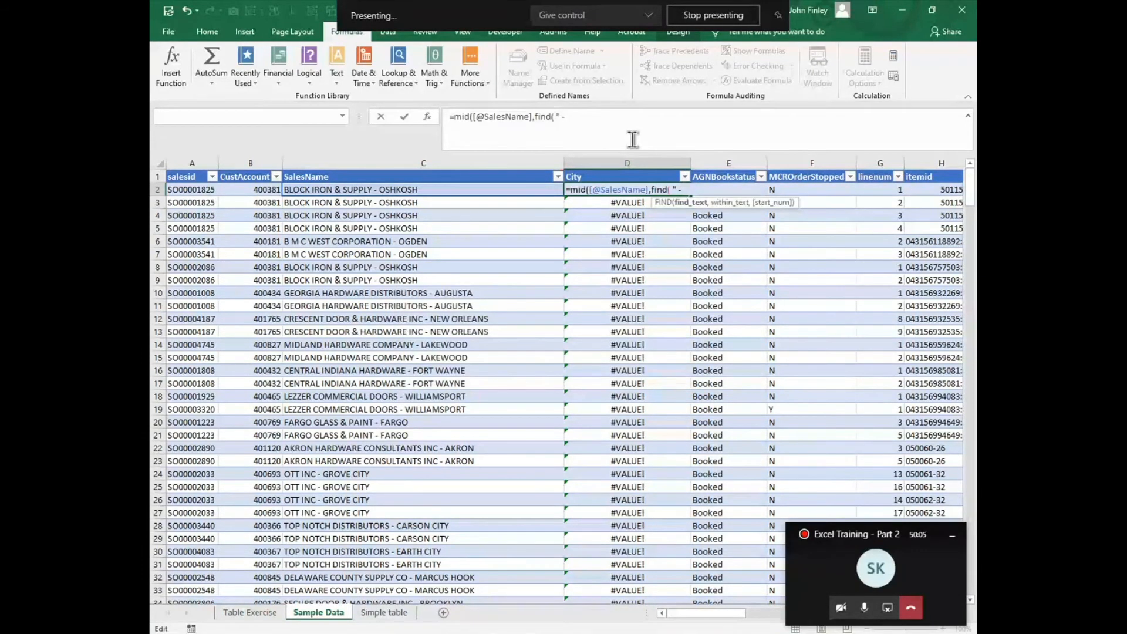
{"action": "type", "text": "\","}
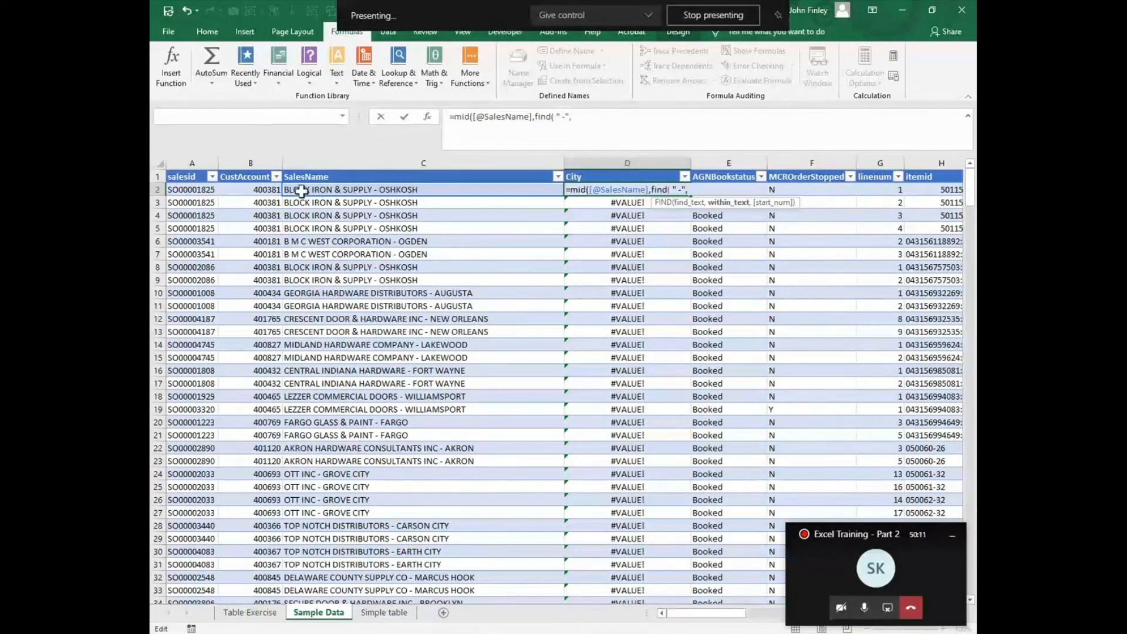
Step: Complete FIND in the D2 formula with the row's SalesName as the searched text and 1 as start number
{"action": "left_click", "coordinate": [301, 189]}
{"action": "type", "text": ",1"}
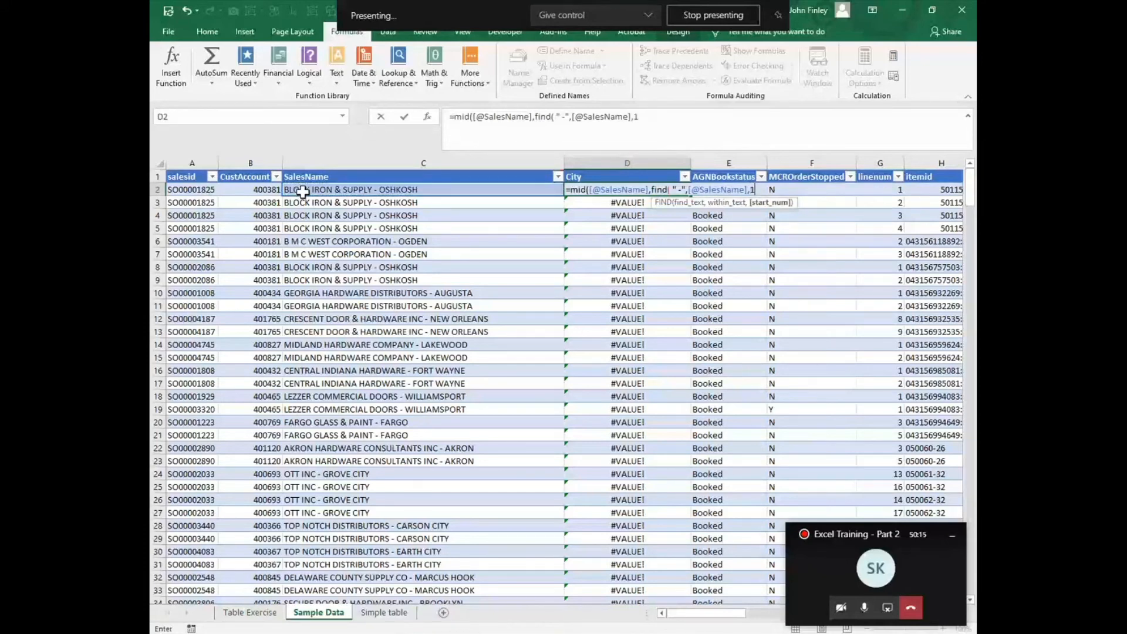
{"action": "type", "text": ")"}
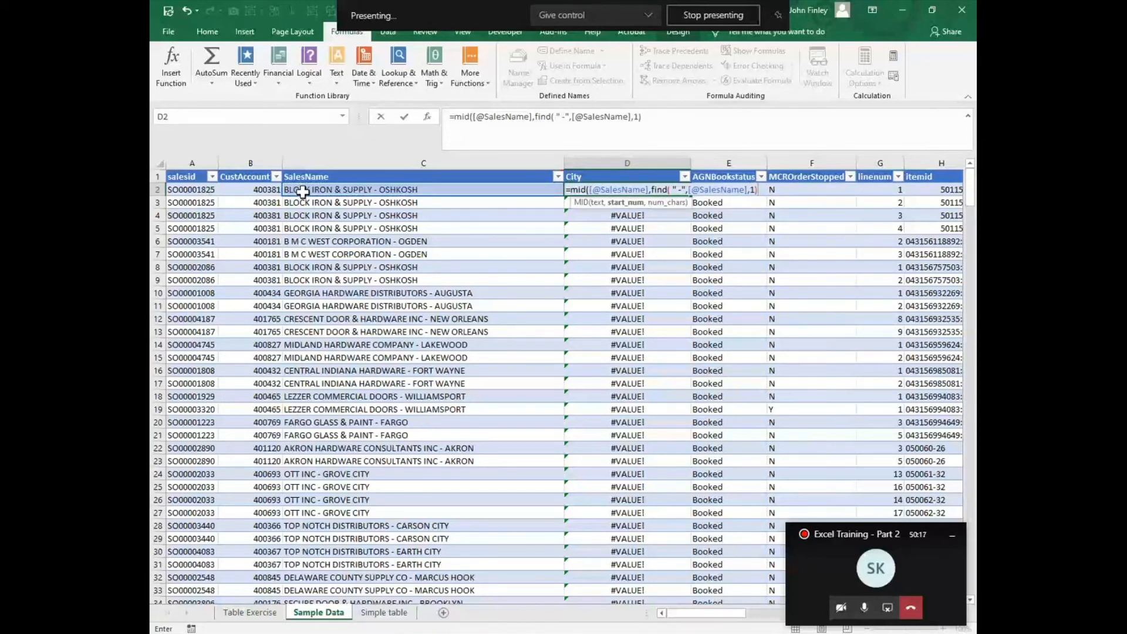
{"action": "type", "text": "+2,25)"}
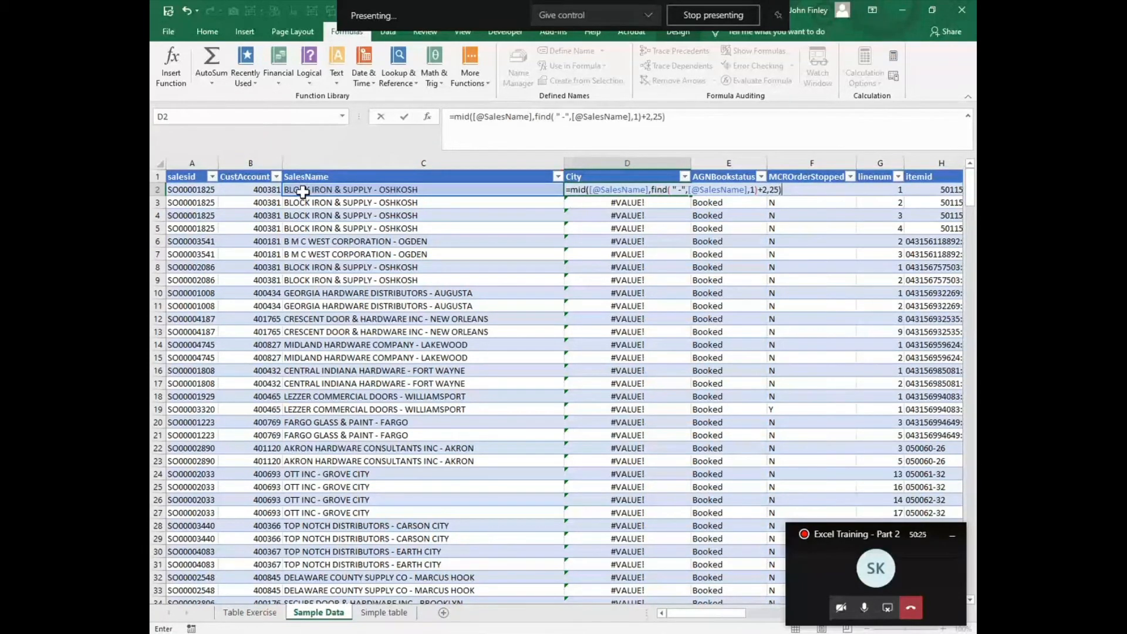
Step: Add 2 to the FIND position, set MID's character count to 25 and enter the City formula
{"action": "key", "text": "Return"}
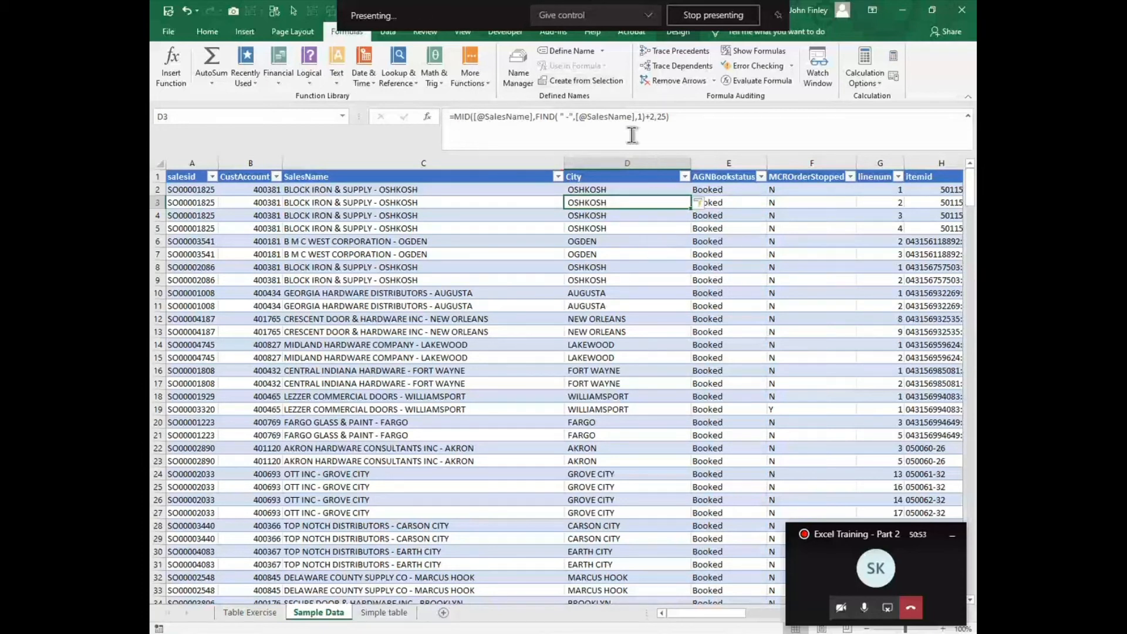
Step: Examine the filled City column and the table's remaining columns past LineAmount, returning to the salesid column
{"action": "key", "text": "Down"}
{"action": "key", "text": "Down"}
{"action": "key", "text": "Down"}
{"action": "key", "text": "Down"}
{"action": "key", "text": "Down"}
{"action": "key", "text": "Down"}
{"action": "key", "text": "Down"}
{"action": "key", "text": "Down"}
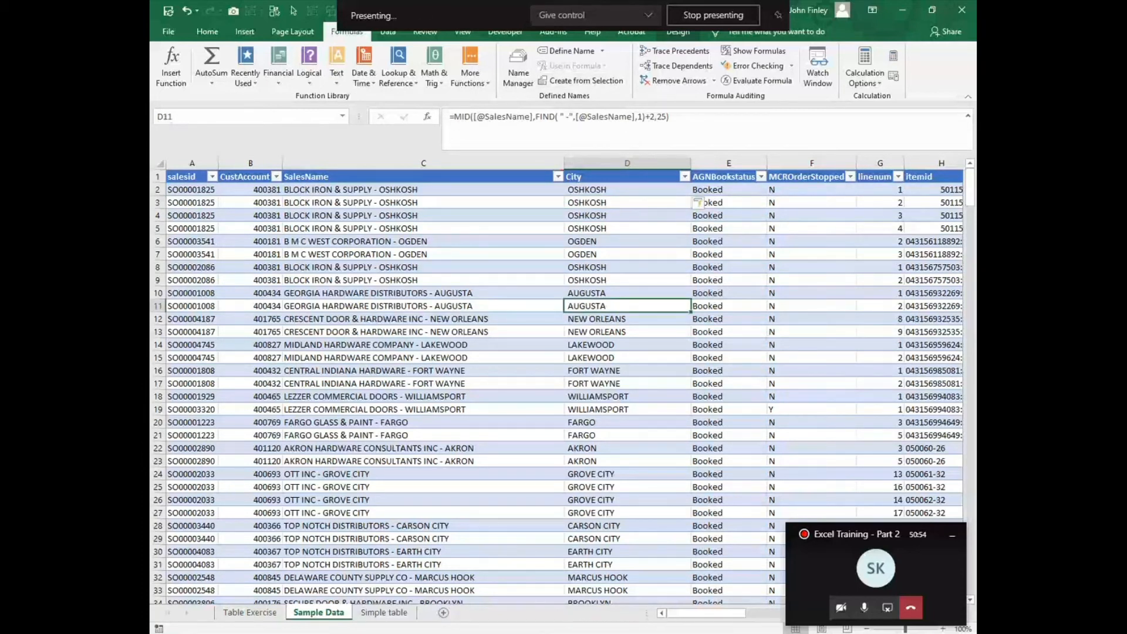
{"action": "key", "text": "Right"}
{"action": "key", "text": "Right"}
{"action": "key", "text": "Right"}
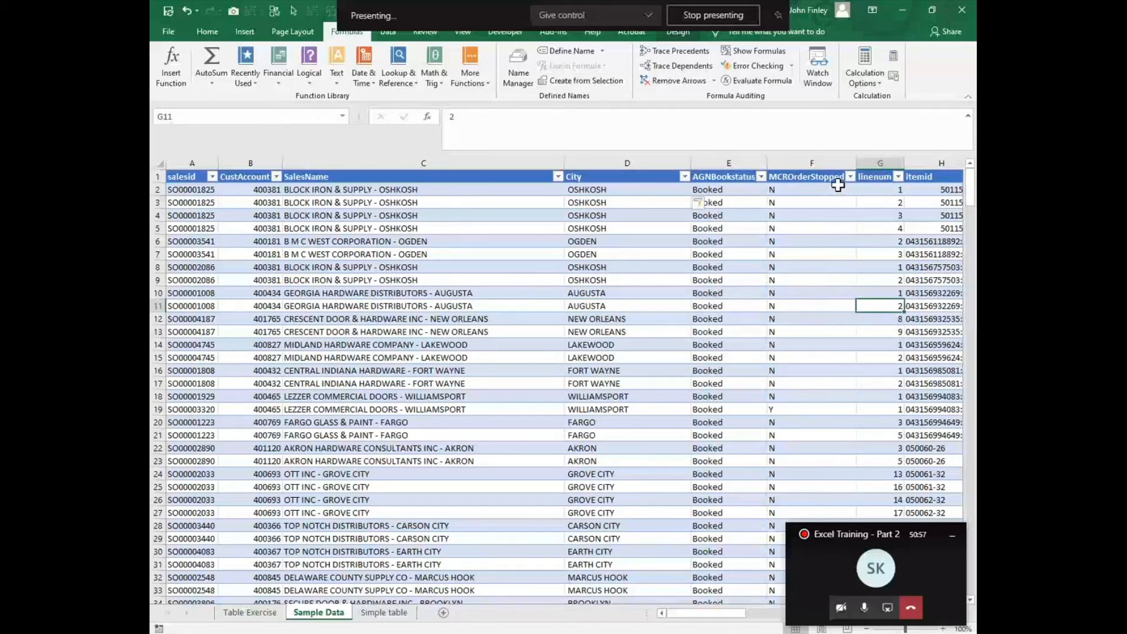
{"action": "key", "text": "Right"}
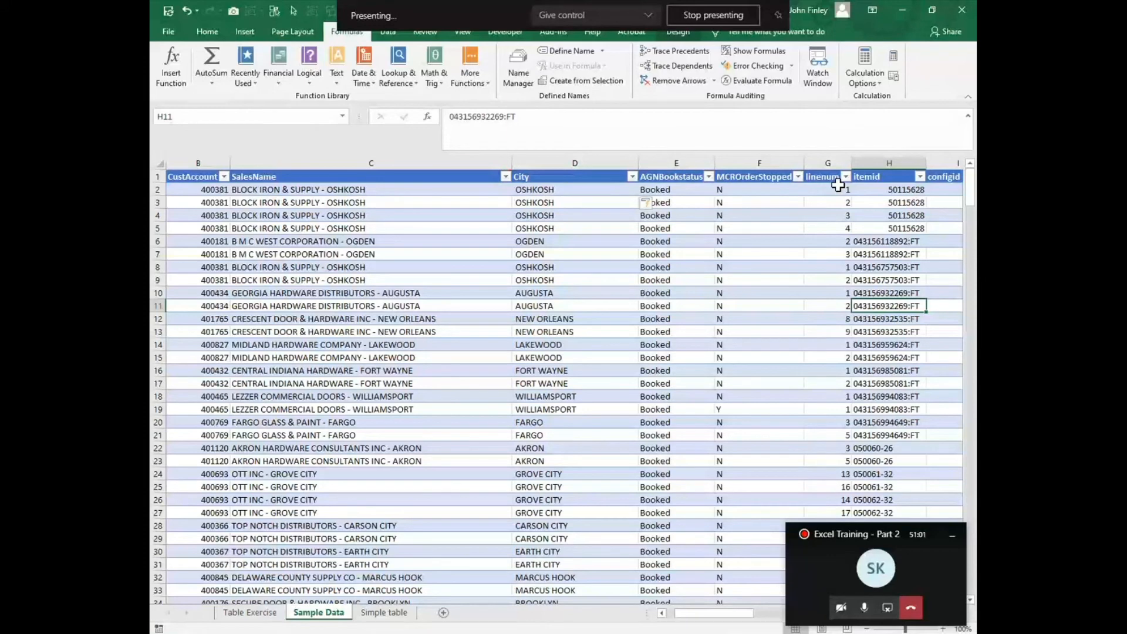
{"action": "key", "text": "Right"}
{"action": "key", "text": "Right"}
{"action": "key", "text": "Right"}
{"action": "key", "text": "Right"}
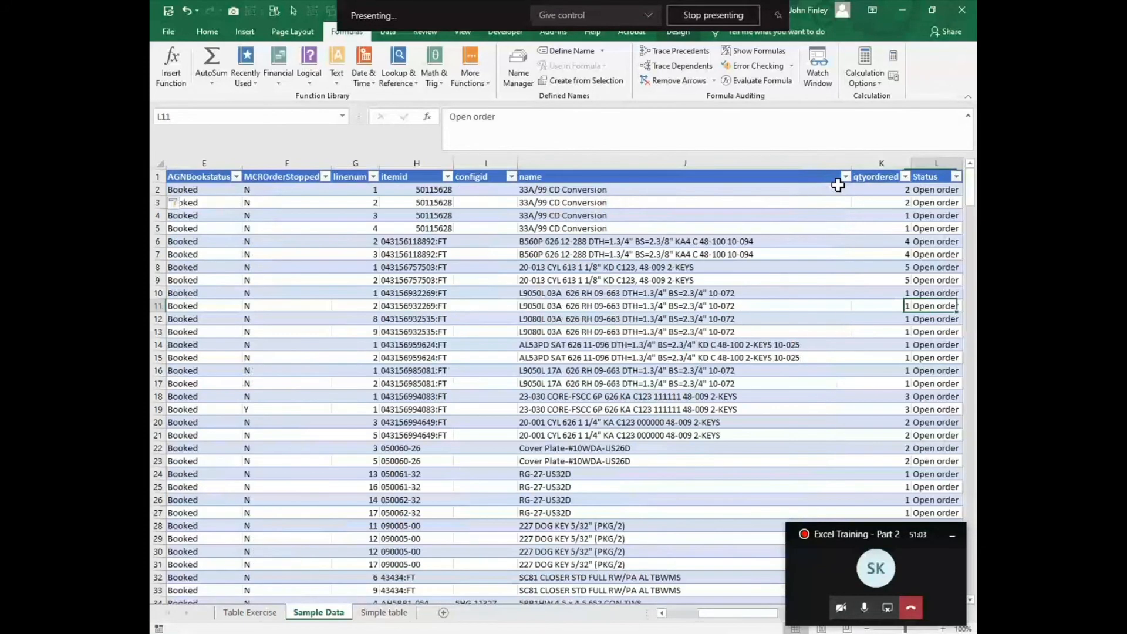
{"action": "key", "text": "Right"}
{"action": "key", "text": "Right"}
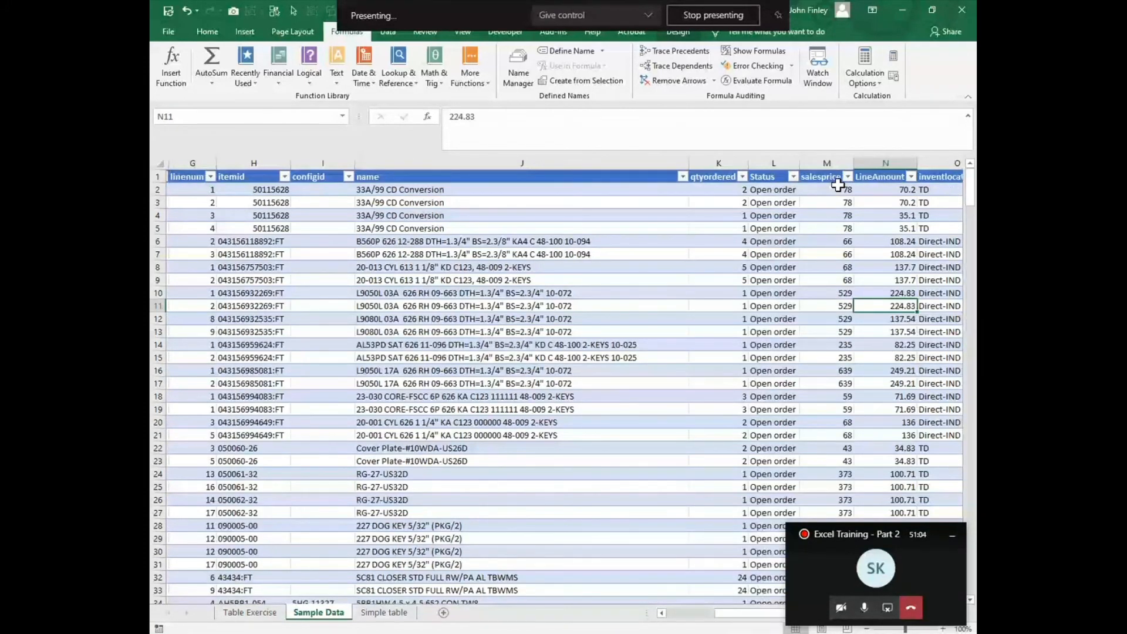
{"action": "key", "text": "Right"}
{"action": "key", "text": "Right"}
{"action": "key", "text": "Right"}
{"action": "key", "text": "Right"}
{"action": "key", "text": "Right"}
{"action": "key", "text": "Right"}
{"action": "key", "text": "Right"}
{"action": "key", "text": "Right"}
{"action": "key", "text": "Left"}
{"action": "key", "text": "Left"}
{"action": "key", "text": "Left"}
{"action": "key", "text": "Left"}
{"action": "key", "text": "Left"}
{"action": "key", "text": "Left"}
{"action": "key", "text": "Left"}
{"action": "key", "text": "Left"}
{"action": "key", "text": "Left"}
{"action": "key", "text": "Left"}
{"action": "key", "text": "Left"}
{"action": "key", "text": "Left"}
{"action": "key", "text": "Left"}
{"action": "key", "text": "Home"}
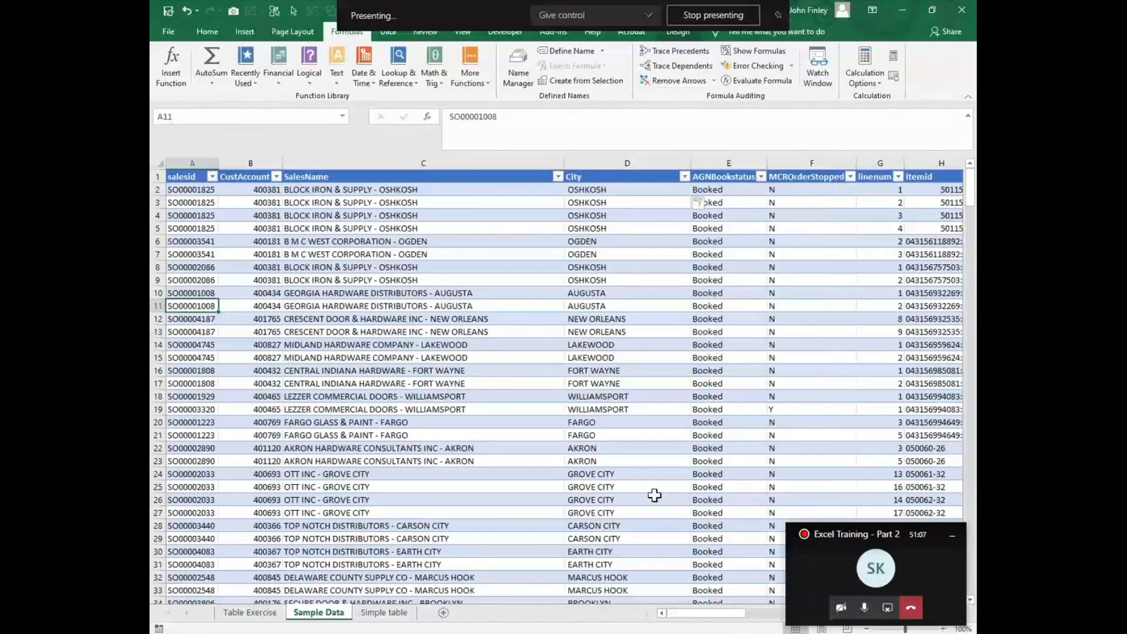
Step: Review the task list on the Table Exercise sheet
{"action": "left_click", "coordinate": [251, 611]}
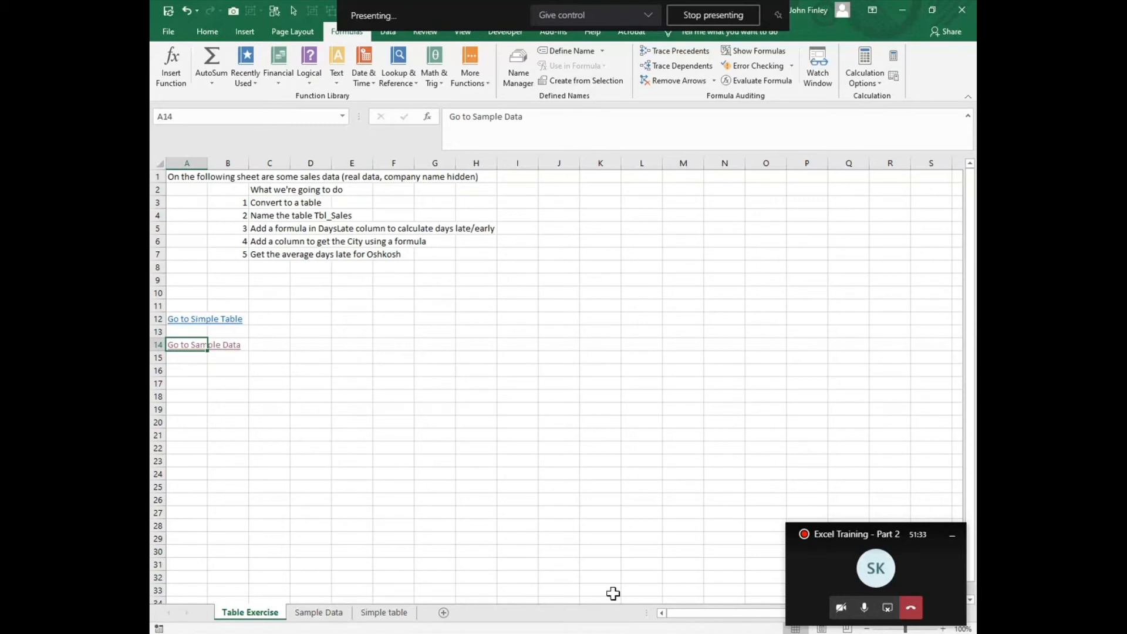
{"action": "left_click", "coordinate": [549, 526]}
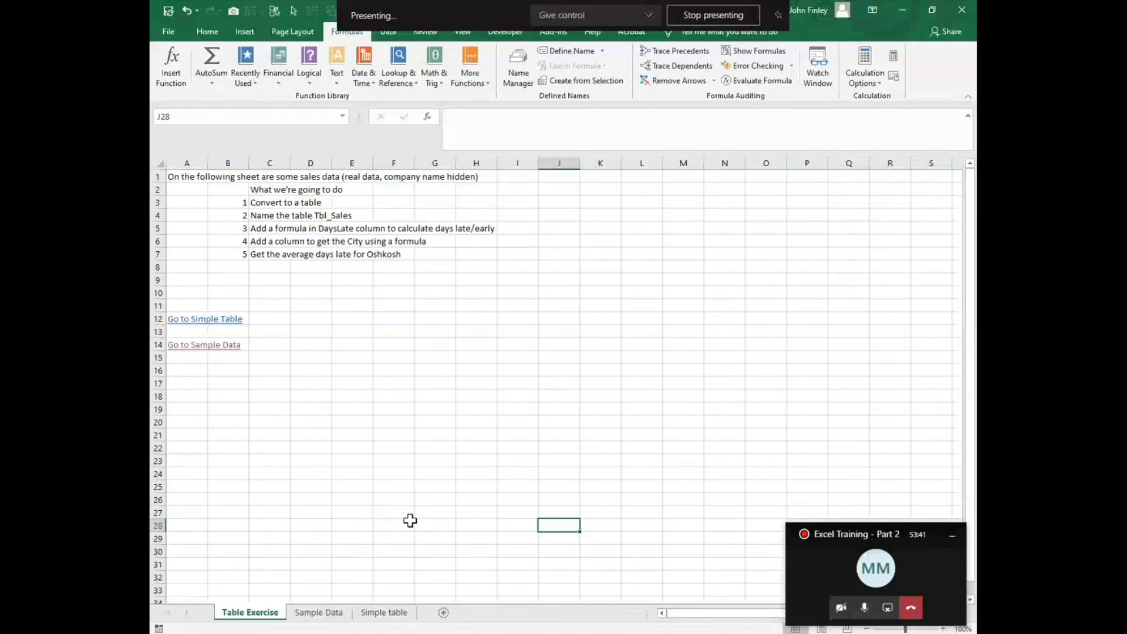
Step: Freeze the panes on the Sample Data sheet at cell A2 to keep the header row in view
{"action": "left_click", "coordinate": [321, 621]}
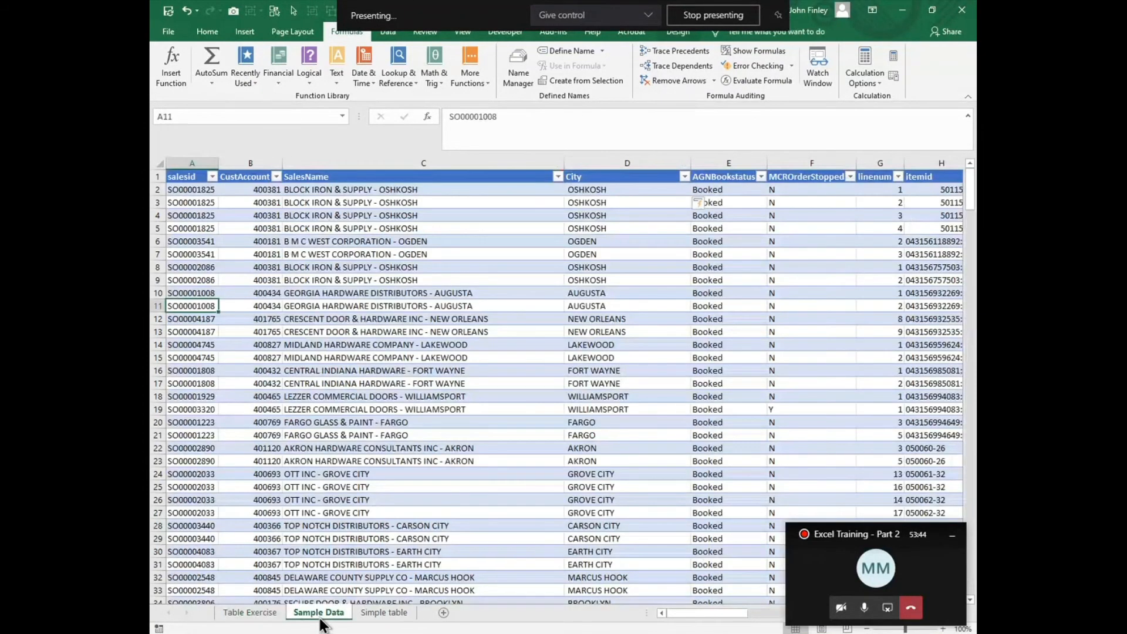
{"action": "left_click", "coordinate": [188, 191]}
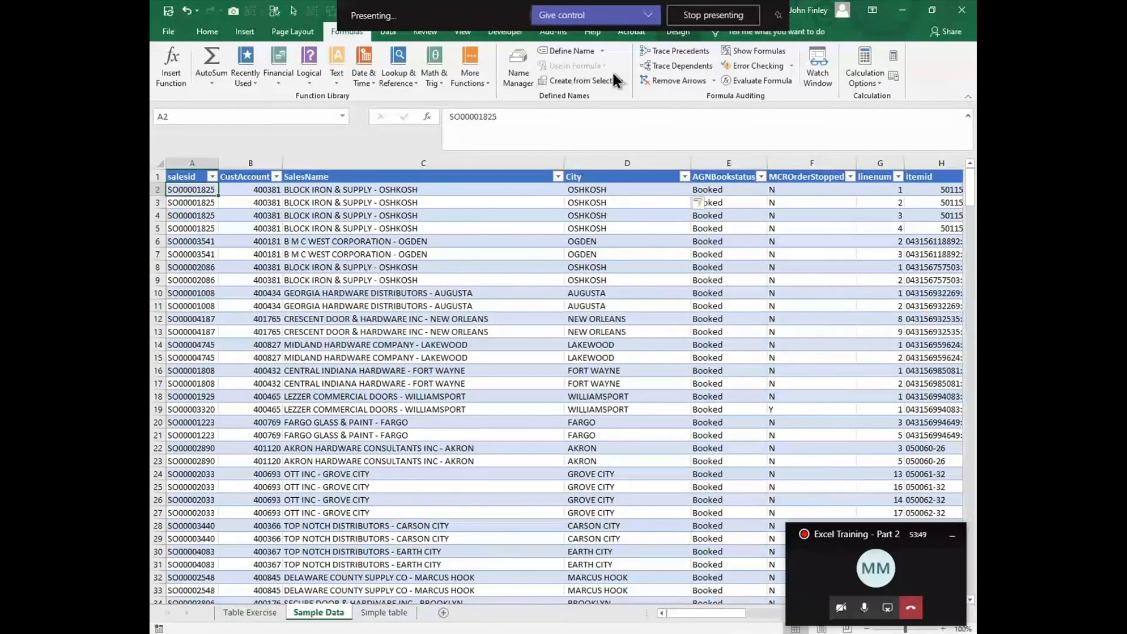
{"action": "left_click", "coordinate": [464, 33]}
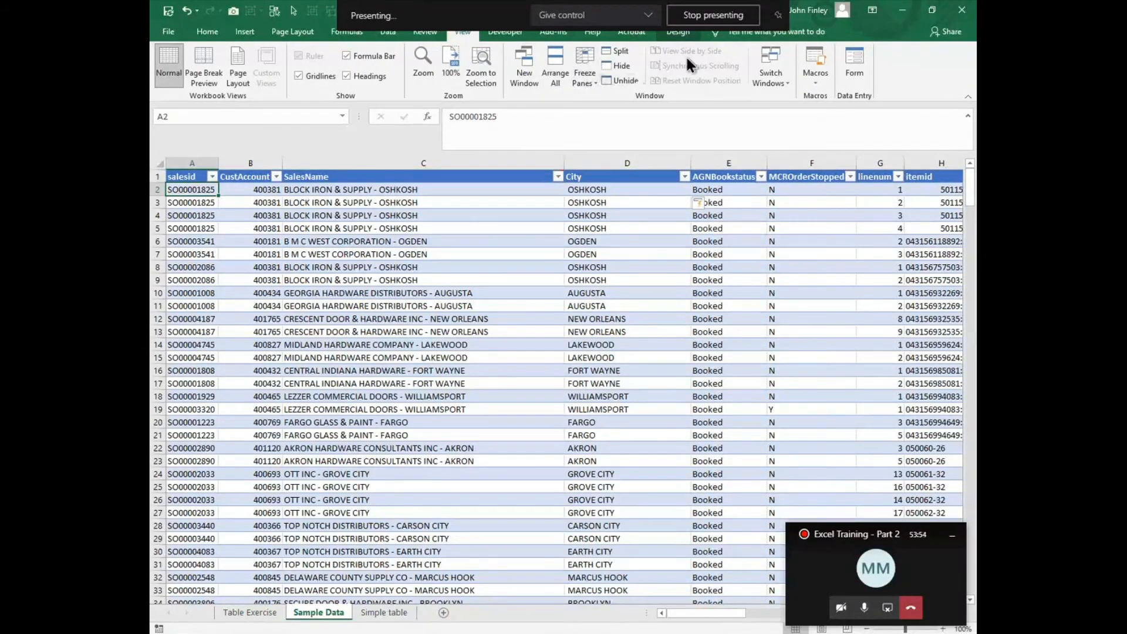
{"action": "left_click", "coordinate": [594, 82]}
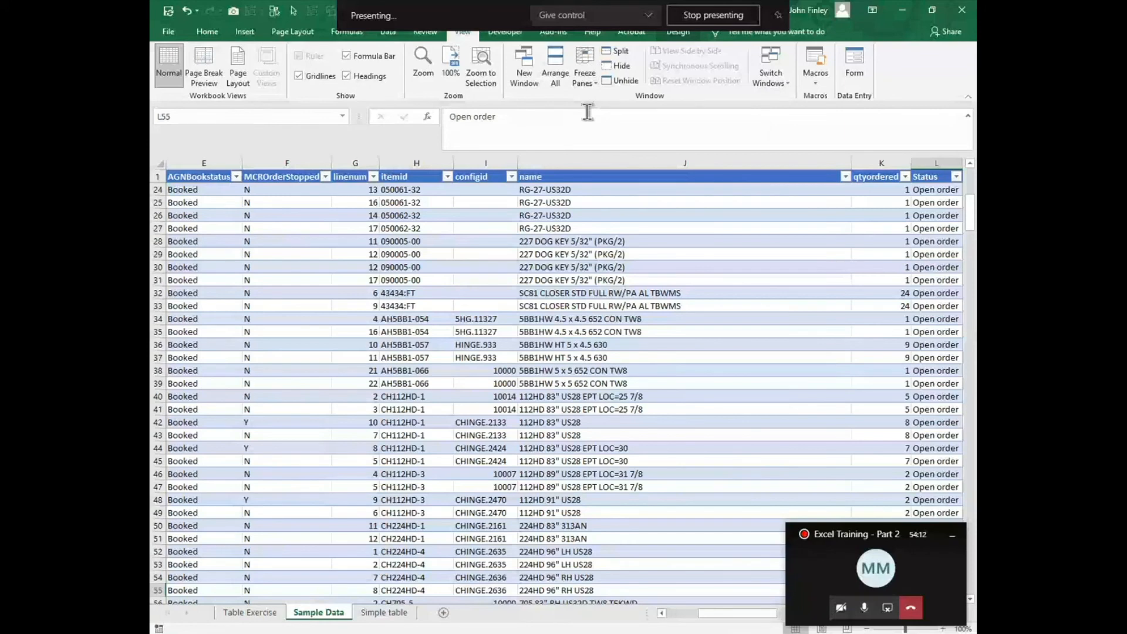
Step: Unfreeze the panes and freeze them again at cell B2 to hold both the header row and the salesid column
{"action": "key", "text": "Home"}
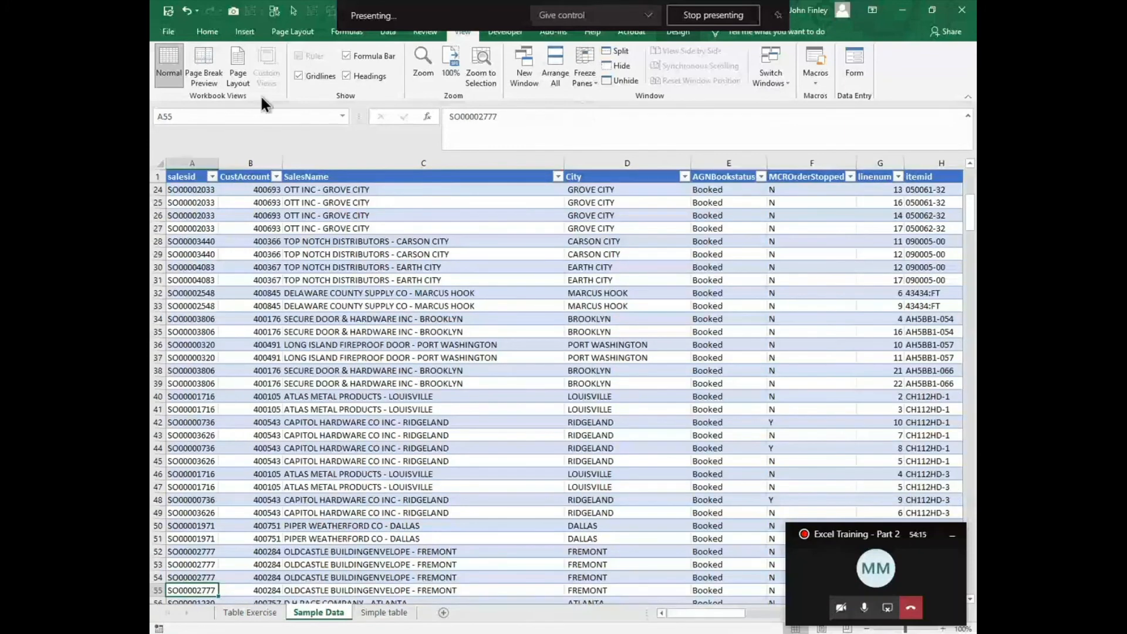
{"action": "left_click", "coordinate": [589, 71]}
{"action": "left_click", "coordinate": [604, 101]}
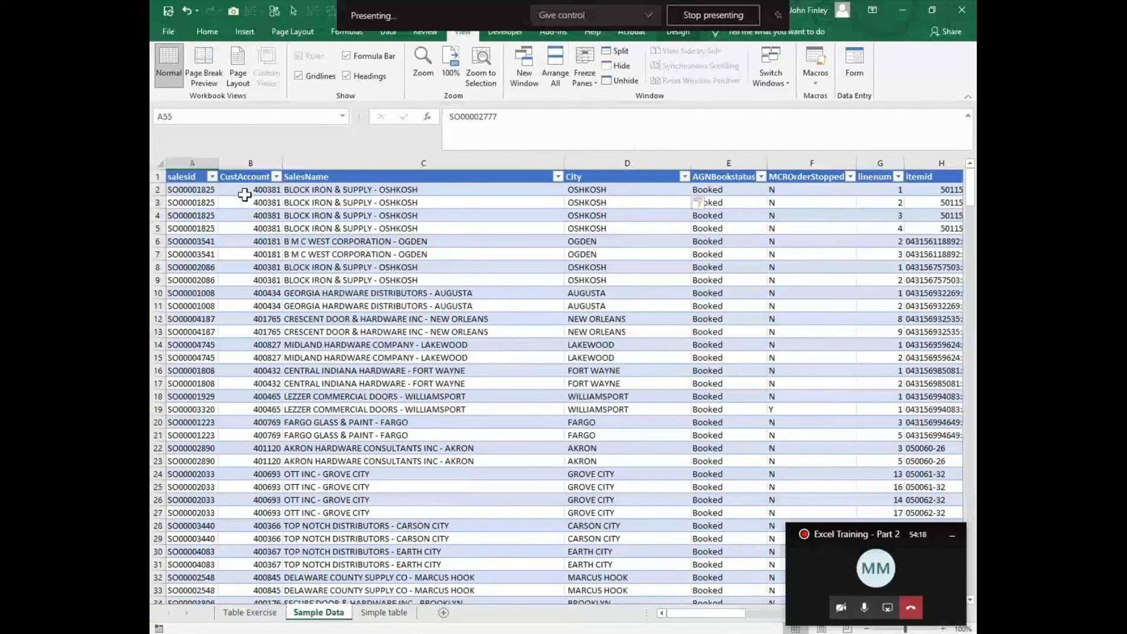
{"action": "left_click", "coordinate": [245, 195]}
{"action": "left_click", "coordinate": [585, 73]}
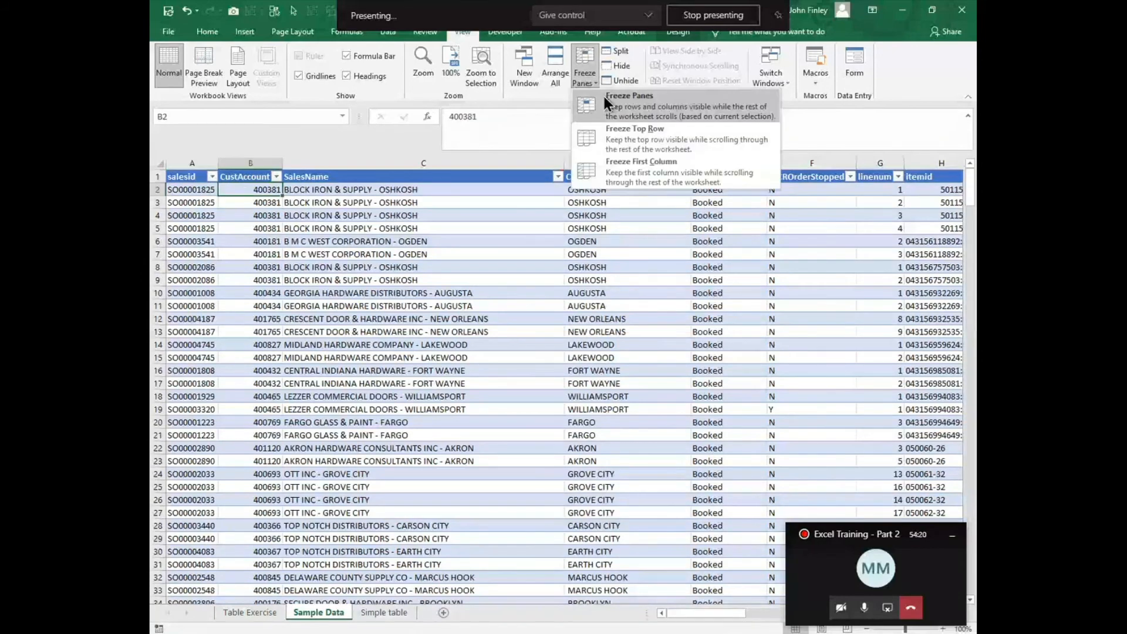
{"action": "left_click", "coordinate": [604, 97]}
Step: Examine how the frozen header row and salesid column behave across the table's further columns and rows
{"action": "key", "text": "Right"}
{"action": "key", "text": "Right"}
{"action": "key", "text": "Right"}
{"action": "key", "text": "Right"}
{"action": "key", "text": "Right"}
{"action": "key", "text": "Right"}
{"action": "key", "text": "Right"}
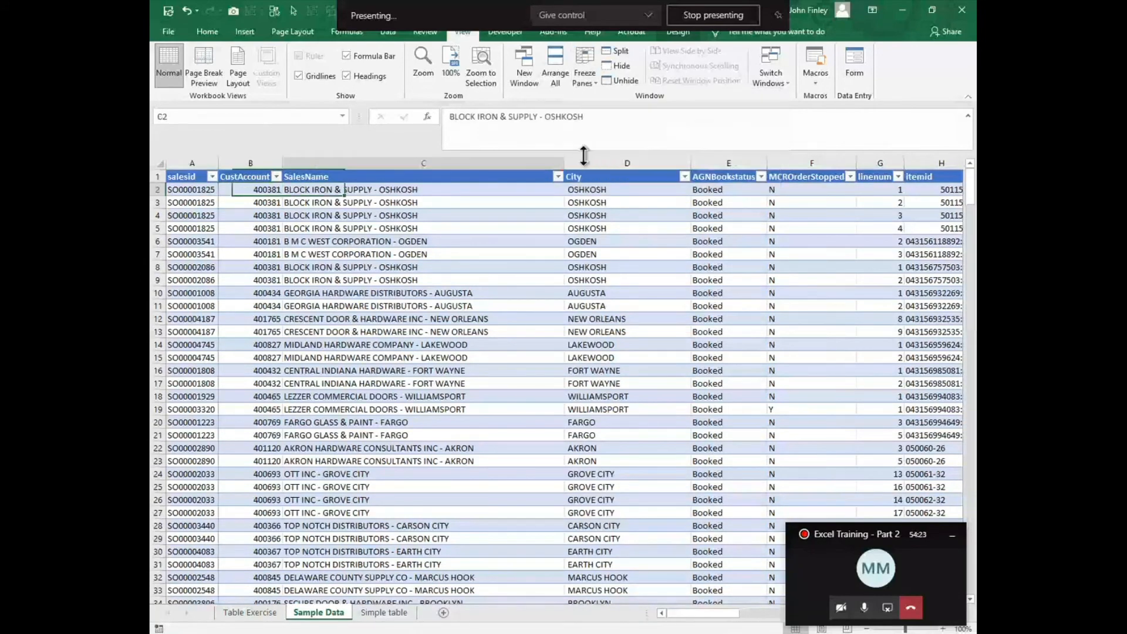
{"action": "key", "text": "Right"}
{"action": "key", "text": "Right"}
{"action": "key", "text": "Right"}
{"action": "key", "text": "Right"}
{"action": "key", "text": "Right"}
{"action": "key", "text": "Right"}
{"action": "key", "text": "Right"}
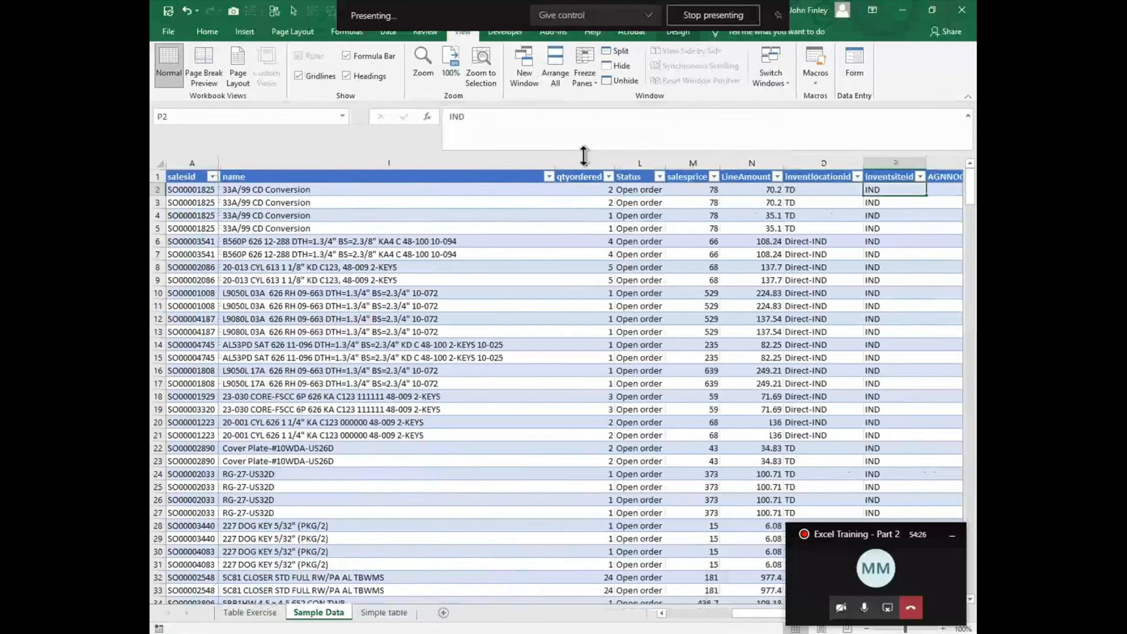
{"action": "key", "text": "Right"}
{"action": "key", "text": "Down"}
{"action": "key", "text": "Down"}
{"action": "key", "text": "Down"}
{"action": "key", "text": "Down"}
{"action": "key", "text": "Down"}
{"action": "key", "text": "Down"}
{"action": "key", "text": "Down"}
{"action": "key", "text": "Down"}
{"action": "key", "text": "Down"}
{"action": "key", "text": "Down"}
{"action": "key", "text": "Down"}
{"action": "key", "text": "Down"}
{"action": "key", "text": "Down"}
{"action": "key", "text": "Down"}
{"action": "key", "text": "Down"}
{"action": "key", "text": "Down"}
{"action": "key", "text": "Down"}
{"action": "key", "text": "Down"}
{"action": "key", "text": "Down"}
{"action": "key", "text": "Down"}
{"action": "key", "text": "Down"}
{"action": "key", "text": "Down"}
{"action": "key", "text": "Down"}
{"action": "key", "text": "Down"}
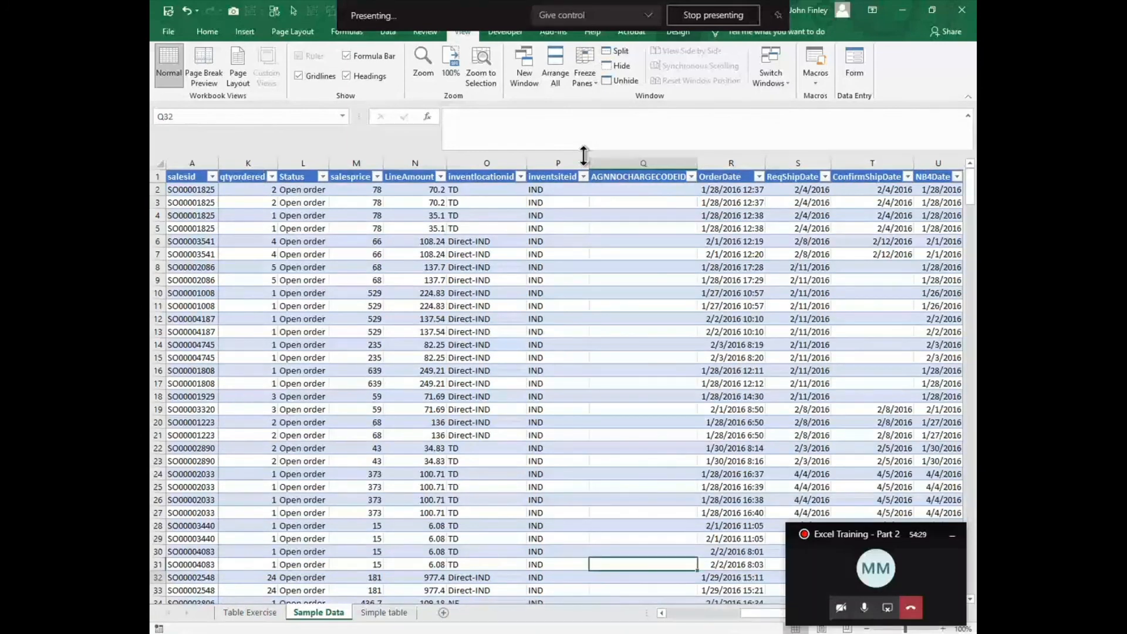
{"action": "key", "text": "Down"}
{"action": "key", "text": "Down"}
{"action": "key", "text": "Down"}
{"action": "key", "text": "Down"}
{"action": "key", "text": "Down"}
{"action": "key", "text": "Down"}
{"action": "key", "text": "Down"}
{"action": "key", "text": "Down"}
{"action": "key", "text": "Down"}
{"action": "key", "text": "Down"}
{"action": "key", "text": "Down"}
{"action": "key", "text": "Down"}
{"action": "key", "text": "Down"}
{"action": "key", "text": "Down"}
{"action": "key", "text": "Down"}
{"action": "key", "text": "Down"}
{"action": "key", "text": "Down"}
{"action": "key", "text": "Down"}
{"action": "key", "text": "Down"}
{"action": "key", "text": "Down"}
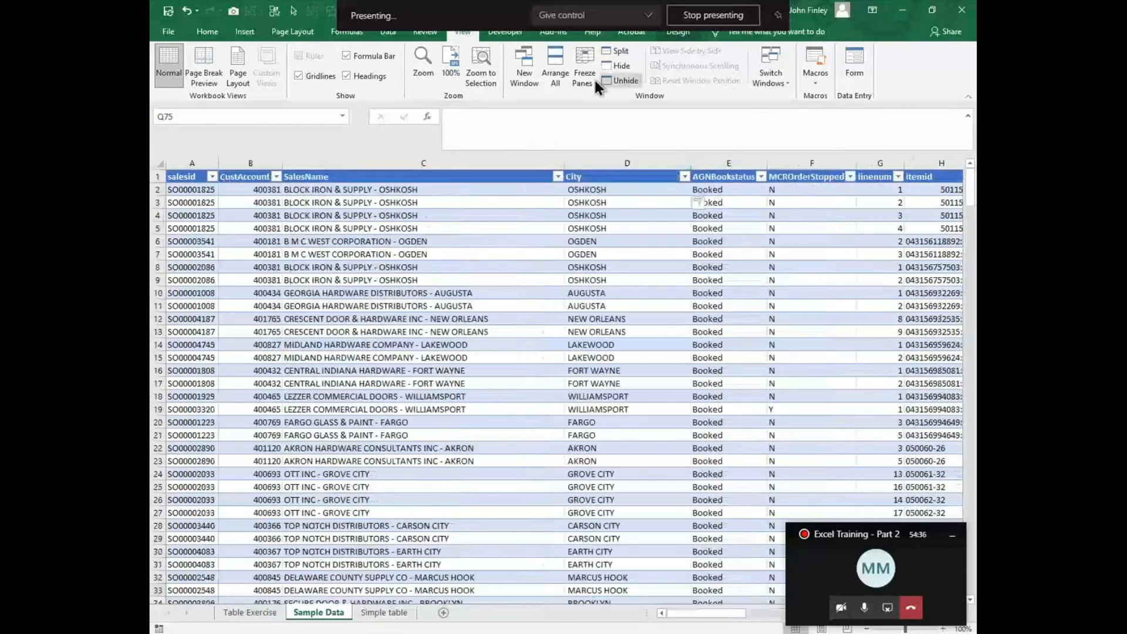
Step: Try a Freeze Top Row setting in place of the current frozen panes, and remove that freeze
{"action": "left_click", "coordinate": [591, 77]}
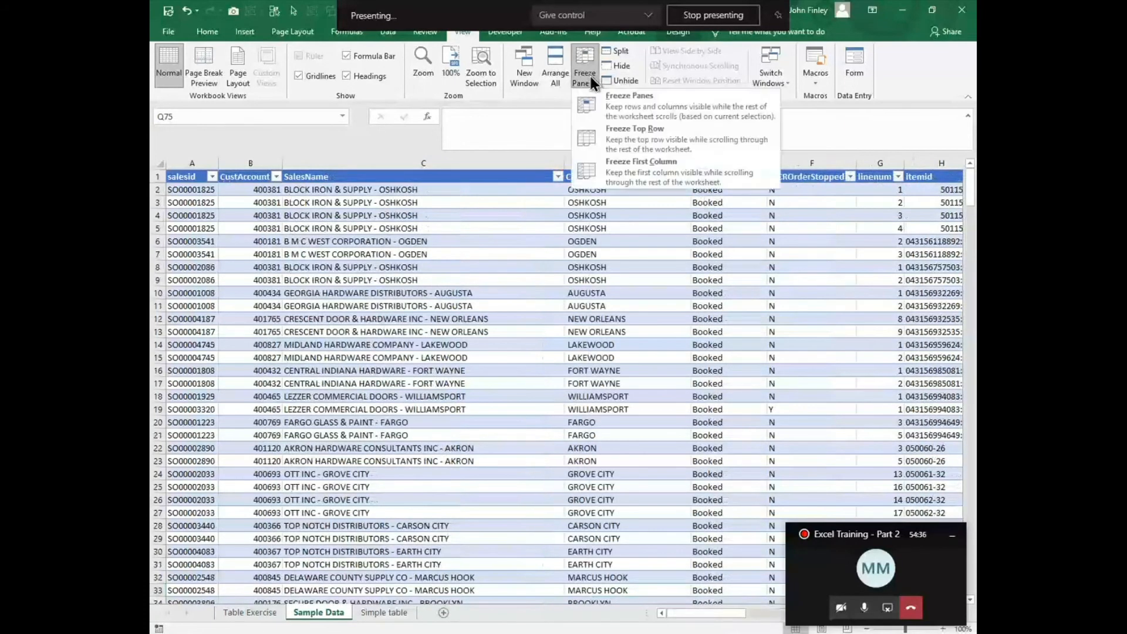
{"action": "left_click", "coordinate": [617, 133]}
{"action": "scroll", "coordinate": [448, 340], "scroll_direction": "down", "scroll_amount": 4}
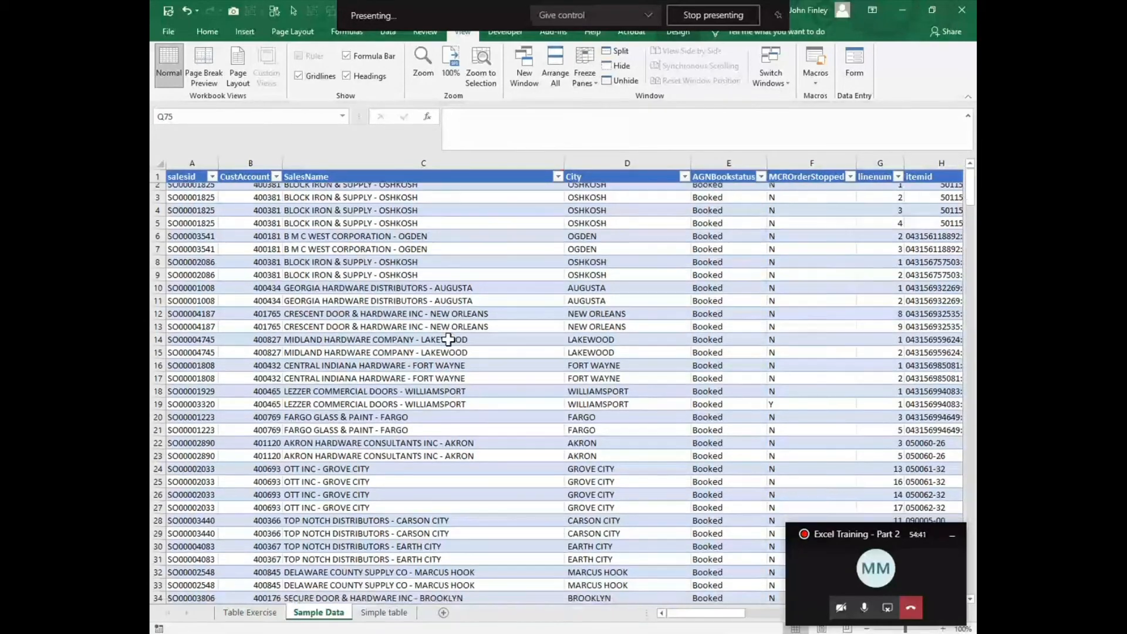
{"action": "scroll", "coordinate": [448, 340], "scroll_direction": "down", "scroll_amount": 20}
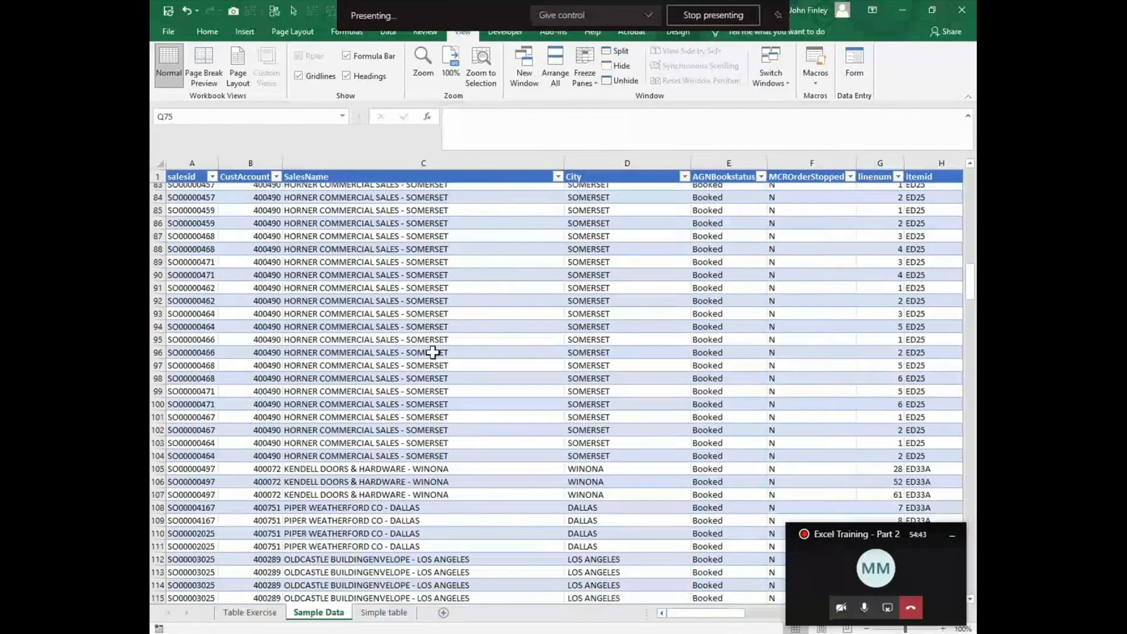
{"action": "scroll", "coordinate": [420, 365], "scroll_direction": "up", "scroll_amount": 4}
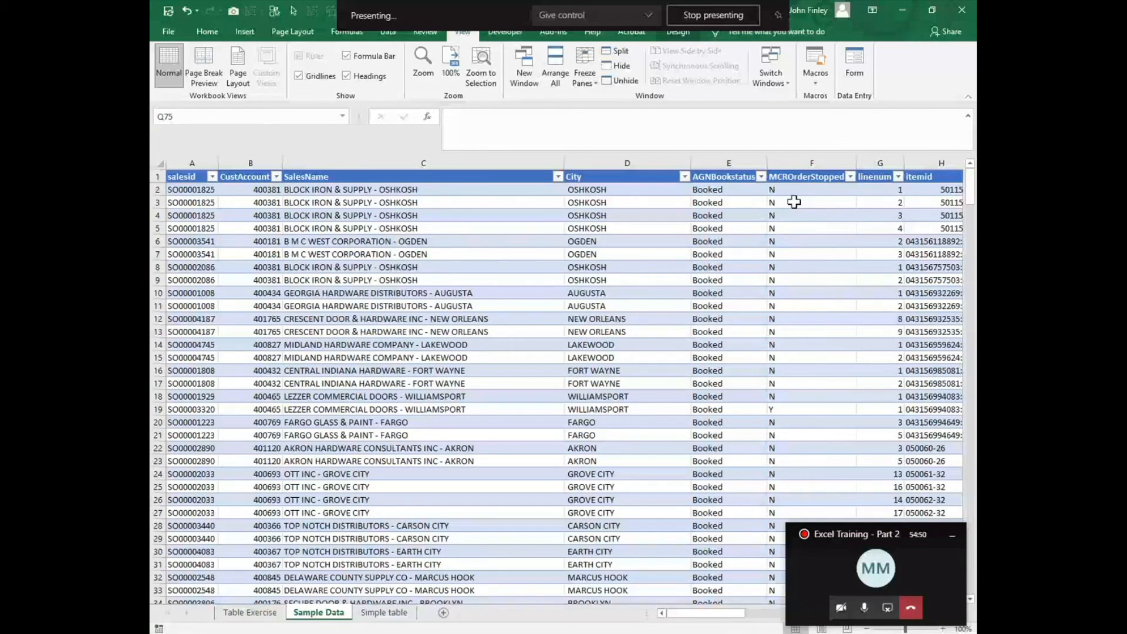
{"action": "left_click", "coordinate": [584, 73]}
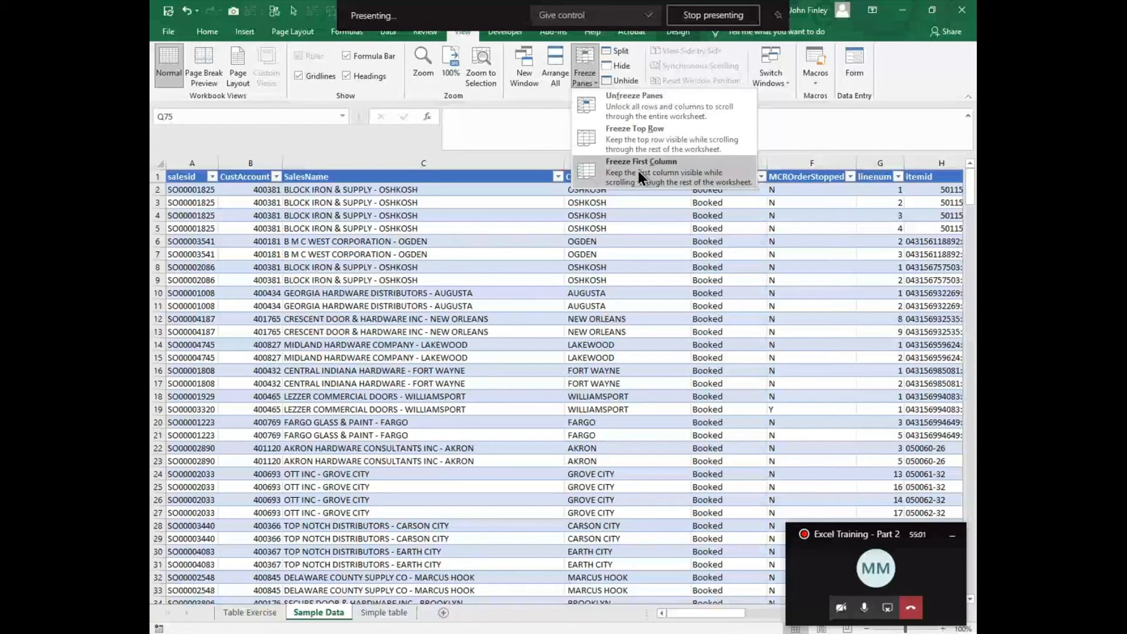
{"action": "left_click", "coordinate": [627, 111]}
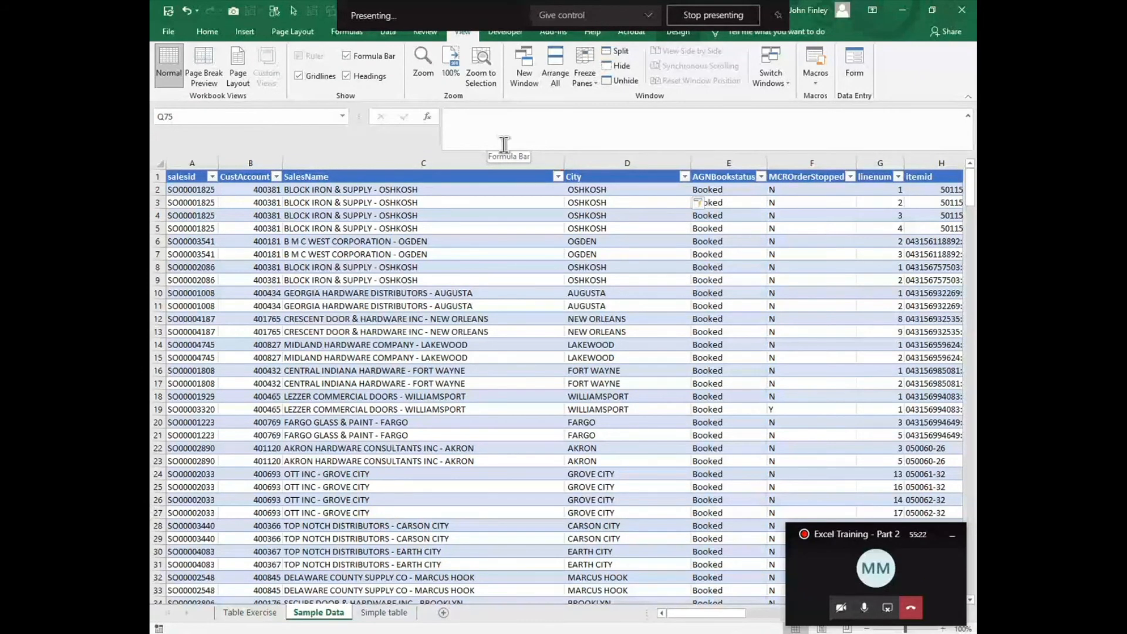
Step: Set the character count of the MID formula in the City column's cell D2 to 256
{"action": "left_click", "coordinate": [588, 194]}
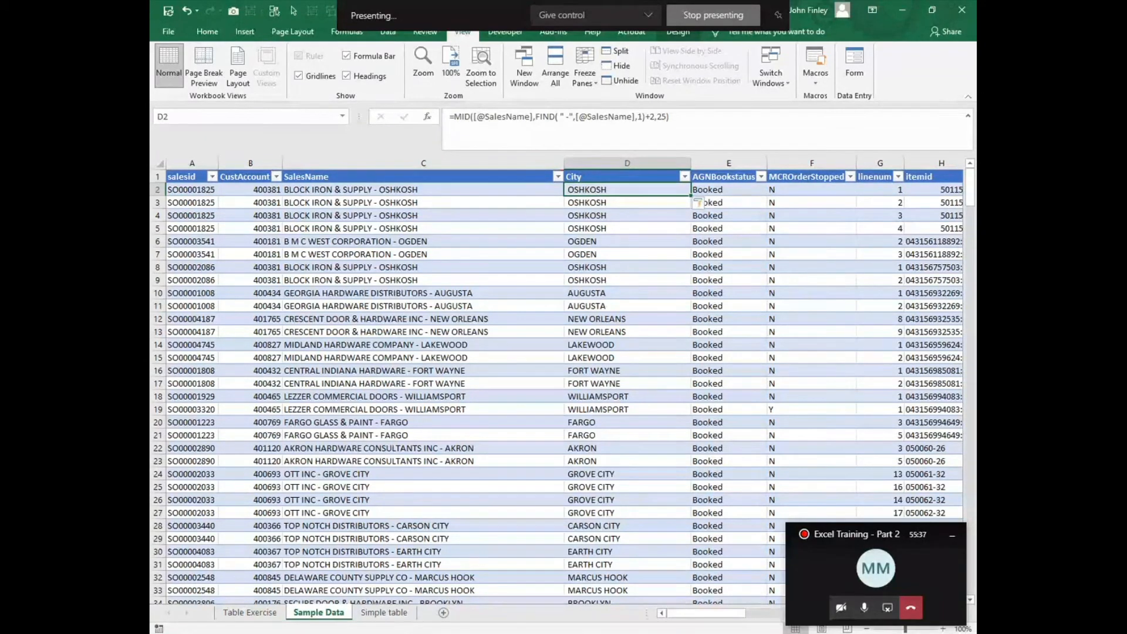
{"action": "mouse_move", "coordinate": [672, 633]}
{"action": "type", "text": "6"}
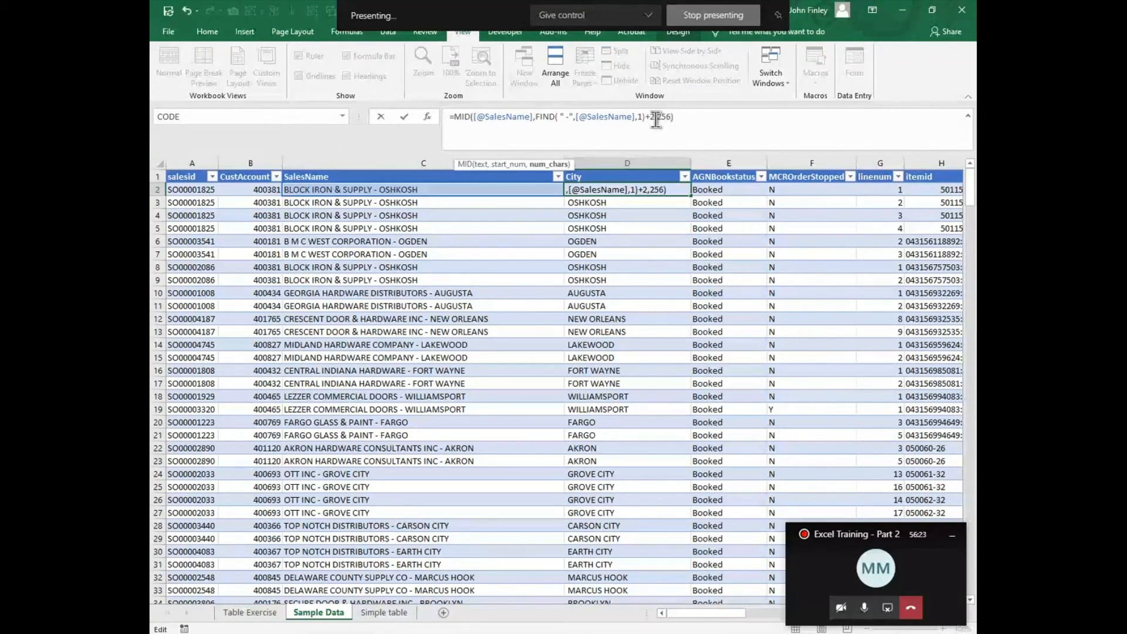
{"action": "key", "text": "Return"}
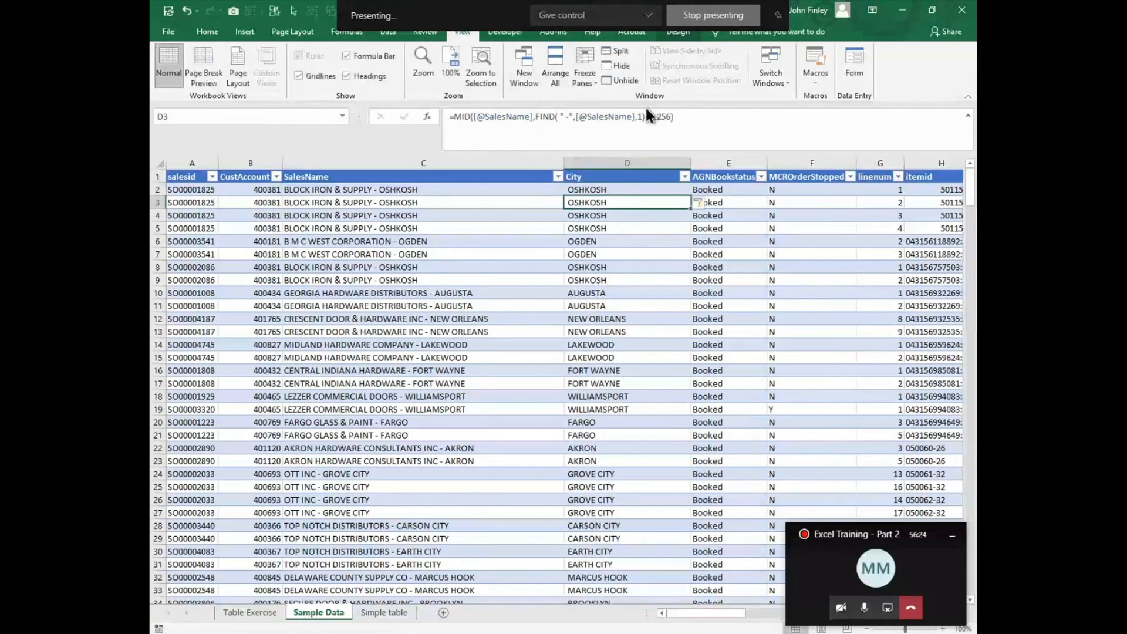
{"action": "left_click", "coordinate": [604, 189]}
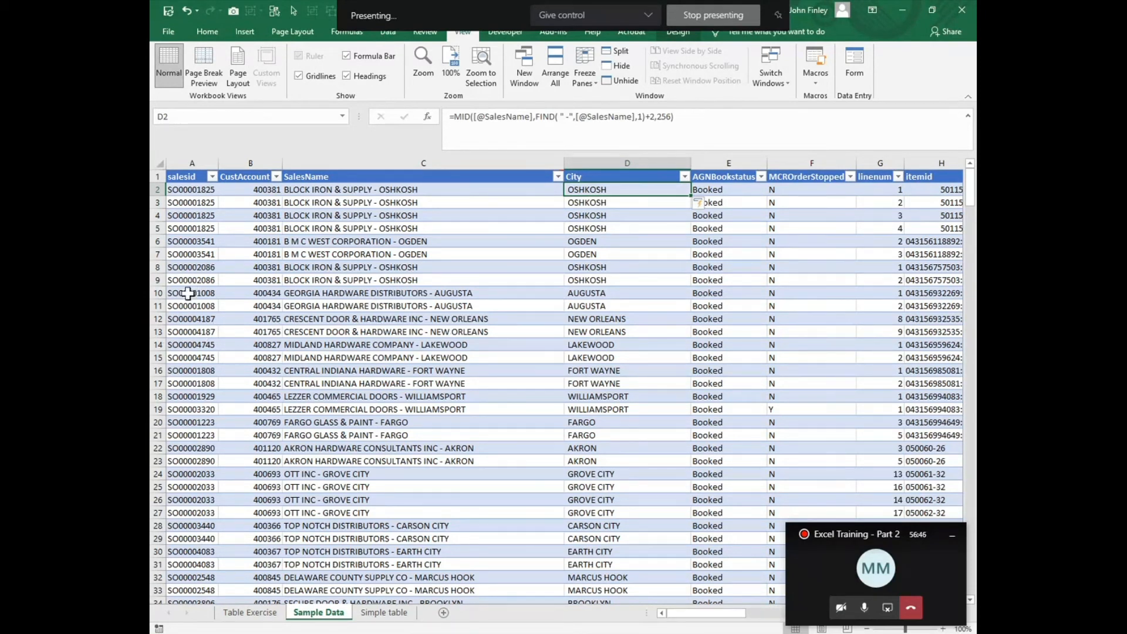
Step: Copy one salesid value from the Sample Data sheet into cell A18 of the Table Exercise sheet
{"action": "scroll", "coordinate": [187, 294], "scroll_direction": "down", "scroll_amount": 1}
{"action": "left_click", "coordinate": [196, 320]}
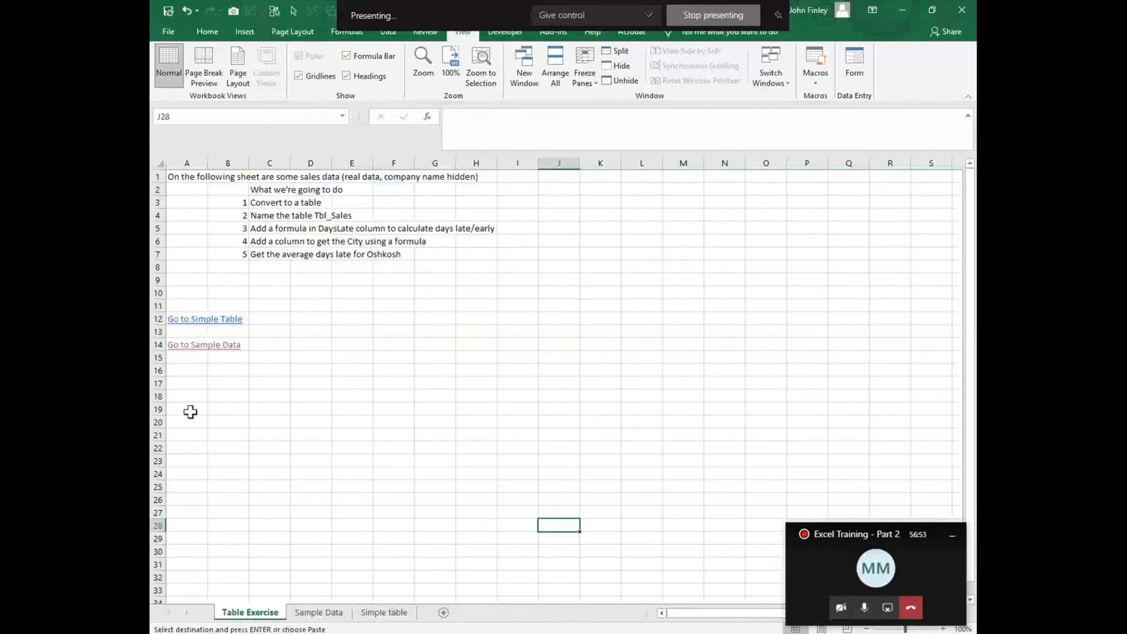
{"action": "left_click", "coordinate": [182, 394]}
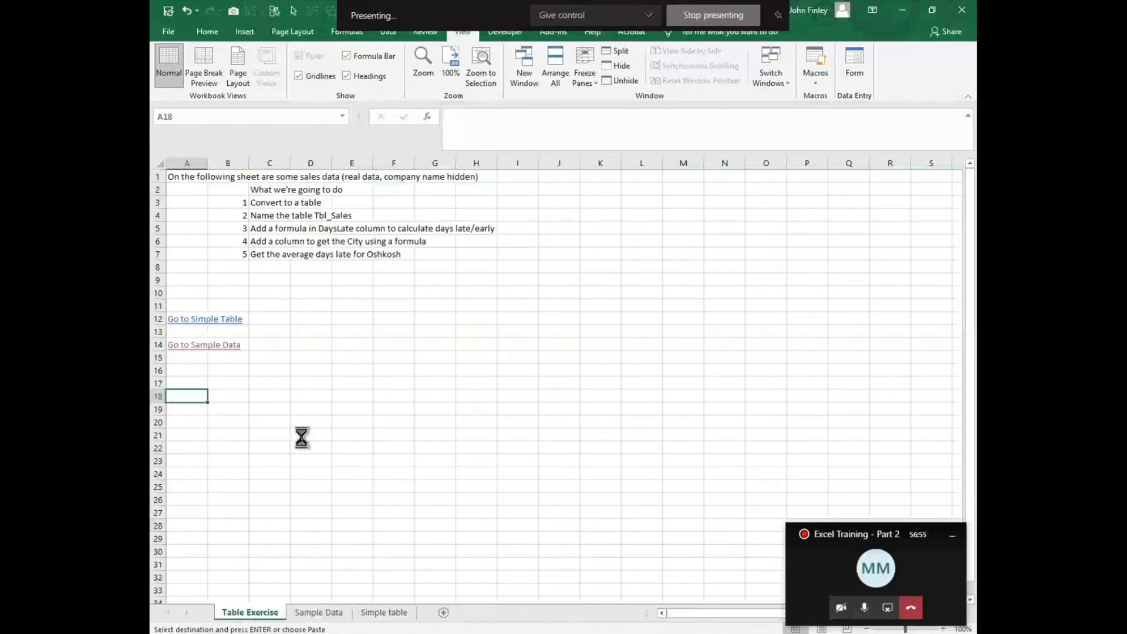
{"action": "type", "text": "SO00004745"}
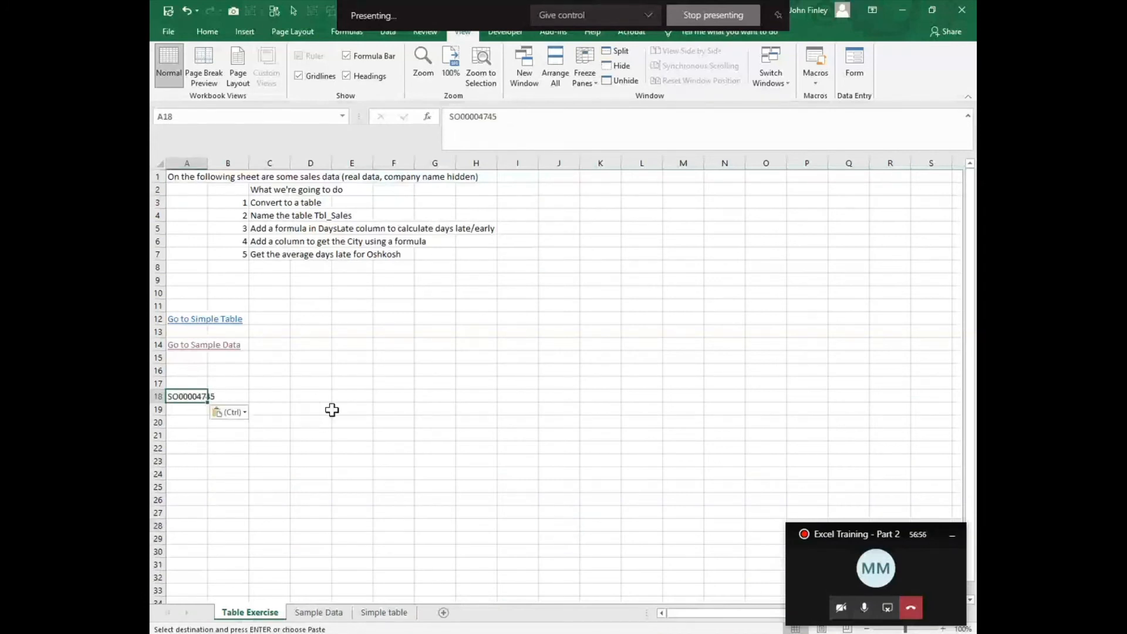
Step: Enter a MID formula in C18 that extracts 2 characters from A18 starting at character 7
{"action": "left_click", "coordinate": [267, 399]}
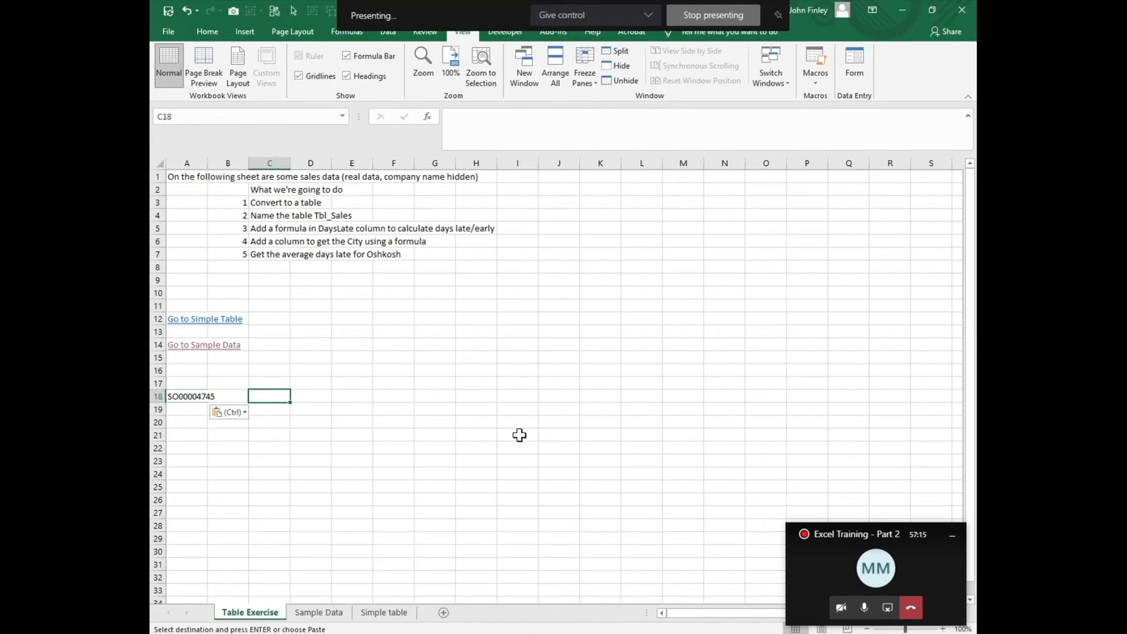
{"action": "type", "text": "=,o"}
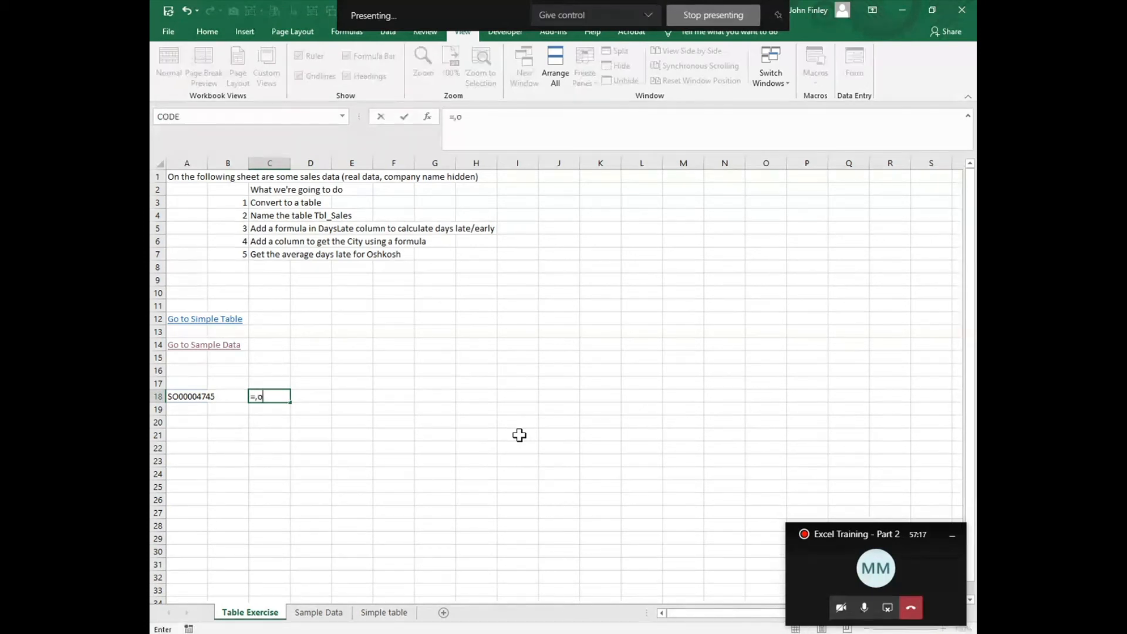
{"action": "type", "text": "mid("}
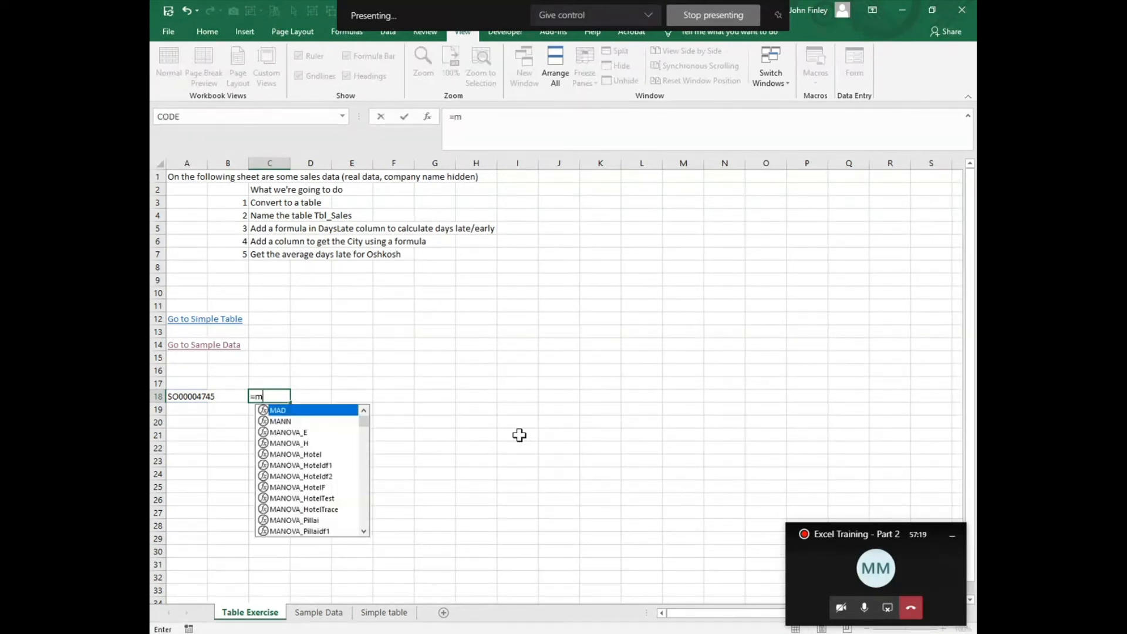
{"action": "key", "text": "Left"}
{"action": "key", "text": "Left"}
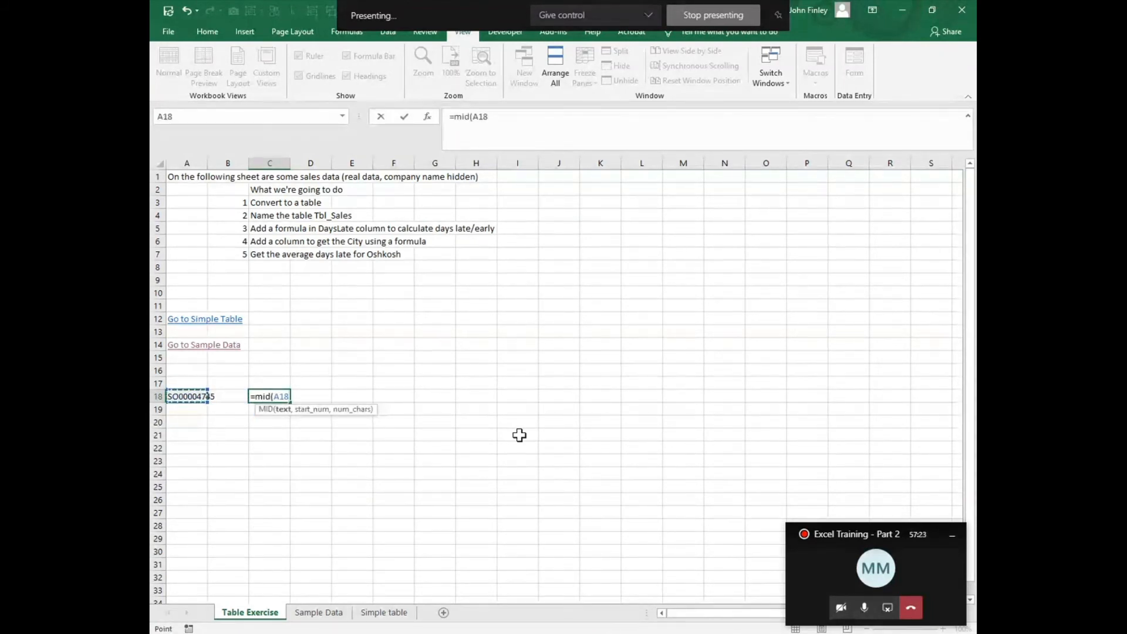
{"action": "type", "text": ","}
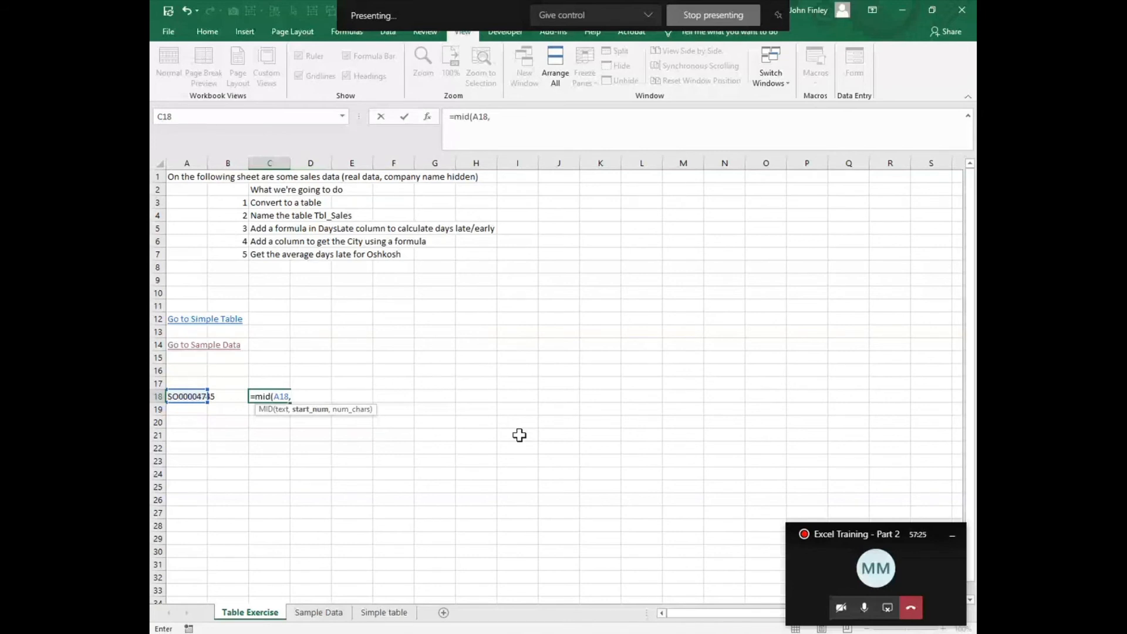
{"action": "type", "text": "7,2)"}
{"action": "key", "text": "Return"}
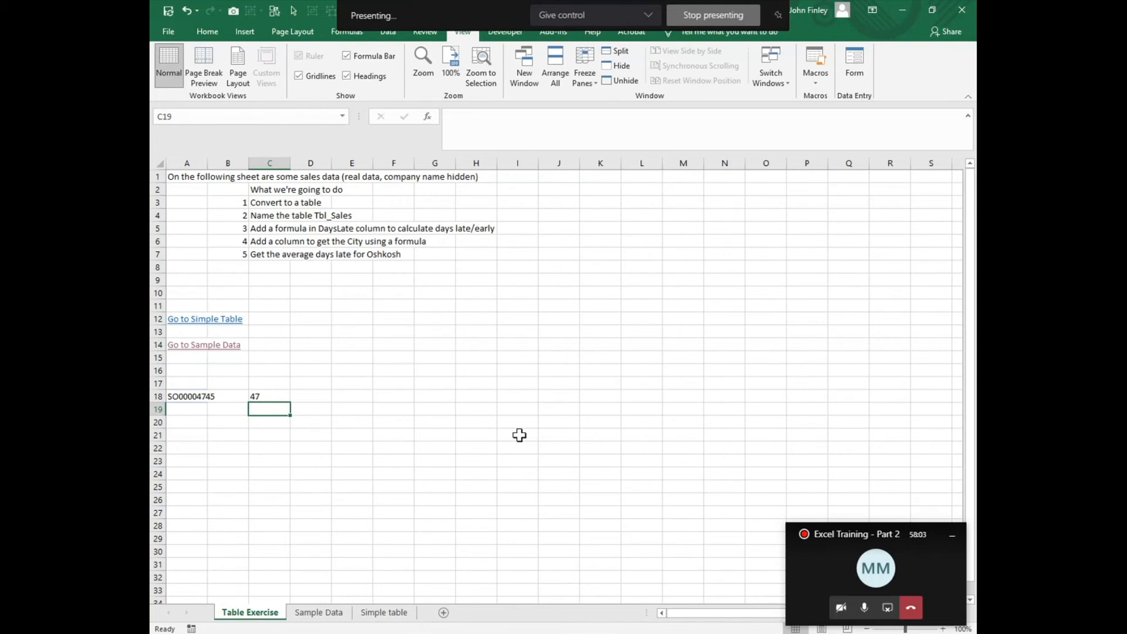
Step: Review the function arguments of the MID formula in C18 without changing them
{"action": "key", "text": "Up"}
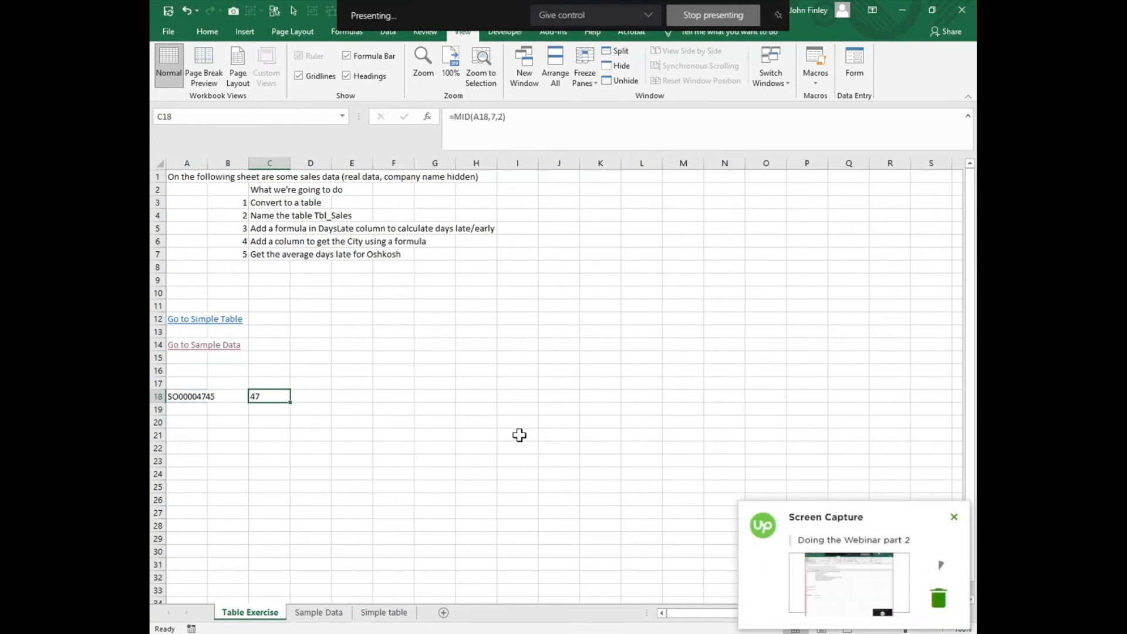
{"action": "left_click", "coordinate": [427, 117]}
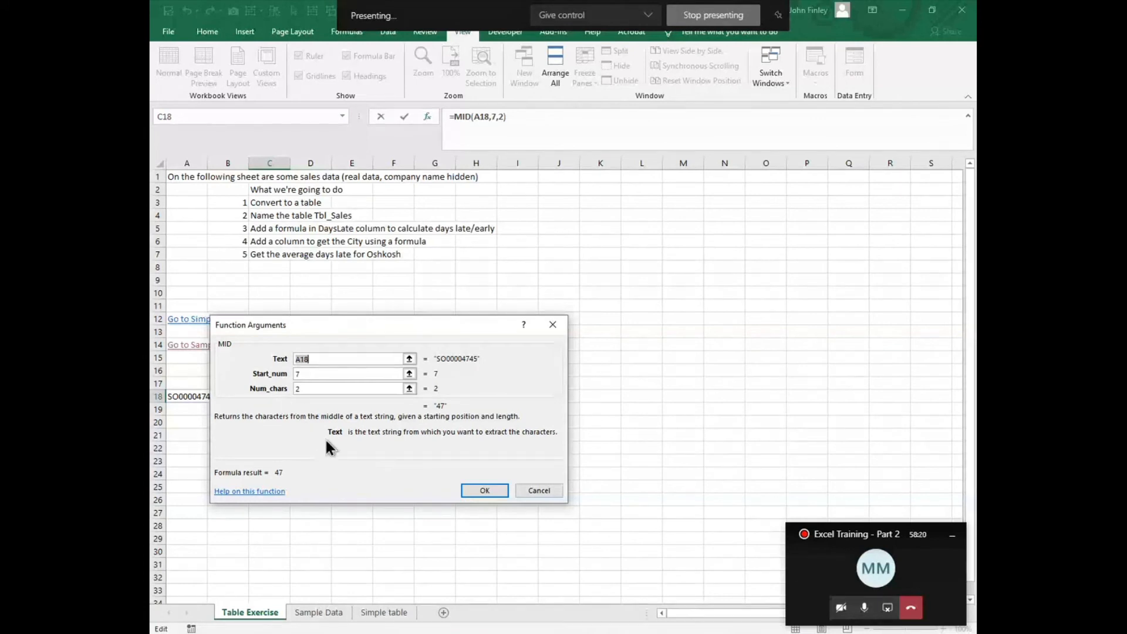
{"action": "left_click", "coordinate": [533, 492]}
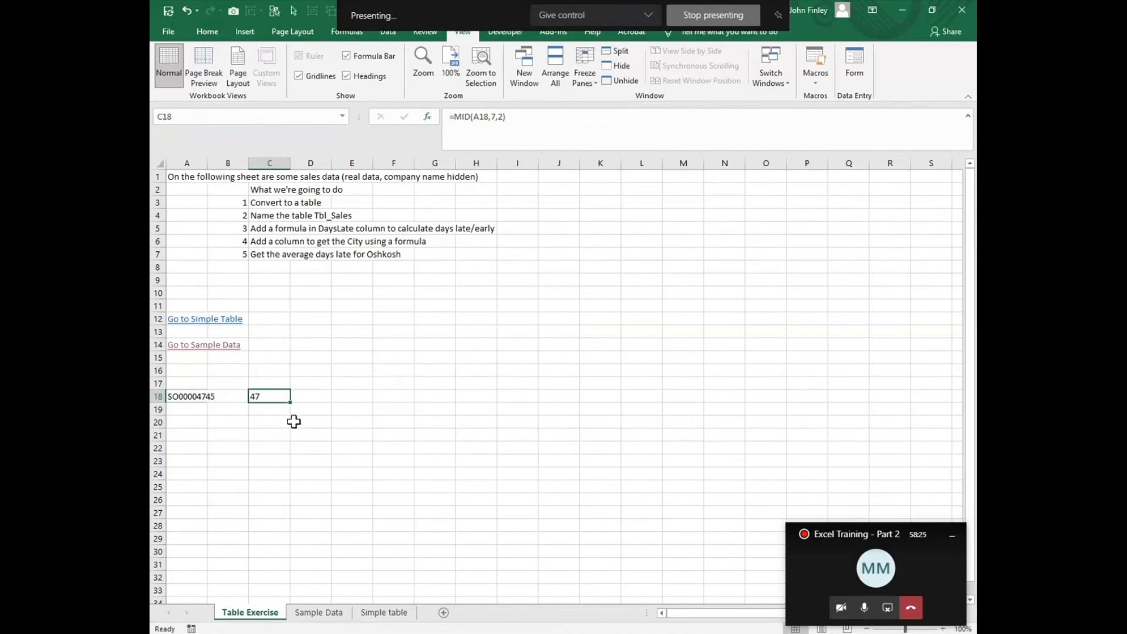
Step: Enter a RIGHT formula in D18 that extracts the last 4 characters of A18
{"action": "left_click", "coordinate": [324, 396]}
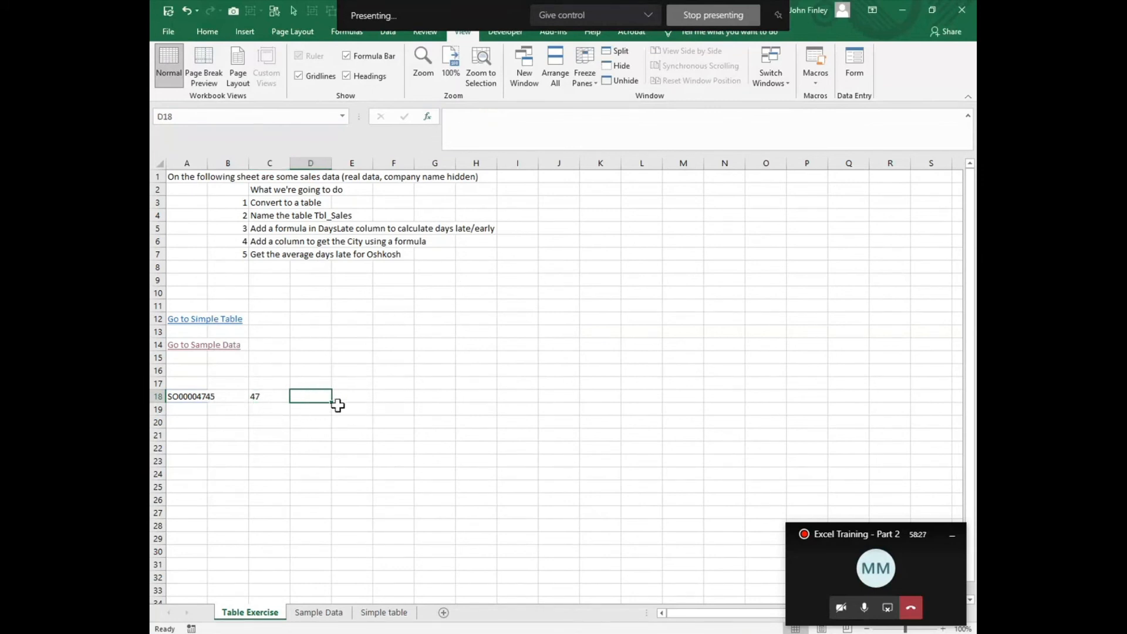
{"action": "type", "text": "=rignt"}
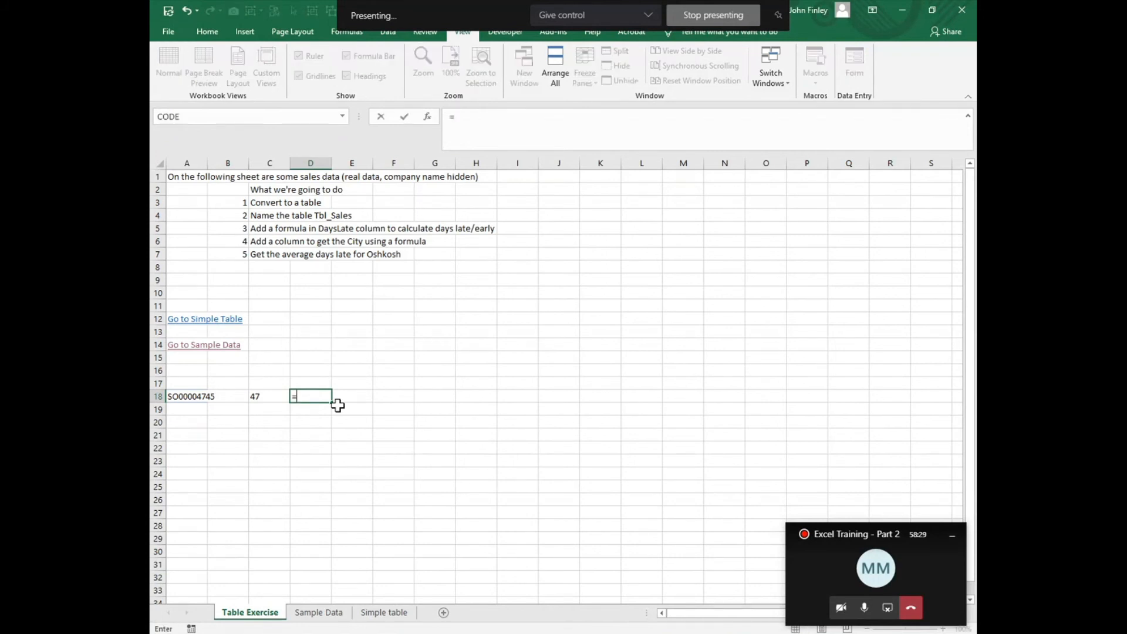
{"action": "key", "text": "BackSpace"}
{"action": "key", "text": "BackSpace"}
{"action": "key", "text": "BackSpace"}
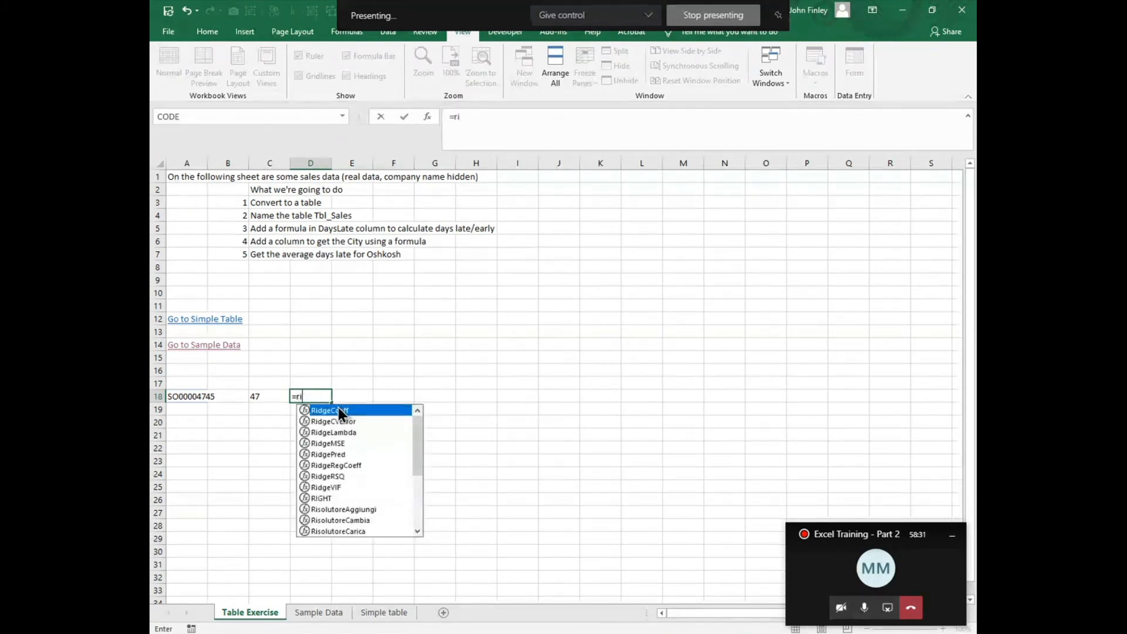
{"action": "type", "text": "ght("}
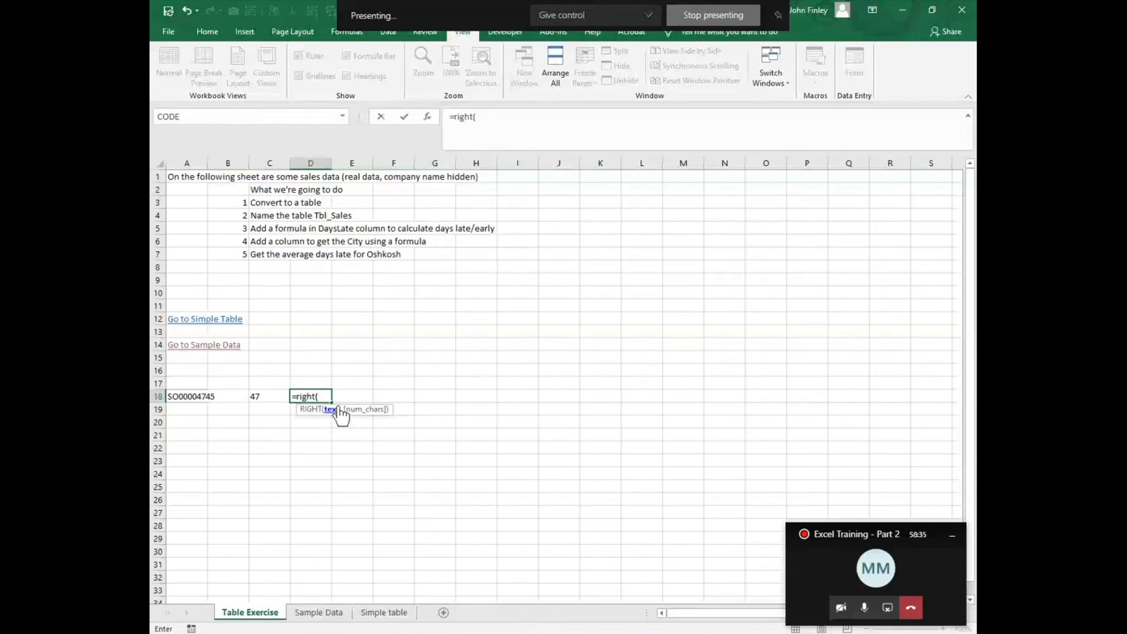
{"action": "key", "text": "Left"}
{"action": "key", "text": "Left"}
{"action": "key", "text": "Left"}
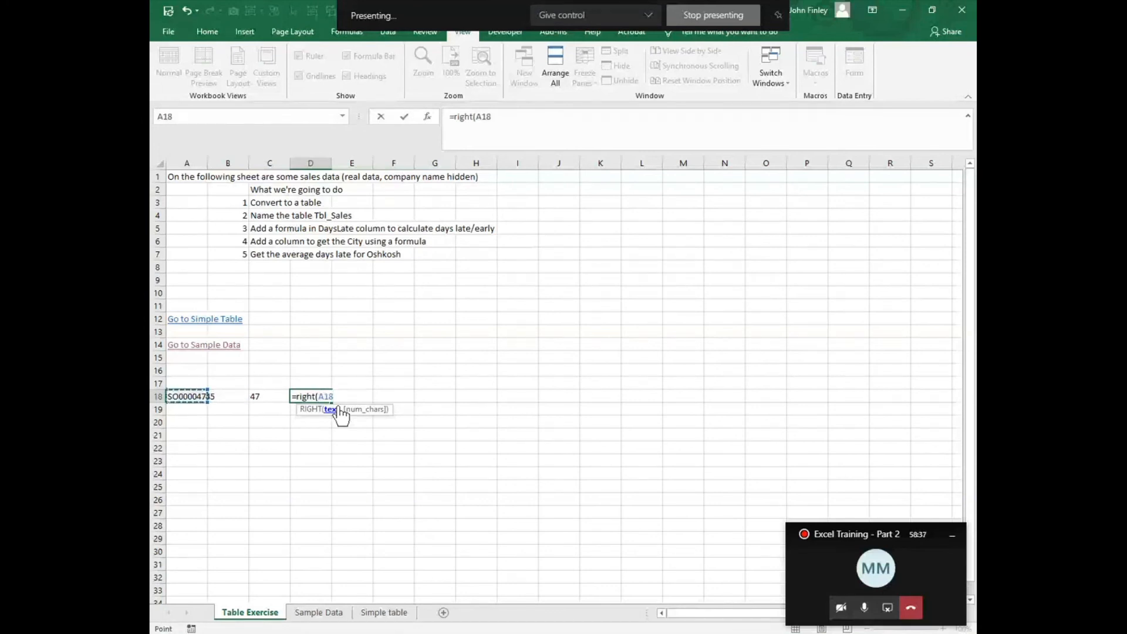
{"action": "type", "text": ","}
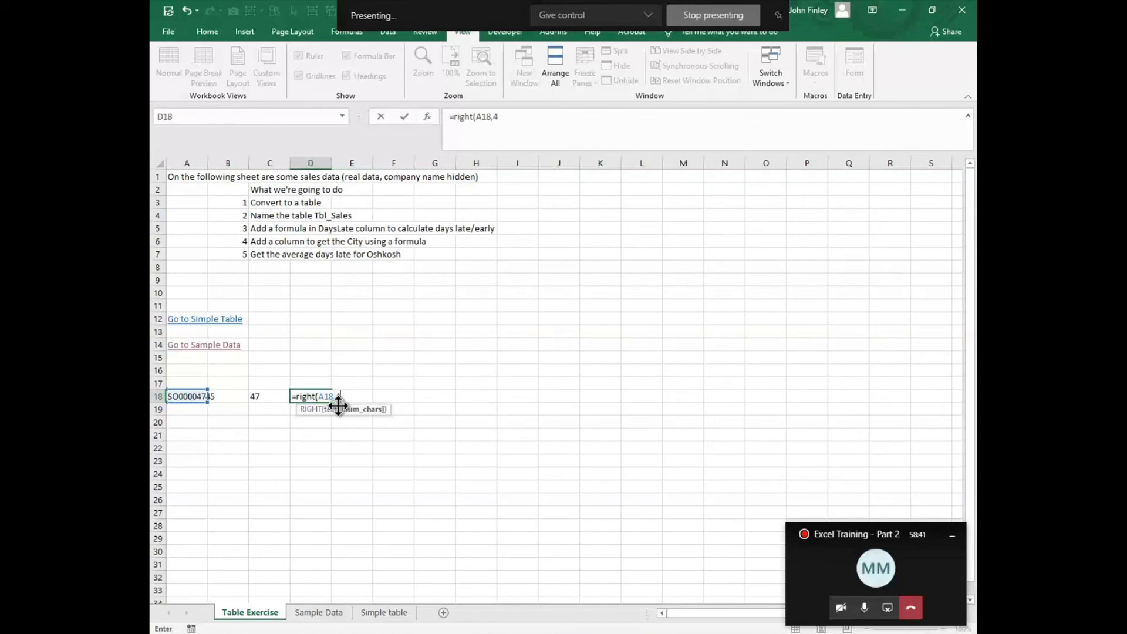
{"action": "type", "text": "4"}
{"action": "key", "text": "Return"}
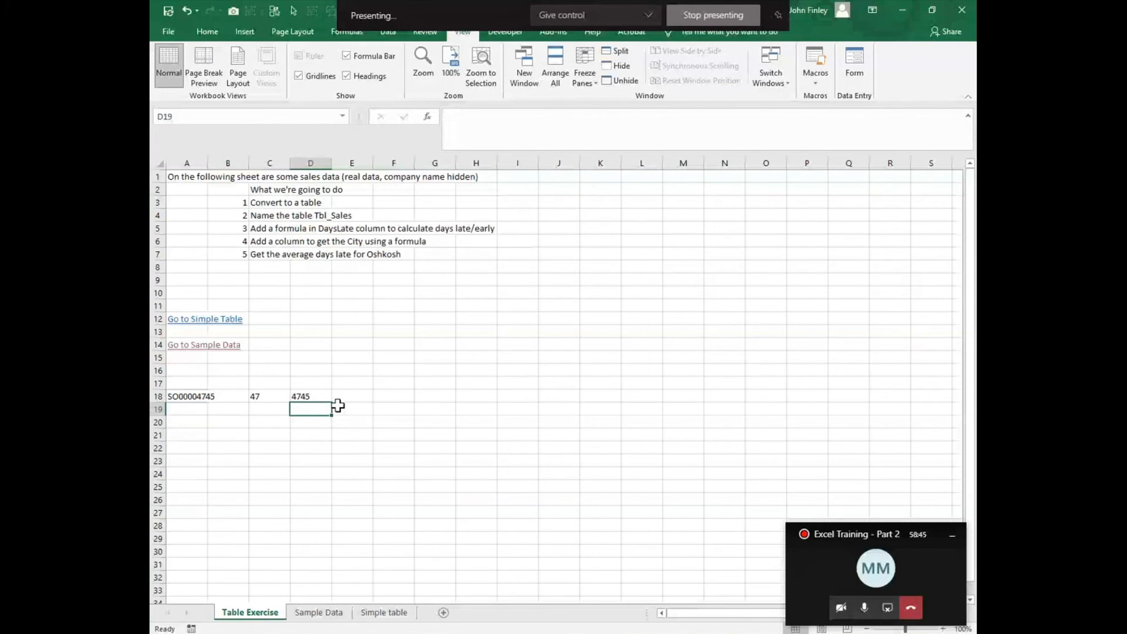
Step: Enter a LEFT formula in E18 that extracts the first 2 characters of A18
{"action": "key", "text": "Up"}
{"action": "key", "text": "Right"}
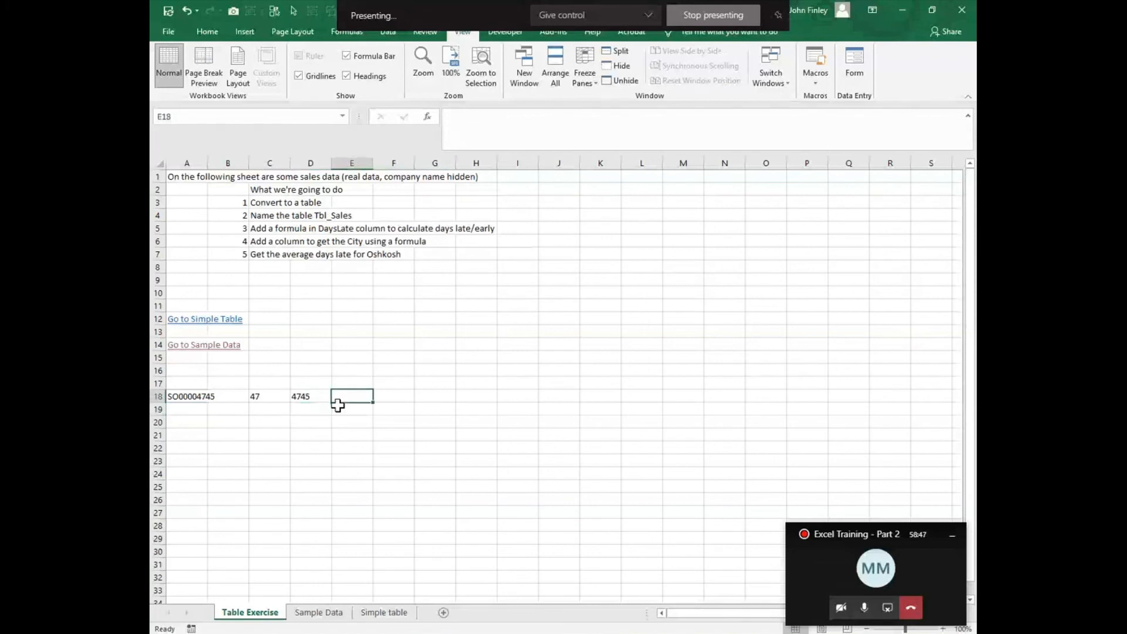
{"action": "type", "text": "=left"}
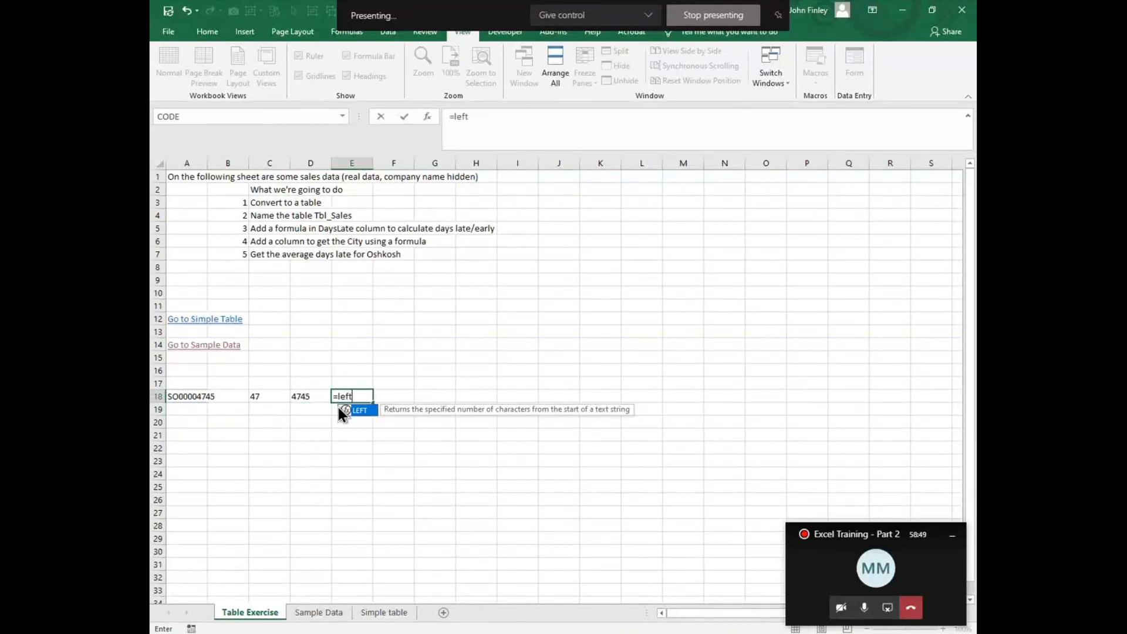
{"action": "type", "text": "("}
{"action": "key", "text": "Left"}
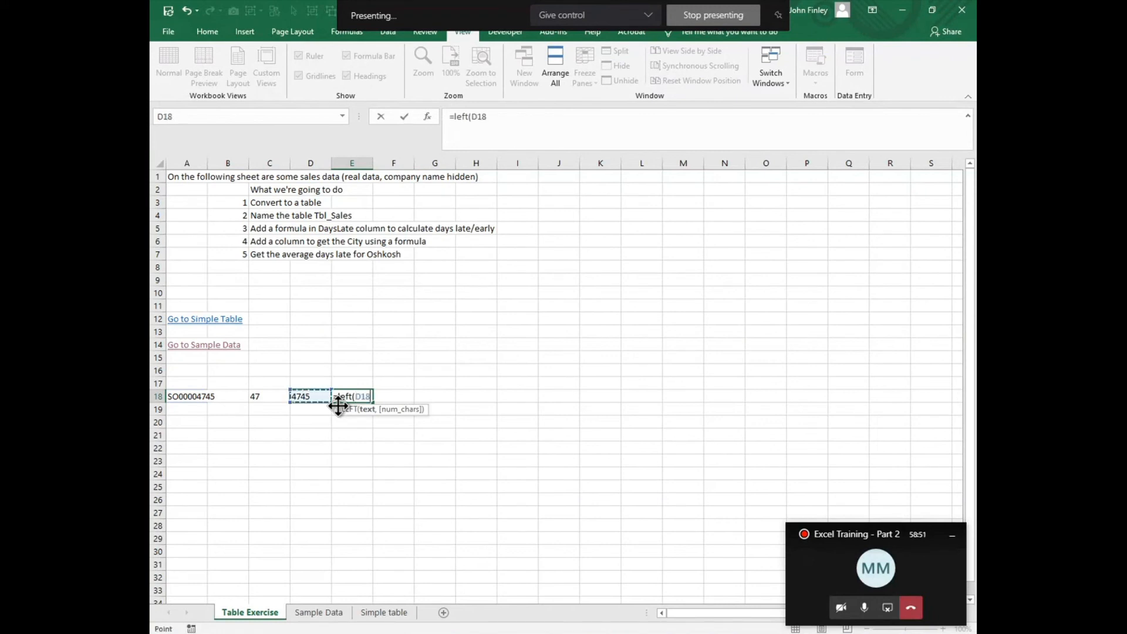
{"action": "key", "text": "Left"}
{"action": "key", "text": "Left"}
{"action": "key", "text": "Left"}
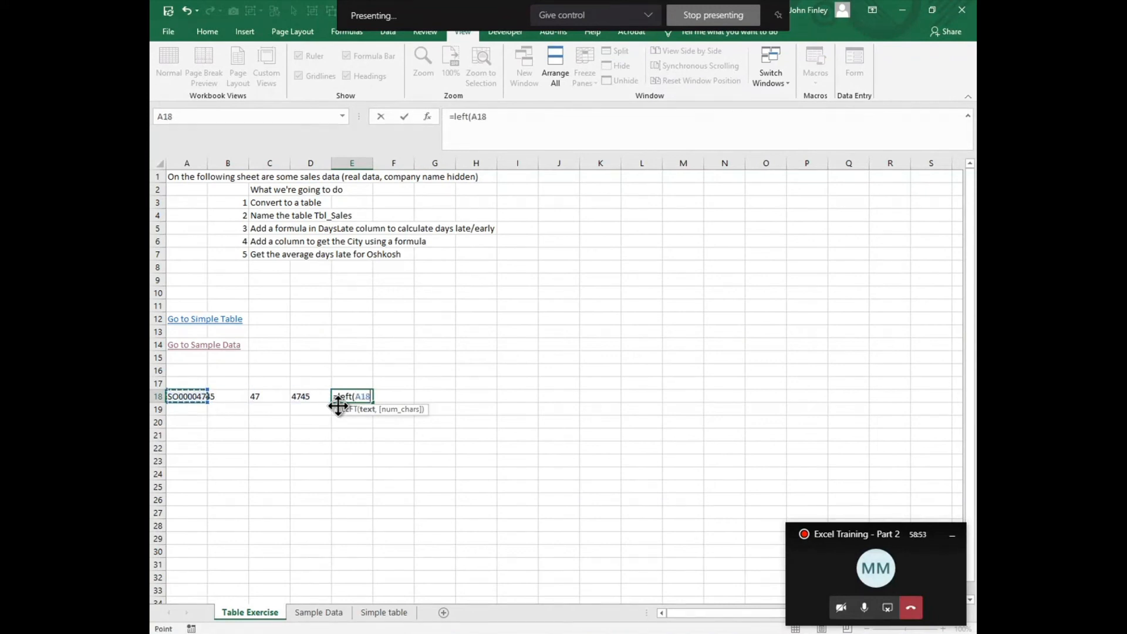
{"action": "type", "text": ","}
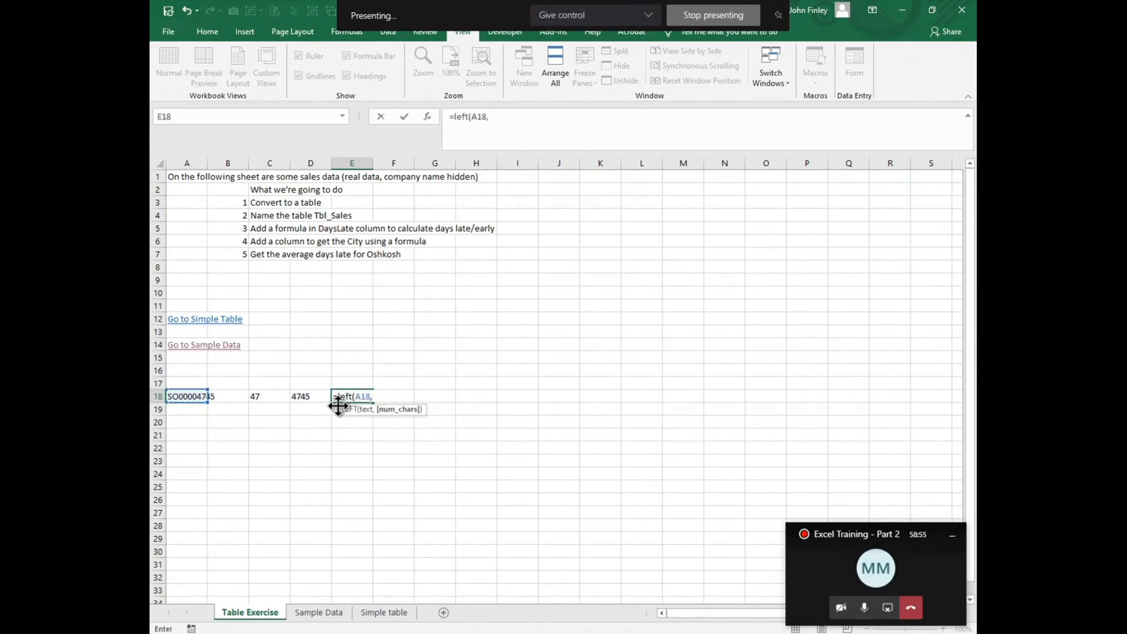
{"action": "type", "text": "2"}
{"action": "key", "text": "Return"}
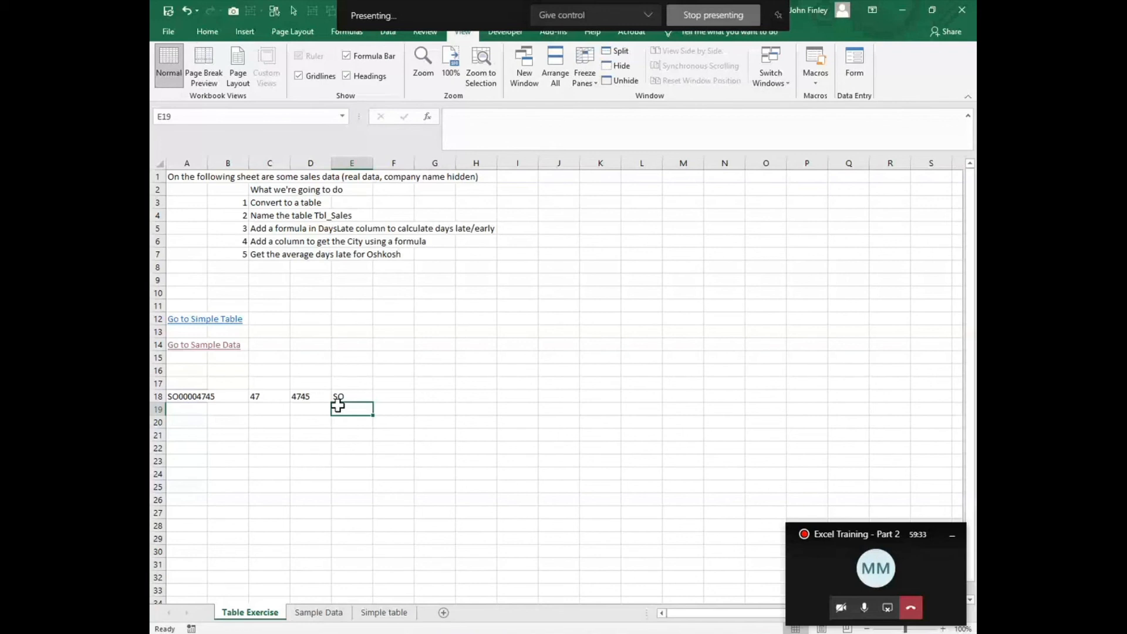
Step: Freeze the header row and salesid column on the Sample Data sheet by freezing panes at cell B2
{"action": "left_click", "coordinate": [316, 612]}
{"action": "scroll", "coordinate": [324, 300], "scroll_direction": "up", "scroll_amount": 6}
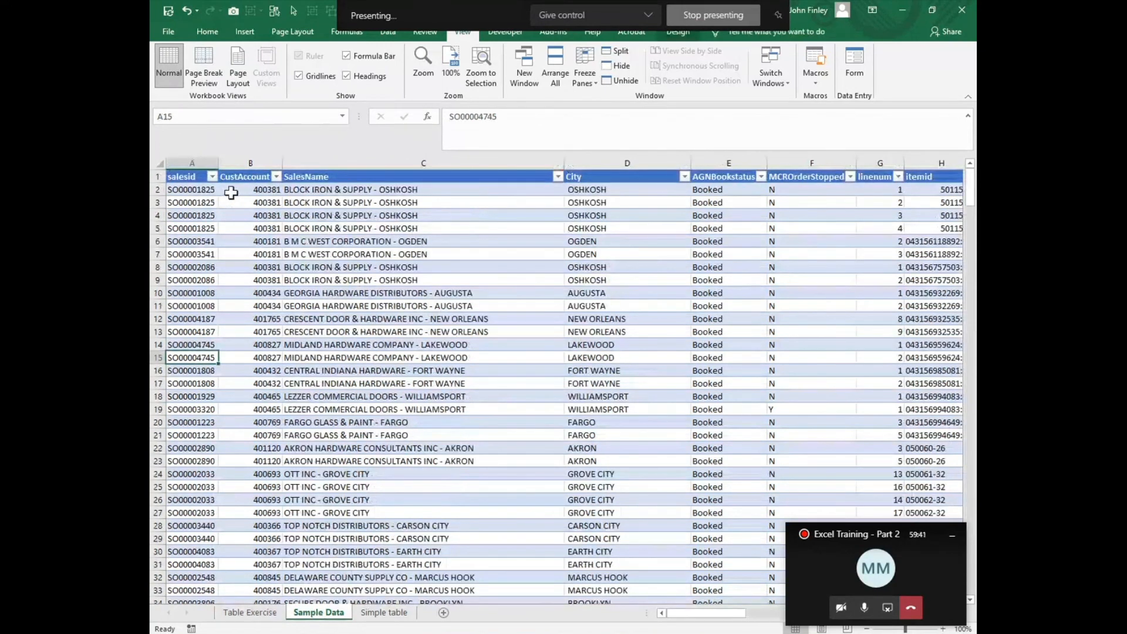
{"action": "left_click", "coordinate": [235, 192]}
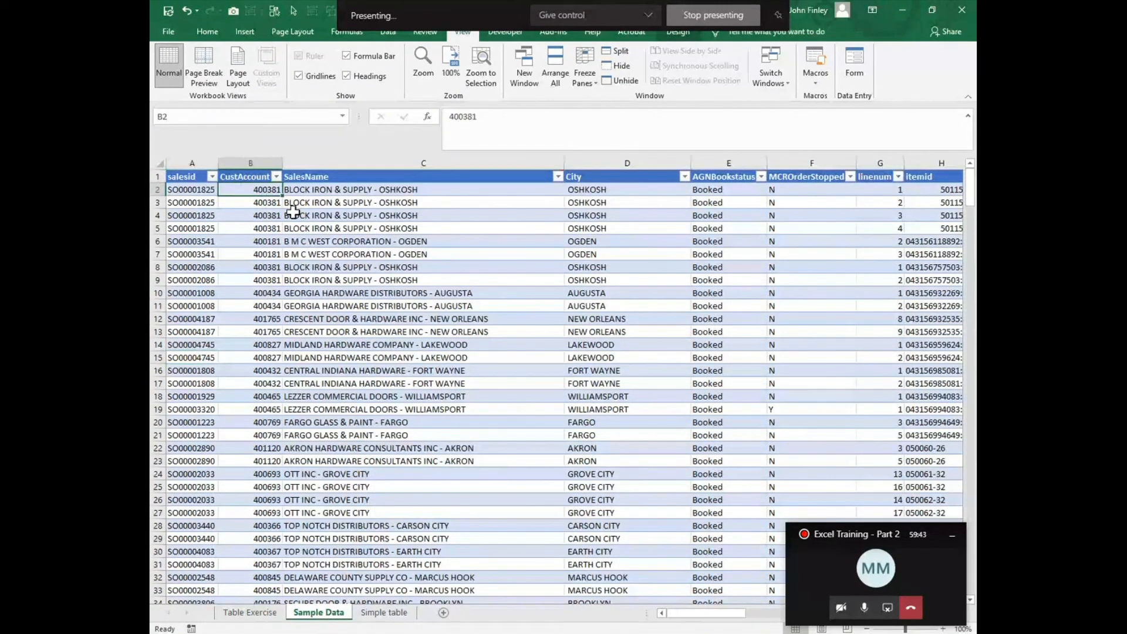
{"action": "left_click", "coordinate": [591, 81]}
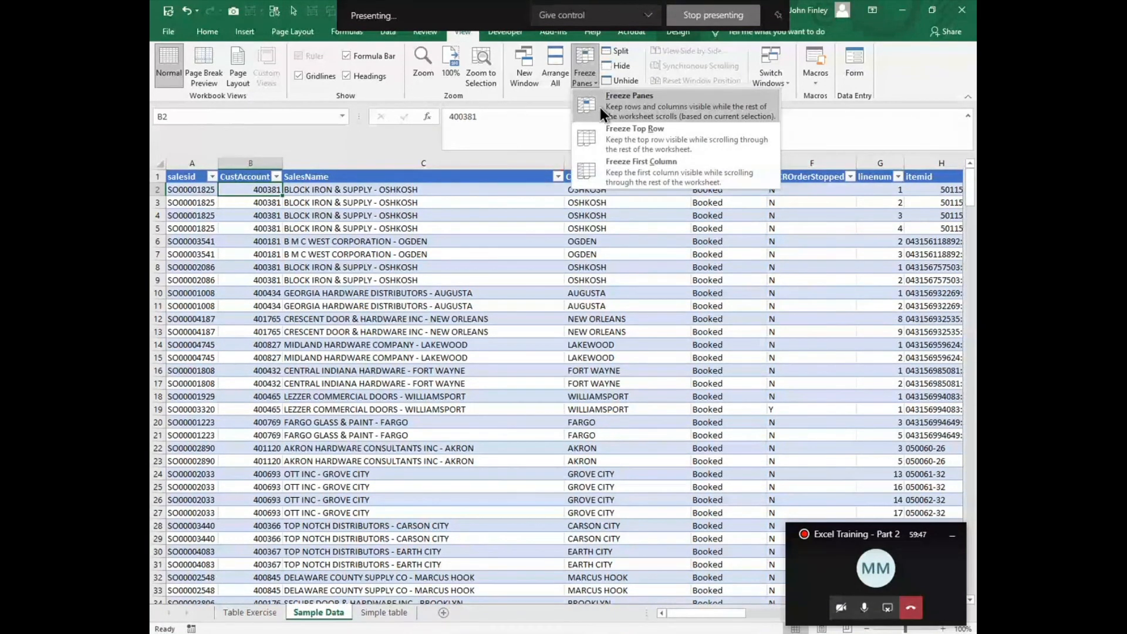
{"action": "left_click", "coordinate": [600, 108]}
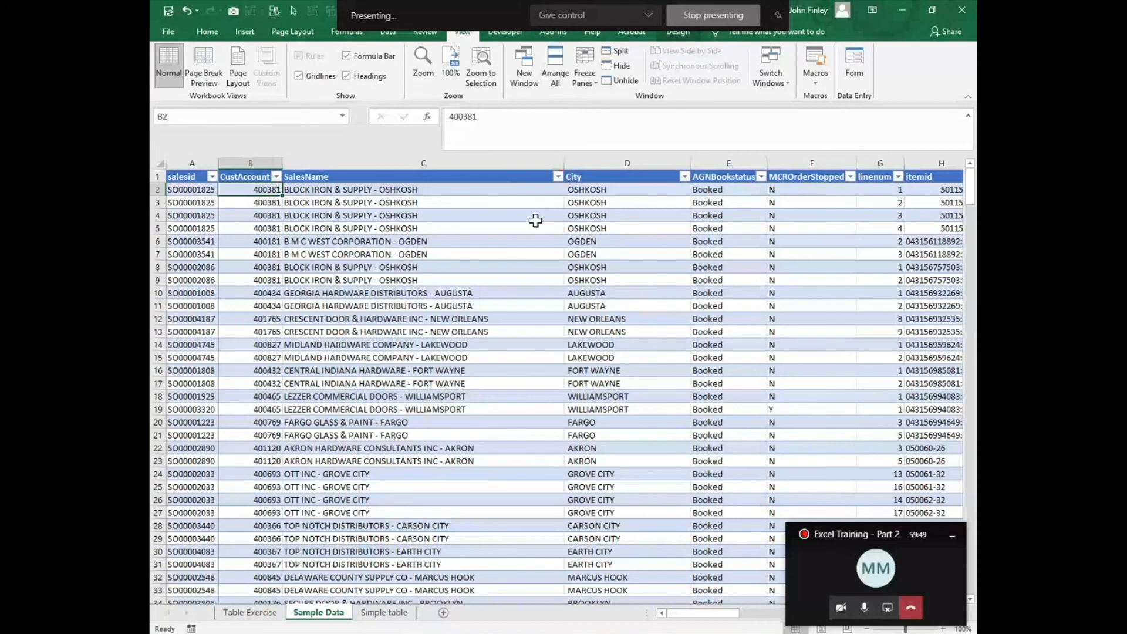
Step: Examine the far columns and lower rows of the sales table with the header row and salesid column frozen
{"action": "key", "text": "Right"}
{"action": "key", "text": "Right"}
{"action": "key", "text": "Right"}
{"action": "key", "text": "Right"}
{"action": "key", "text": "Right"}
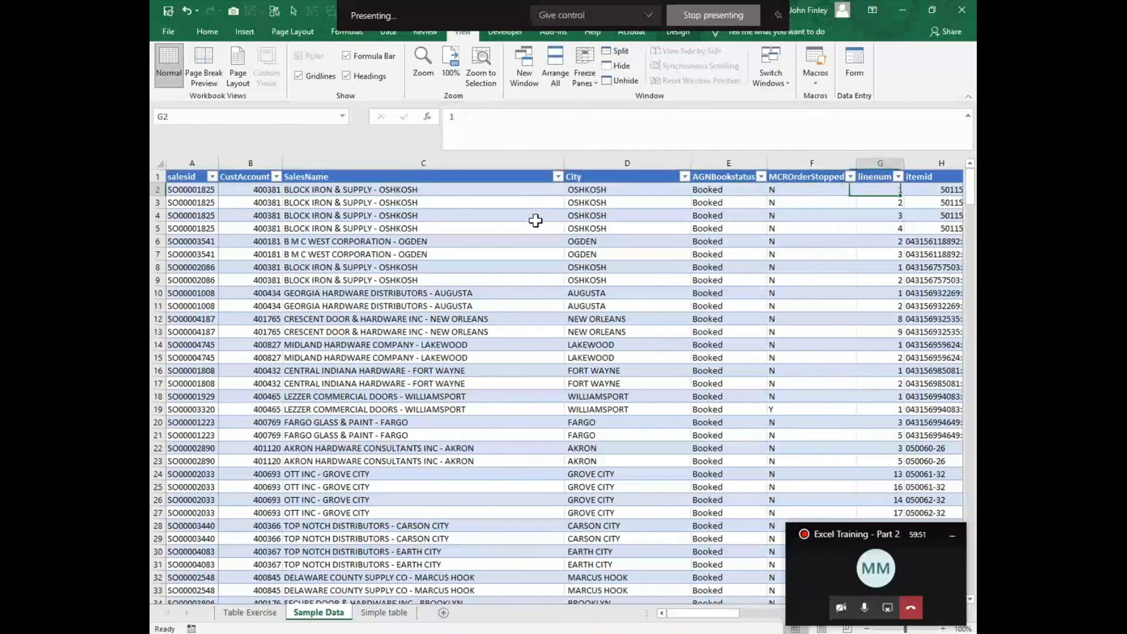
{"action": "key", "text": "Right"}
{"action": "key", "text": "Right"}
{"action": "key", "text": "Right"}
{"action": "key", "text": "Right"}
{"action": "key", "text": "Right"}
{"action": "key", "text": "Right"}
{"action": "key", "text": "Right"}
{"action": "key", "text": "Right"}
{"action": "key", "text": "Right"}
{"action": "key", "text": "Right"}
{"action": "key", "text": "Right"}
{"action": "key", "text": "Right"}
{"action": "key", "text": "Right"}
{"action": "key", "text": "Right"}
{"action": "key", "text": "Down"}
{"action": "key", "text": "Down"}
{"action": "key", "text": "Down"}
{"action": "key", "text": "Down"}
{"action": "key", "text": "Down"}
{"action": "key", "text": "Down"}
{"action": "key", "text": "Down"}
{"action": "key", "text": "Down"}
{"action": "key", "text": "Down"}
{"action": "key", "text": "Down"}
{"action": "key", "text": "Down"}
{"action": "key", "text": "Down"}
{"action": "key", "text": "Down"}
{"action": "key", "text": "Down"}
{"action": "key", "text": "Down"}
{"action": "key", "text": "Down"}
{"action": "key", "text": "Down"}
{"action": "key", "text": "Down"}
{"action": "key", "text": "Down"}
{"action": "key", "text": "Down"}
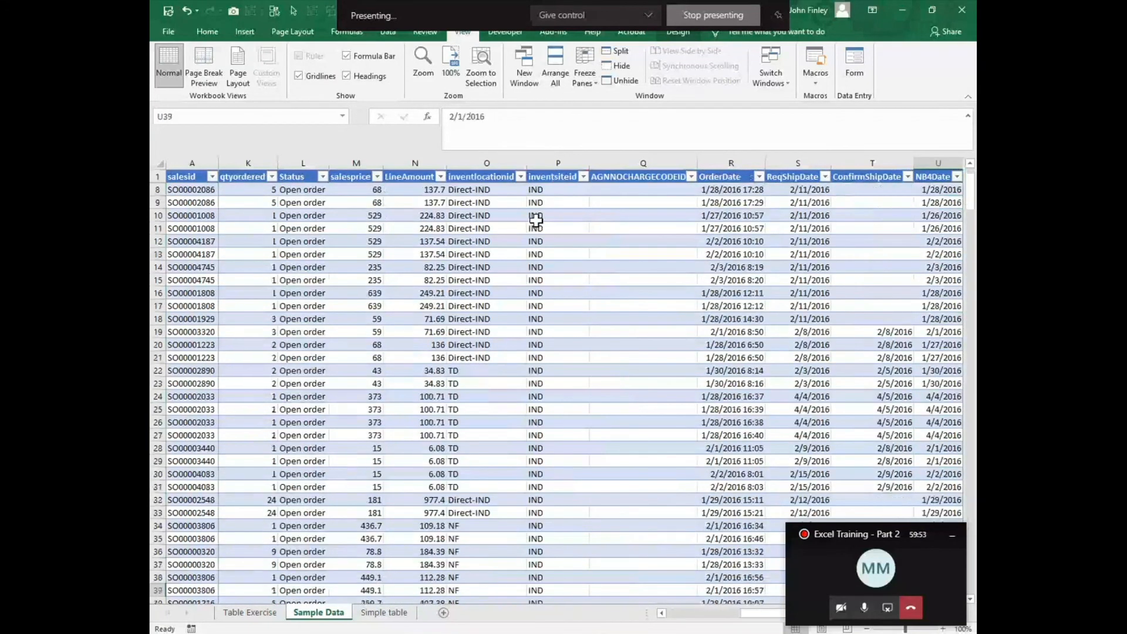
{"action": "key", "text": "Down"}
{"action": "key", "text": "Down"}
{"action": "key", "text": "Down"}
{"action": "key", "text": "Down"}
{"action": "key", "text": "Down"}
{"action": "key", "text": "Down"}
{"action": "key", "text": "Down"}
{"action": "key", "text": "Down"}
{"action": "key", "text": "Down"}
{"action": "key", "text": "Down"}
{"action": "key", "text": "Down"}
{"action": "key", "text": "Down"}
{"action": "key", "text": "Down"}
{"action": "key", "text": "Down"}
{"action": "key", "text": "Down"}
{"action": "key", "text": "Down"}
{"action": "key", "text": "Down"}
{"action": "key", "text": "Down"}
{"action": "key", "text": "Down"}
{"action": "key", "text": "Down"}
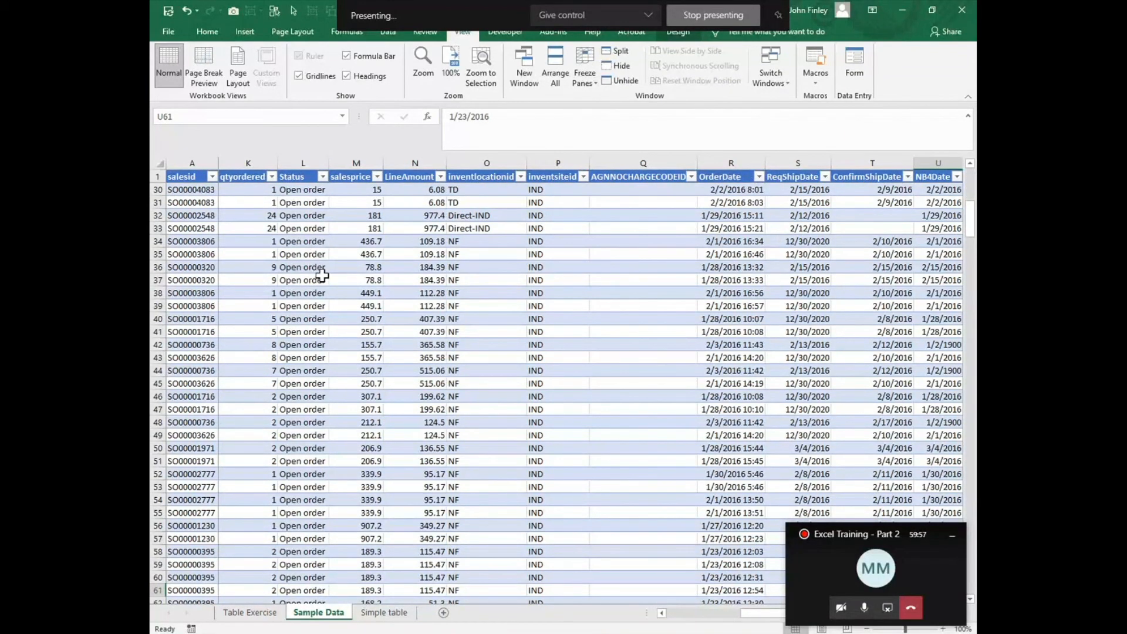
Step: Unfreeze the panes and freeze them again at cell B3, locking rows 1 and 2 and the salesid column
{"action": "left_click", "coordinate": [587, 71]}
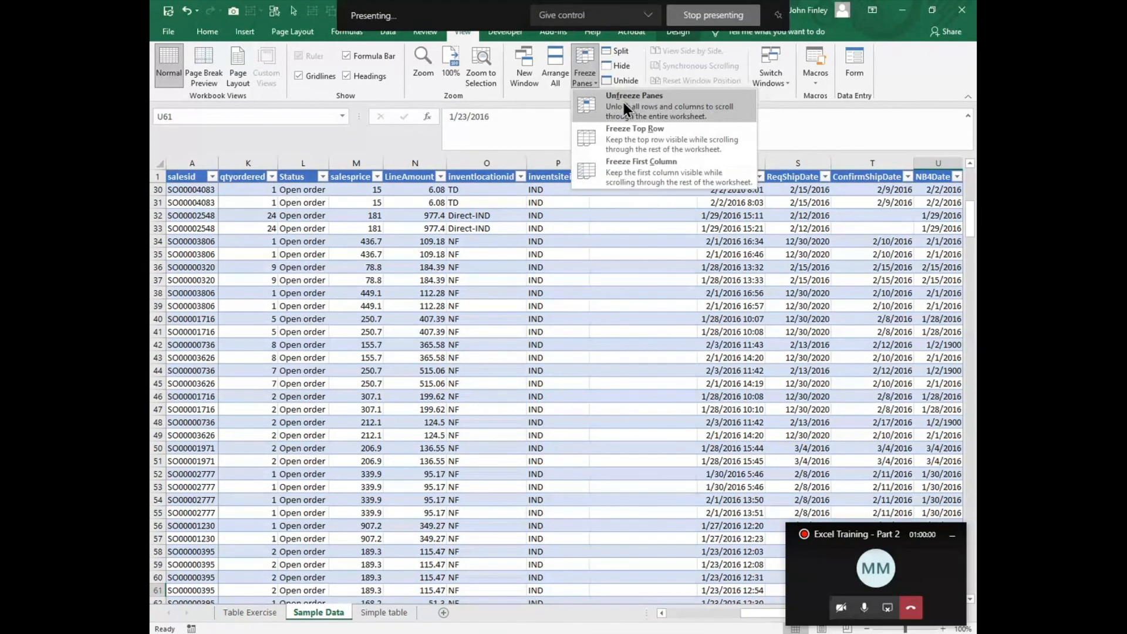
{"action": "left_click", "coordinate": [624, 102]}
{"action": "left_click", "coordinate": [265, 202]}
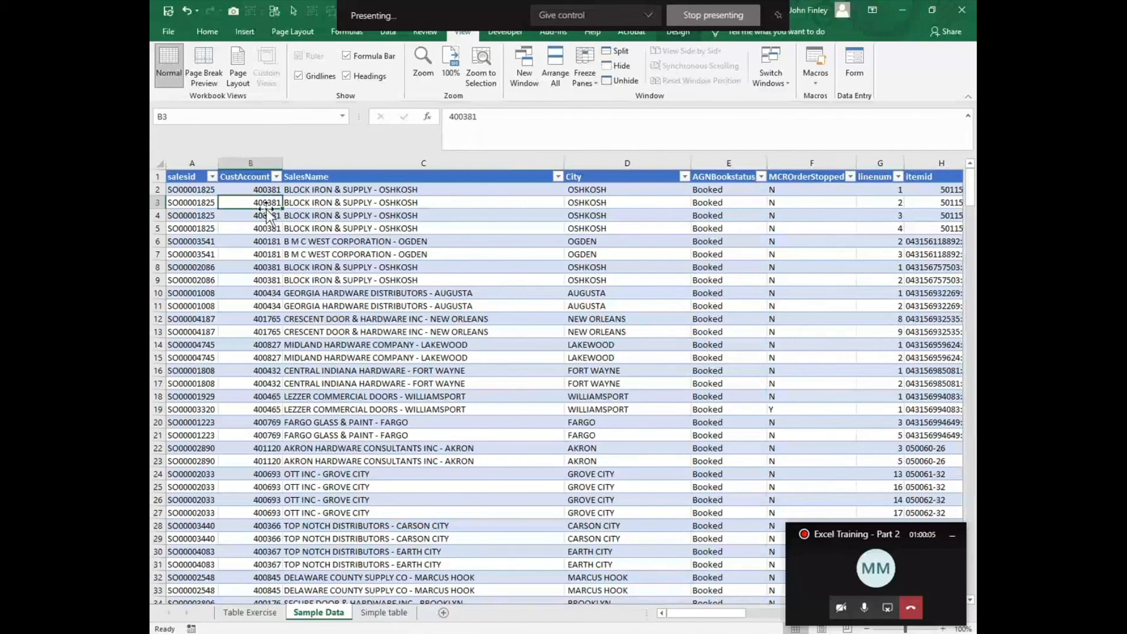
{"action": "left_click", "coordinate": [588, 69]}
{"action": "left_click", "coordinate": [592, 109]}
Step: Check the frozen rows and salesid column against lower rows and far columns, and unfreeze the panes
{"action": "scroll", "coordinate": [515, 457], "scroll_direction": "down", "scroll_amount": 6}
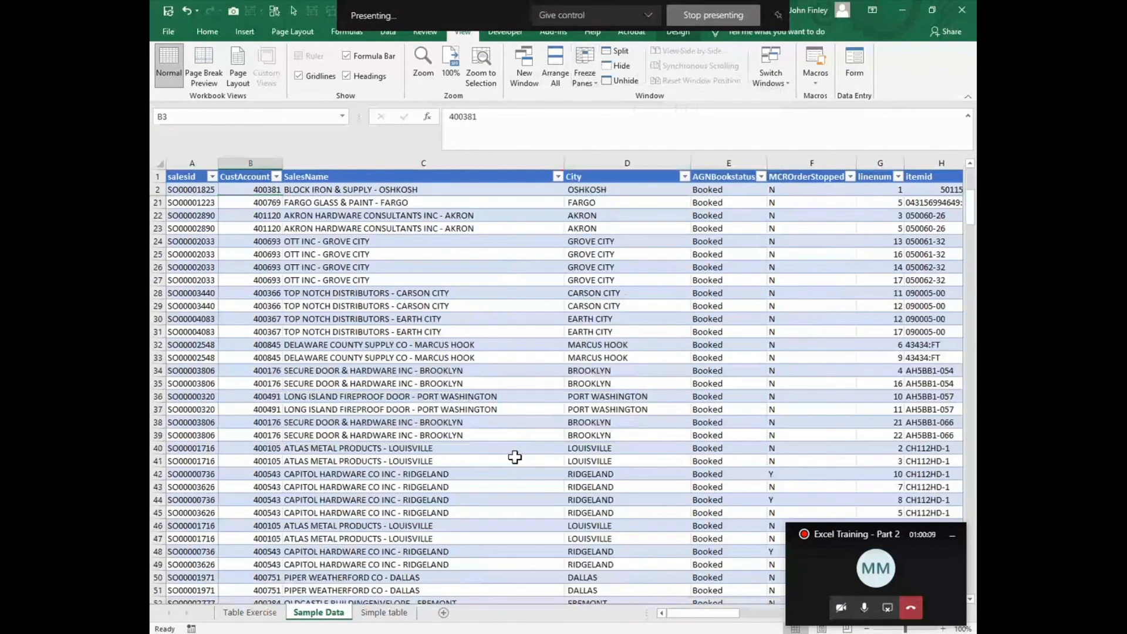
{"action": "scroll", "coordinate": [515, 457], "scroll_direction": "down", "scroll_amount": 18}
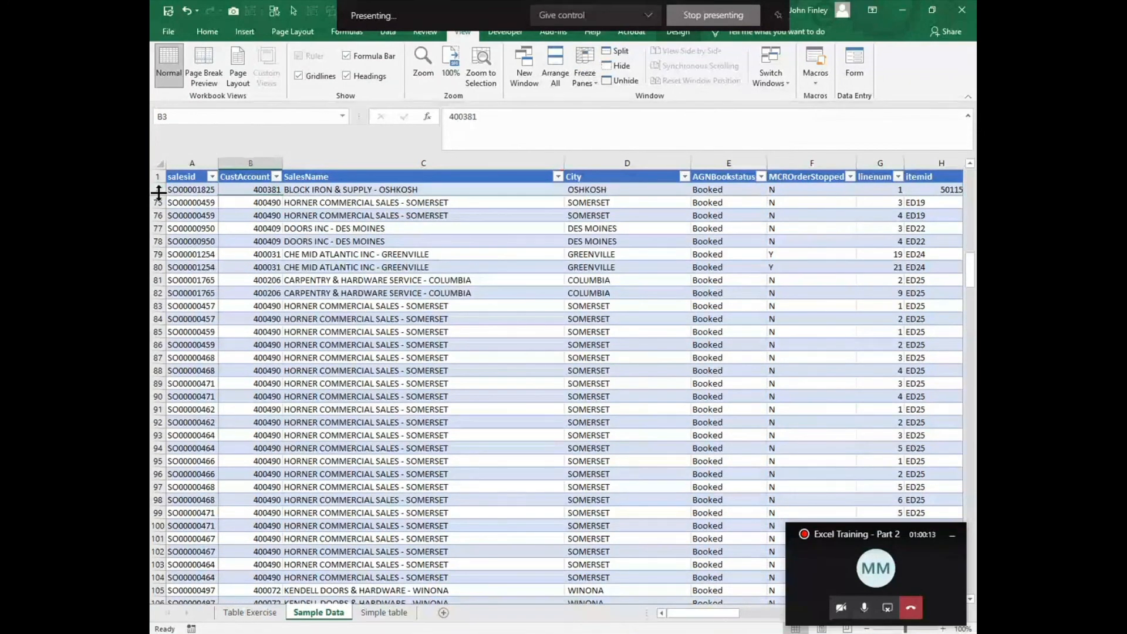
{"action": "scroll", "coordinate": [323, 235], "scroll_direction": "down", "scroll_amount": 6}
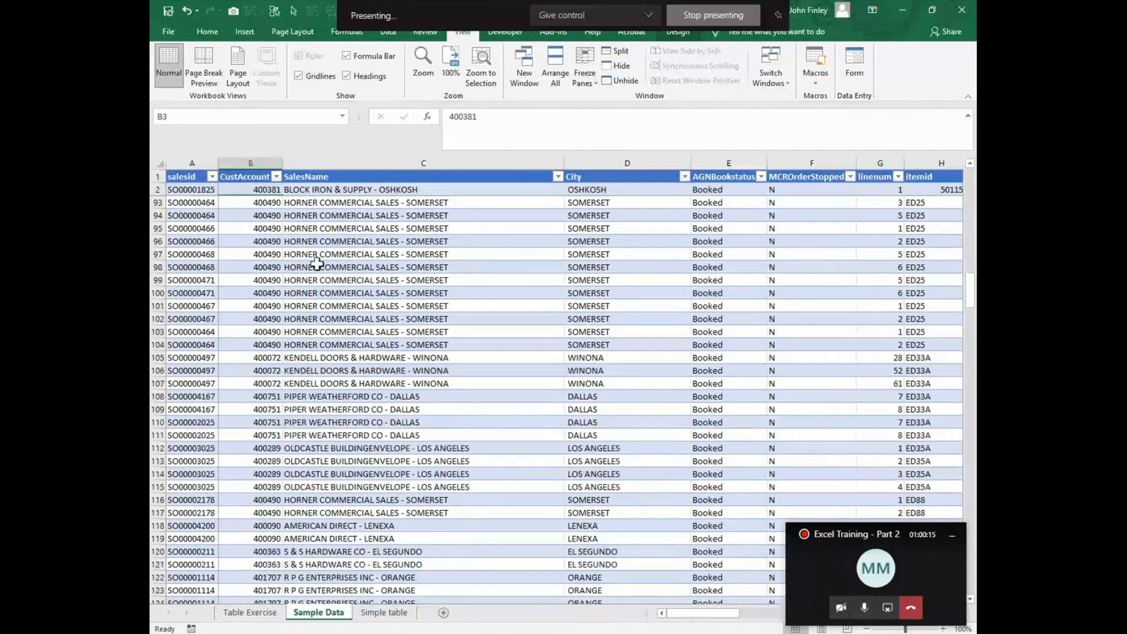
{"action": "left_click_drag", "start_coordinate": [718, 614], "coordinate": [793, 618]}
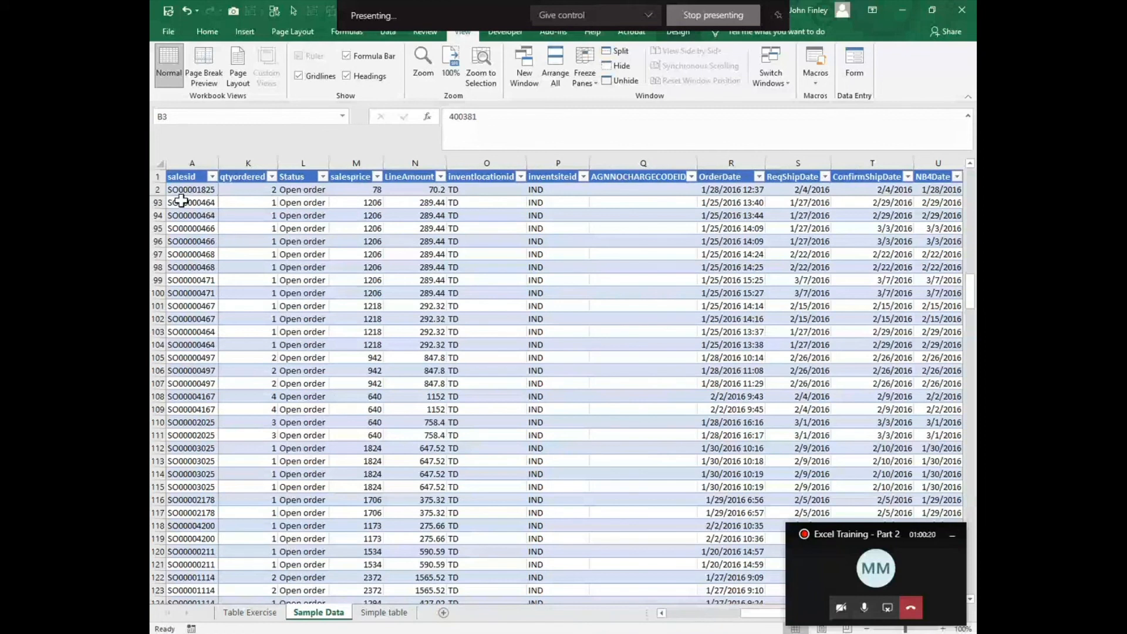
{"action": "left_click", "coordinate": [581, 72]}
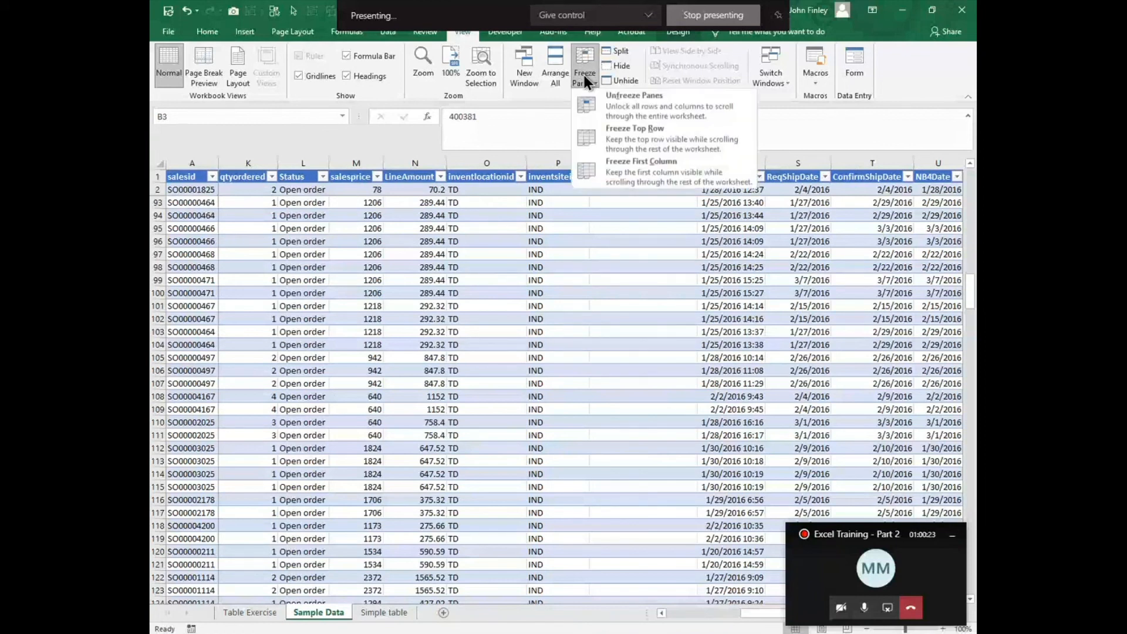
{"action": "left_click", "coordinate": [618, 113]}
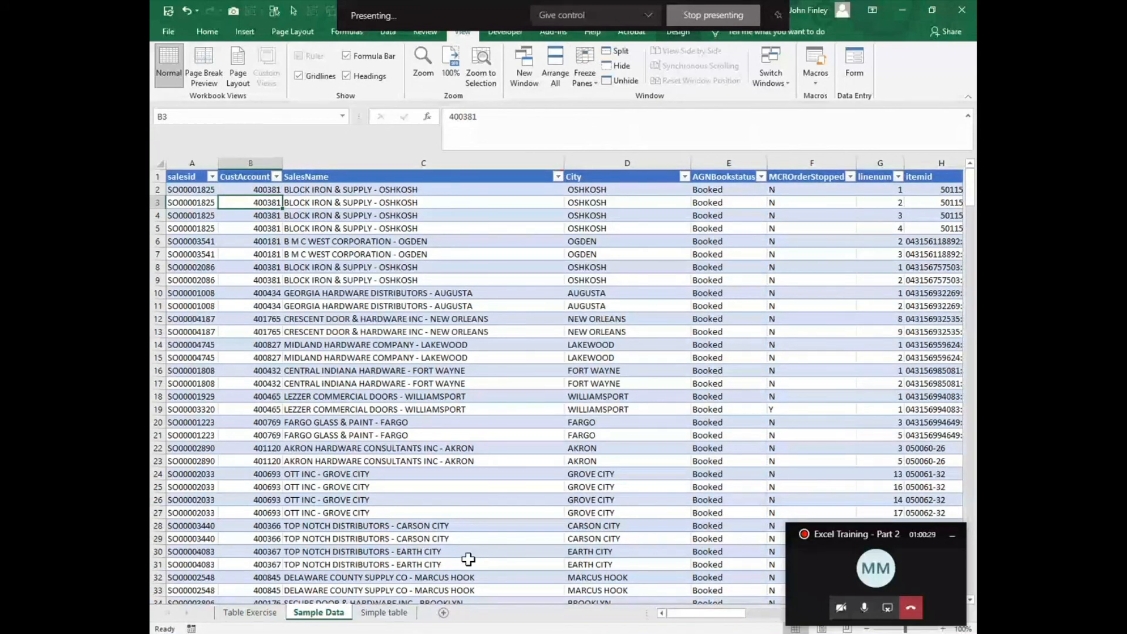
{"action": "left_click", "coordinate": [235, 614]}
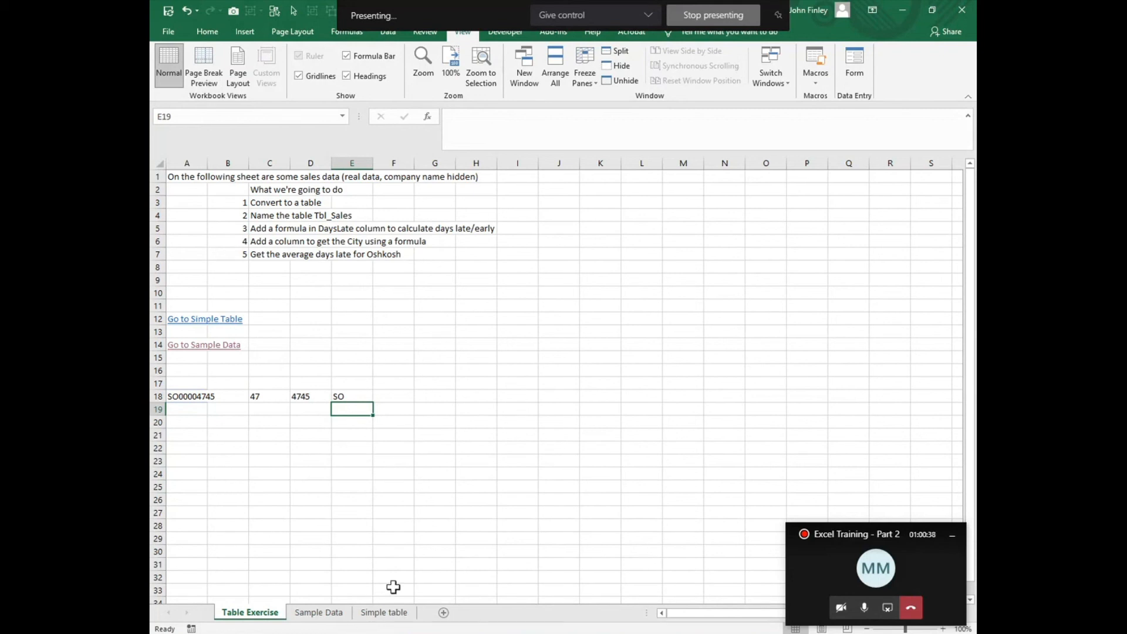
{"action": "left_click", "coordinate": [392, 614]}
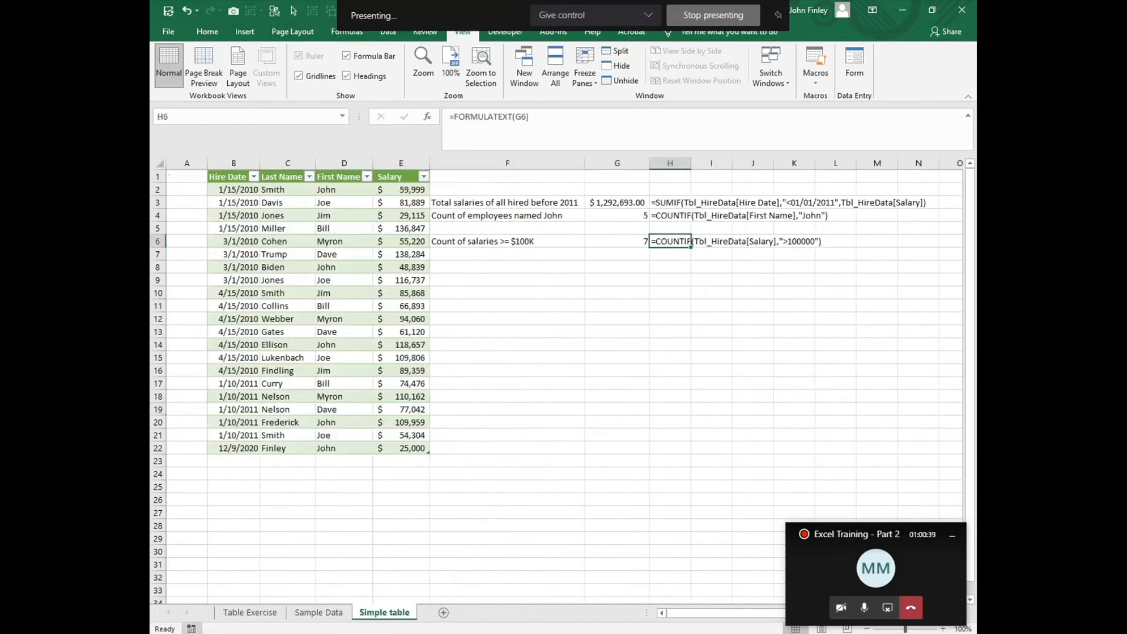
{"action": "left_click", "coordinate": [299, 614]}
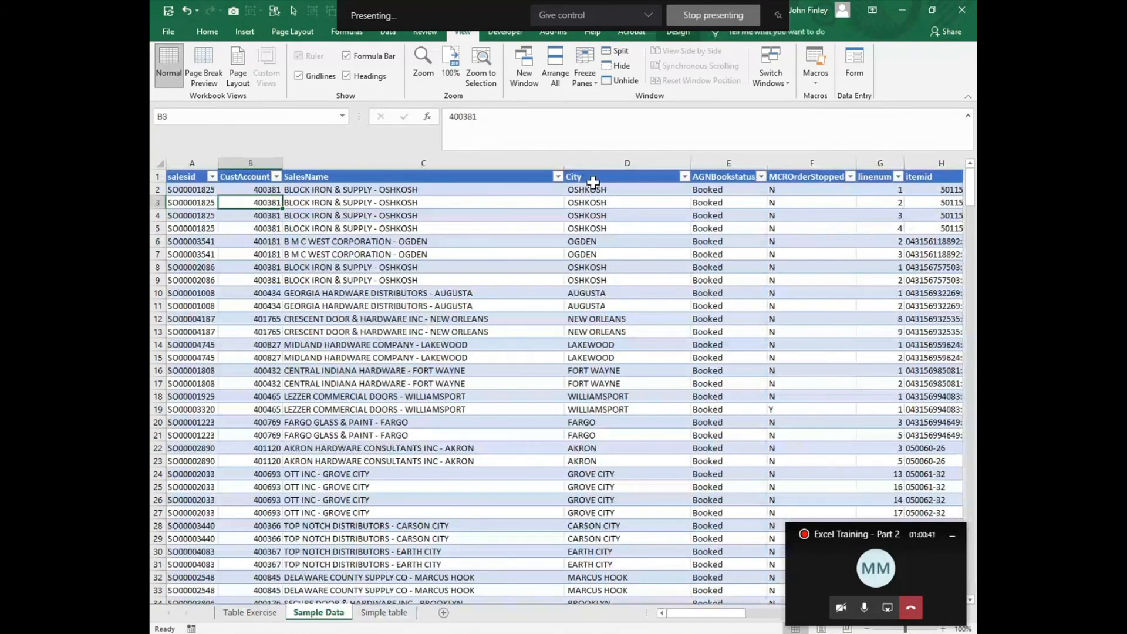
Step: Insert a new table column before City in the Sample Data sheet and name its header Company Name
{"action": "right_click", "coordinate": [593, 164]}
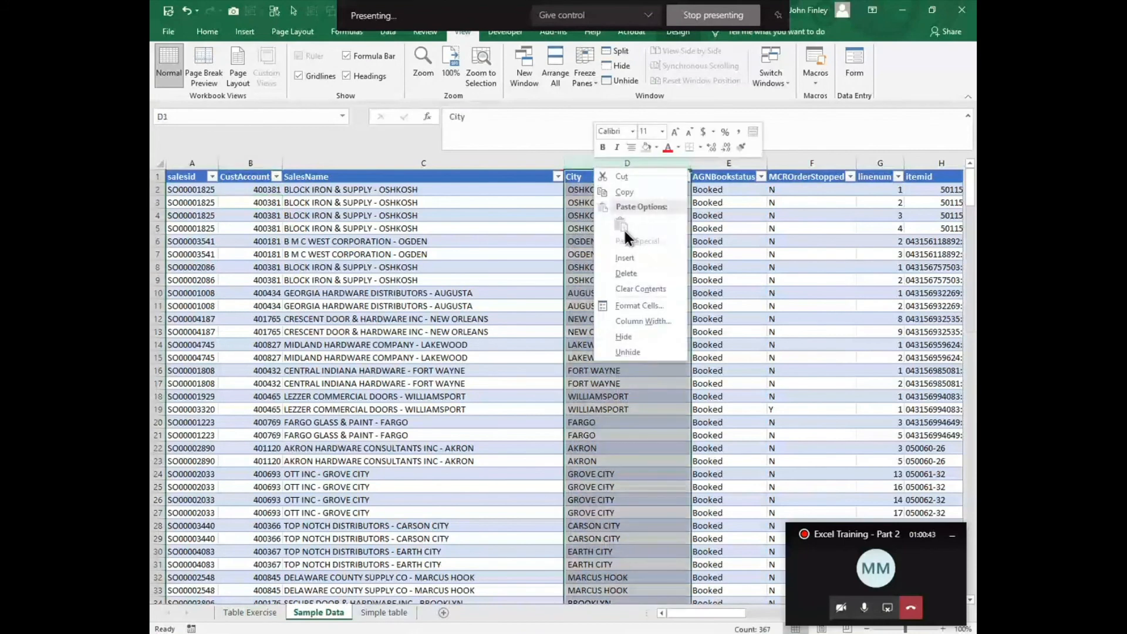
{"action": "left_click", "coordinate": [625, 258]}
{"action": "left_click", "coordinate": [589, 176]}
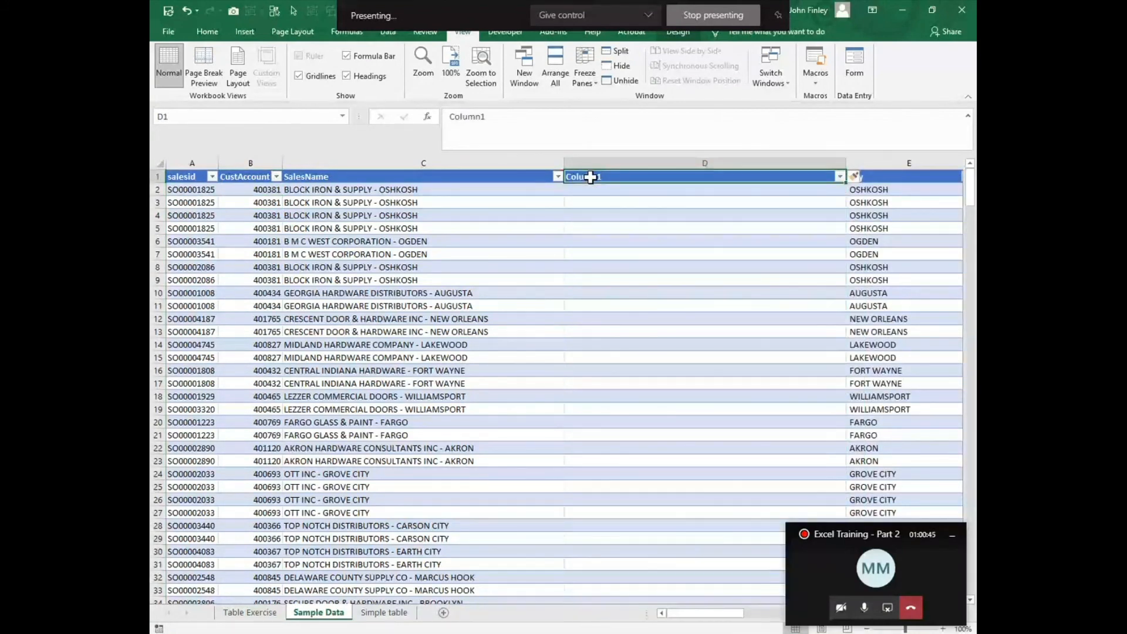
{"action": "type", "text": "Compan"}
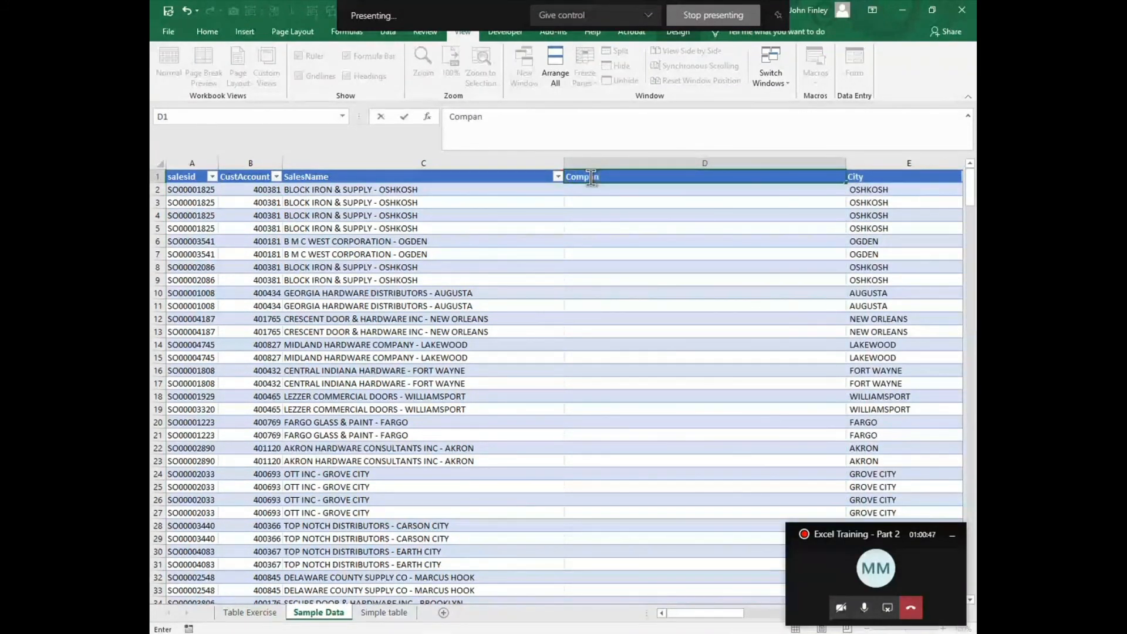
{"action": "type", "text": "y Namer"}
{"action": "key", "text": "Return"}
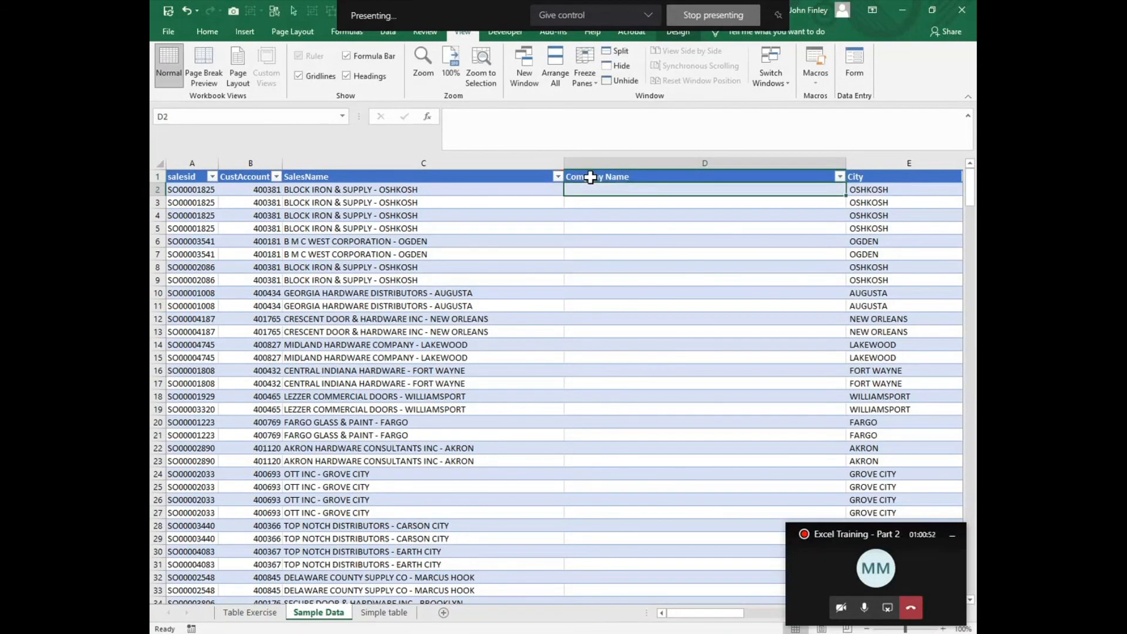
Step: Examine the hyphen that separates the company name from the city in SalesName cell C2
{"action": "left_click", "coordinate": [373, 190]}
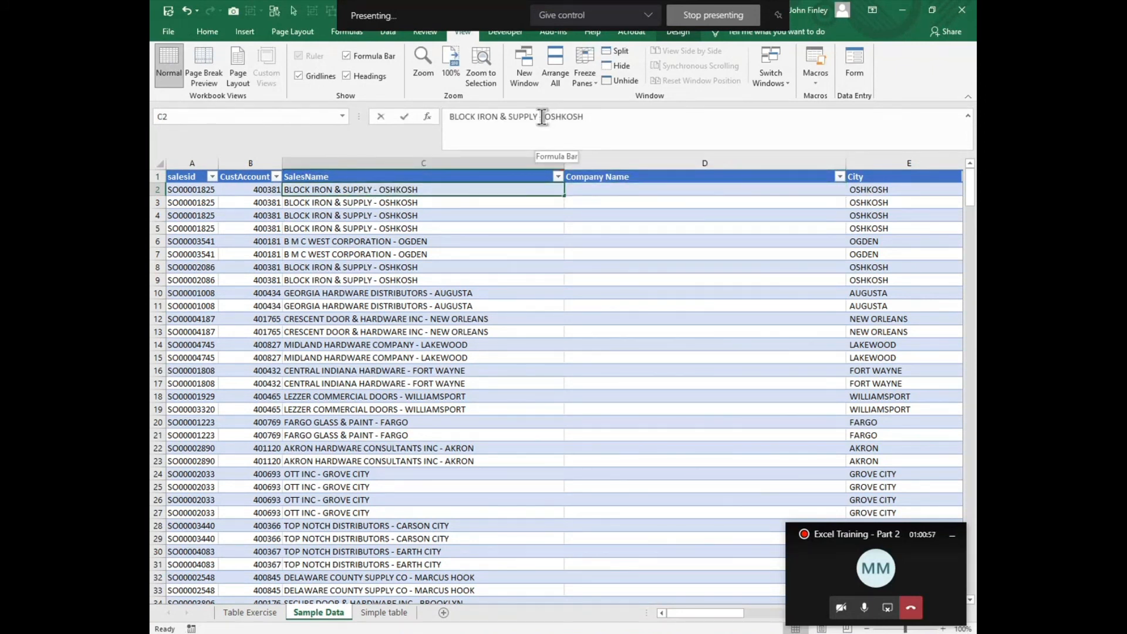
{"action": "left_click_drag", "start_coordinate": [538, 116], "coordinate": [543, 117]}
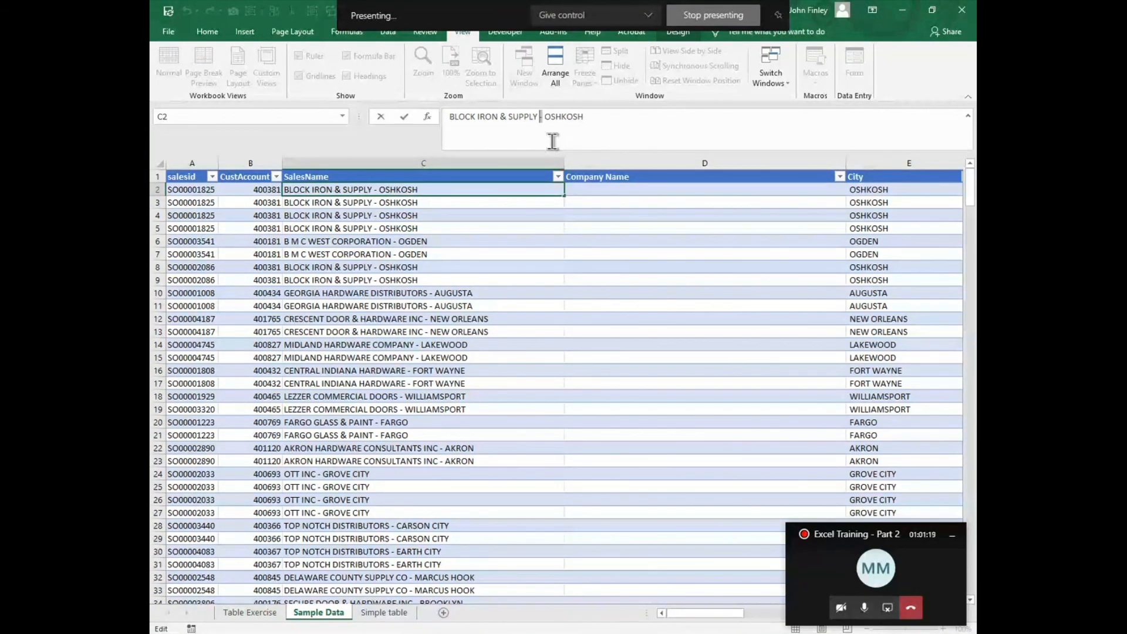
{"action": "left_click", "coordinate": [594, 191]}
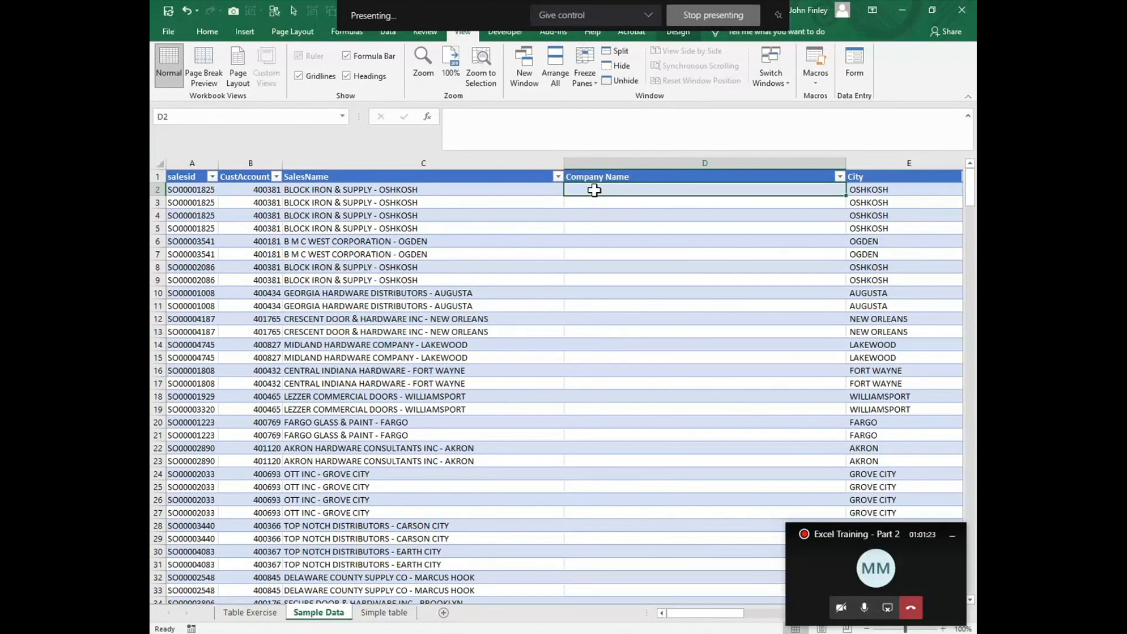
{"action": "type", "text": "="}
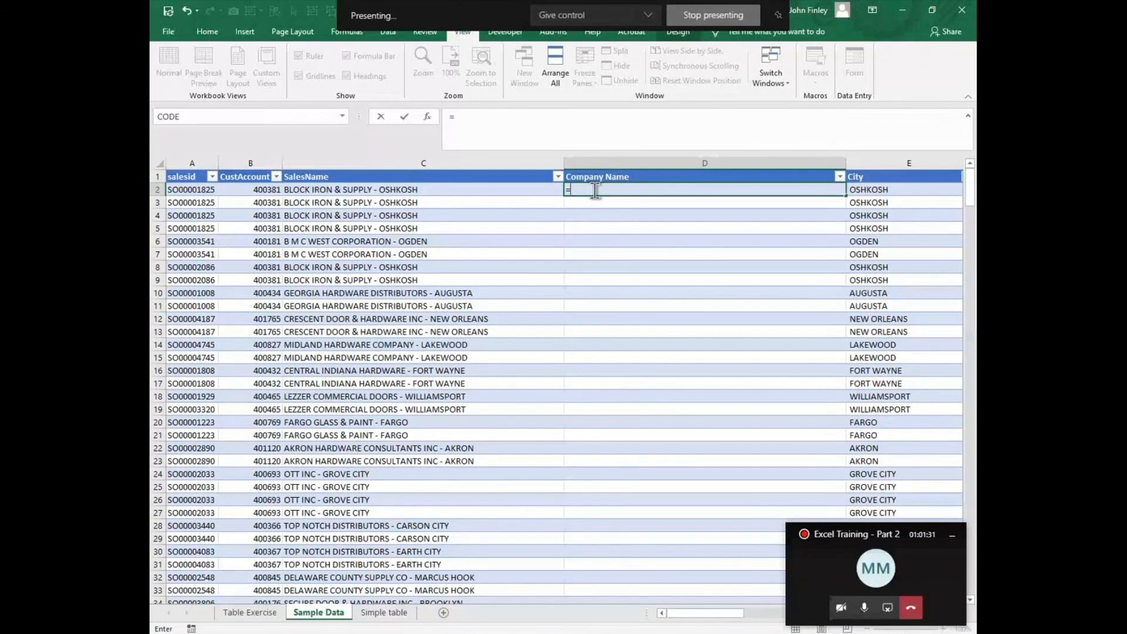
{"action": "type", "text": "l"}
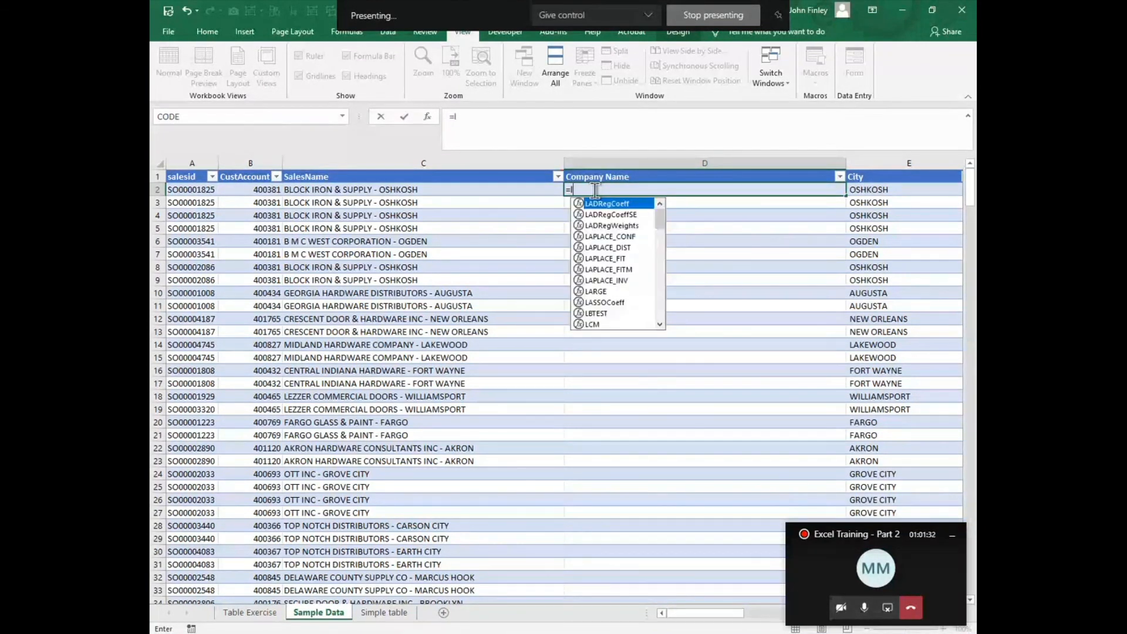
{"action": "type", "text": "eft("}
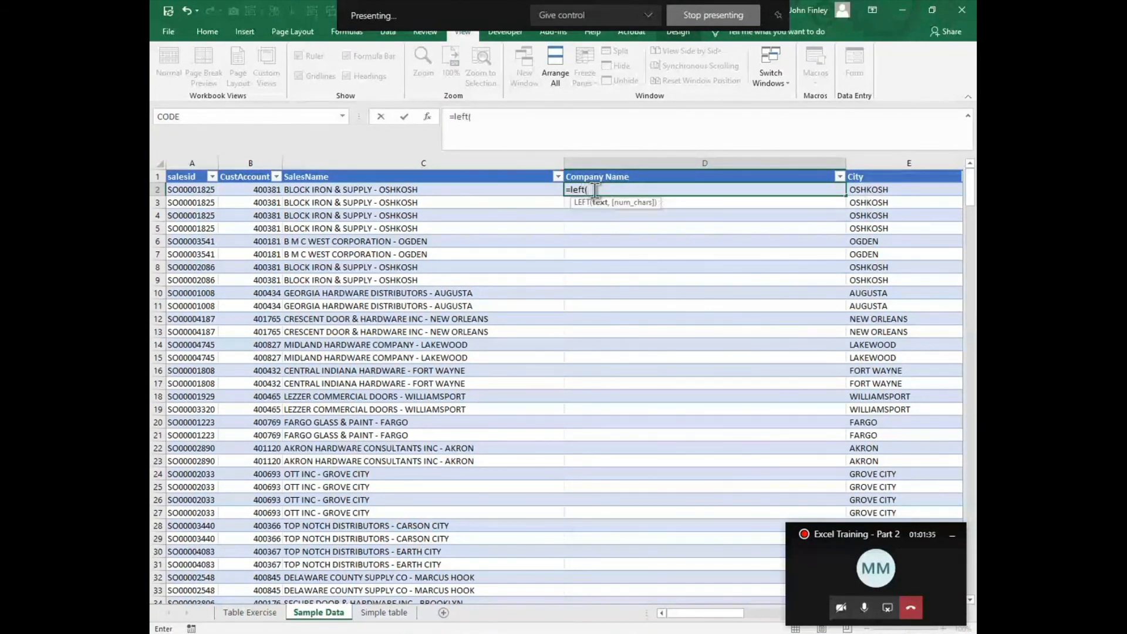
{"action": "key", "text": "Left"}
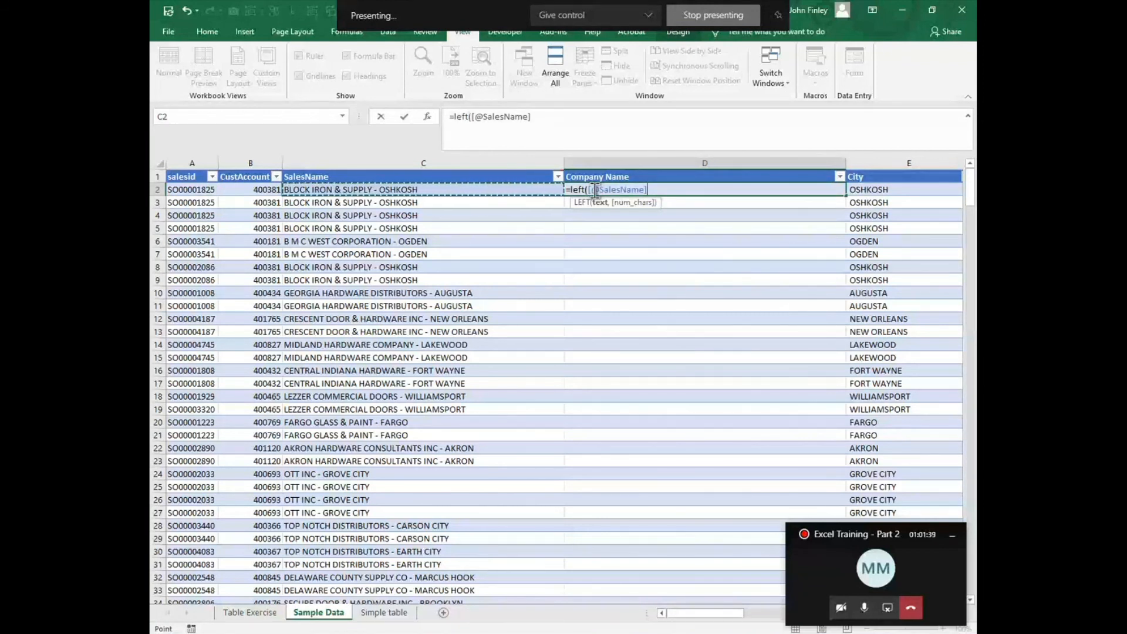
{"action": "type", "text": ",l"}
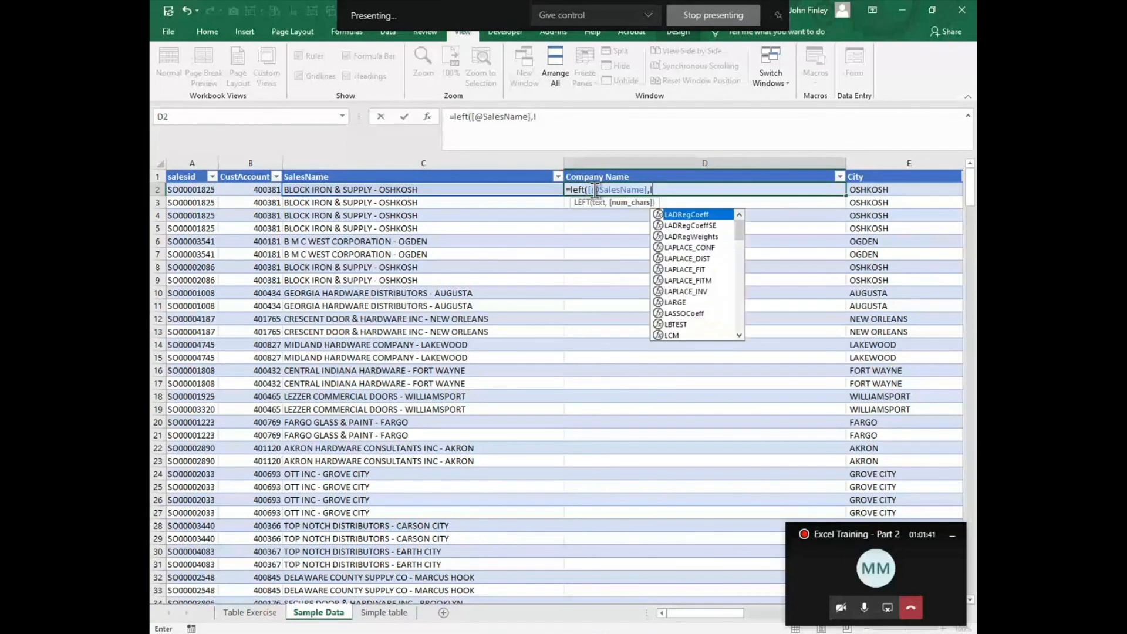
{"action": "type", "text": "en([@SalesName"}
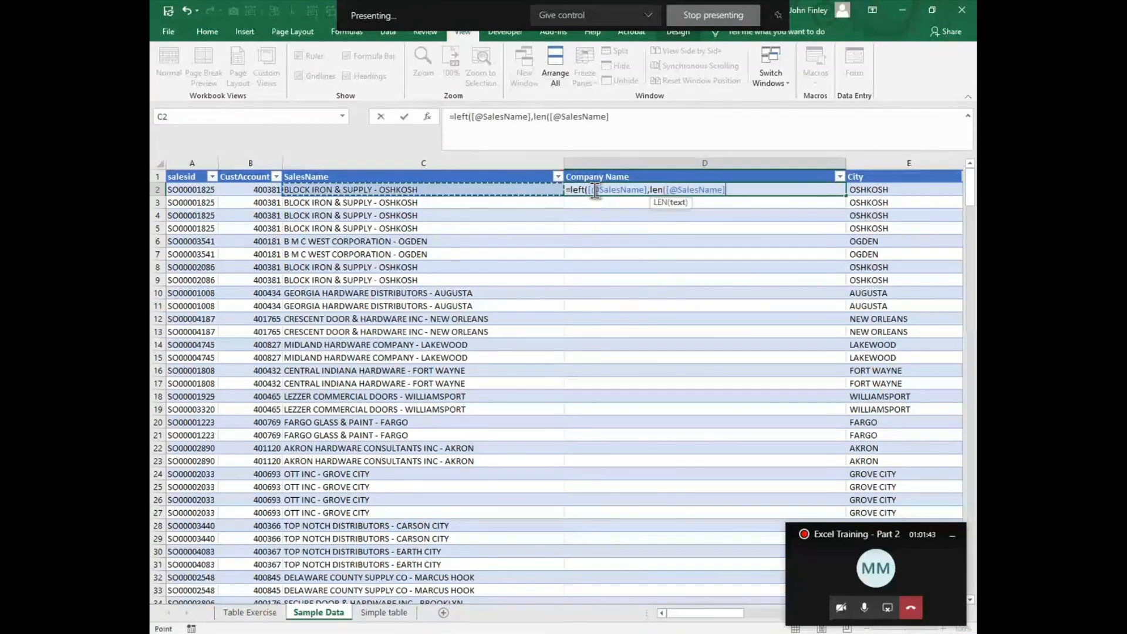
{"action": "key", "text": "Left"}
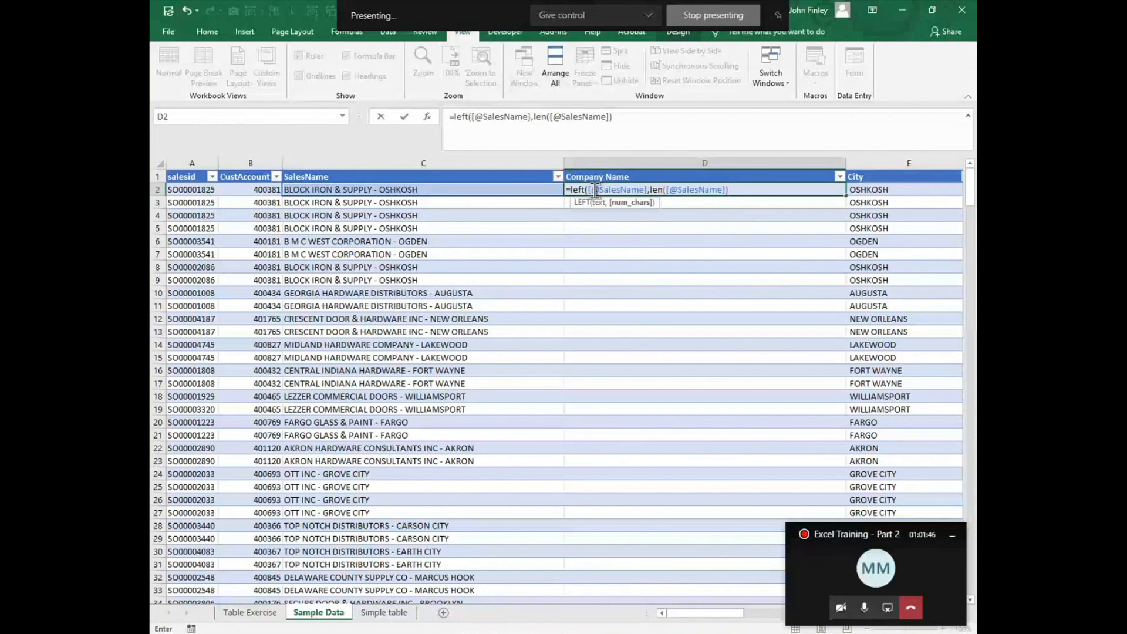
{"action": "type", "text": "-find(\""}
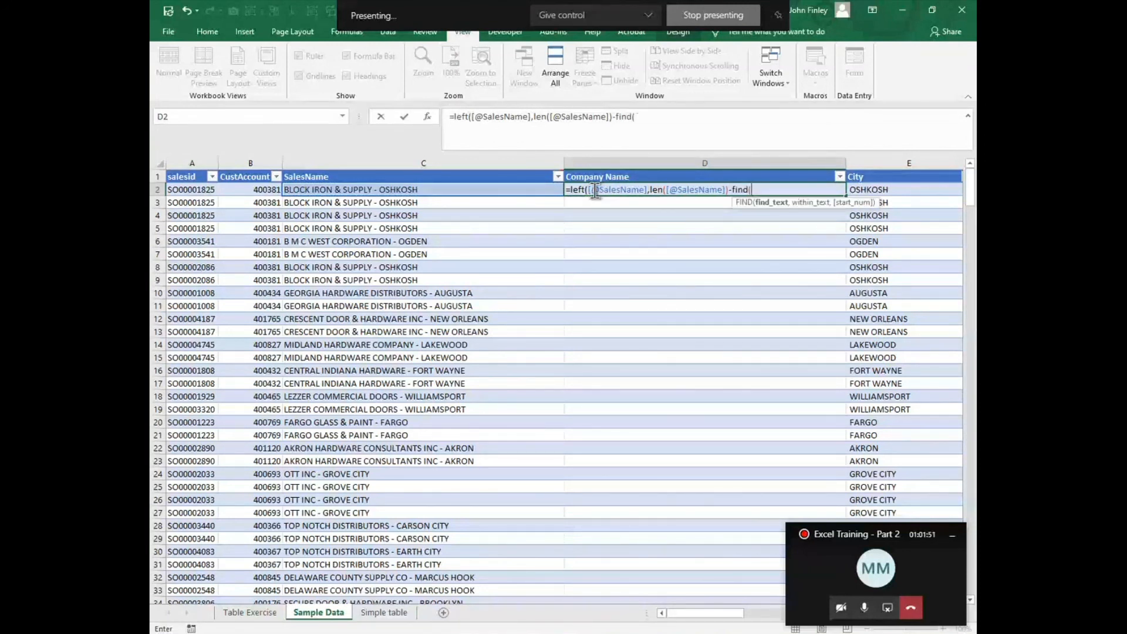
{"action": "type", "text": "-\","}
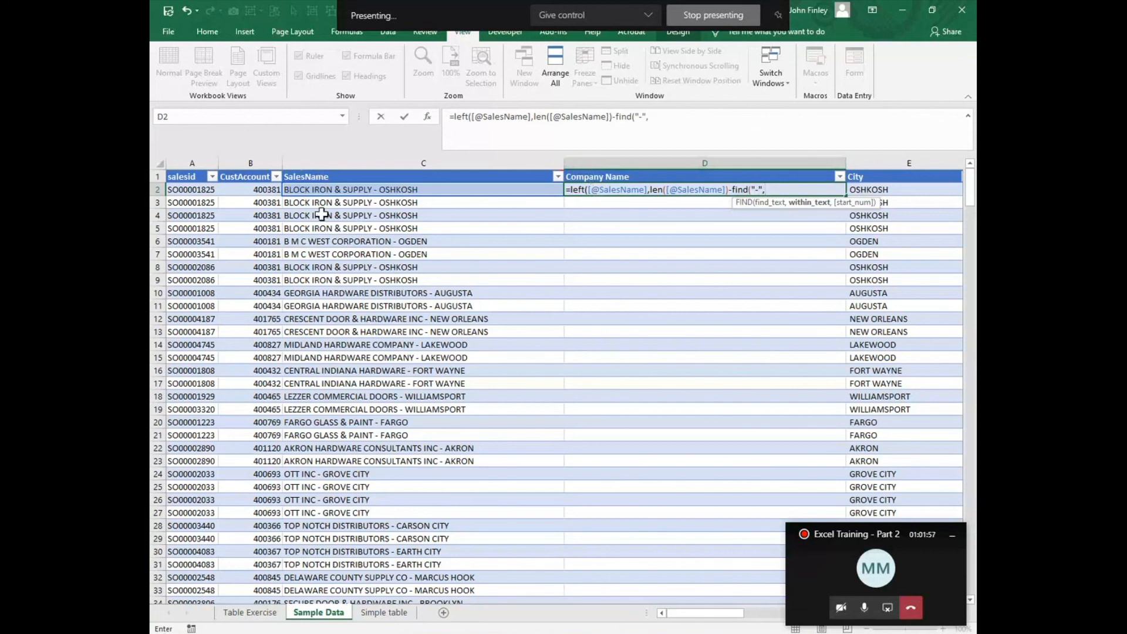
{"action": "left_click", "coordinate": [318, 189]}
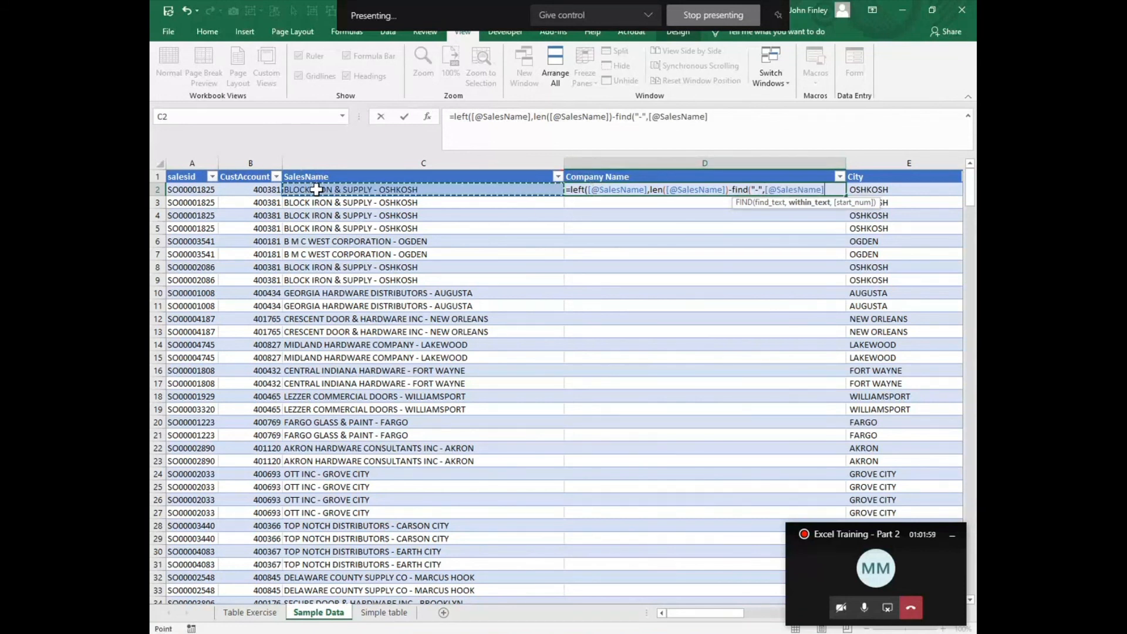
{"action": "type", "text": ",1"}
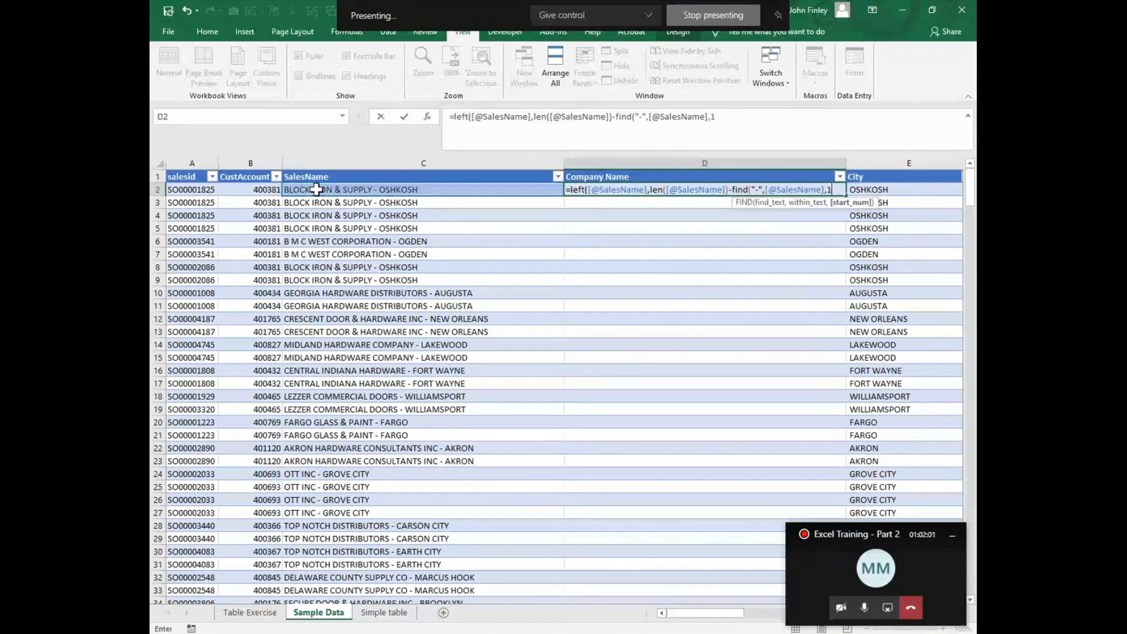
{"action": "type", "text": ")"}
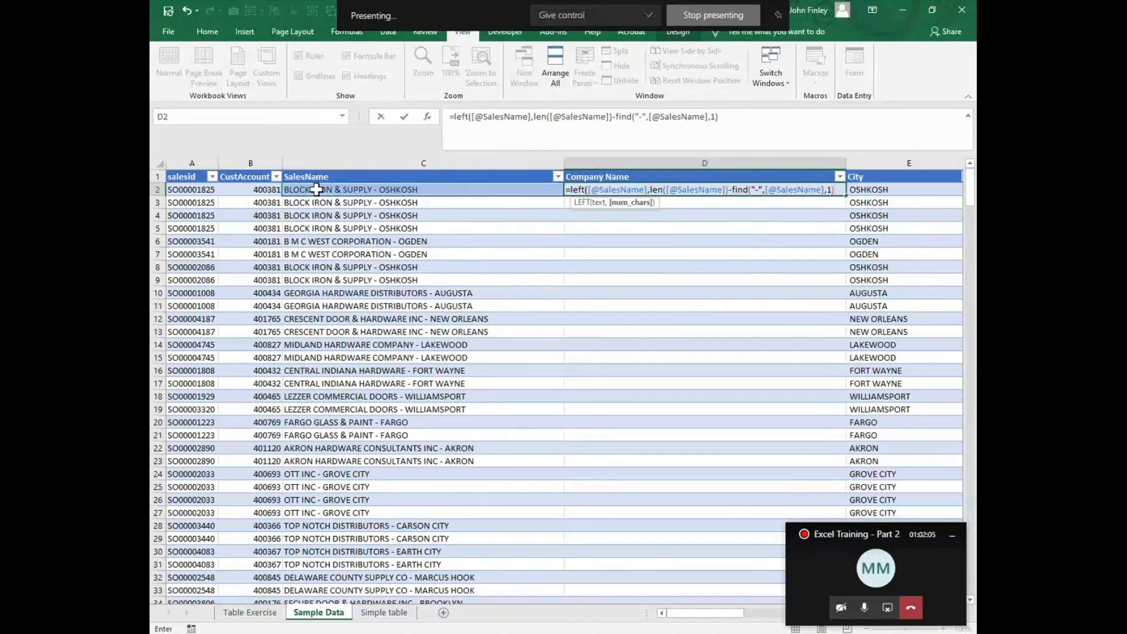
{"action": "type", "text": "-1"}
{"action": "key", "text": "Return"}
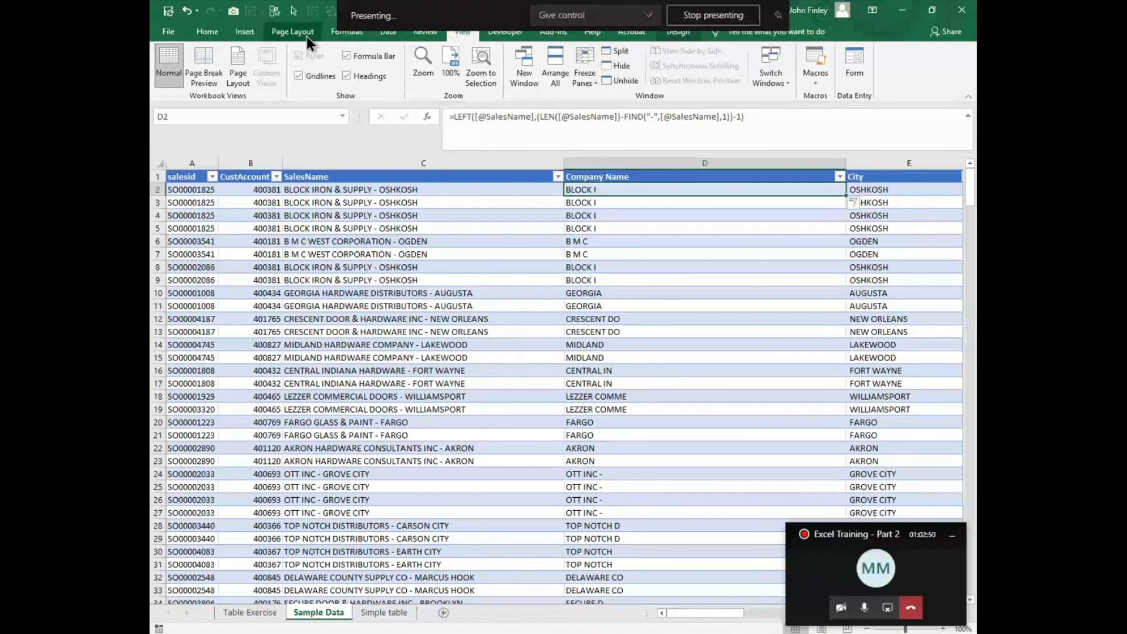
Step: Evaluate the D2 formula step by step through its LEN and FIND parts, and close the evaluation
{"action": "left_click", "coordinate": [345, 33]}
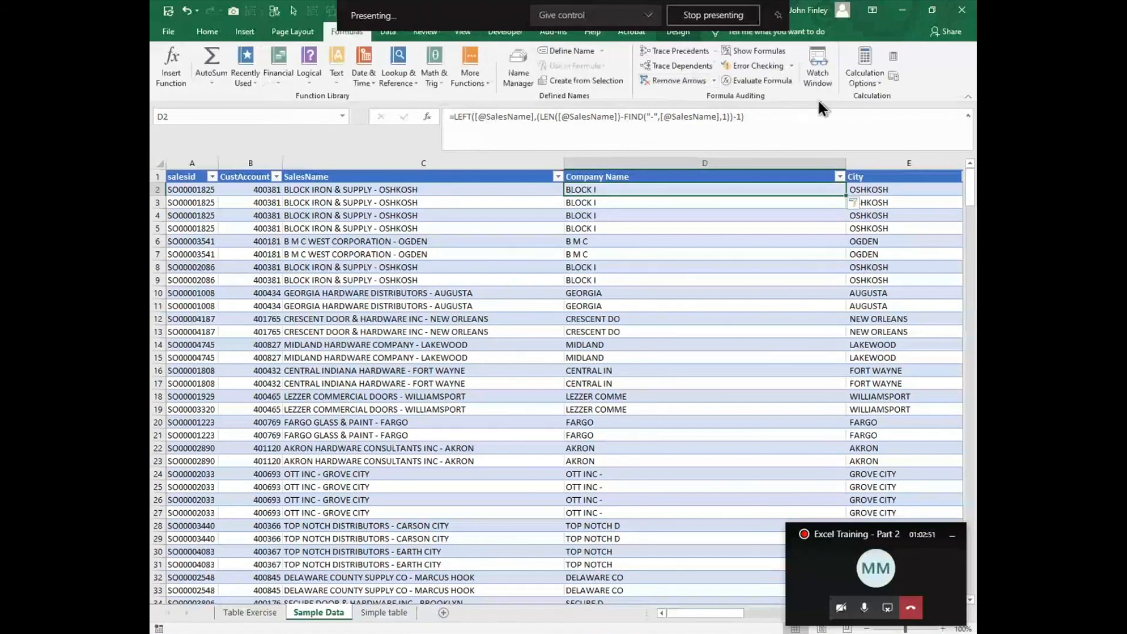
{"action": "left_click", "coordinate": [751, 86]}
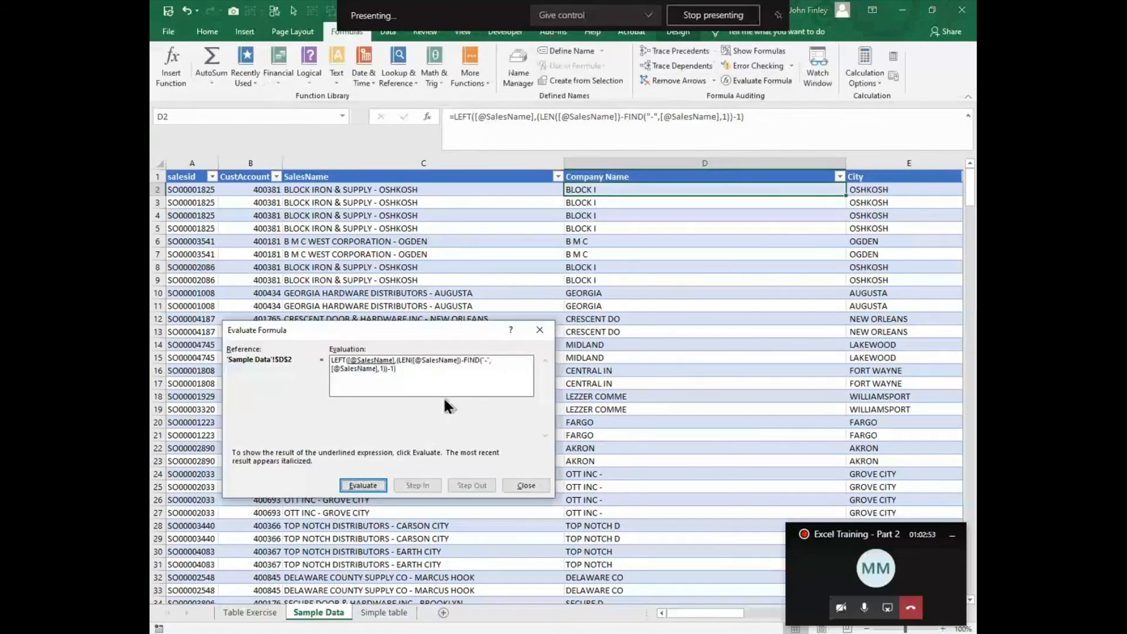
{"action": "left_click", "coordinate": [364, 487]}
{"action": "left_click", "coordinate": [363, 486]}
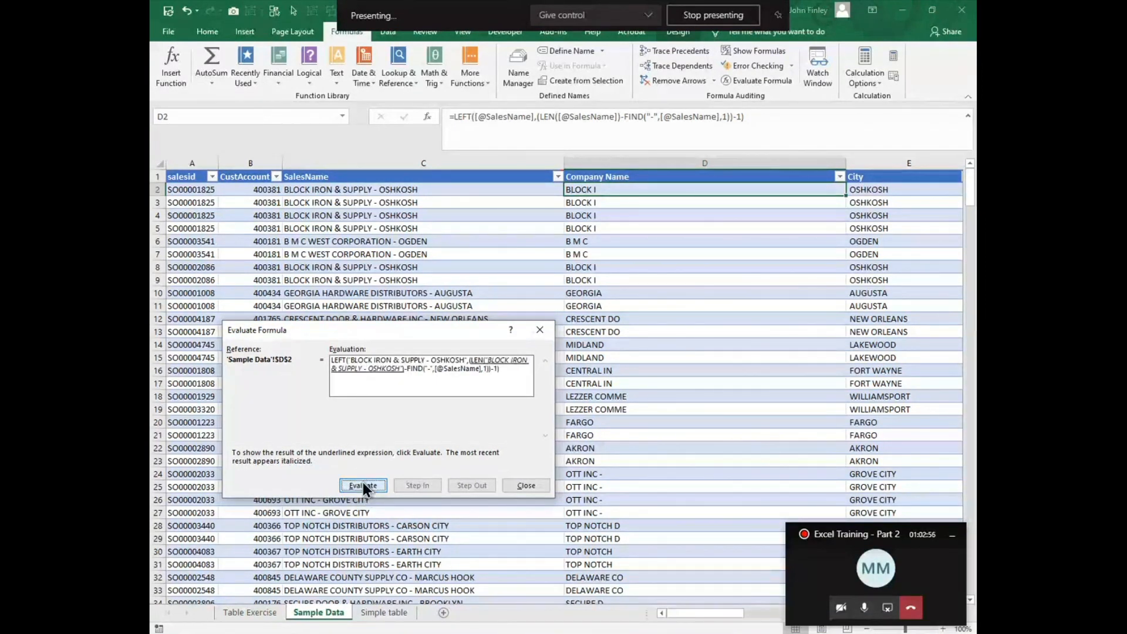
{"action": "left_click", "coordinate": [362, 485]}
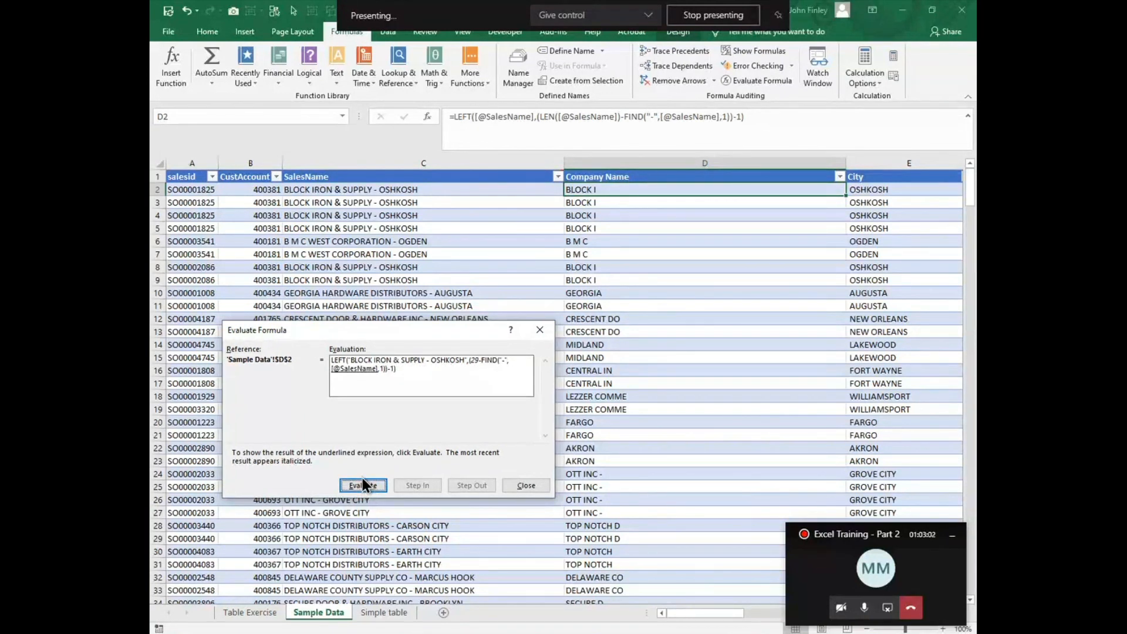
{"action": "left_click", "coordinate": [361, 484]}
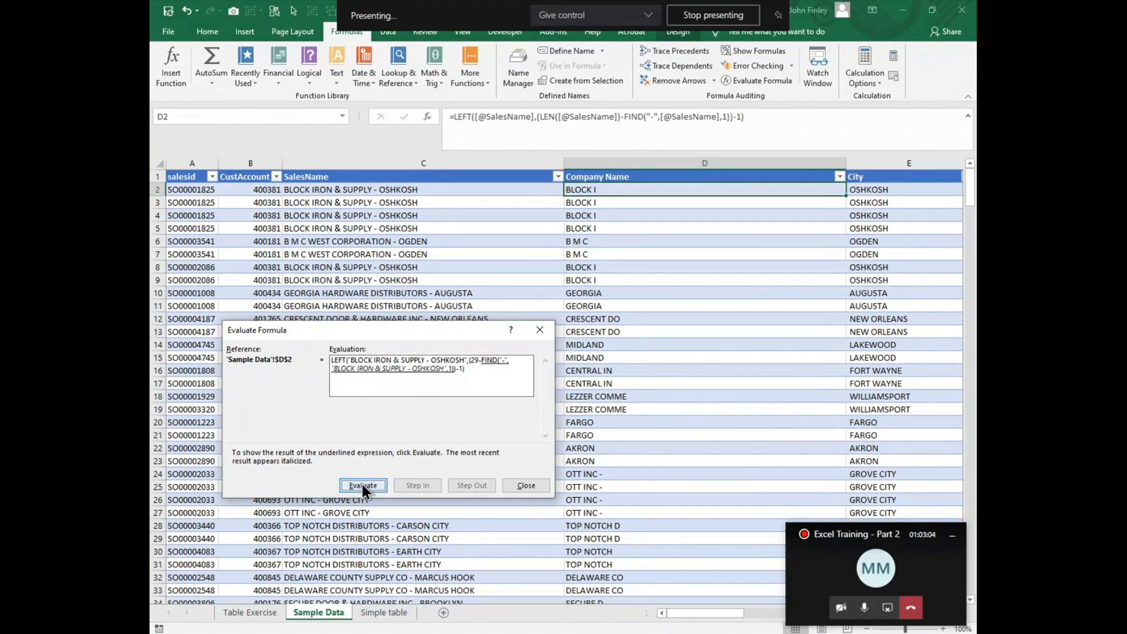
{"action": "left_click", "coordinate": [362, 484]}
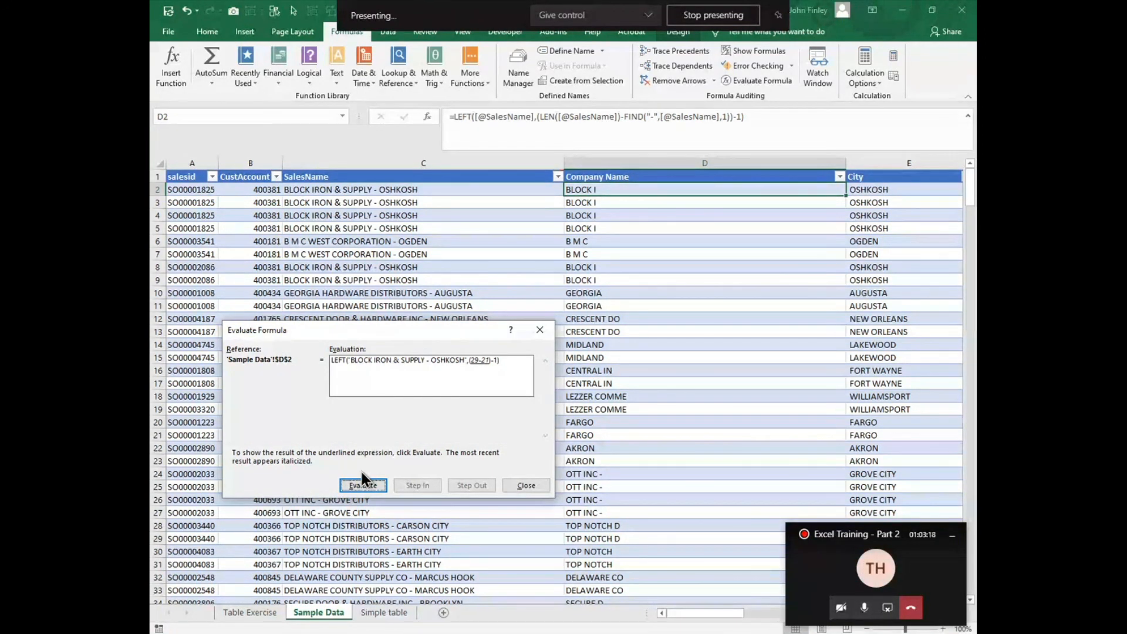
{"action": "left_click", "coordinate": [526, 485]}
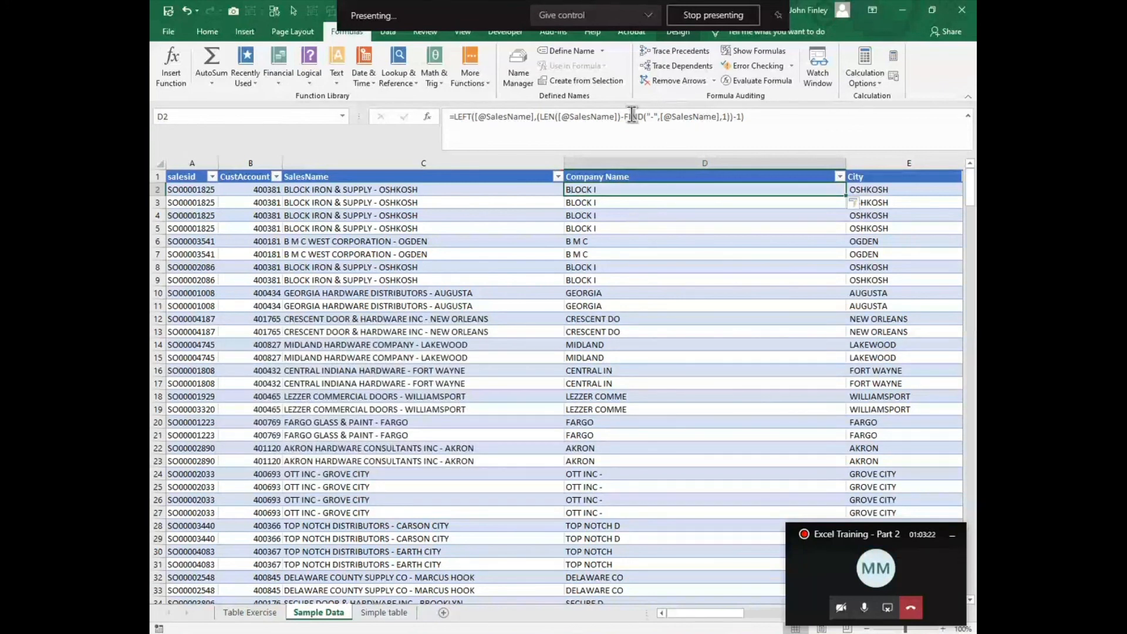
{"action": "key", "text": "Delete"}
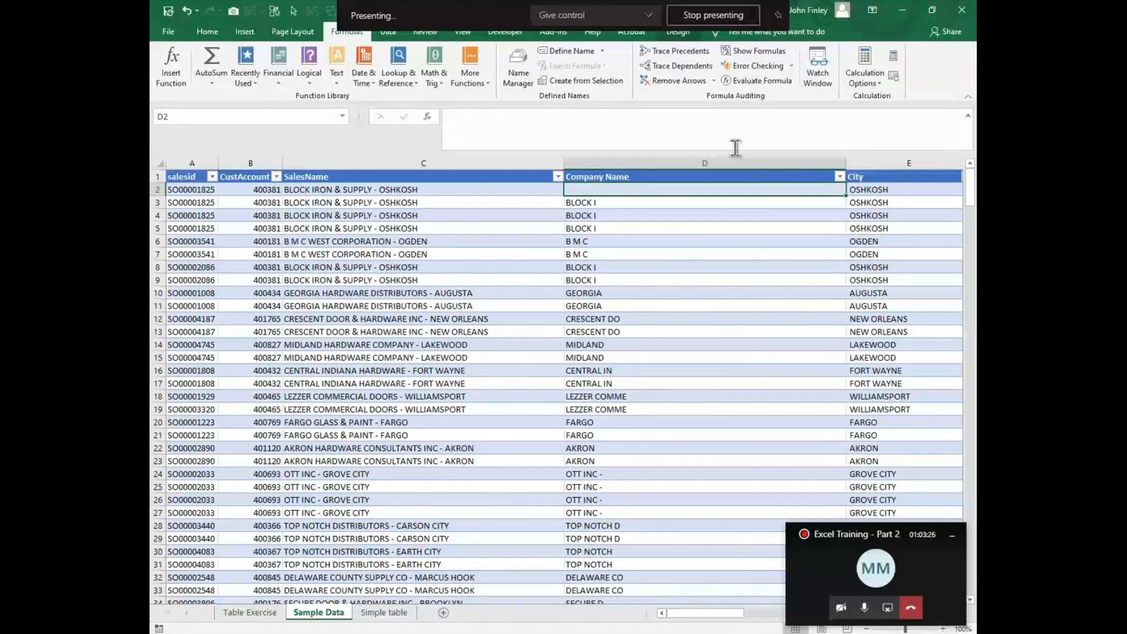
{"action": "type", "text": "=left("}
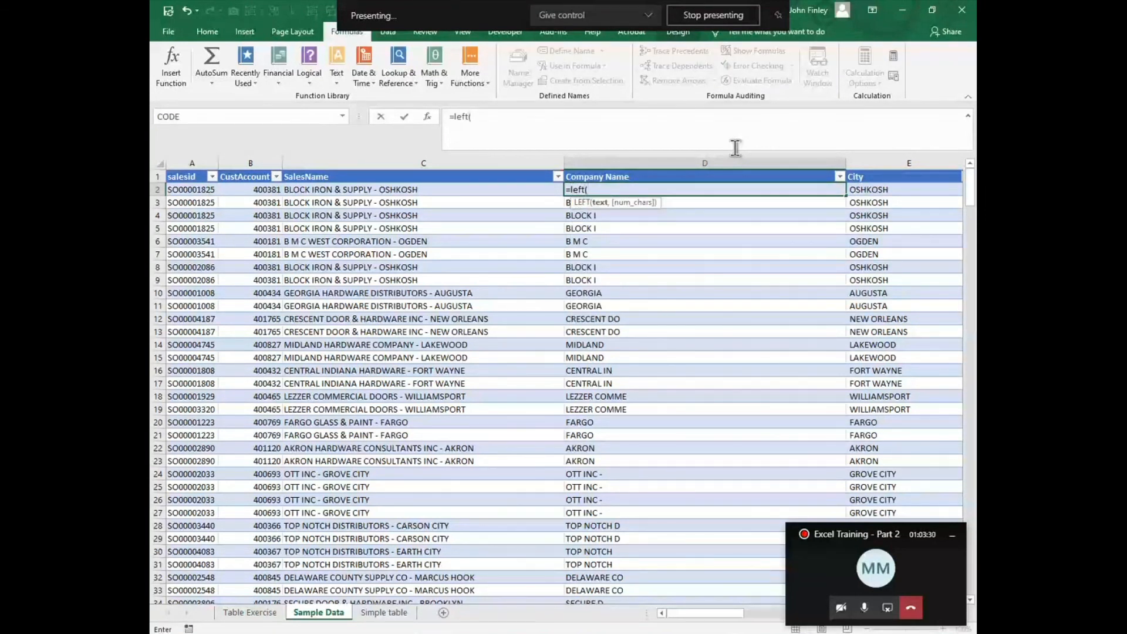
{"action": "key", "text": "Left"}
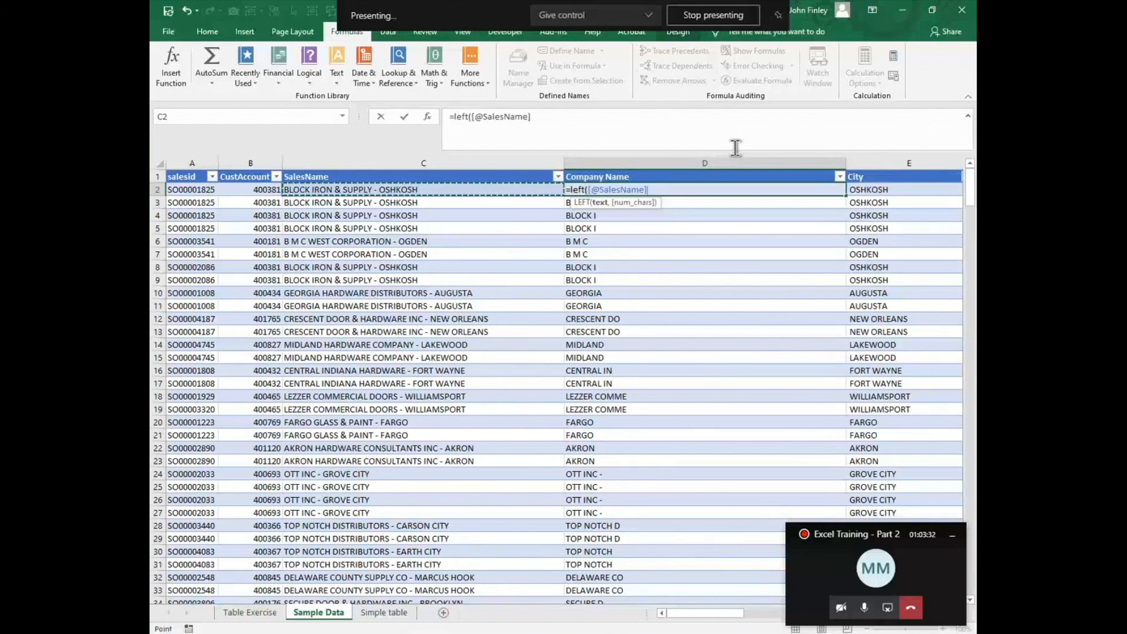
{"action": "type", "text": ",find"}
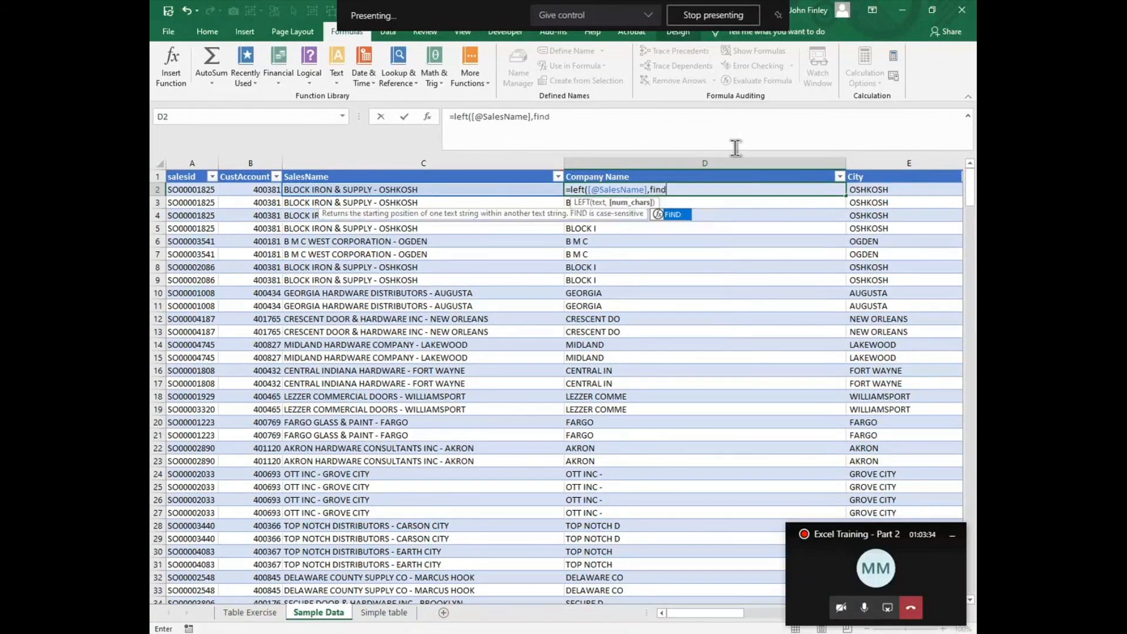
{"action": "type", "text": "(\"-\""}
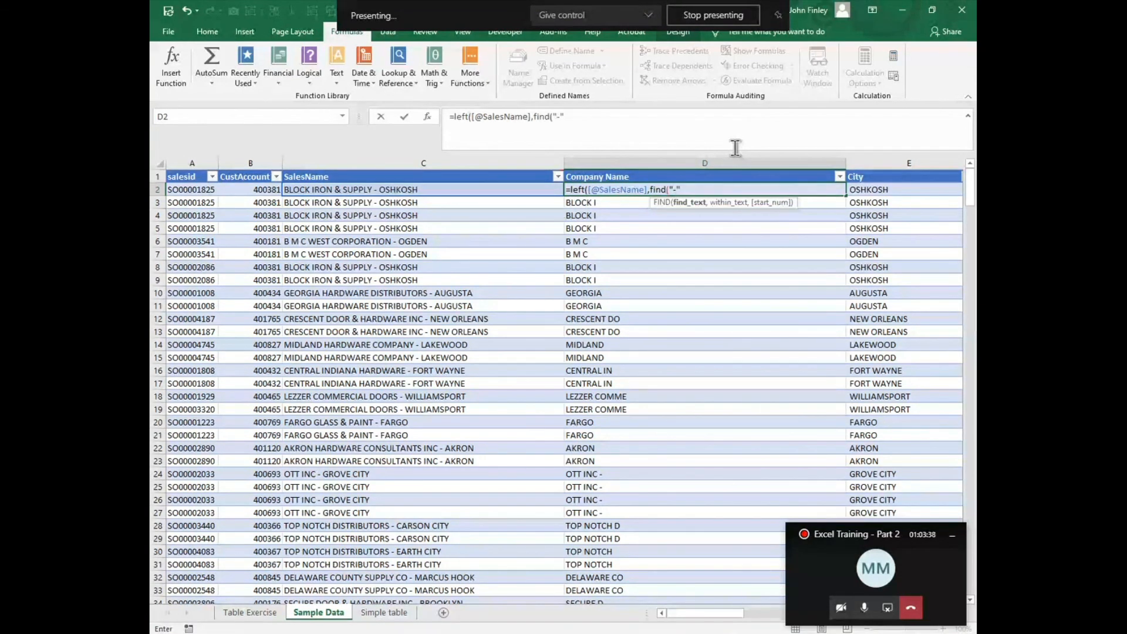
{"action": "type", "text": ","}
{"action": "left_click", "coordinate": [361, 185]}
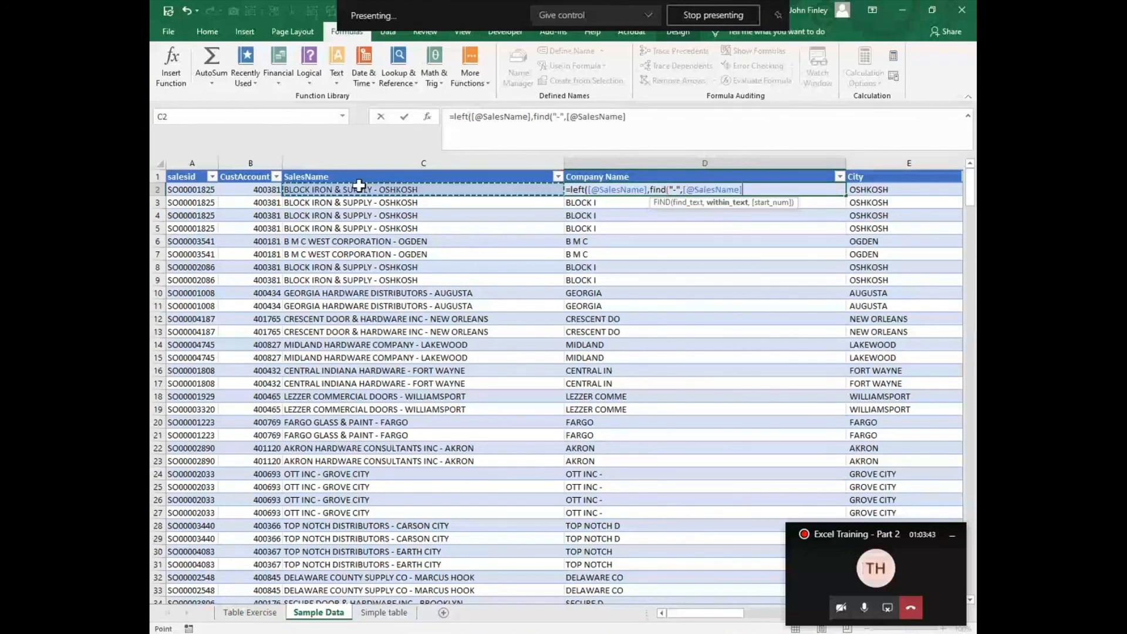
{"action": "type", "text": ",1)-"}
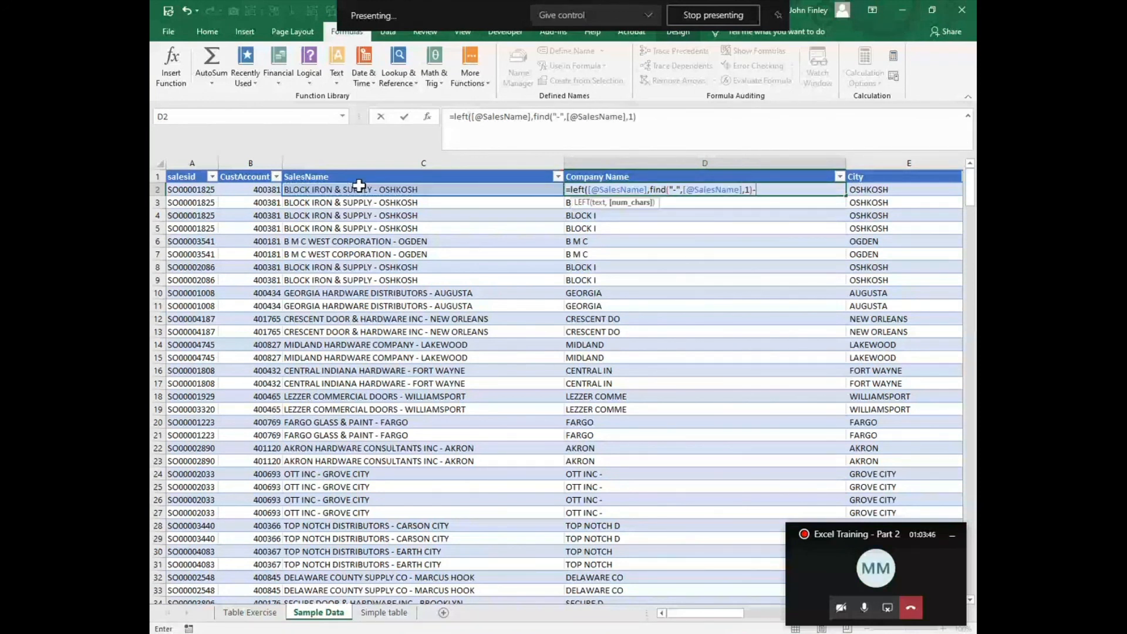
{"action": "type", "text": "1"}
{"action": "key", "text": "Return"}
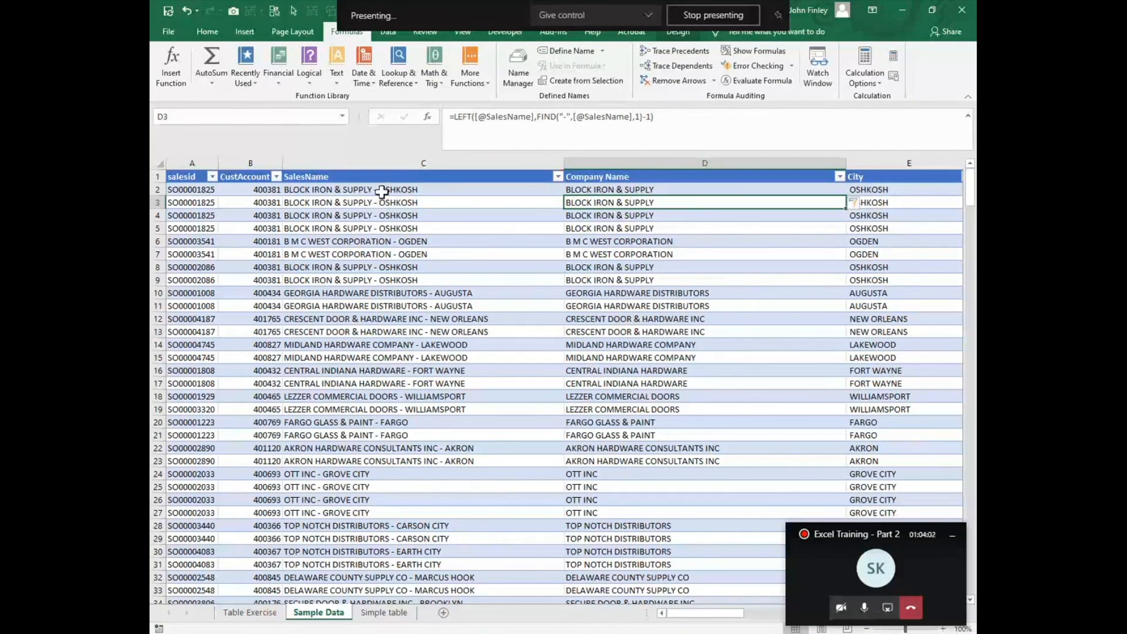
Step: Compare the SalesName text in C2 with the Company Name formula in D2
{"action": "left_click", "coordinate": [301, 189]}
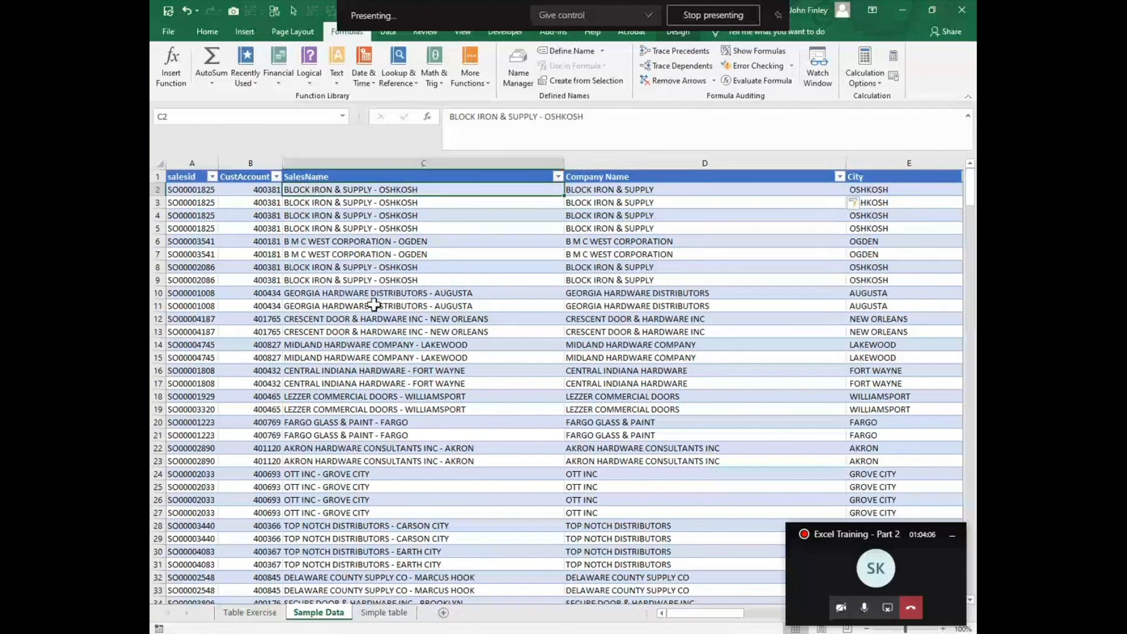
{"action": "left_click", "coordinate": [606, 191]}
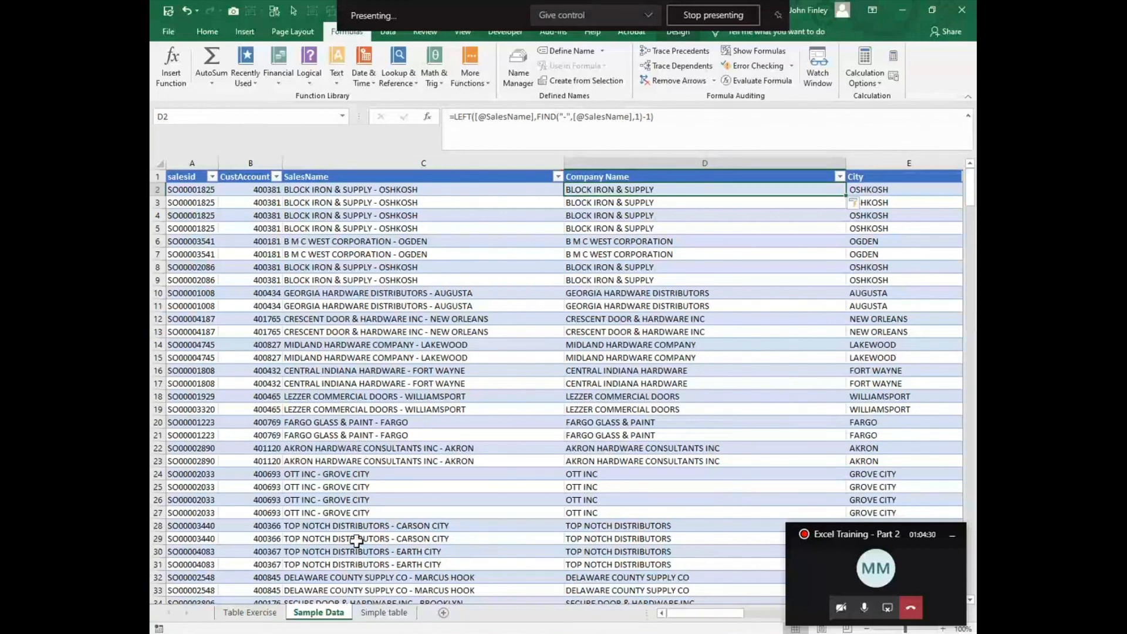
Step: Open the Simple table sheet and inspect the FORMULATEXT cell H3 beside the total salaries
{"action": "left_click", "coordinate": [384, 614]}
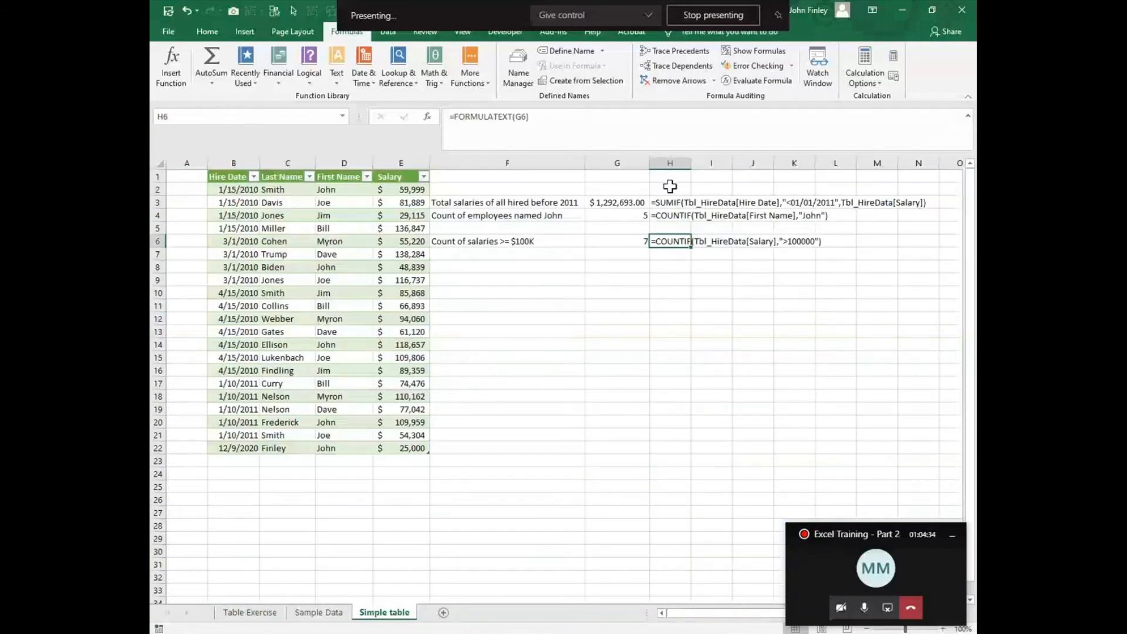
{"action": "left_click", "coordinate": [675, 206]}
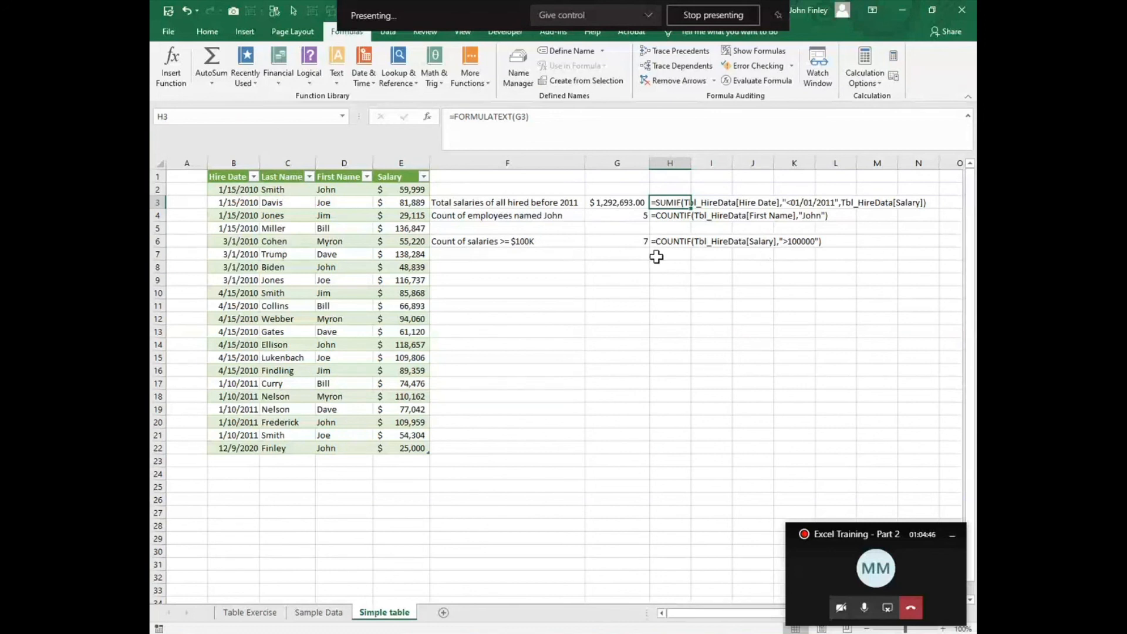
Step: Enter =FORMULATEXT(G4) in cell G8 to show the employee count formula as text, and inspect that cell
{"action": "left_click", "coordinate": [614, 269]}
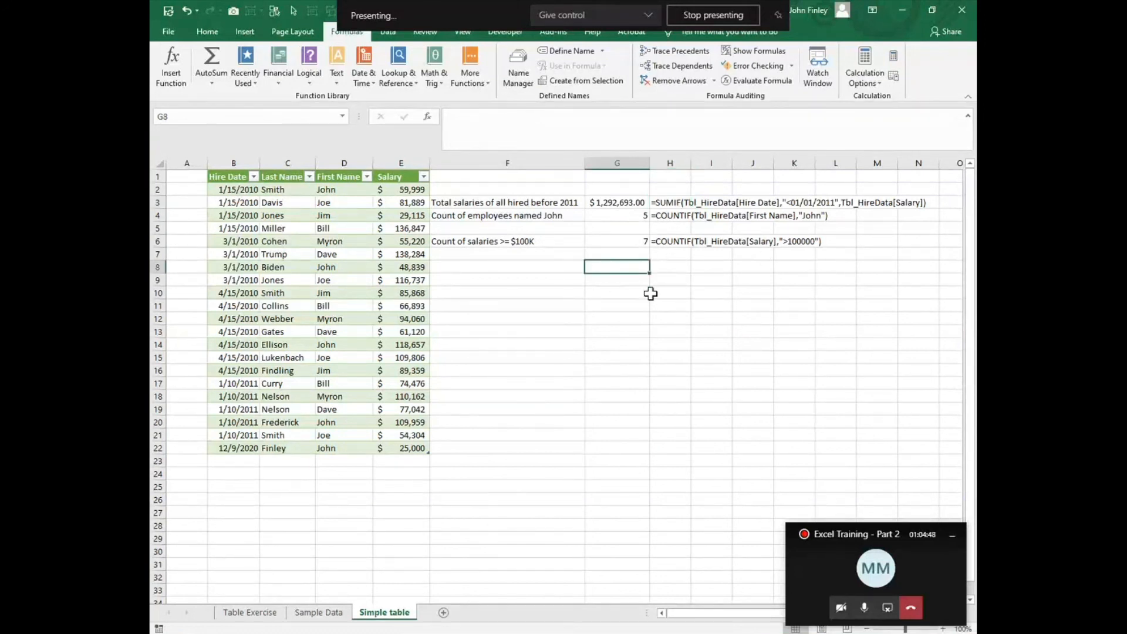
{"action": "type", "text": "=for"}
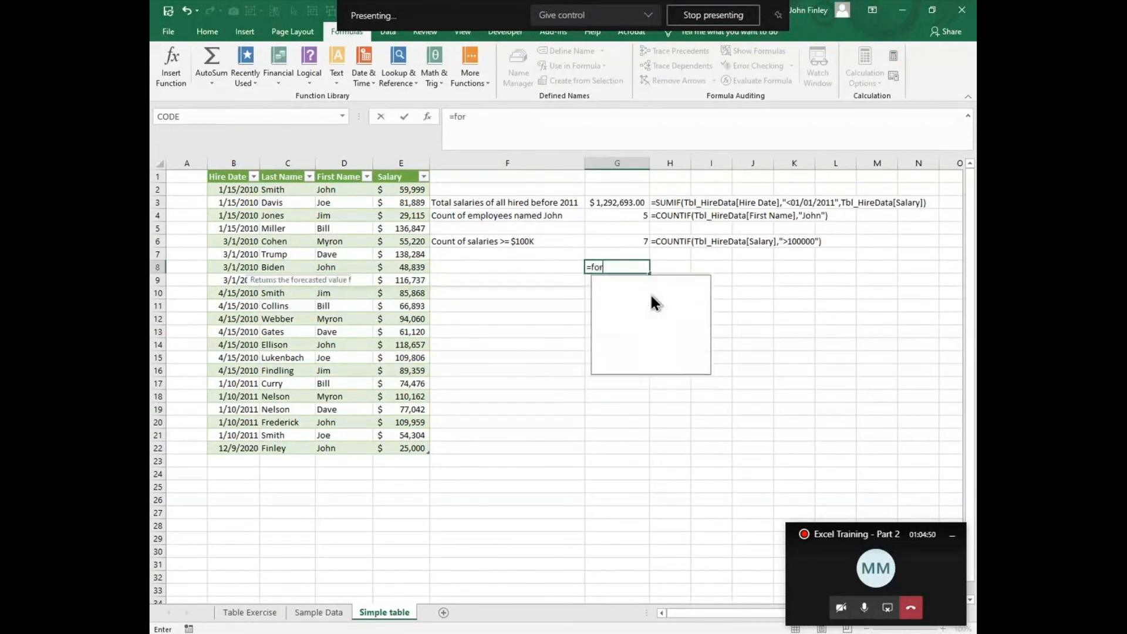
{"action": "type", "text": "mula"}
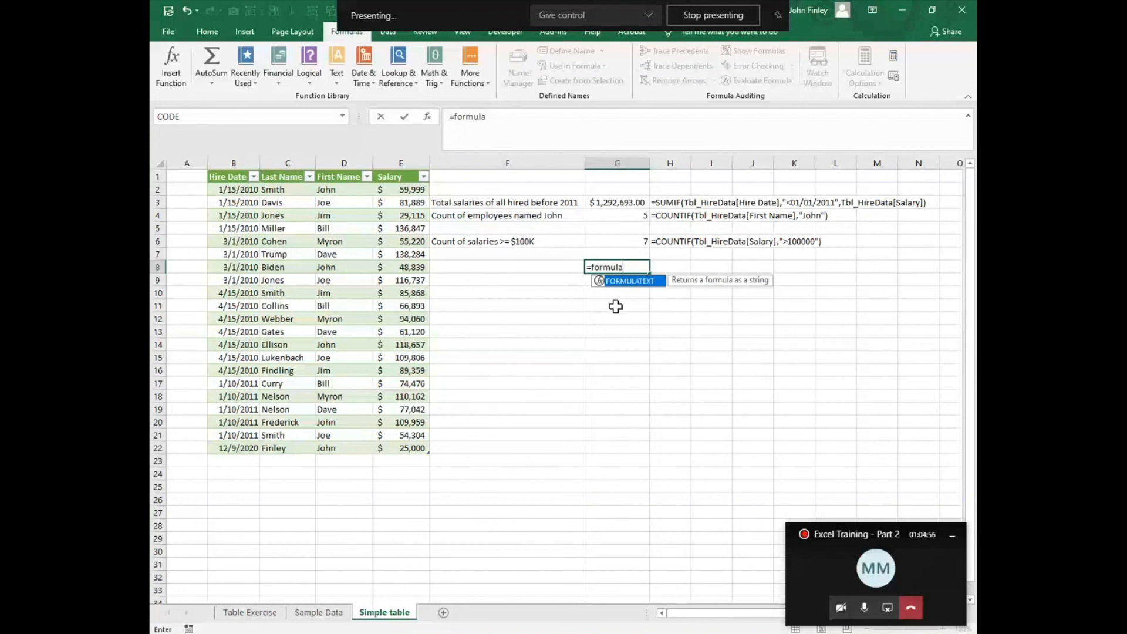
{"action": "double_click", "coordinate": [623, 281]}
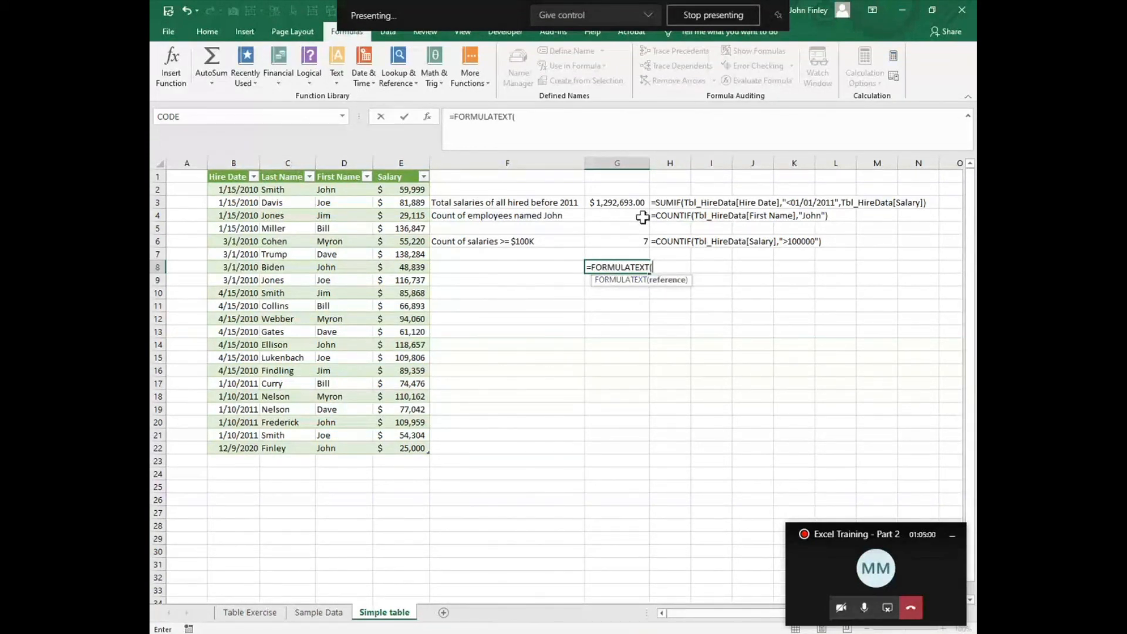
{"action": "left_click", "coordinate": [643, 217]}
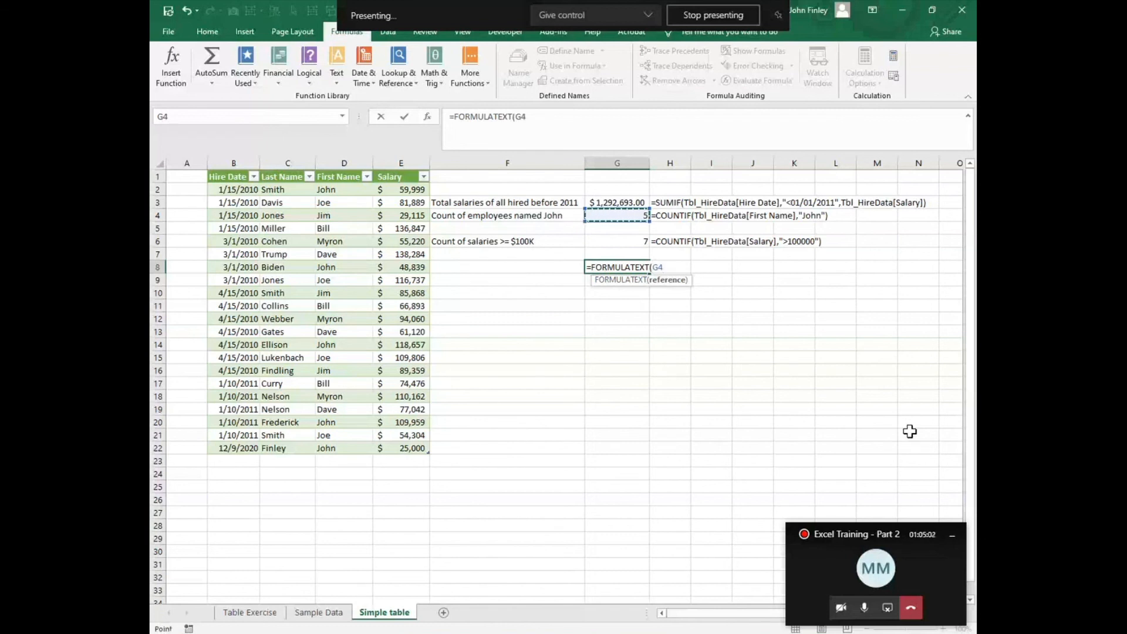
{"action": "type", "text": ")"}
{"action": "key", "text": "Return"}
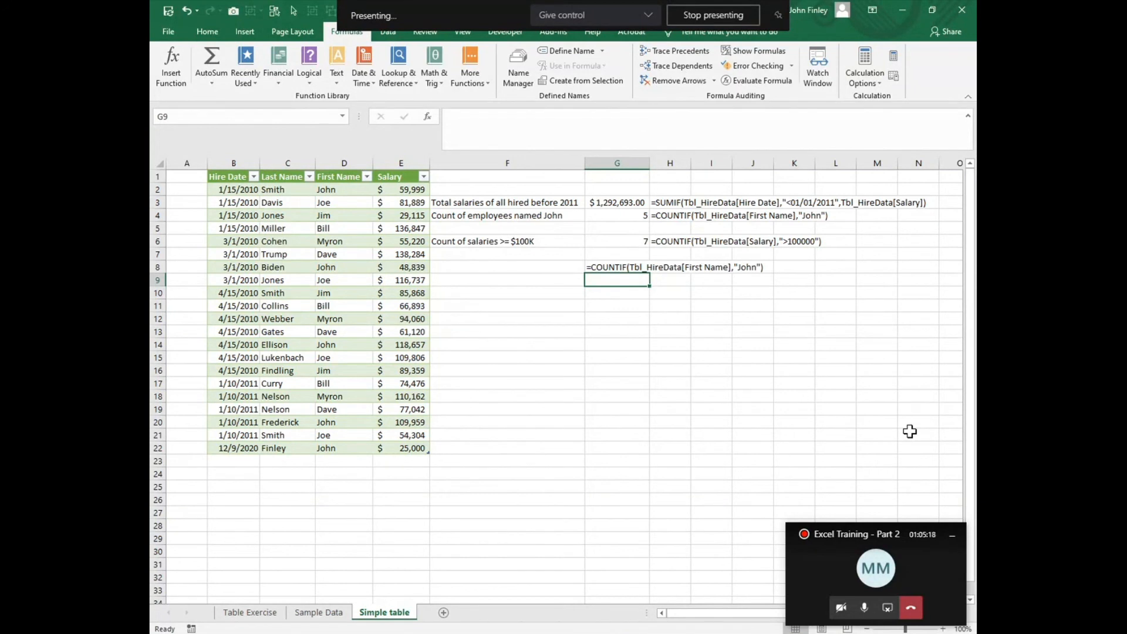
{"action": "left_click", "coordinate": [596, 268]}
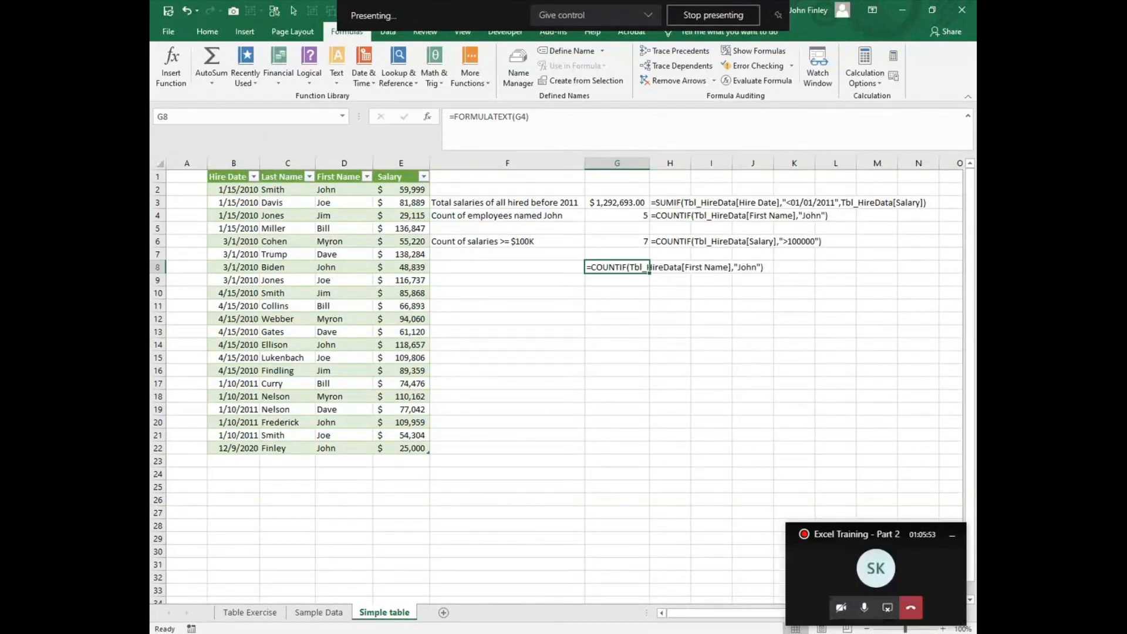
Step: Turn on the camera in the Excel Training - Part 2 meeting and stop presenting the screen
{"action": "left_click", "coordinate": [841, 612]}
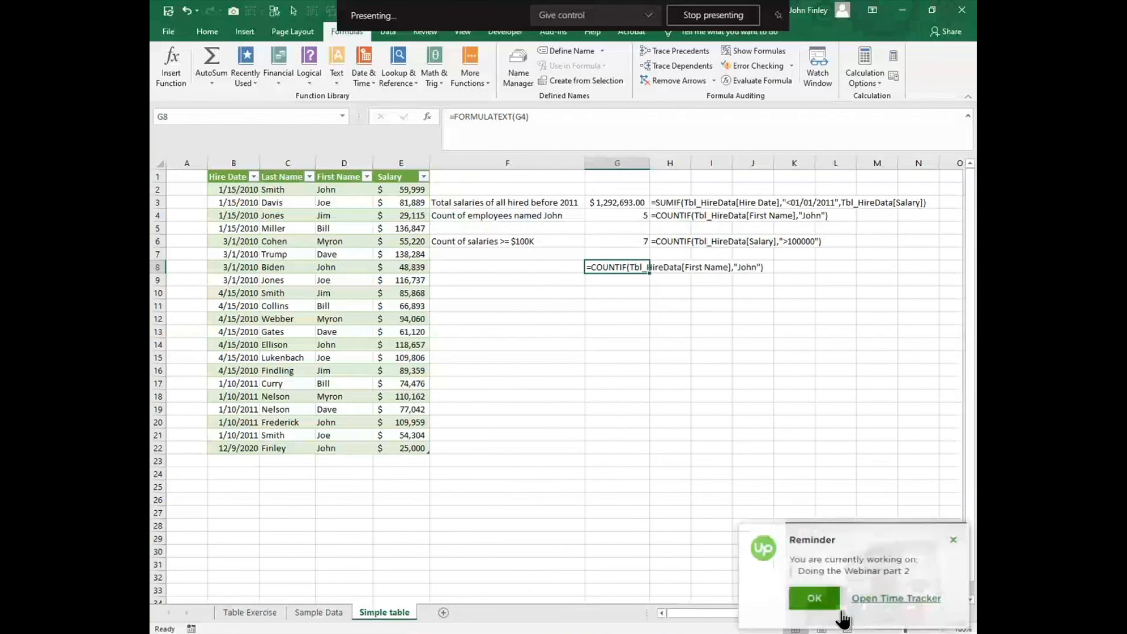
{"action": "left_click", "coordinate": [815, 606]}
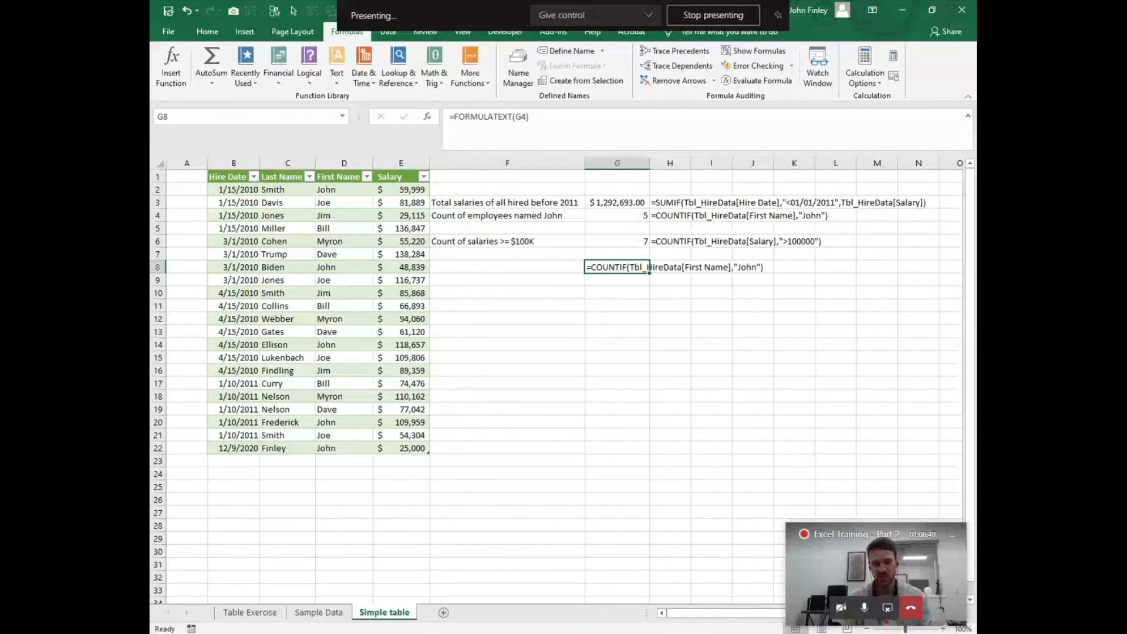
{"action": "left_click", "coordinate": [841, 608]}
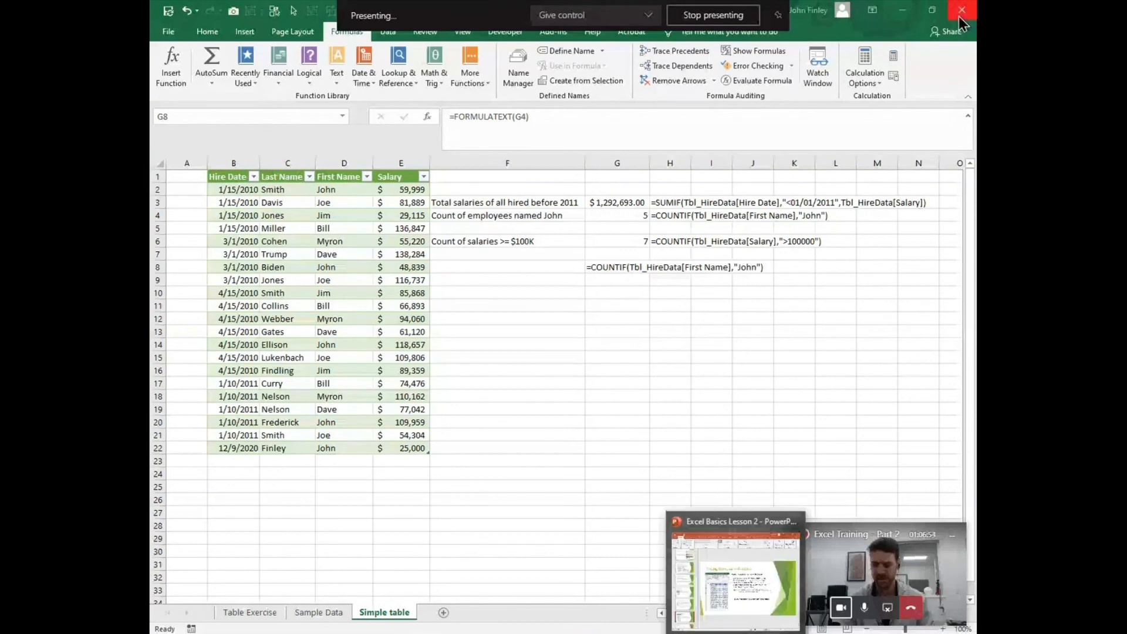
{"action": "left_click", "coordinate": [720, 16]}
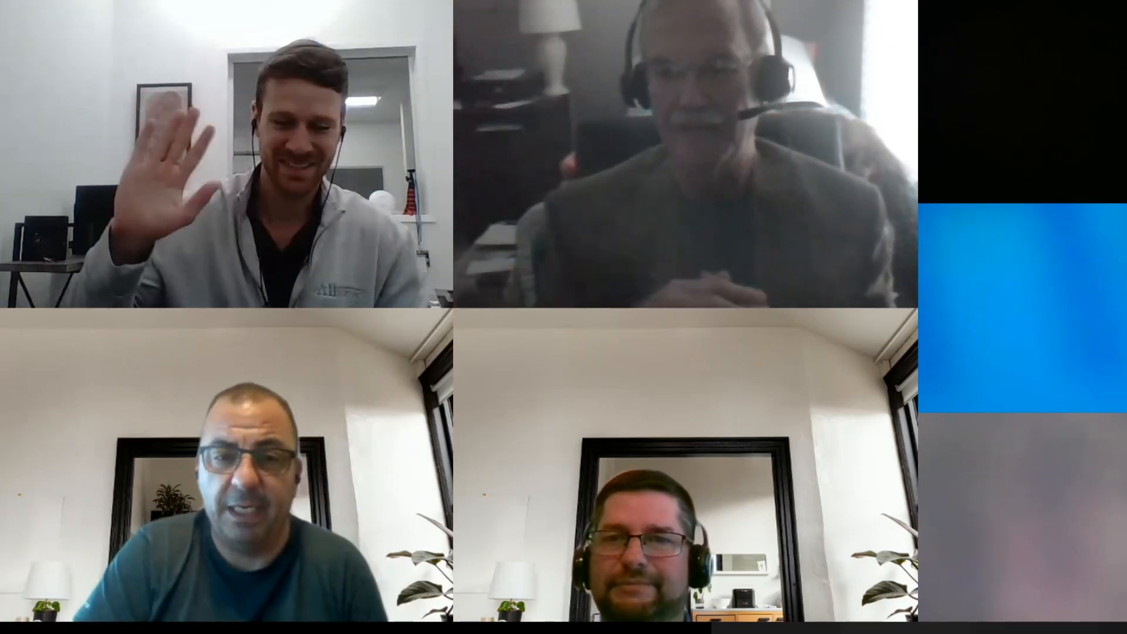